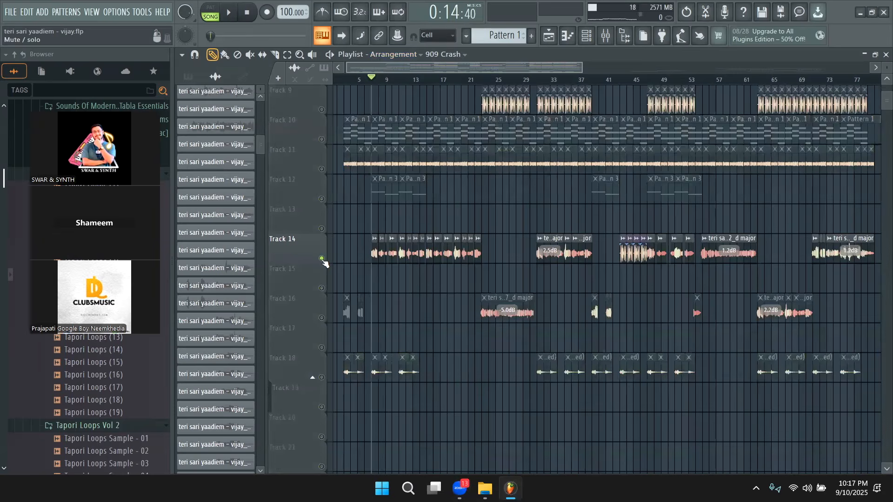
- Turn off solo on Track 14 and play the arrangement from bar 7 with all tracks active
{"action": "scroll", "coordinate": [322, 267], "scroll_direction": "up", "scroll_amount": 4}
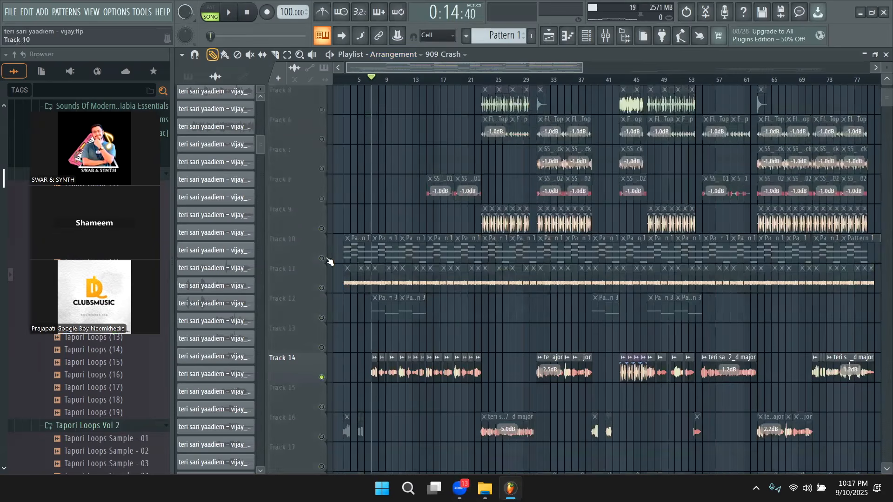
{"action": "left_click", "coordinate": [329, 262]}
{"action": "key", "text": "space"}
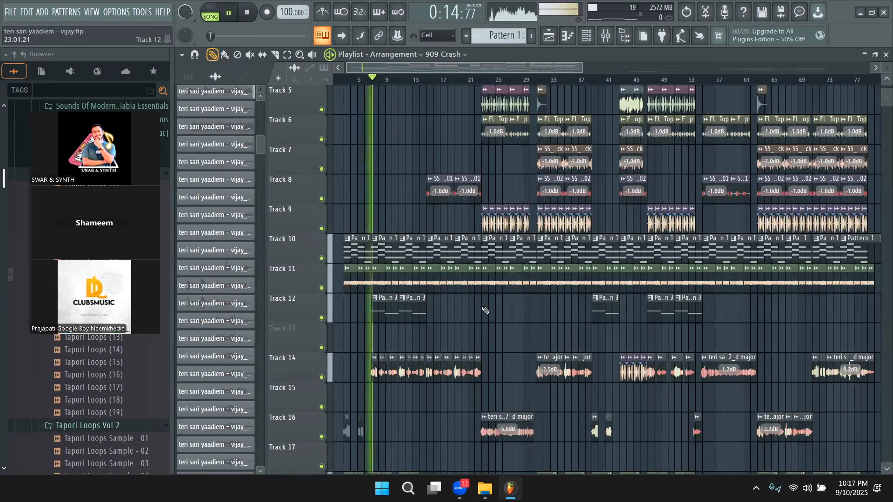
{"action": "scroll", "coordinate": [470, 321], "scroll_direction": "up", "scroll_amount": 2}
{"action": "scroll", "coordinate": [458, 228], "scroll_direction": "up", "scroll_amount": 2}
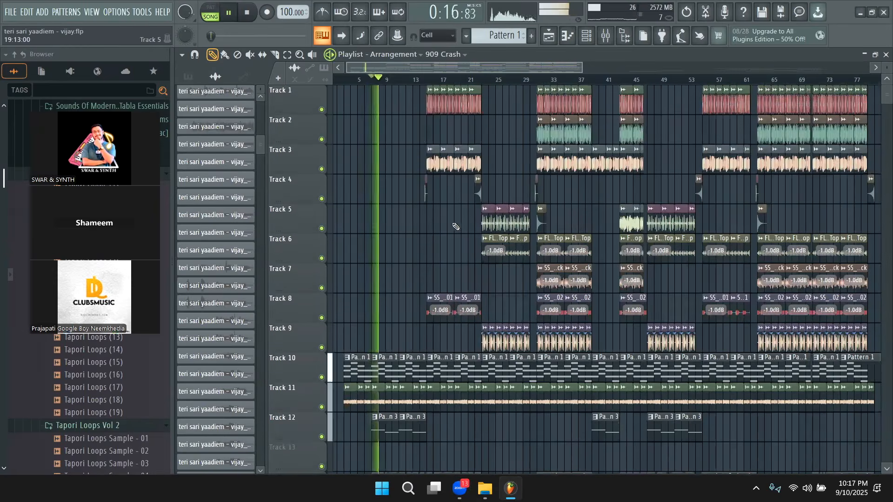
{"action": "key", "text": "space"}
- Play back the transition from bar 14 and replay it briefly from just before bar 15
{"action": "left_click", "coordinate": [421, 78]}
{"action": "scroll", "coordinate": [450, 333], "scroll_direction": "down", "scroll_amount": 2}
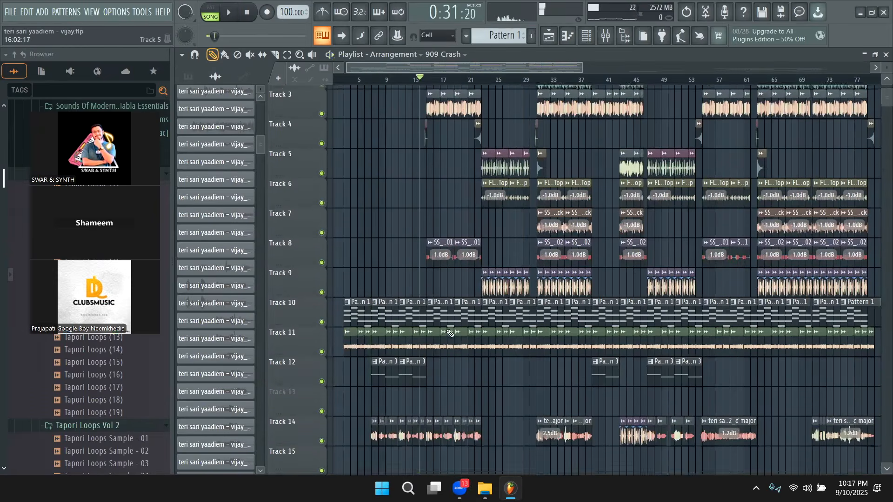
{"action": "scroll", "coordinate": [450, 333], "scroll_direction": "down", "scroll_amount": 2}
{"action": "key", "text": "space"}
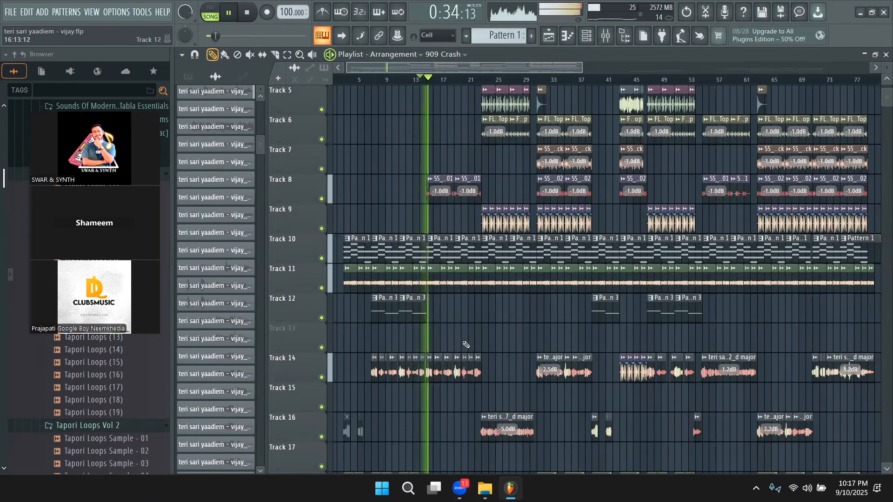
{"action": "key", "text": "space"}
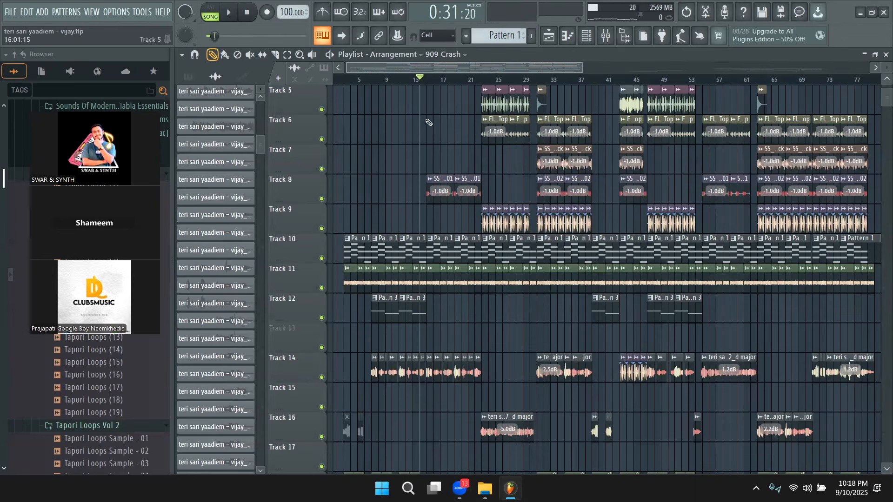
{"action": "left_click", "coordinate": [431, 82]}
{"action": "scroll", "coordinate": [467, 224], "scroll_direction": "up", "scroll_amount": 4}
{"action": "key", "text": "space"}
{"action": "key", "text": "space"}
{"action": "scroll", "coordinate": [495, 109], "scroll_direction": "down", "scroll_amount": 6}
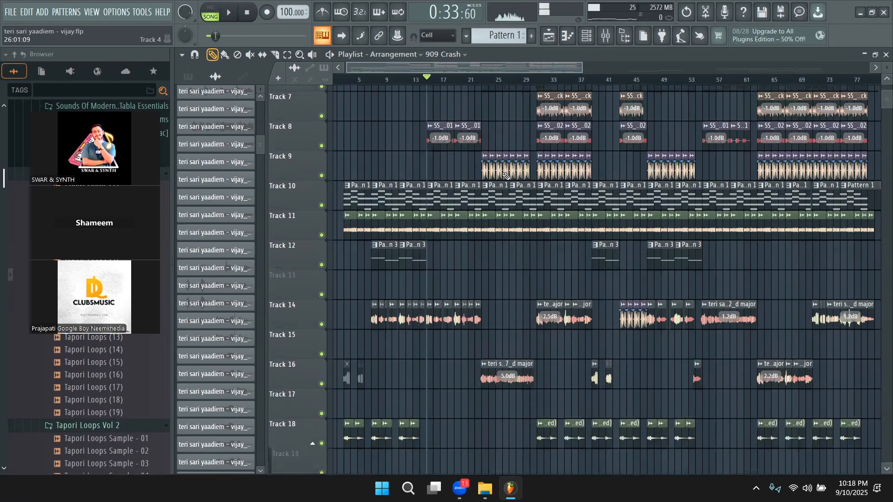
- Play the arrangement from about bar 23 through the gap before the bar 31 section
{"action": "left_click_drag", "start_coordinate": [497, 82], "coordinate": [490, 75]}
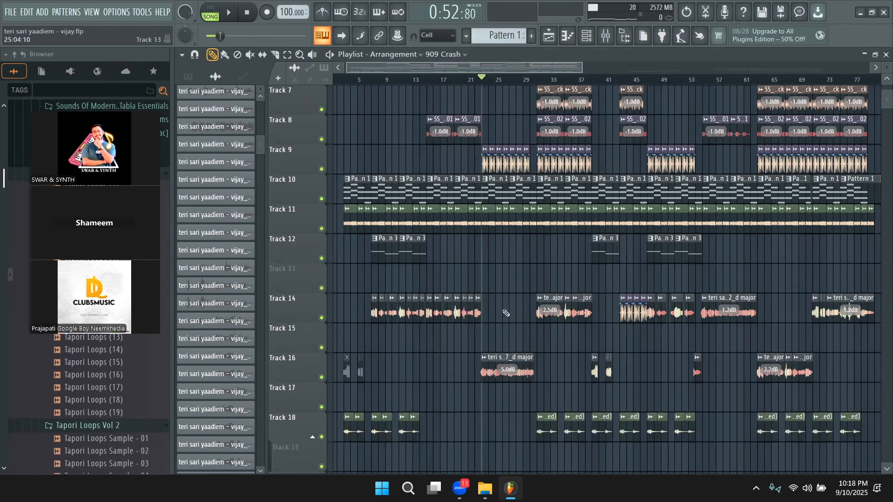
{"action": "key", "text": "space"}
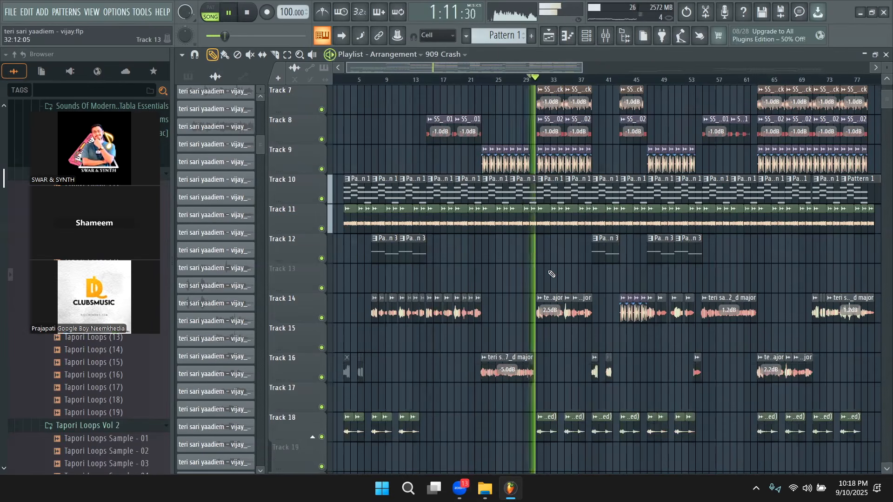
{"action": "scroll", "coordinate": [552, 274], "scroll_direction": "up", "scroll_amount": 2}
{"action": "key", "text": "space"}
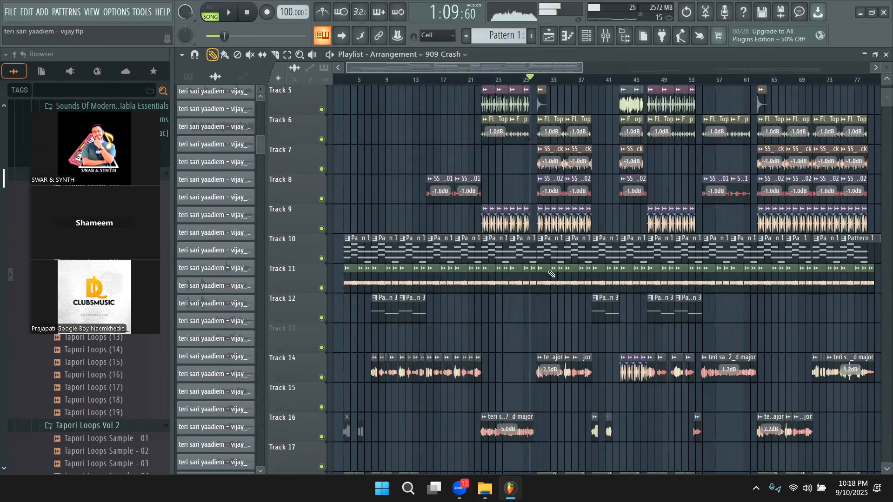
- Inspect the channel settings of the KSHMR_Snap_03 clip on Track 4, just before bar 31
{"action": "left_click_drag", "start_coordinate": [581, 66], "coordinate": [444, 64]}
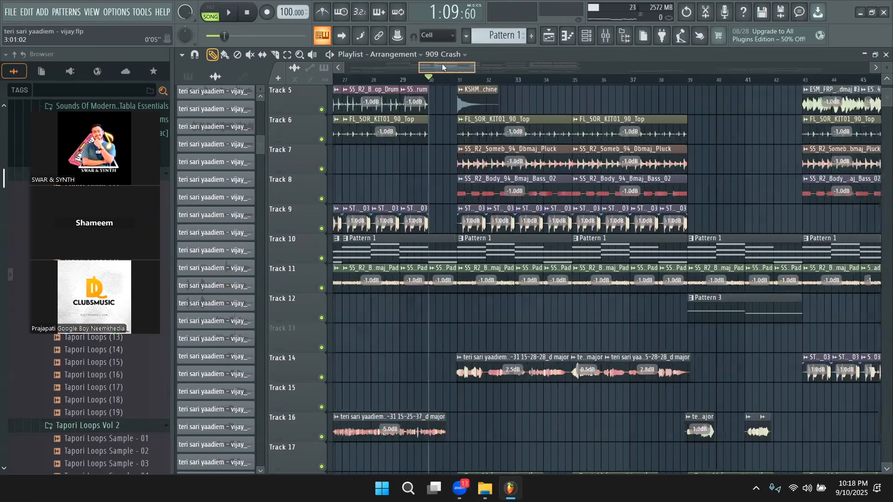
{"action": "scroll", "coordinate": [503, 219], "scroll_direction": "up", "scroll_amount": 3}
{"action": "scroll", "coordinate": [503, 219], "scroll_direction": "up", "scroll_amount": 1}
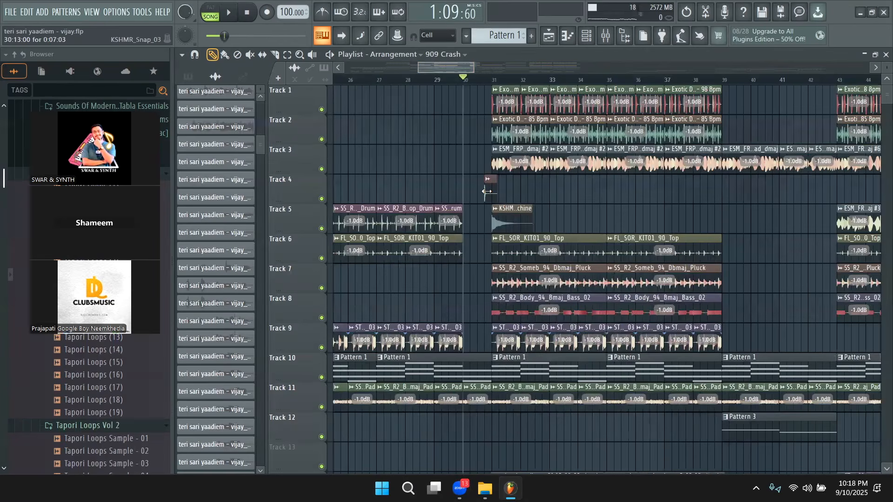
{"action": "double_click", "coordinate": [486, 191]}
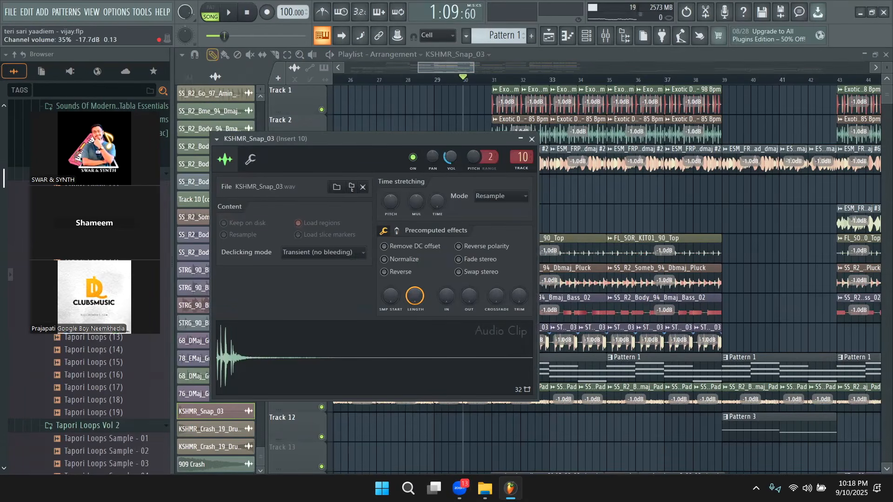
{"action": "key", "text": "Escape"}
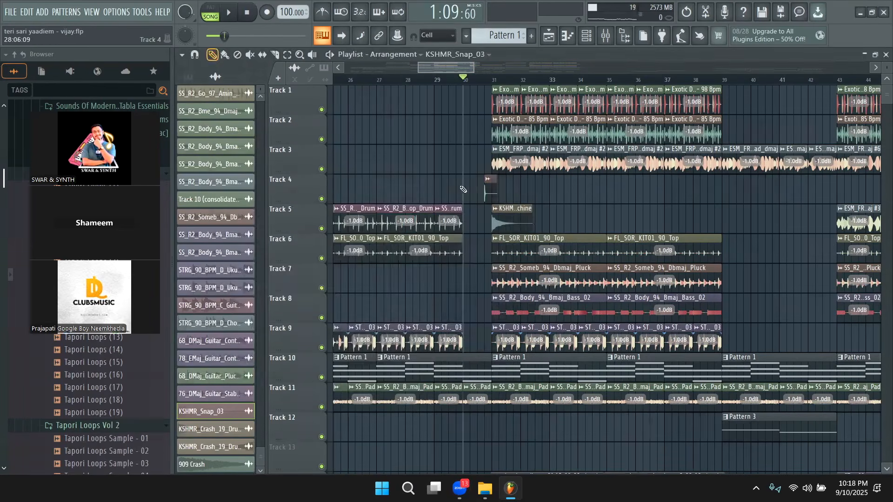
{"action": "double_click", "coordinate": [487, 195]}
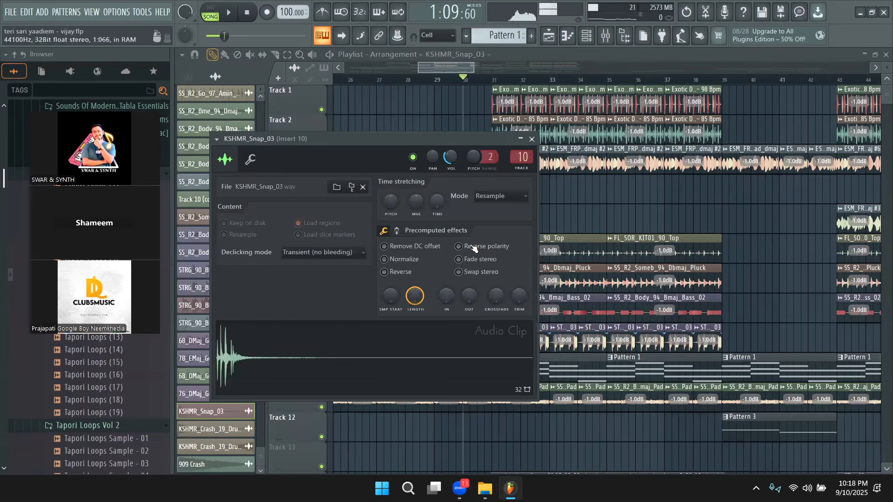
{"action": "key", "text": "Escape"}
- Play from bar 29 up to the KSHMR_Snap_03 clip and check its channel settings again
{"action": "scroll", "coordinate": [419, 293], "scroll_direction": "down", "scroll_amount": 6}
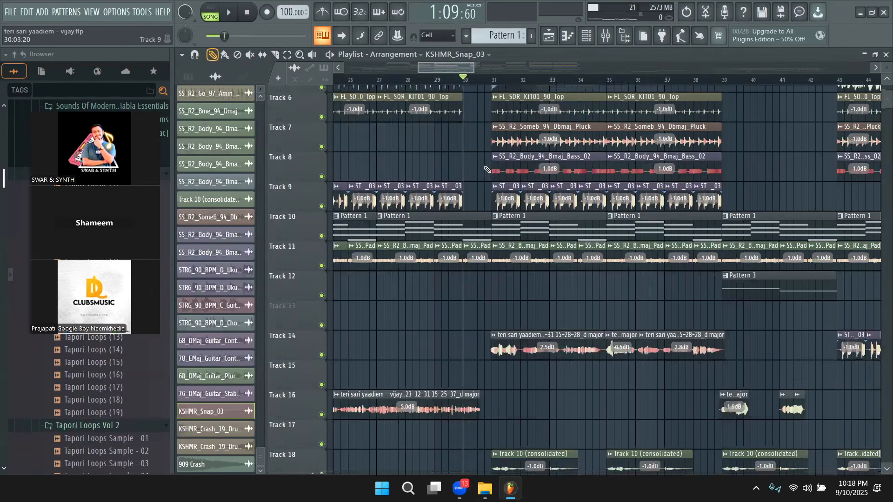
{"action": "scroll", "coordinate": [480, 280], "scroll_direction": "up", "scroll_amount": 3}
{"action": "left_click", "coordinate": [442, 80]}
{"action": "key", "text": "space"}
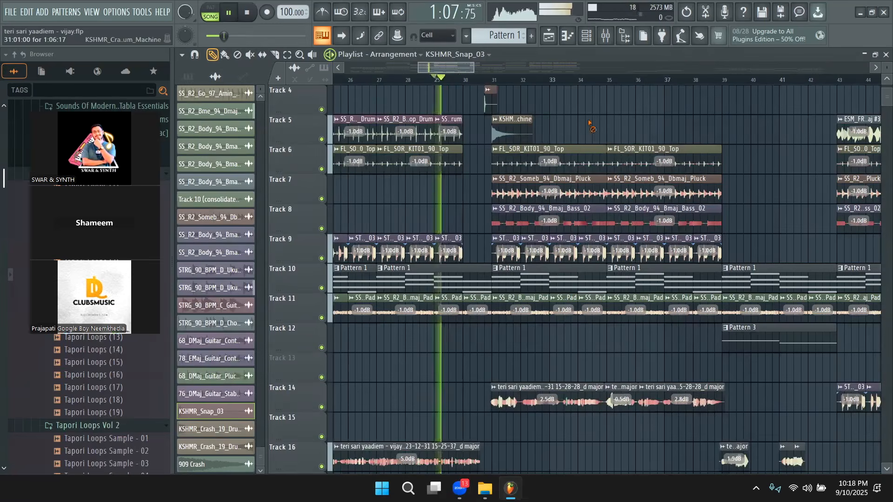
{"action": "scroll", "coordinate": [602, 168], "scroll_direction": "up", "scroll_amount": 2}
{"action": "scroll", "coordinate": [603, 178], "scroll_direction": "up", "scroll_amount": 1}
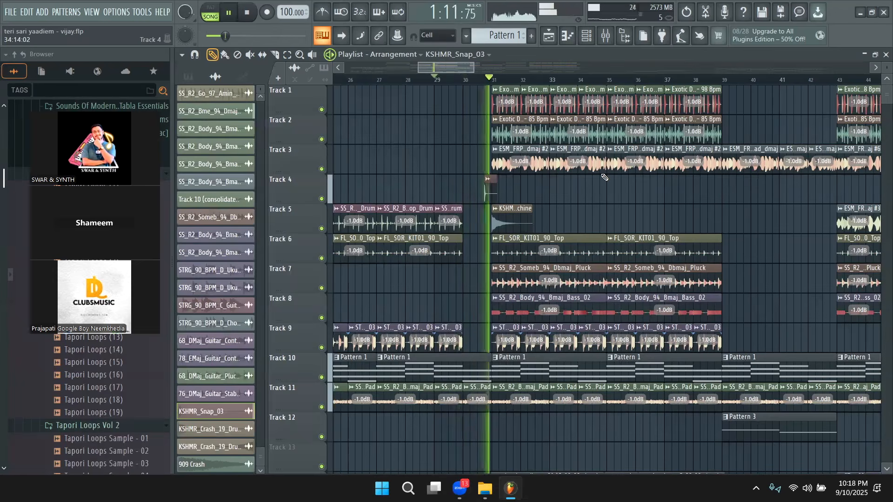
{"action": "key", "text": "space"}
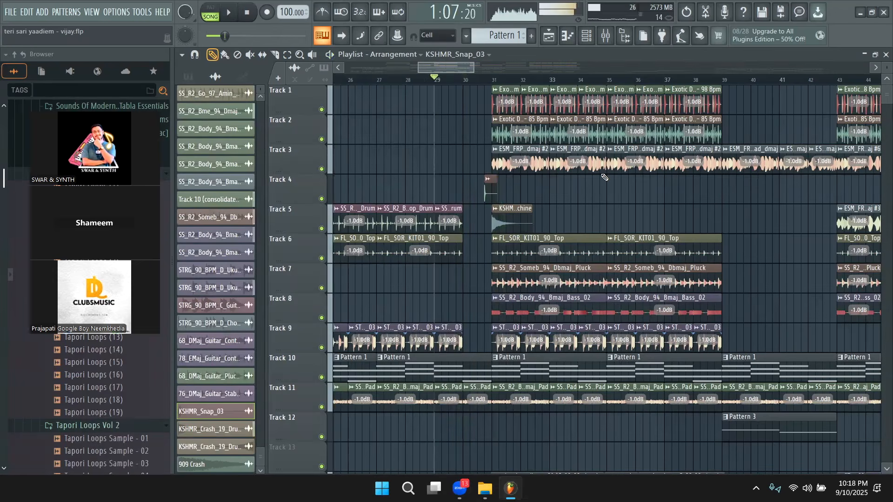
{"action": "double_click", "coordinate": [487, 188]}
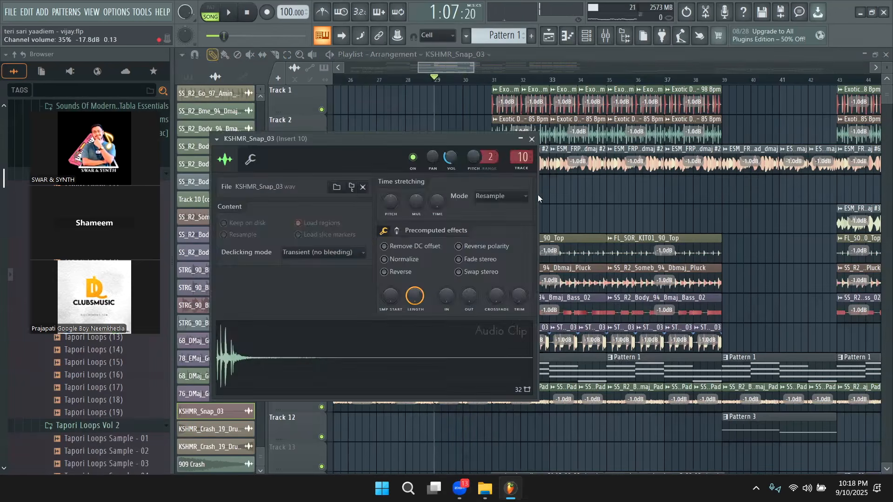
{"action": "key", "text": "Escape"}
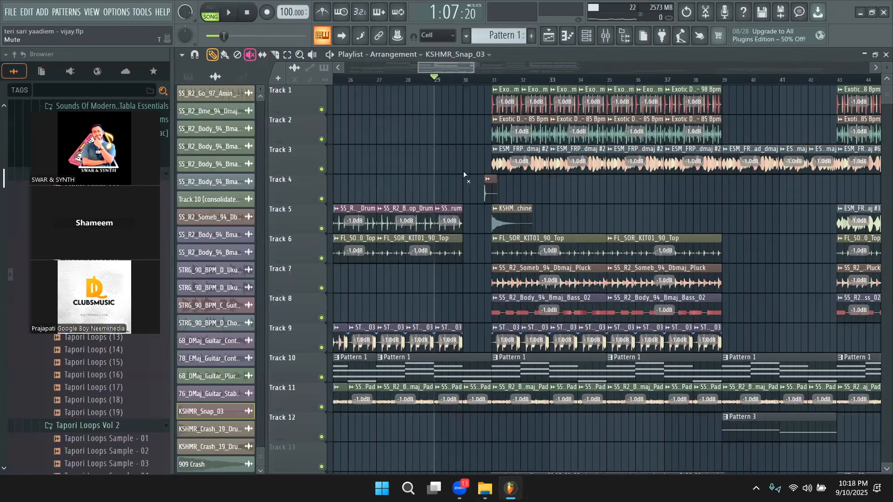
- Mute the KSHMR_Snap_03 clip on Track 4 and set the playback position to bar 27
{"action": "left_click", "coordinate": [489, 188]}
{"action": "left_click", "coordinate": [382, 80]}
{"action": "left_click_drag", "start_coordinate": [448, 69], "coordinate": [440, 69]}
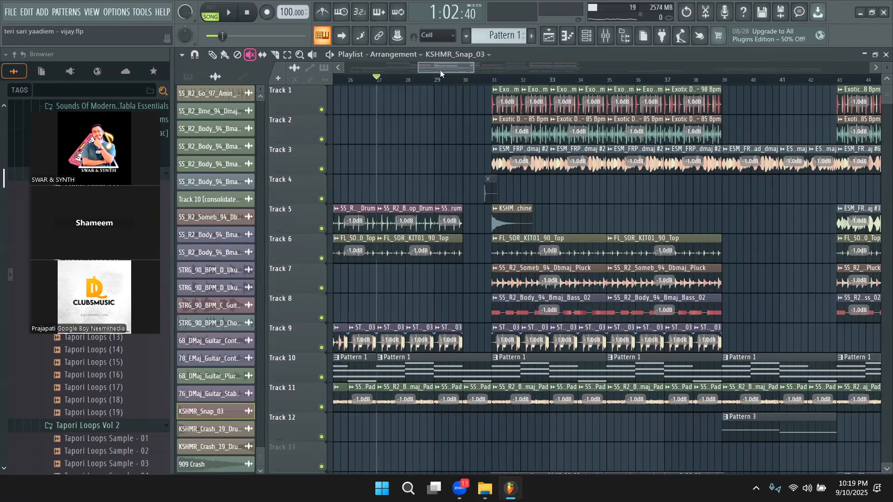
{"action": "scroll", "coordinate": [535, 232], "scroll_direction": "down", "scroll_amount": 1}
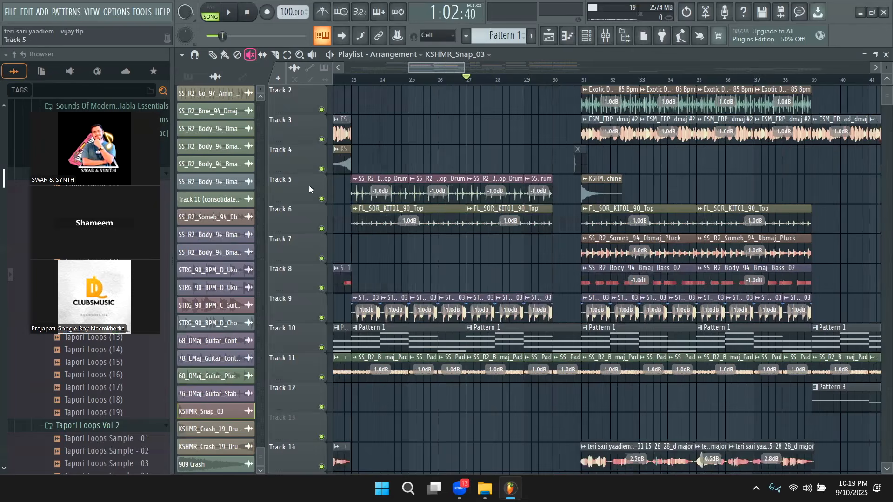
- Insert two empty tracks above the drum loops of Track 5 and move the muted snap clip down to Track 5
{"action": "right_click", "coordinate": [321, 199]}
{"action": "right_click", "coordinate": [324, 201]}
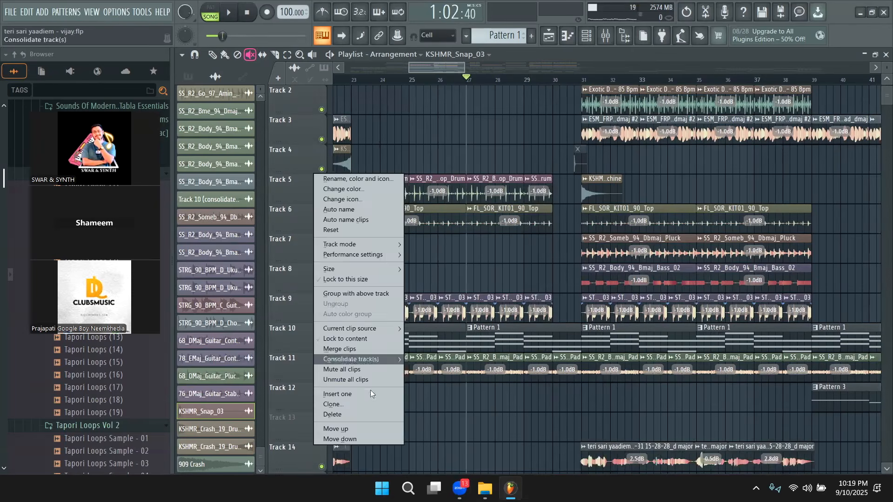
{"action": "left_click", "coordinate": [335, 395]}
{"action": "right_click", "coordinate": [298, 213]}
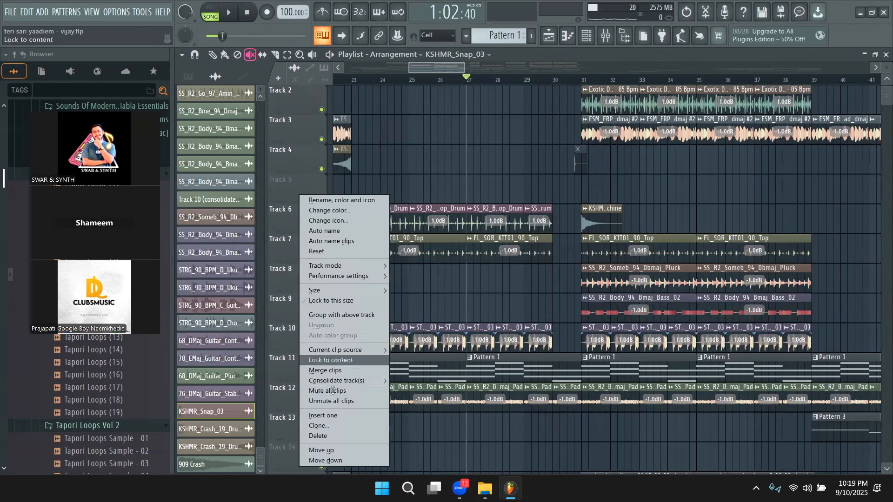
{"action": "left_click", "coordinate": [325, 416]}
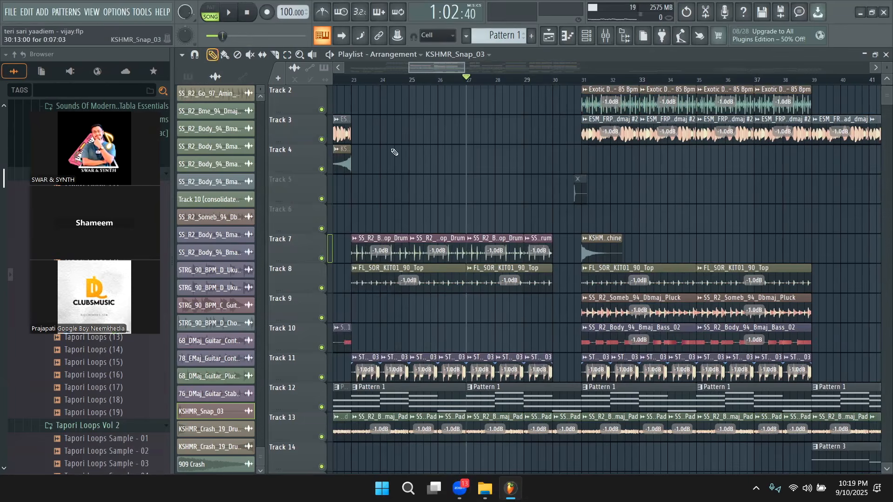
- Play the transition into bar 31 from bar 29 with the snap clip muted
{"action": "left_click", "coordinate": [529, 83]}
{"action": "key", "text": "space"}
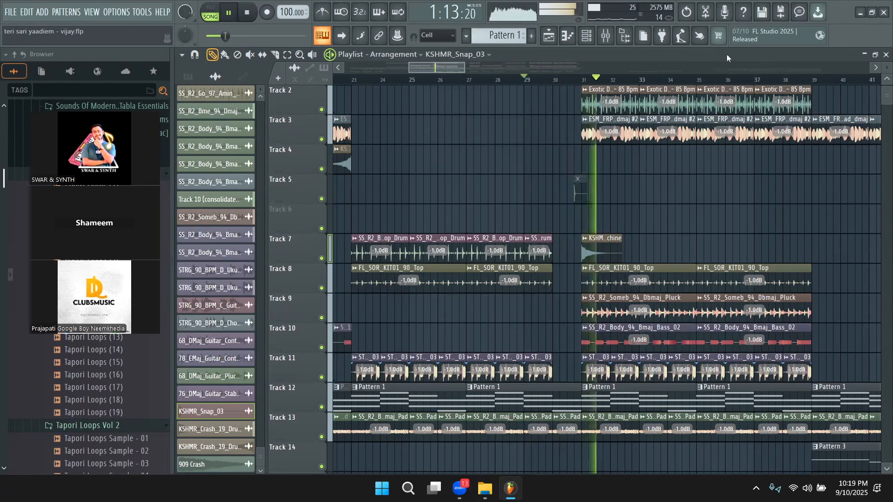
{"action": "key", "text": "space"}
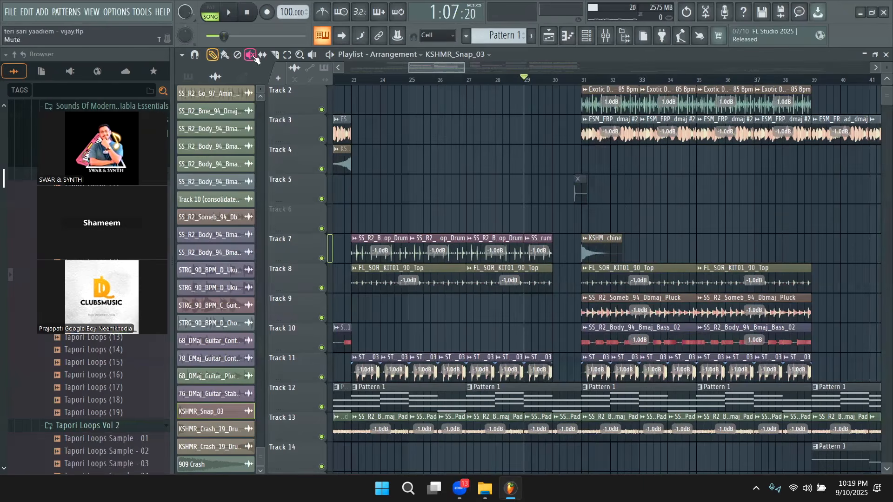
- Unmute the snap clip on Track 5 and add Fruity Reeverb 2 to the first slot of its mixer track, Insert 10
{"action": "key", "text": "p"}
{"action": "left_click", "coordinate": [575, 81]}
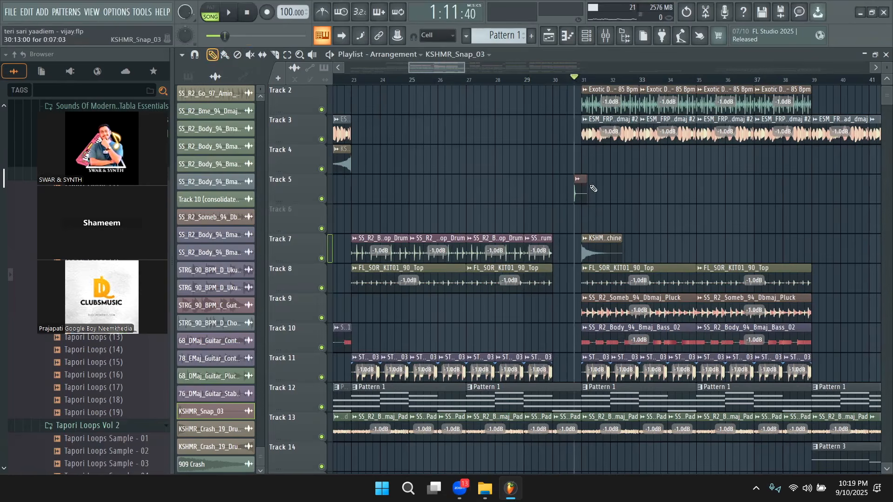
{"action": "double_click", "coordinate": [583, 187]}
{"action": "left_click", "coordinate": [601, 41]}
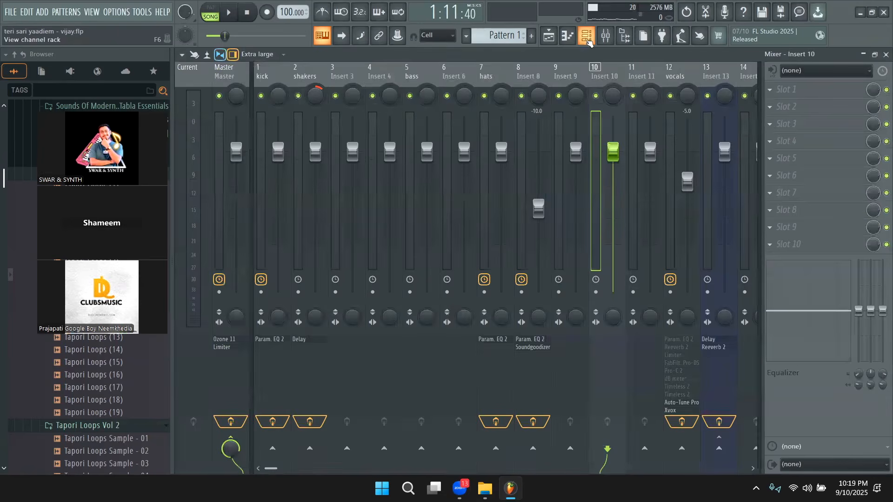
{"action": "left_click", "coordinate": [773, 91]}
{"action": "left_click", "coordinate": [543, 137]}
- Listen to the snap with reverb from bar 30 and lower the volume fader of mixer Insert 10
{"action": "key", "text": "space"}
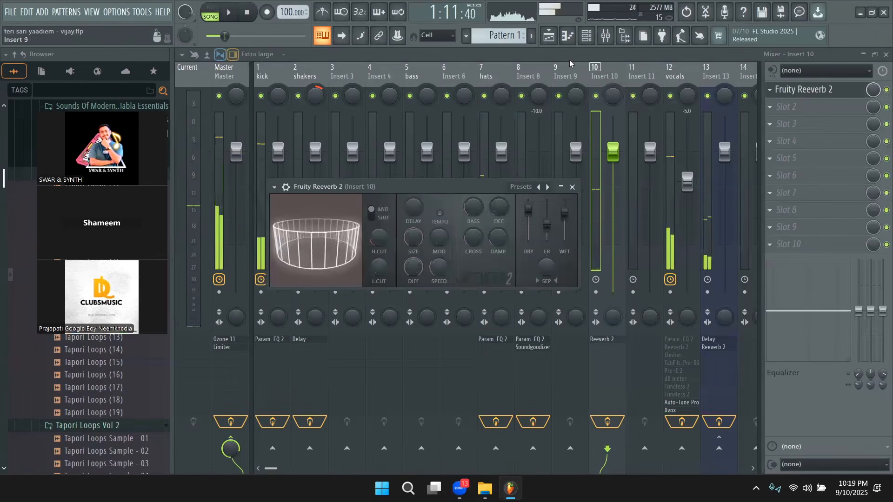
{"action": "key", "text": "F5"}
{"action": "left_click", "coordinate": [557, 82]}
{"action": "key", "text": "space"}
{"action": "left_click", "coordinate": [605, 37]}
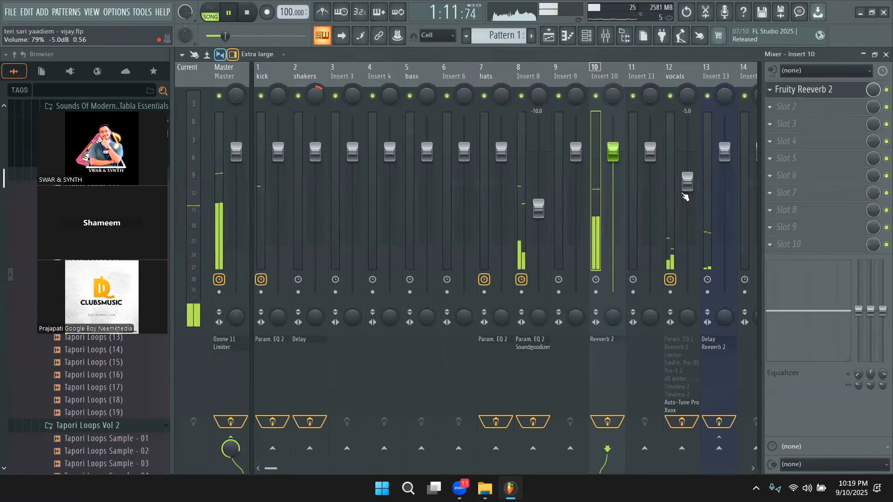
{"action": "key", "text": "space"}
{"action": "left_click_drag", "start_coordinate": [614, 162], "coordinate": [613, 178]}
- Mute the snap clip on Track 5 in the playlist and play the transition from bar 29
{"action": "left_click", "coordinate": [548, 35]}
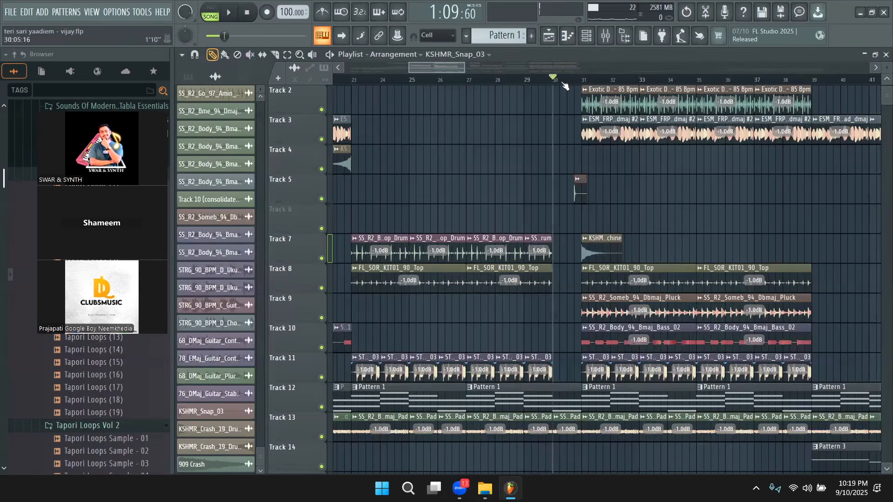
{"action": "left_click", "coordinate": [581, 183]}
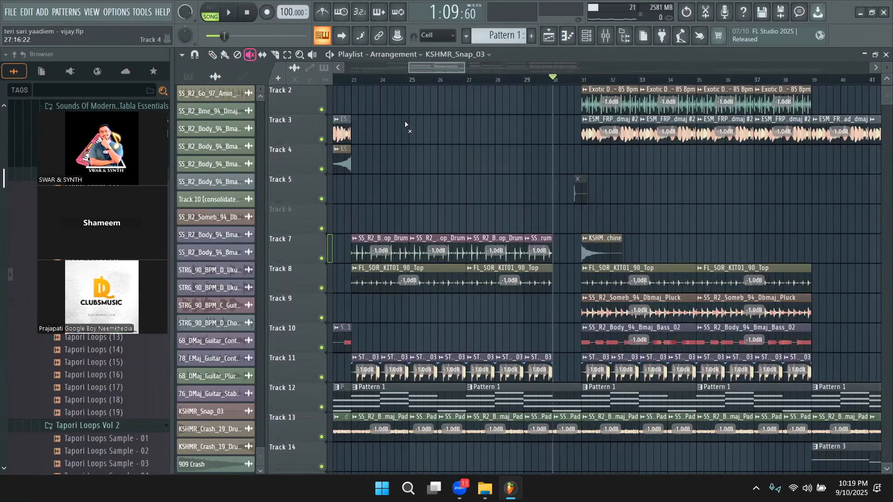
{"action": "left_click", "coordinate": [526, 80]}
{"action": "key", "text": "space"}
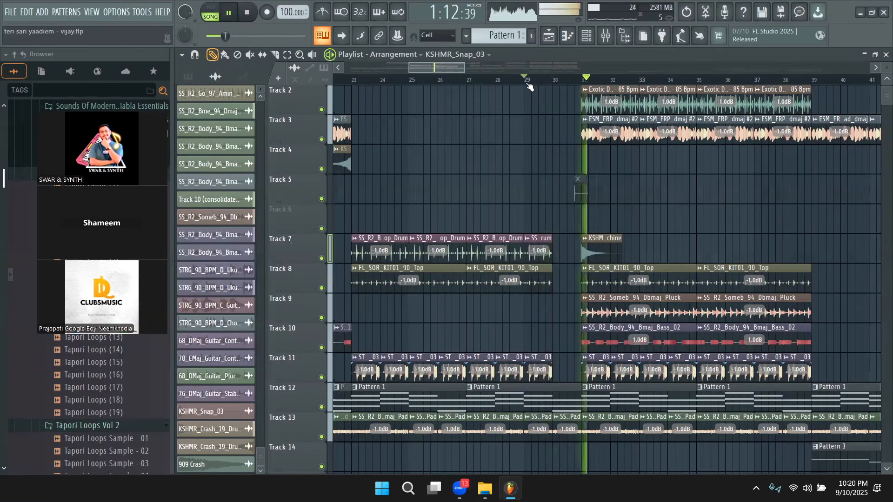
- Stop playback and switch to the empty Pattern 14 in the channel rack
{"action": "key", "text": "space"}
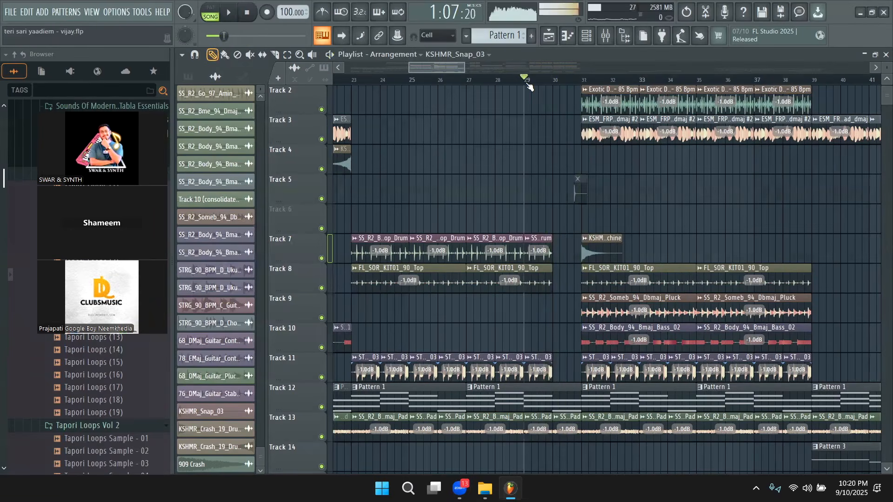
{"action": "left_click", "coordinate": [587, 38]}
{"action": "left_click", "coordinate": [321, 57]}
{"action": "left_click", "coordinate": [292, 93]}
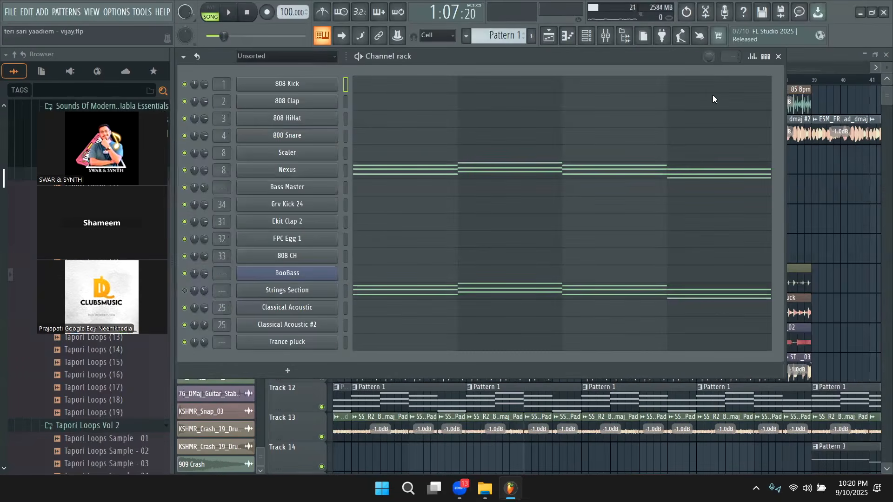
{"action": "scroll", "coordinate": [490, 37], "scroll_direction": "down", "scroll_amount": 13}
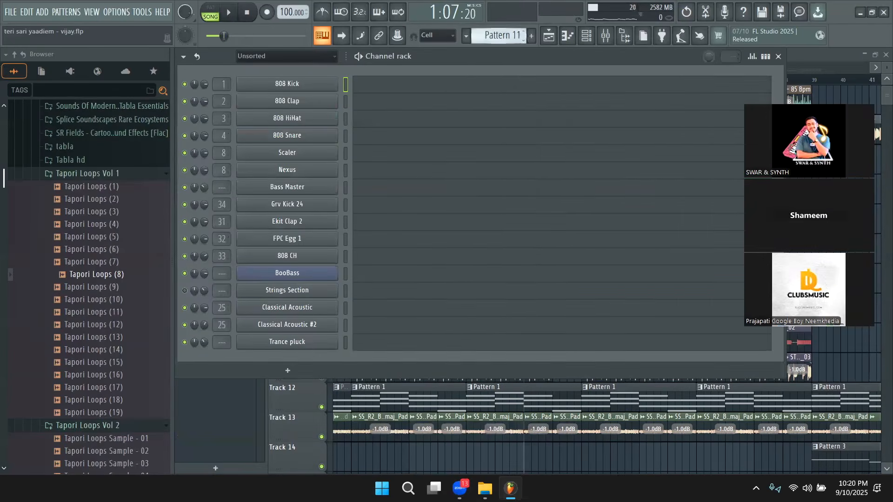
- Collapse the browser folders and open the Snares folder inside the Drums pack
{"action": "left_click", "coordinate": [15, 54]}
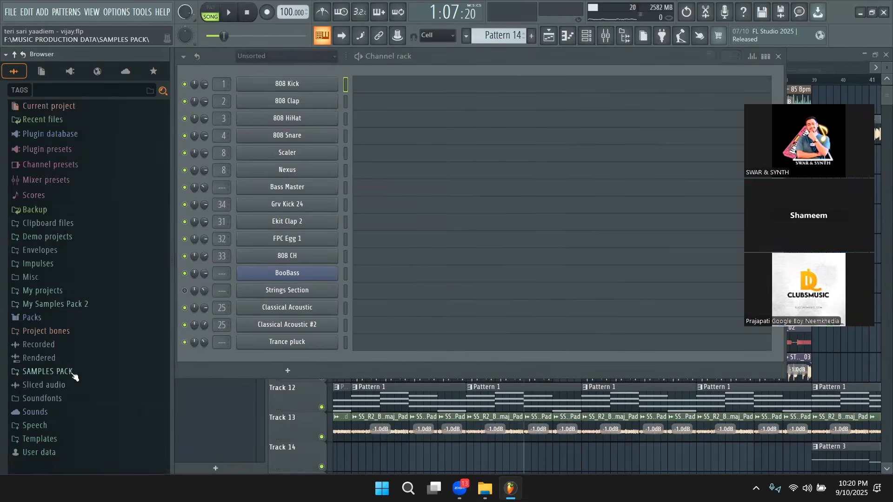
{"action": "left_click", "coordinate": [47, 319]}
{"action": "scroll", "coordinate": [55, 270], "scroll_direction": "down", "scroll_amount": 1}
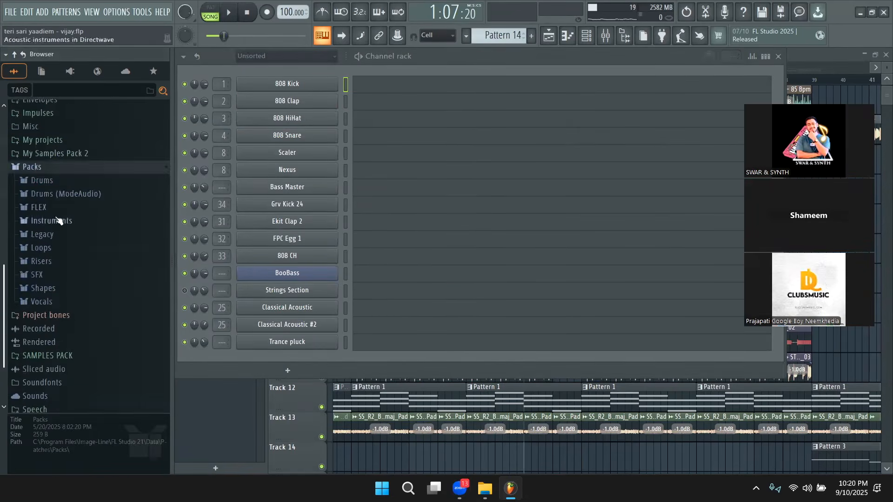
{"action": "left_click", "coordinate": [59, 181]}
{"action": "scroll", "coordinate": [67, 219], "scroll_direction": "down", "scroll_amount": 3}
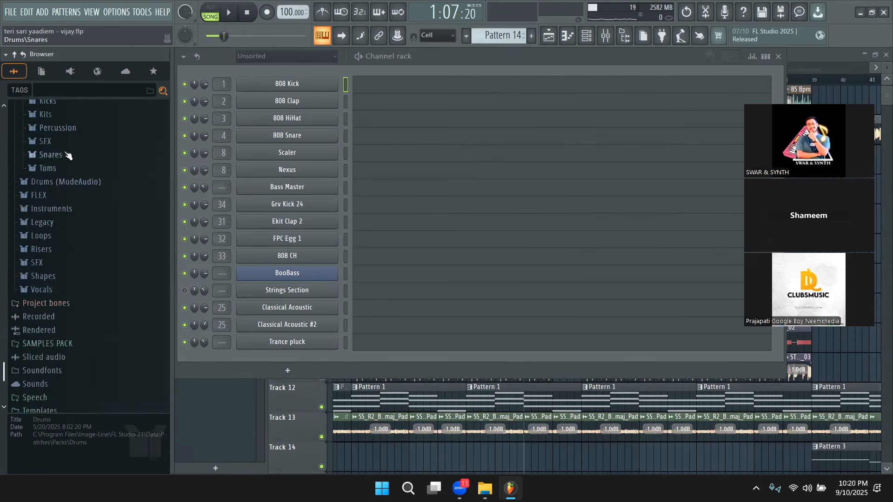
{"action": "left_click", "coordinate": [68, 154]}
- Audition snare samples in the Snares folder, from FPC Snare 2 down through the Grv Snareclaps to Industrial Snare 3
{"action": "scroll", "coordinate": [44, 239], "scroll_direction": "down", "scroll_amount": 5}
{"action": "left_click_drag", "start_coordinate": [49, 236], "coordinate": [80, 311]}
{"action": "left_click", "coordinate": [79, 311]}
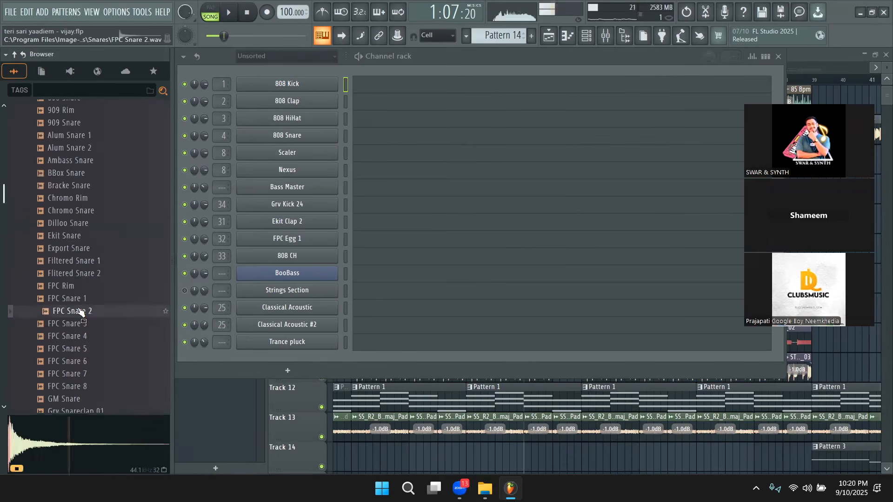
{"action": "scroll", "coordinate": [80, 309], "scroll_direction": "down", "scroll_amount": 4}
{"action": "left_click", "coordinate": [81, 287]}
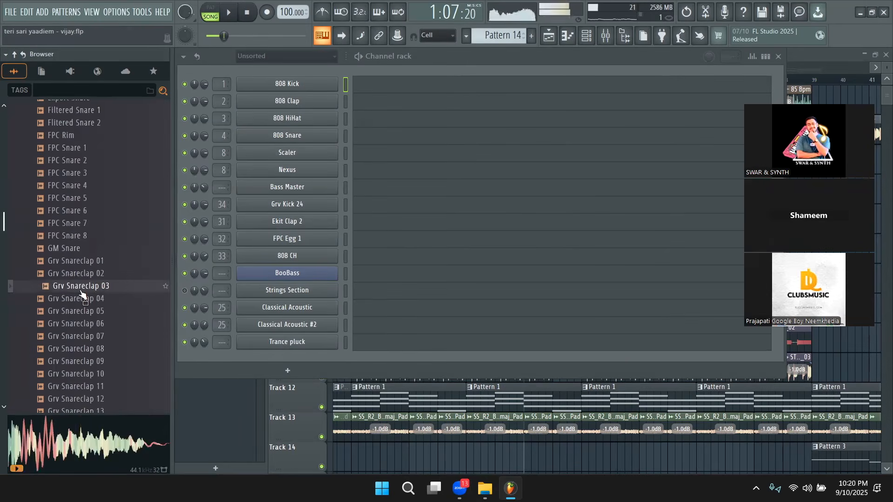
{"action": "scroll", "coordinate": [81, 293], "scroll_direction": "down", "scroll_amount": 6}
{"action": "left_click", "coordinate": [90, 250]}
{"action": "left_click", "coordinate": [95, 274]}
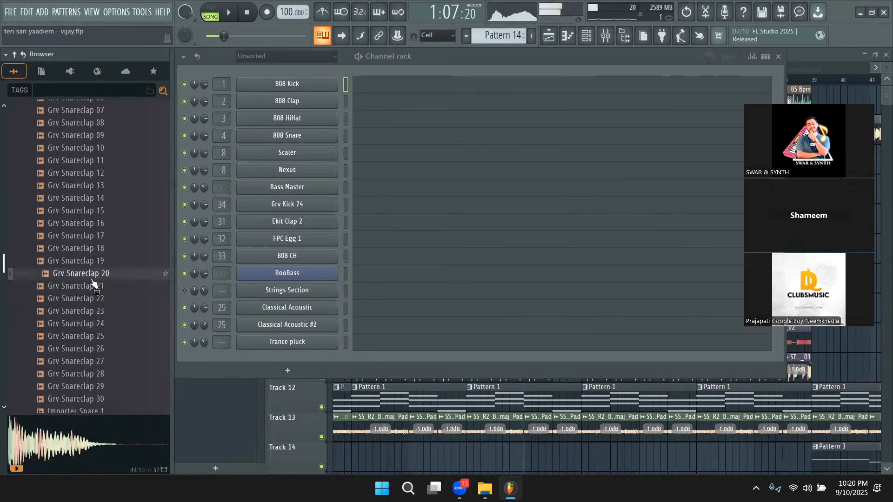
{"action": "scroll", "coordinate": [92, 282], "scroll_direction": "down", "scroll_amount": 4}
{"action": "left_click", "coordinate": [92, 249]}
{"action": "left_click", "coordinate": [98, 237]}
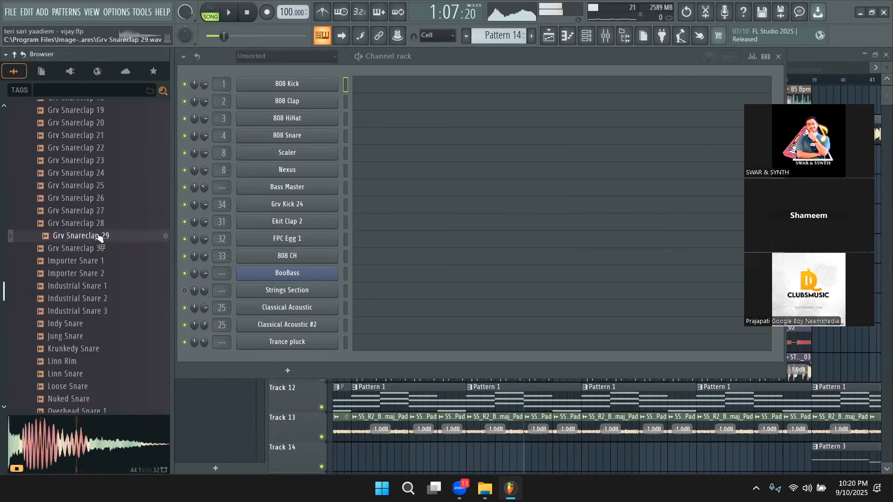
{"action": "left_click", "coordinate": [94, 275]}
{"action": "left_click", "coordinate": [99, 261]}
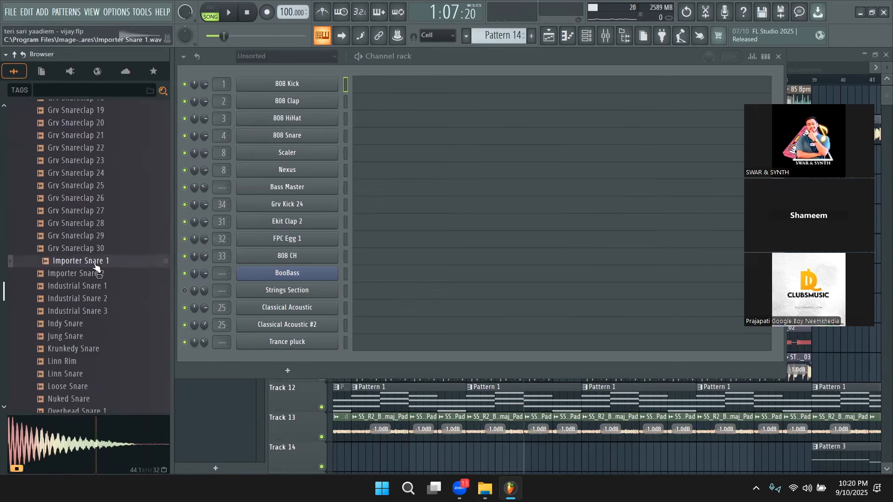
{"action": "left_click", "coordinate": [100, 298]}
{"action": "left_click", "coordinate": [100, 311]}
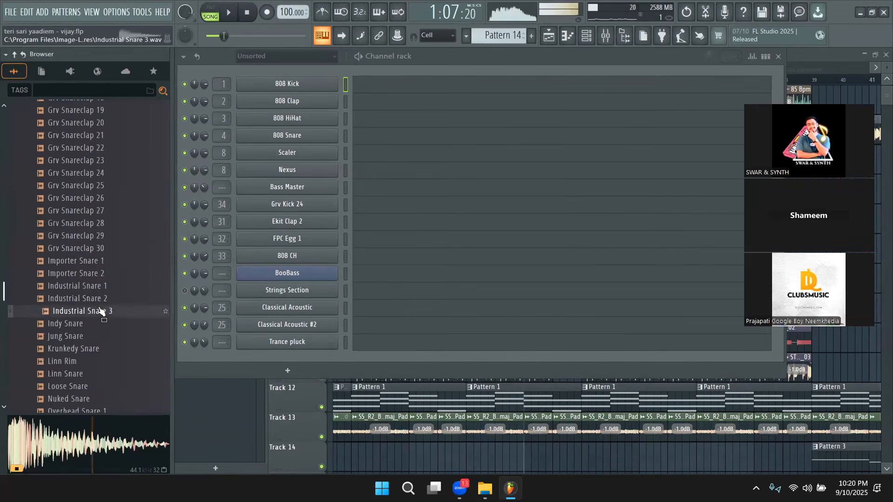
- Audition the earlier Grv Snareclap samples one by one, going upward from Grv Snareclap 15 and its neighbours to Grv Snareclap 06
{"action": "scroll", "coordinate": [100, 265], "scroll_direction": "up", "scroll_amount": 4}
{"action": "left_click", "coordinate": [90, 235]}
{"action": "left_click", "coordinate": [90, 210]}
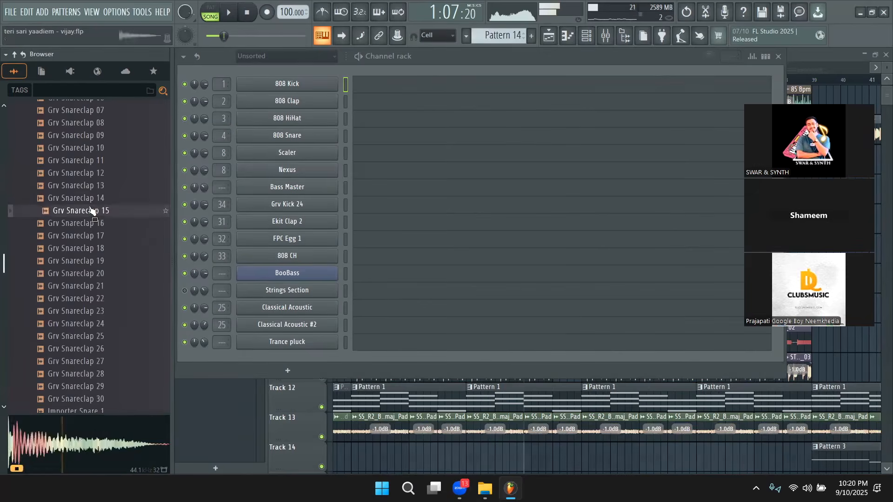
{"action": "left_click", "coordinate": [95, 198]}
{"action": "left_click", "coordinate": [95, 185]}
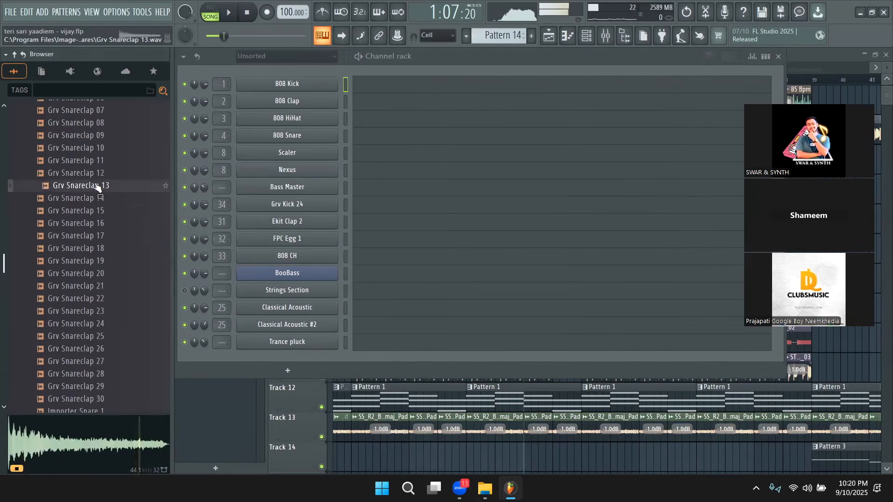
{"action": "left_click", "coordinate": [100, 172]}
{"action": "left_click", "coordinate": [99, 161]}
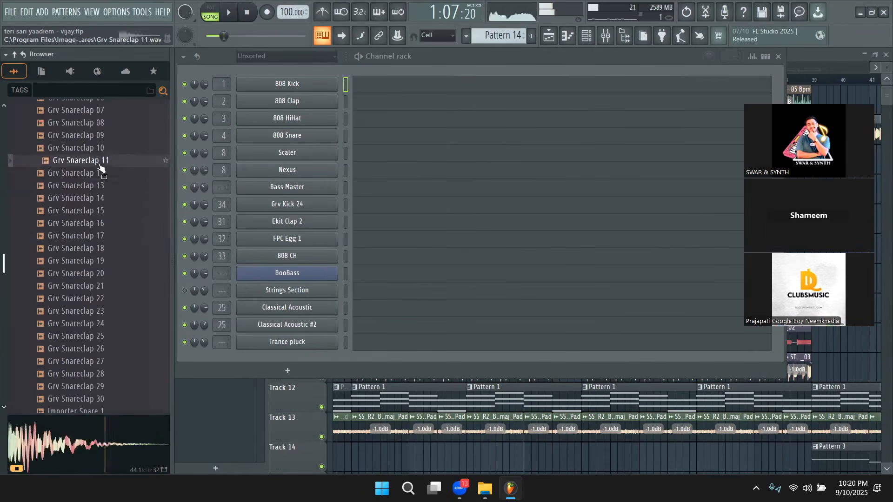
{"action": "left_click", "coordinate": [100, 149]}
{"action": "scroll", "coordinate": [101, 177], "scroll_direction": "up", "scroll_amount": 2}
{"action": "left_click", "coordinate": [99, 174]}
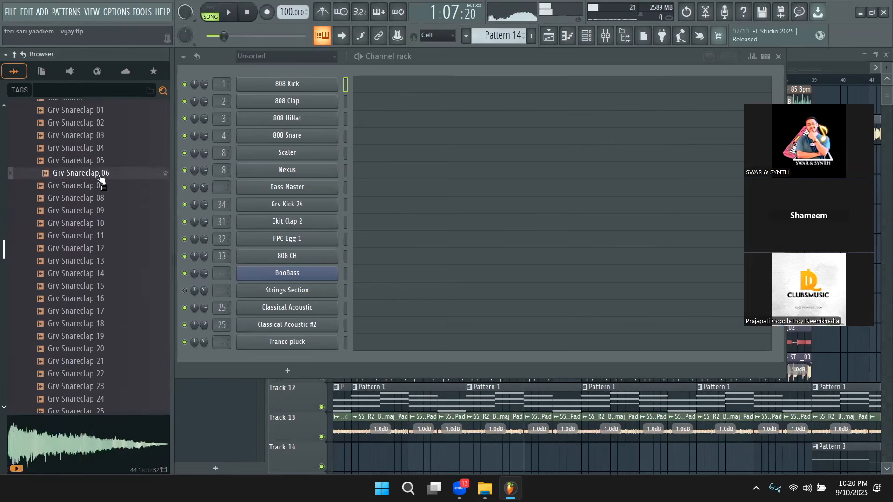
- Add the Grv Snareclap 08 sample as a new channel below Trance pluck and show the channel rack's step grid
{"action": "left_click", "coordinate": [99, 186]}
{"action": "left_click", "coordinate": [100, 199]}
{"action": "left_click_drag", "start_coordinate": [101, 203], "coordinate": [288, 347]}
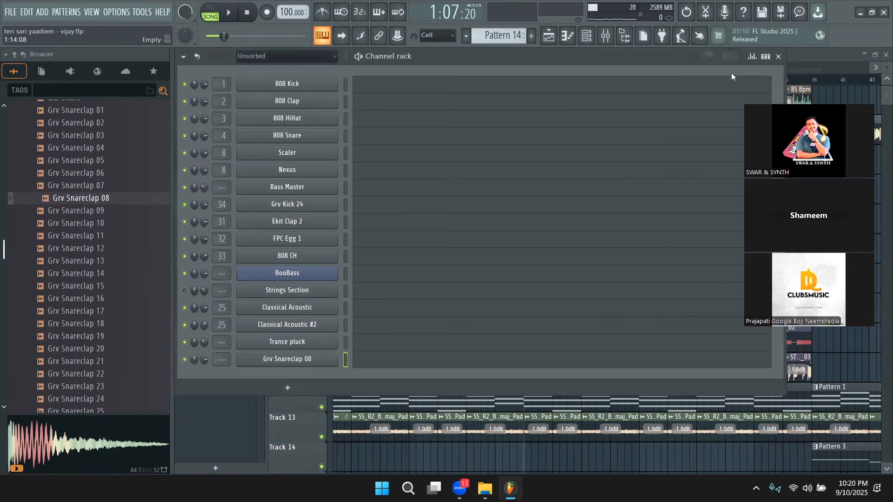
{"action": "left_click", "coordinate": [765, 57]}
- Play the transition into bar 31 from bar 29 in the playlist
{"action": "key", "text": "F6"}
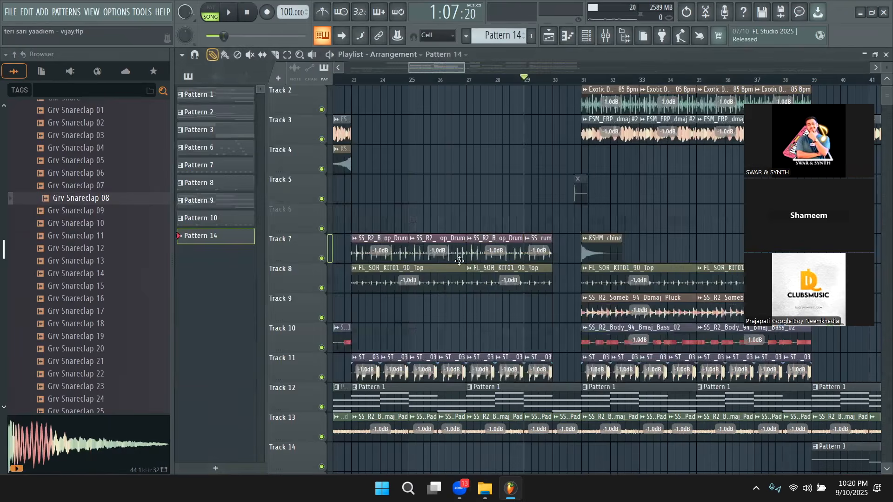
{"action": "key", "text": "space"}
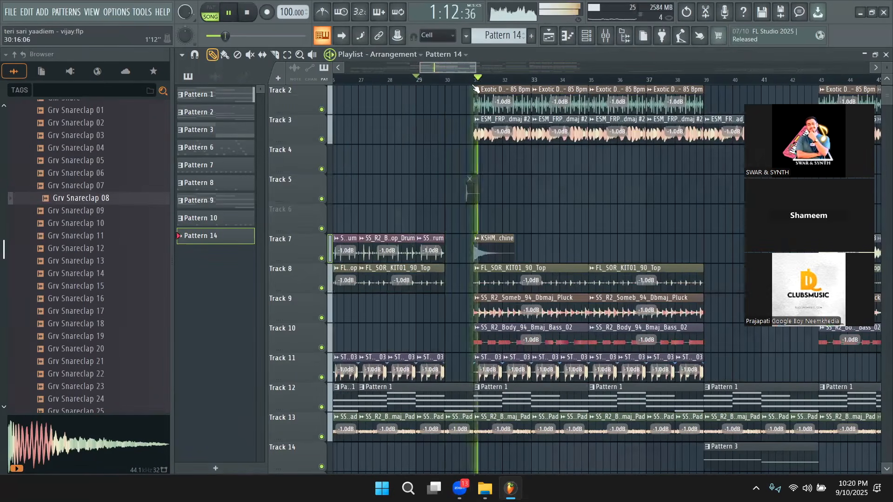
{"action": "key", "text": "space"}
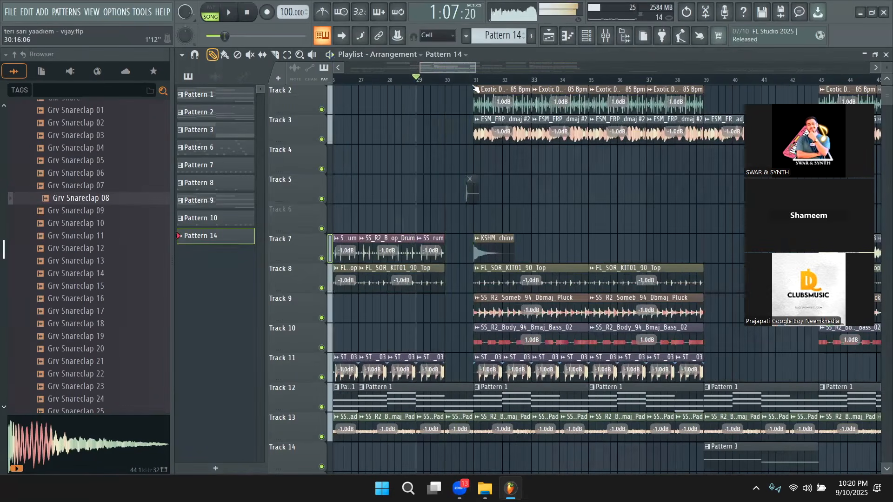
- In pattern mode, program Grv Snareclap 08 hits on steps 1, 2 and 4 of Pattern 14 while listening
{"action": "left_click", "coordinate": [584, 37]}
{"action": "left_click", "coordinate": [210, 12]}
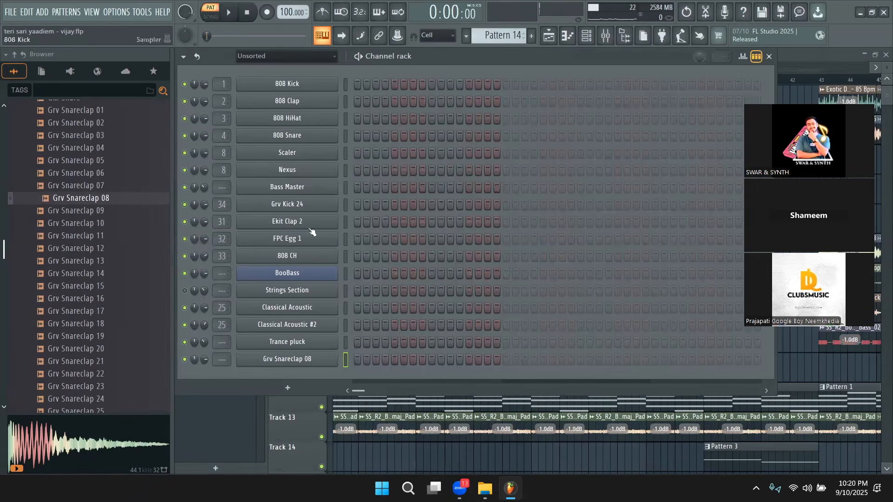
{"action": "left_click", "coordinate": [358, 360]}
{"action": "key", "text": "space"}
{"action": "left_click", "coordinate": [376, 360]}
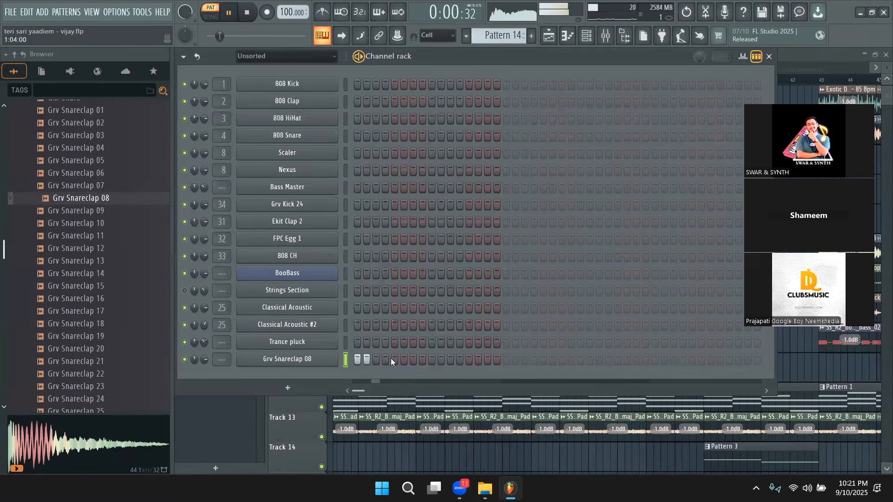
{"action": "left_click", "coordinate": [385, 359]}
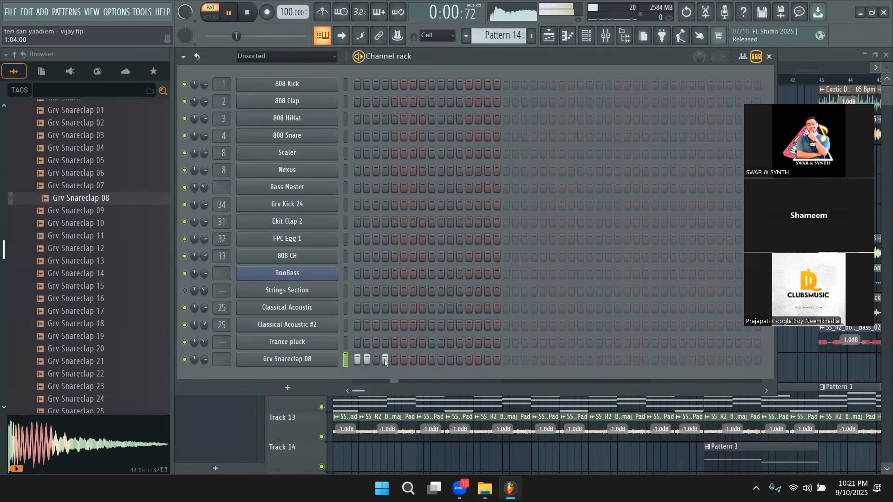
- Place a Pattern 14 clip on Track 6 just before bar 31 and set the song playback start to bar 30
{"action": "left_click", "coordinate": [237, 423]}
{"action": "left_click", "coordinate": [468, 225]}
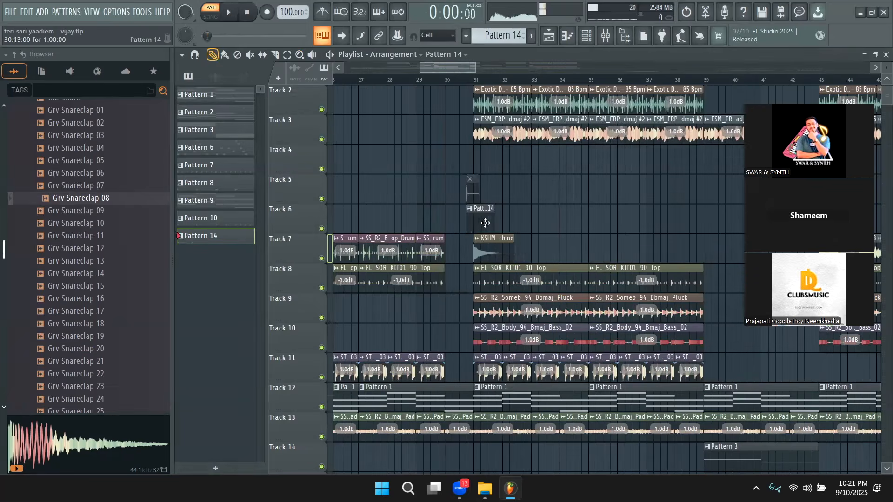
{"action": "left_click", "coordinate": [449, 81]}
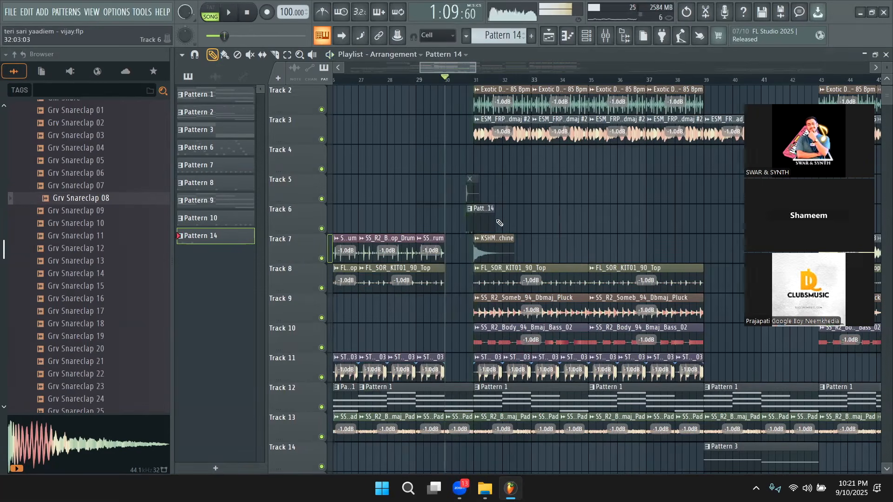
- Try moving the Pattern 14 clip on Track 6 to 30:09 and listen from bar 30
{"action": "mouse_move", "coordinate": [487, 219]}
{"action": "left_mouse_down"}
{"action": "mouse_move", "coordinate": [499, 217]}
{"action": "mouse_move", "coordinate": [481, 219]}
{"action": "left_mouse_up"}
{"action": "left_click_drag", "start_coordinate": [475, 68], "coordinate": [439, 68]}
{"action": "key", "text": "space"}
{"action": "key", "text": "space"}
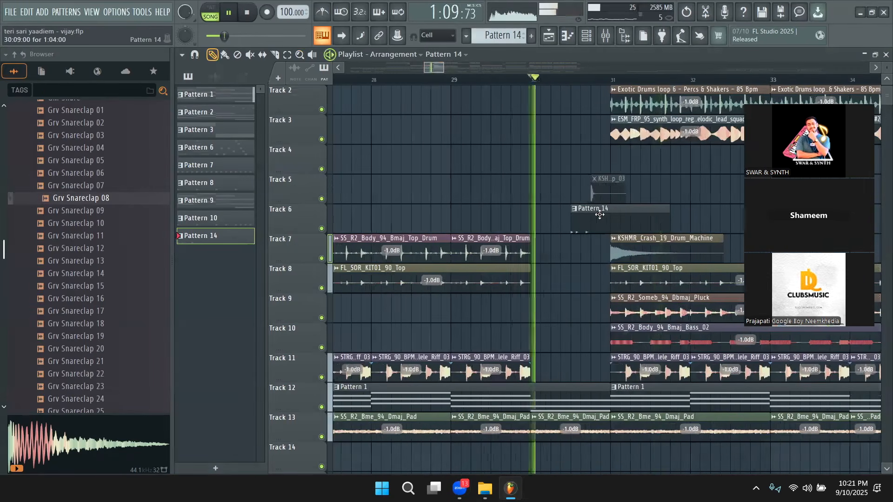
- Try shifting the Pattern 14 clip on Track 6 to 30:11 and play it from bar 30
{"action": "left_click_drag", "start_coordinate": [614, 220], "coordinate": [621, 219]}
{"action": "mouse_move", "coordinate": [444, 68]}
{"action": "left_mouse_down"}
{"action": "mouse_move", "coordinate": [425, 66]}
{"action": "mouse_move", "coordinate": [447, 68]}
{"action": "left_mouse_up"}
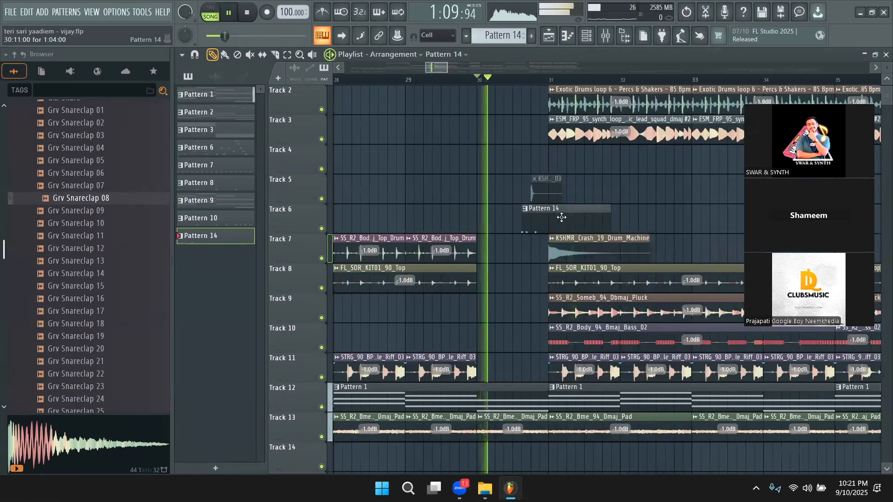
{"action": "left_click_drag", "start_coordinate": [444, 69], "coordinate": [431, 68]}
{"action": "left_click", "coordinate": [439, 67]}
{"action": "key", "text": "space"}
- Move the Pattern 14 clip on Track 6 one step later to 30:12 and play the transition from bar 30
{"action": "left_click_drag", "start_coordinate": [428, 217], "coordinate": [437, 217]}
{"action": "key", "text": "space"}
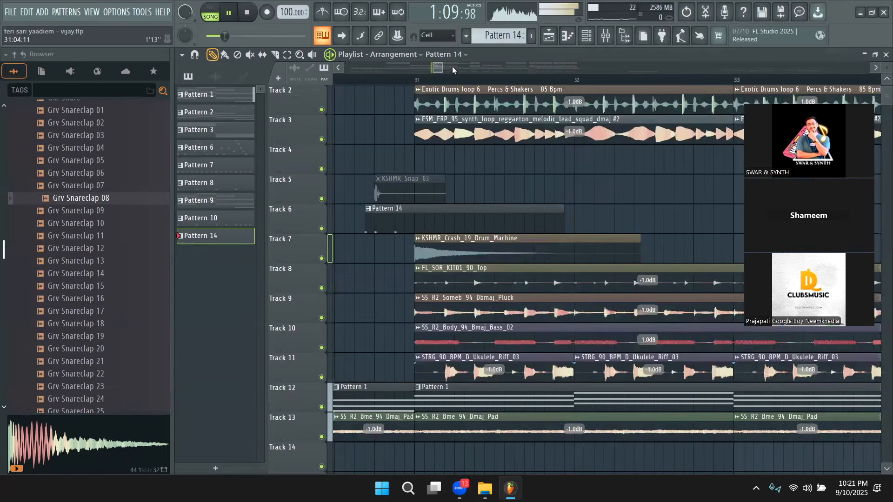
{"action": "left_click_drag", "start_coordinate": [437, 68], "coordinate": [433, 68]}
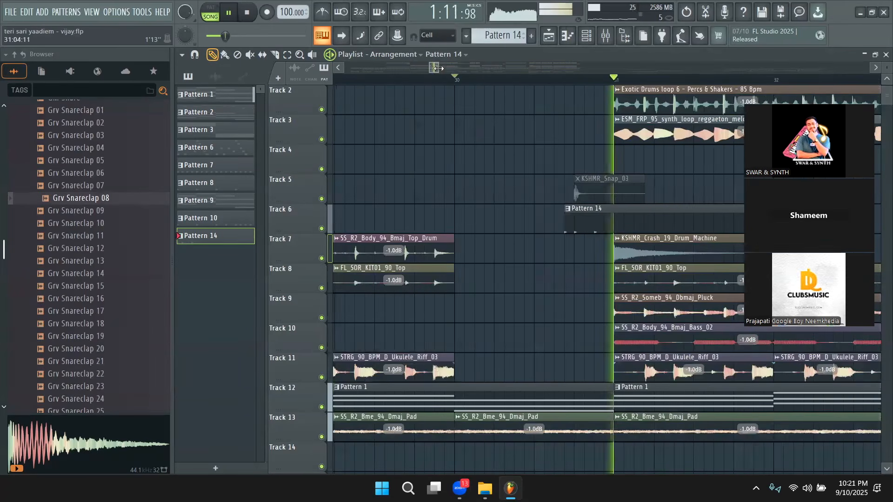
{"action": "key", "text": "space"}
- Set the Grv Snareclap 08 channel volume to 65% while the song plays from bar 30
{"action": "key", "text": "F6"}
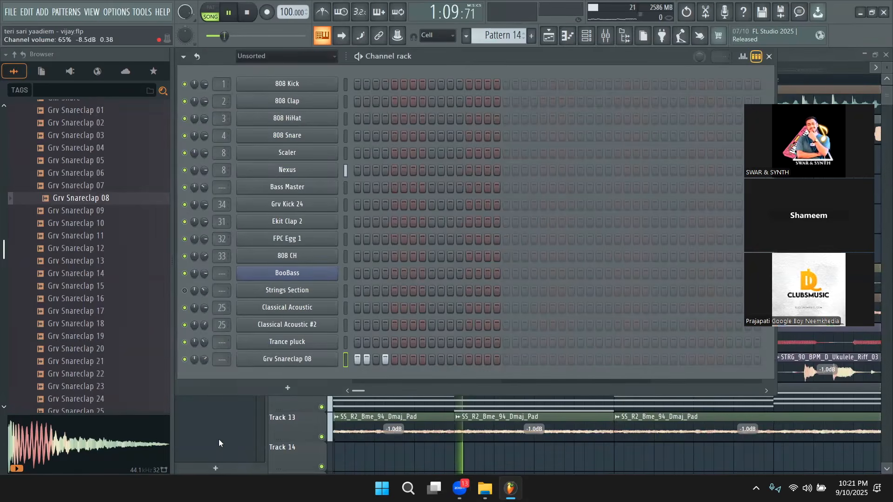
{"action": "key", "text": "F6"}
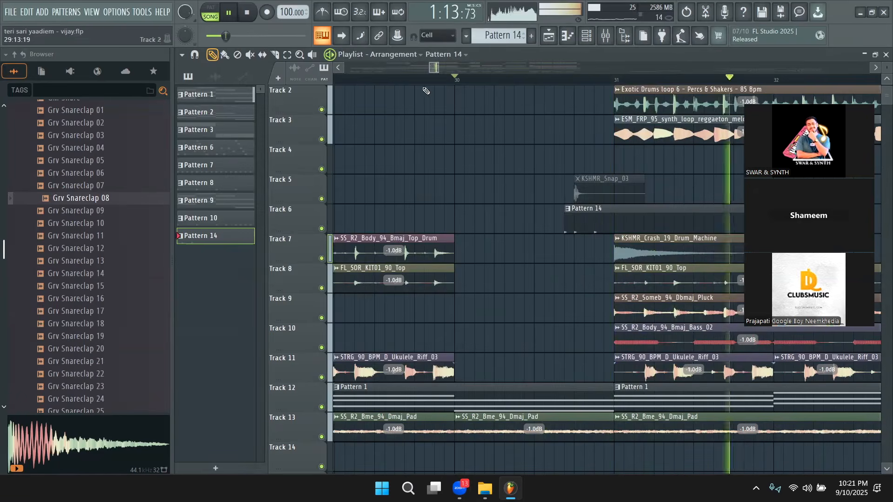
{"action": "key", "text": "space"}
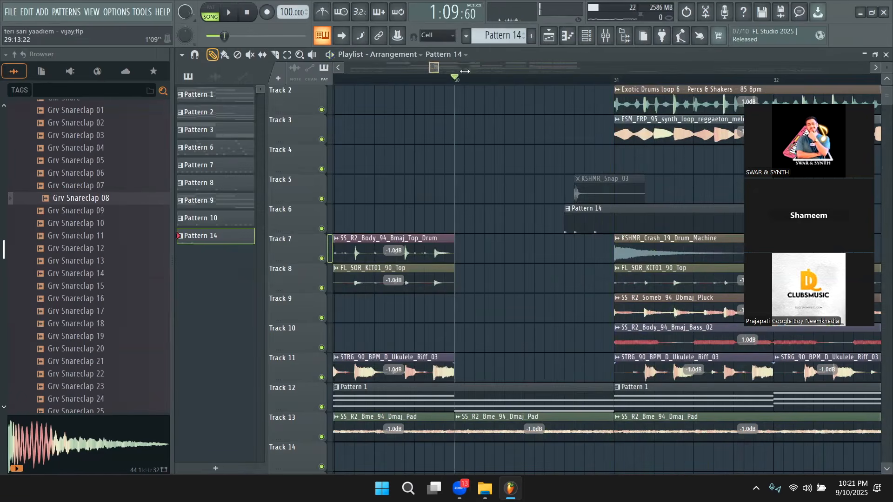
- Play the transition into bar 31 from bar 29 with the snareclap fill in place
{"action": "scroll", "coordinate": [465, 71], "scroll_direction": "down", "scroll_amount": 3}
{"action": "left_click", "coordinate": [435, 79]}
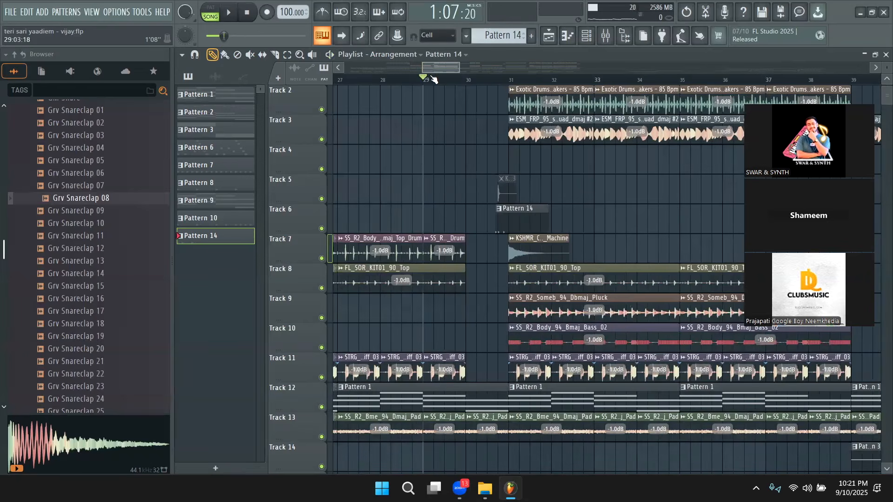
{"action": "key", "text": "space"}
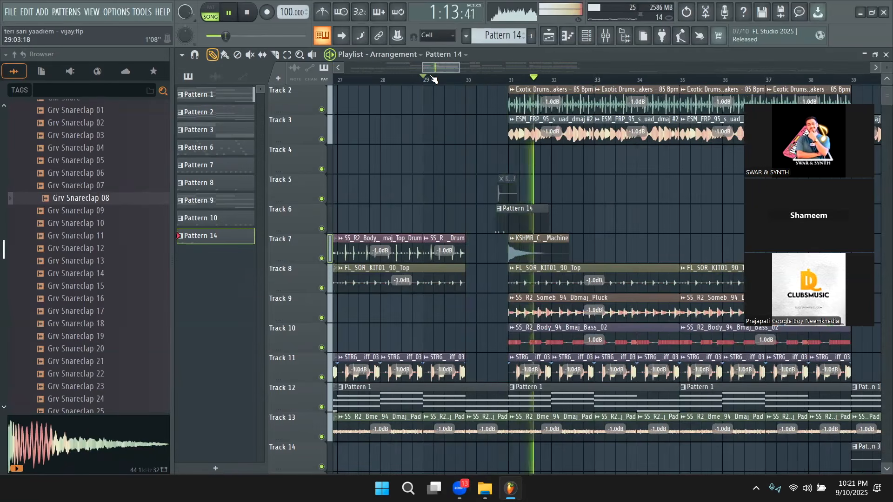
{"action": "key", "text": "space"}
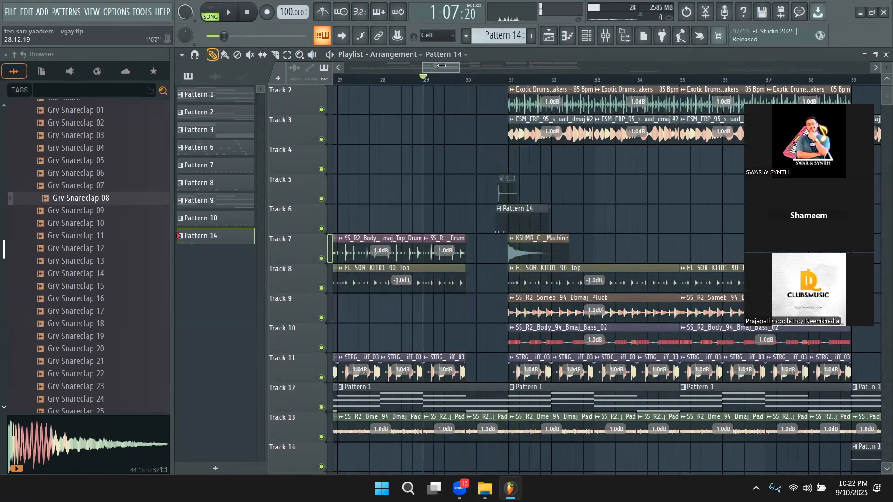
- Find a kick sample in the Kicks pack and preview Grv Kick 16
{"action": "scroll", "coordinate": [441, 65], "scroll_direction": "up", "scroll_amount": 5}
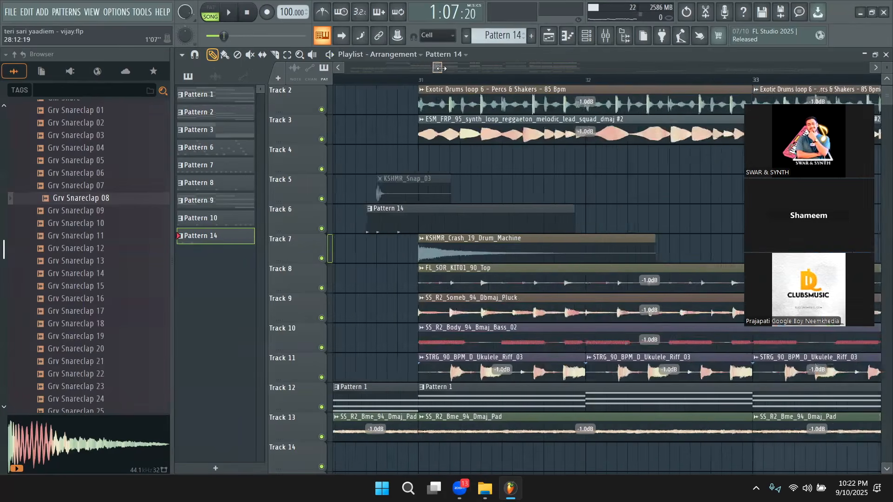
{"action": "scroll", "coordinate": [441, 68], "scroll_direction": "up", "scroll_amount": 3}
{"action": "scroll", "coordinate": [55, 246], "scroll_direction": "up", "scroll_amount": 10}
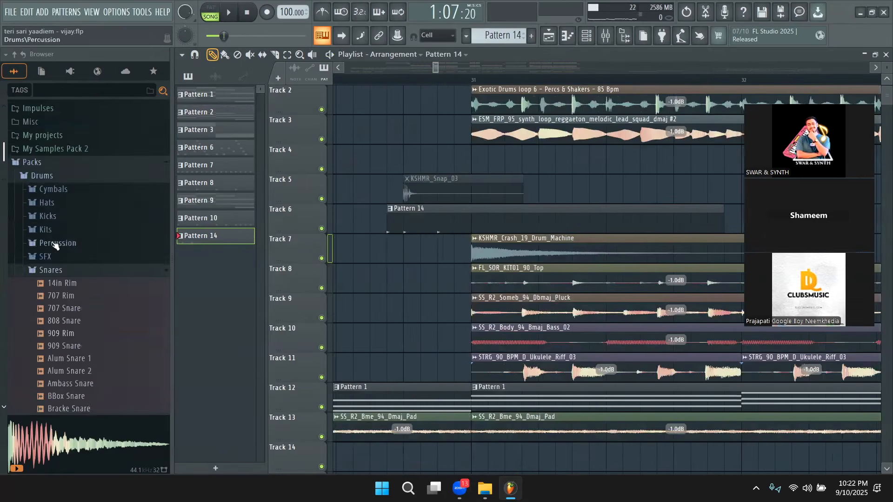
{"action": "left_click", "coordinate": [48, 216]}
{"action": "left_click", "coordinate": [76, 283]}
{"action": "scroll", "coordinate": [80, 287], "scroll_direction": "down", "scroll_amount": 5}
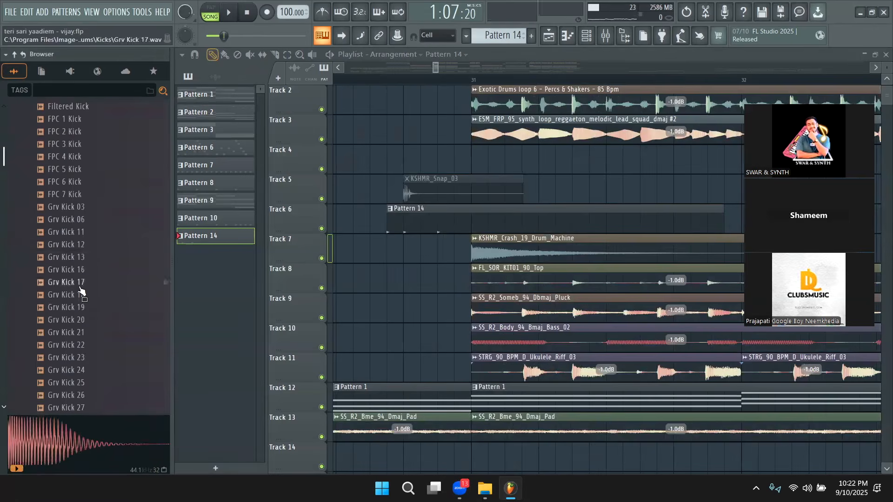
{"action": "left_click", "coordinate": [80, 257]}
- Add Grv Kick 16 to Track 4 as a reversed audio clip that ends at bar 31
{"action": "left_click_drag", "start_coordinate": [81, 259], "coordinate": [432, 159]}
{"action": "left_click", "coordinate": [412, 275]}
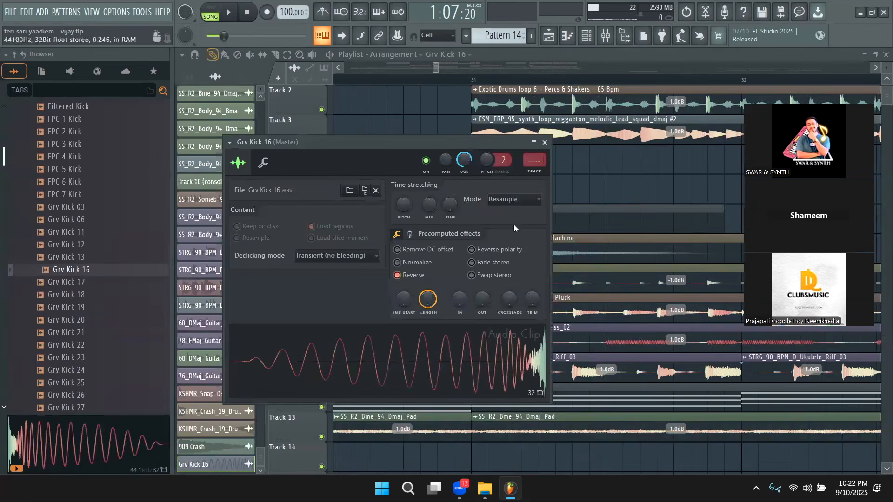
{"action": "left_click", "coordinate": [545, 142]}
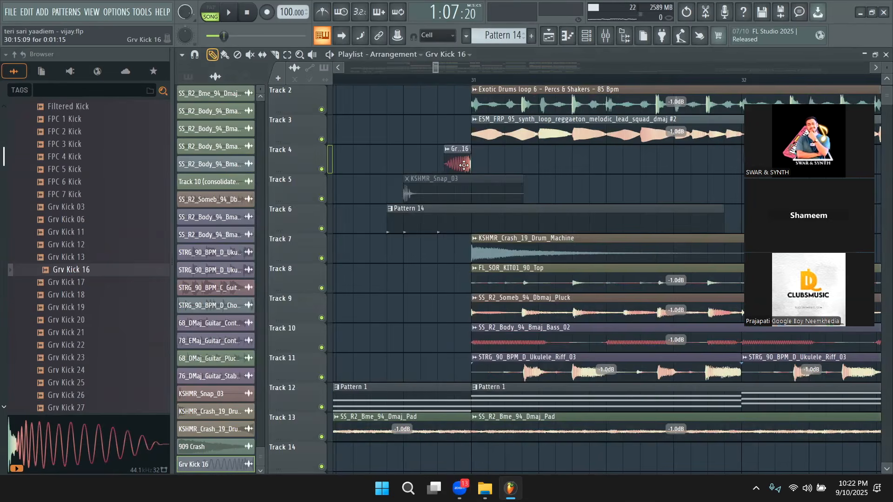
- Check the Grv Kick 16 channel settings and play the transition into bar 31 with the reversed kick
{"action": "double_click", "coordinate": [464, 164]}
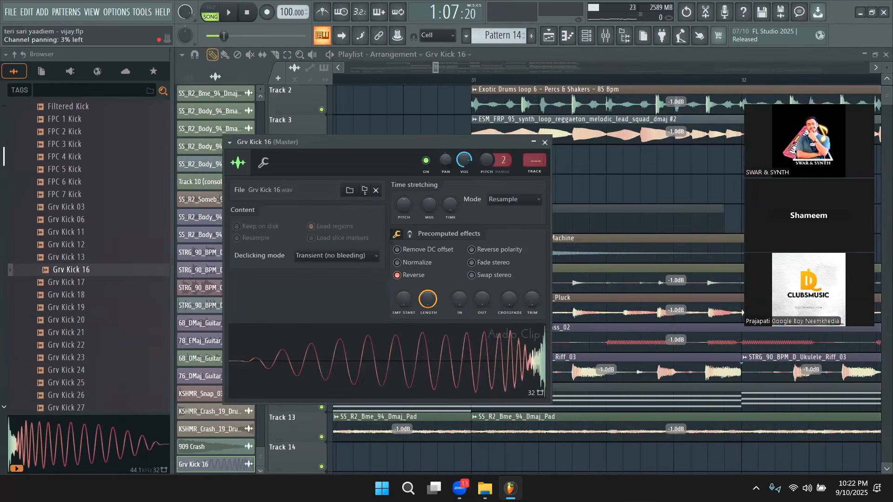
{"action": "key", "text": "Escape"}
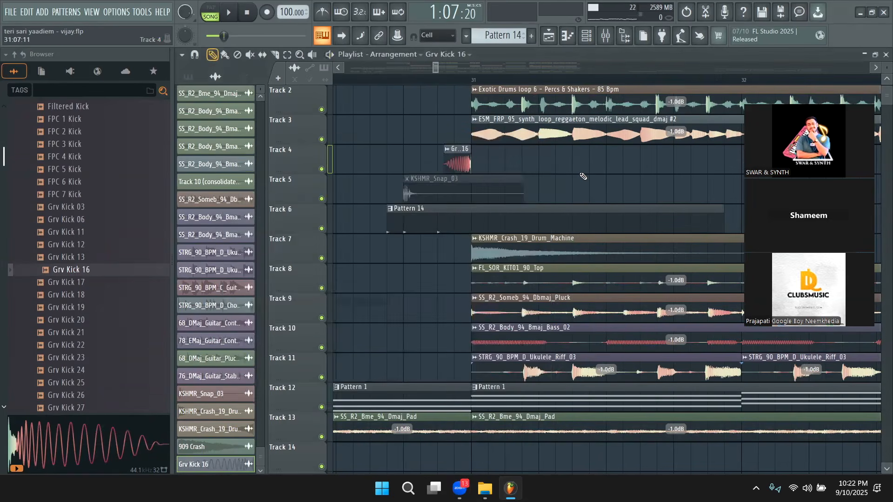
{"action": "key", "text": "space"}
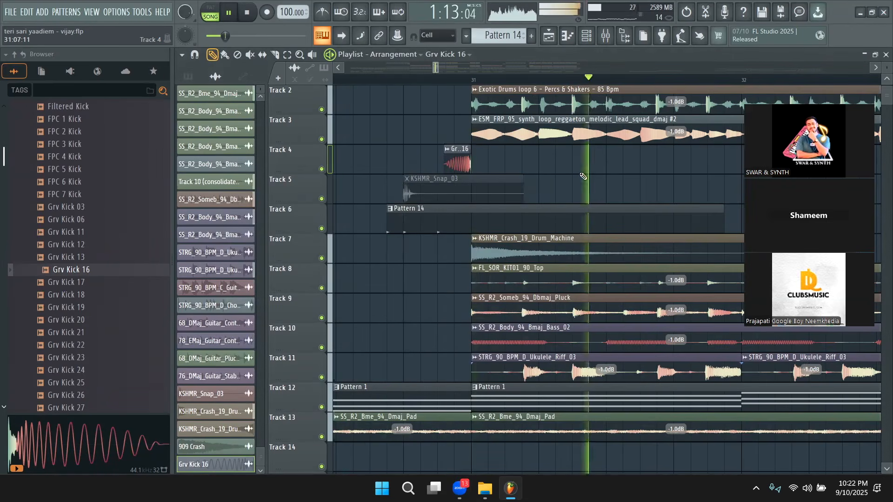
{"action": "key", "text": "space"}
- Set the Grv Kick 16 channel volume to 41% and play the transition from bar 29
{"action": "scroll", "coordinate": [570, 171], "scroll_direction": "up", "scroll_amount": 1}
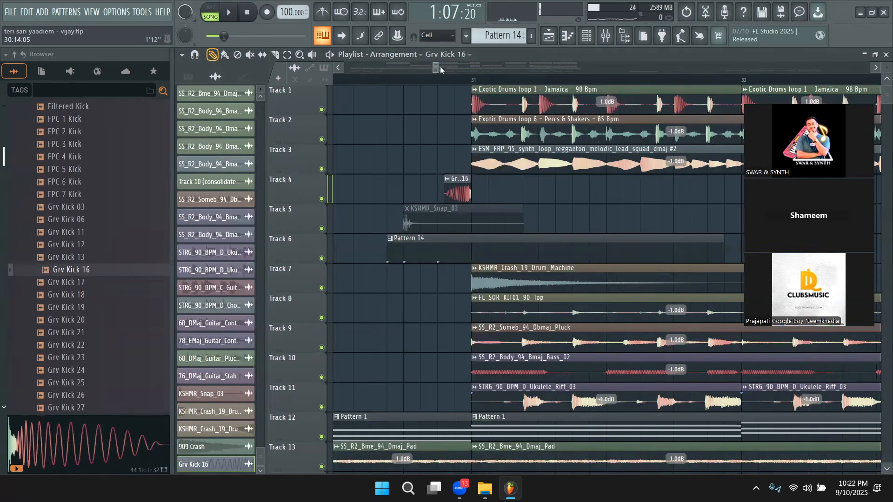
{"action": "double_click", "coordinate": [455, 196]}
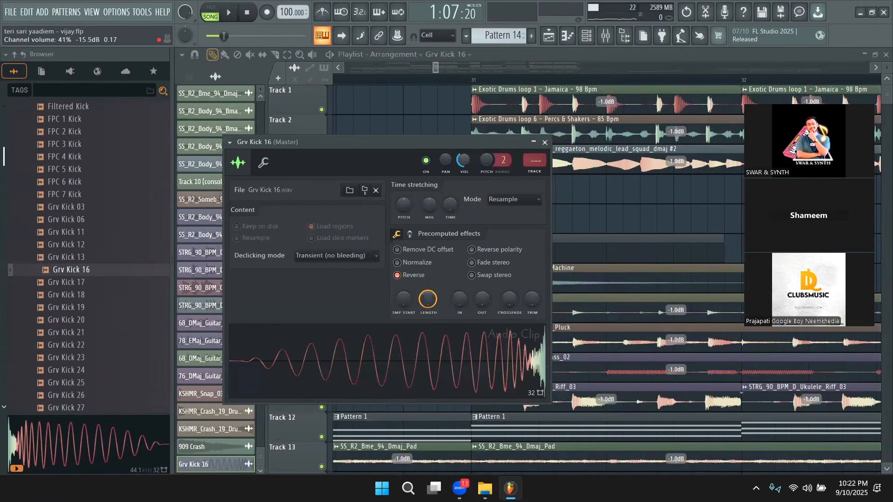
{"action": "key", "text": "Escape"}
{"action": "scroll", "coordinate": [435, 68], "scroll_direction": "down", "scroll_amount": 3}
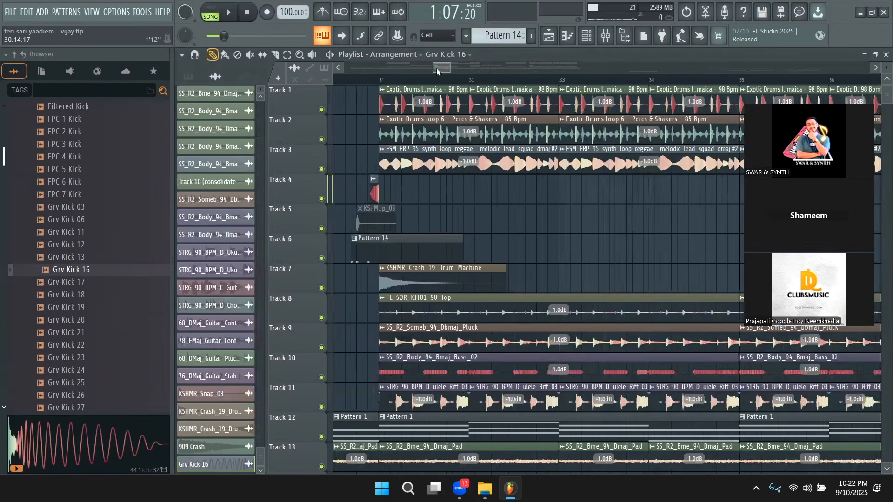
{"action": "key", "text": "space"}
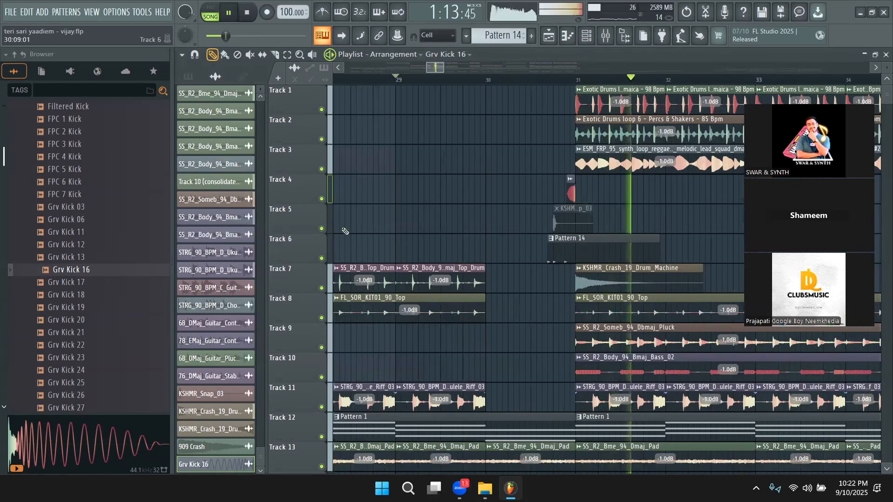
{"action": "key", "text": "space"}
- Insert empty tracks at Track 7 and Track 8, and move the reversed kick clip to Track 7
{"action": "right_click", "coordinate": [311, 271]}
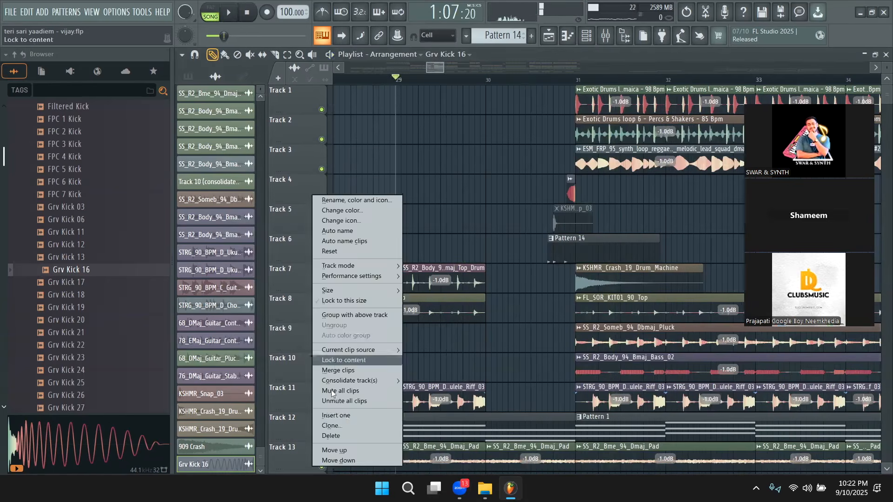
{"action": "left_click", "coordinate": [335, 416]}
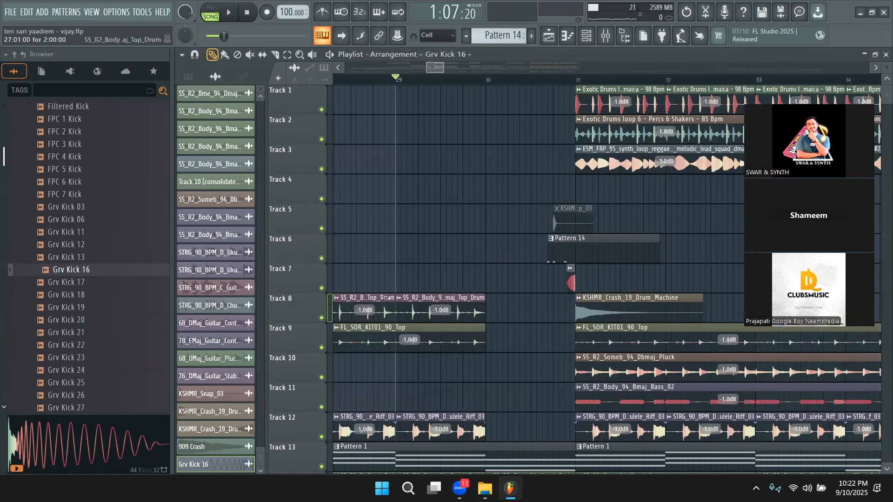
{"action": "right_click", "coordinate": [305, 314]}
{"action": "left_click", "coordinate": [335, 416]}
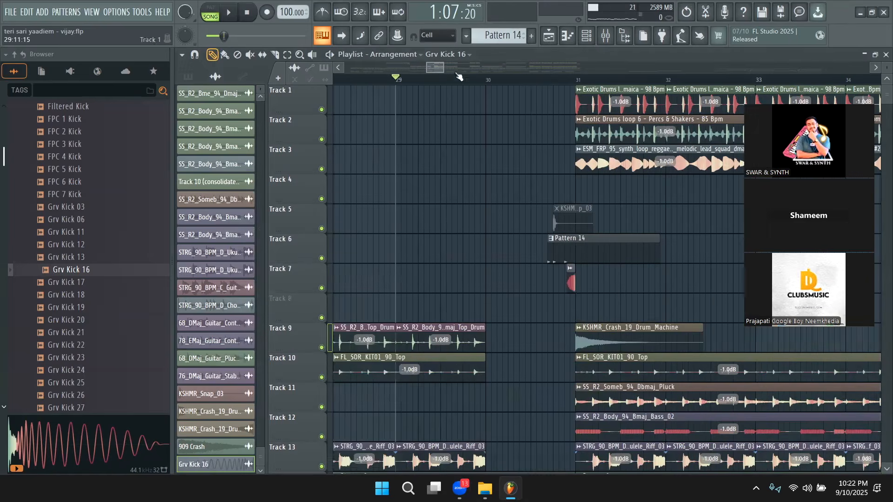
- Play the transition from bar 28, and mute the Pattern 14 clip and the reversed kick clip
{"action": "left_click_drag", "start_coordinate": [495, 70], "coordinate": [432, 69]}
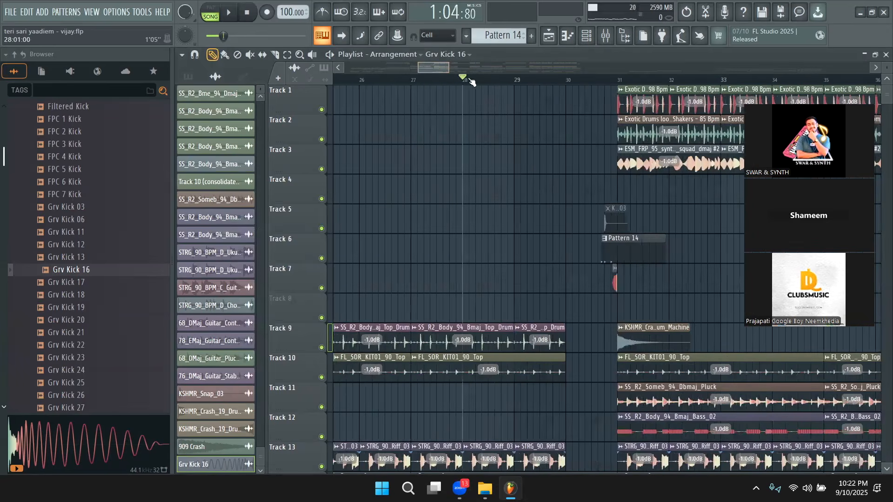
{"action": "key", "text": "space"}
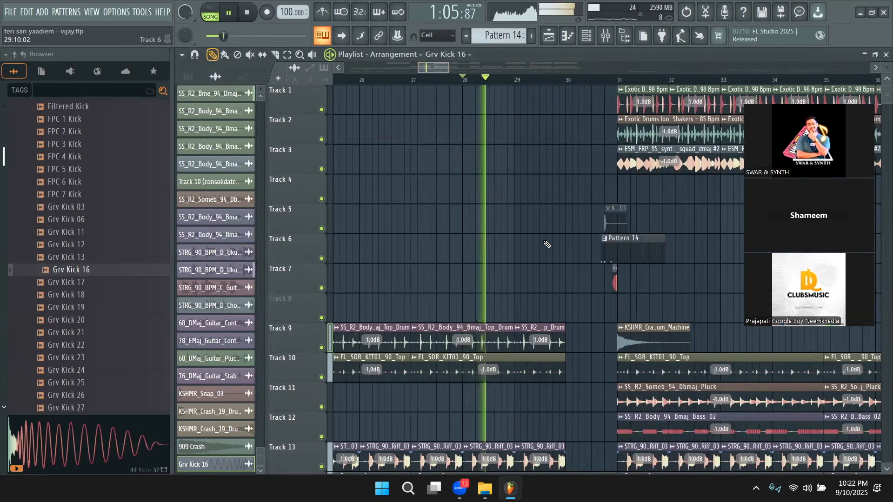
{"action": "scroll", "coordinate": [558, 237], "scroll_direction": "down", "scroll_amount": 2}
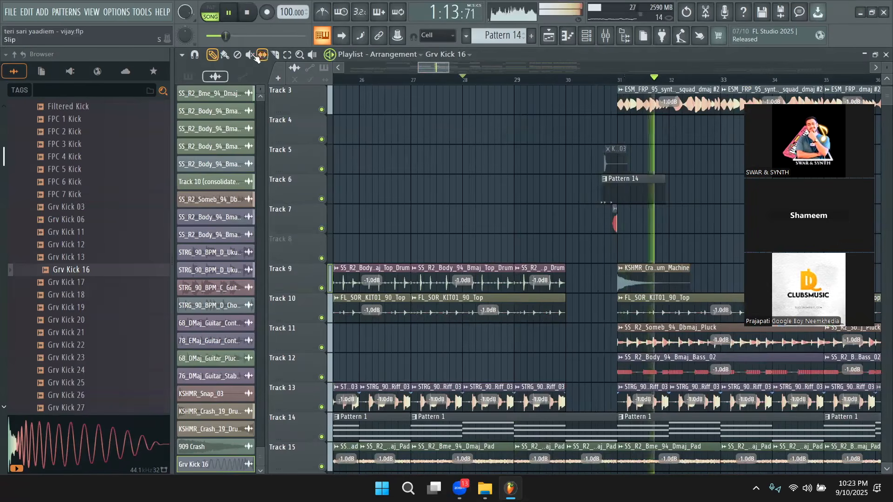
{"action": "key", "text": "space"}
{"action": "key", "text": "t"}
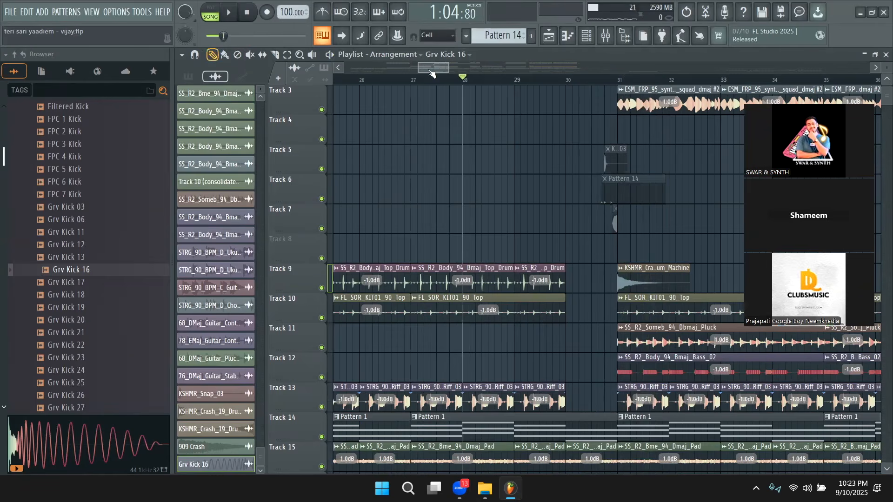
- Start a new pattern with the Unsorted channels shown and place a Grv Snareclap 08 hit on step 1
{"action": "key", "text": "F6"}
{"action": "left_click", "coordinate": [286, 55]}
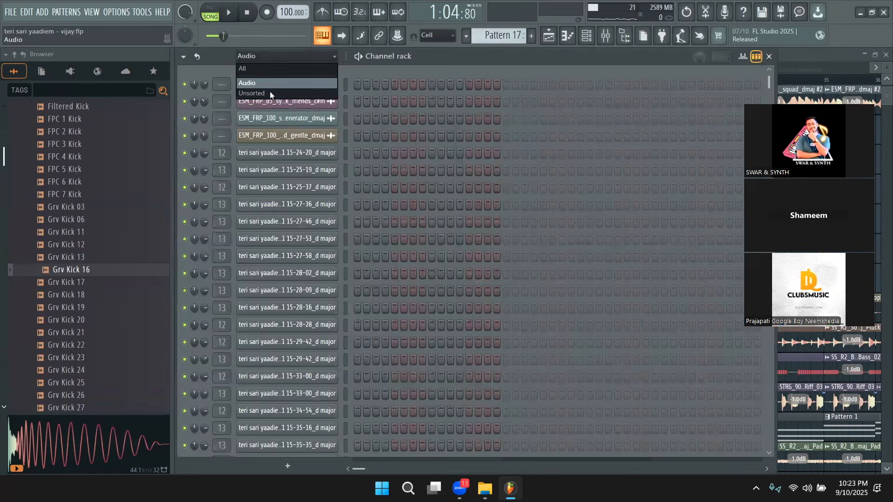
{"action": "left_click", "coordinate": [270, 91]}
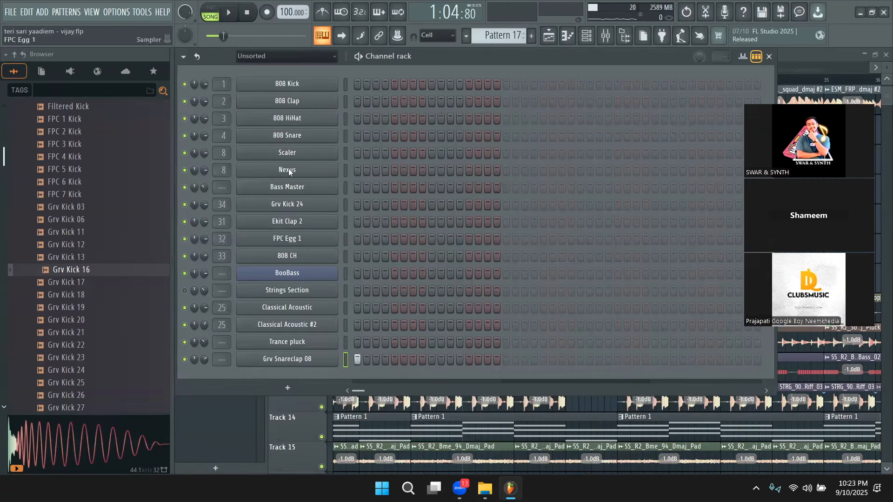
- In pattern playback mode, add Grv Snareclap 08 hits on steps 5, 9, 11, 13, 14, 15 and 16
{"action": "left_click", "coordinate": [210, 18]}
{"action": "key", "text": "space"}
{"action": "left_click", "coordinate": [395, 359]}
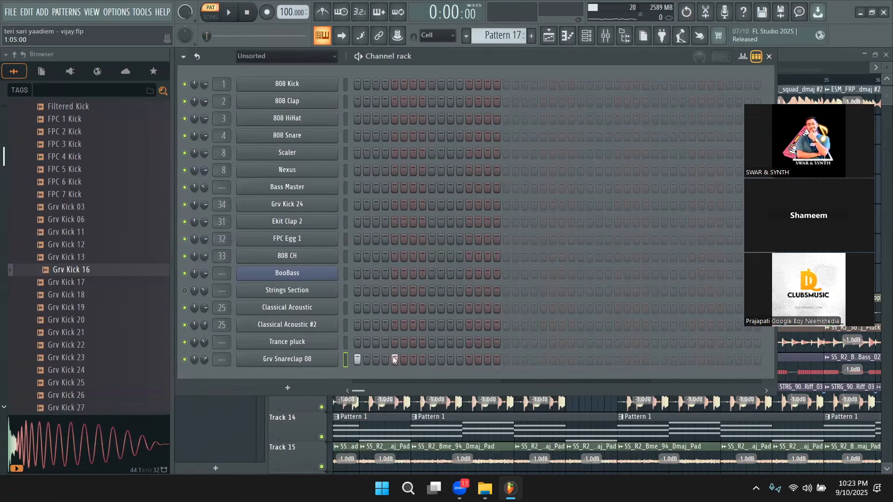
{"action": "left_click", "coordinate": [431, 361]}
{"action": "left_click", "coordinate": [452, 359]}
{"action": "left_click", "coordinate": [460, 359]}
{"action": "left_click", "coordinate": [469, 359]}
{"action": "left_click", "coordinate": [488, 359]}
{"action": "left_click", "coordinate": [478, 360]}
- Place a Pattern 17 clip on Track 8 at bar 30 and play the song from bar 27
{"action": "left_click", "coordinate": [239, 418]}
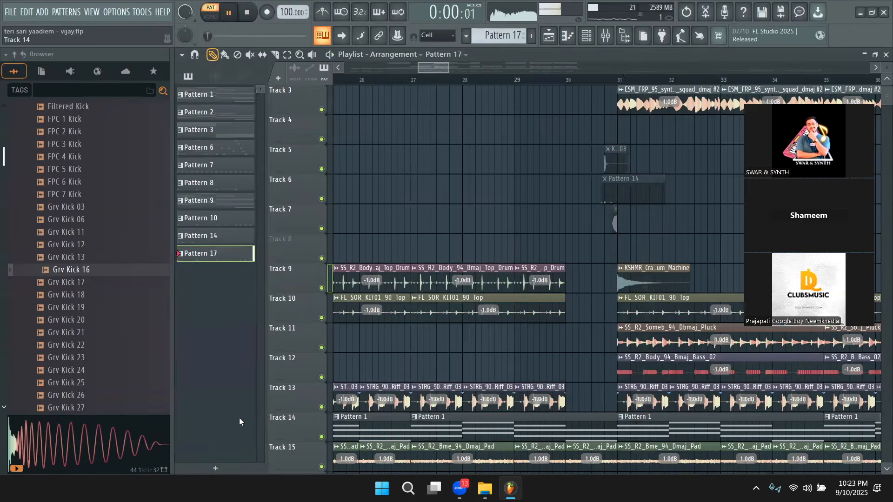
{"action": "left_click", "coordinate": [581, 255]}
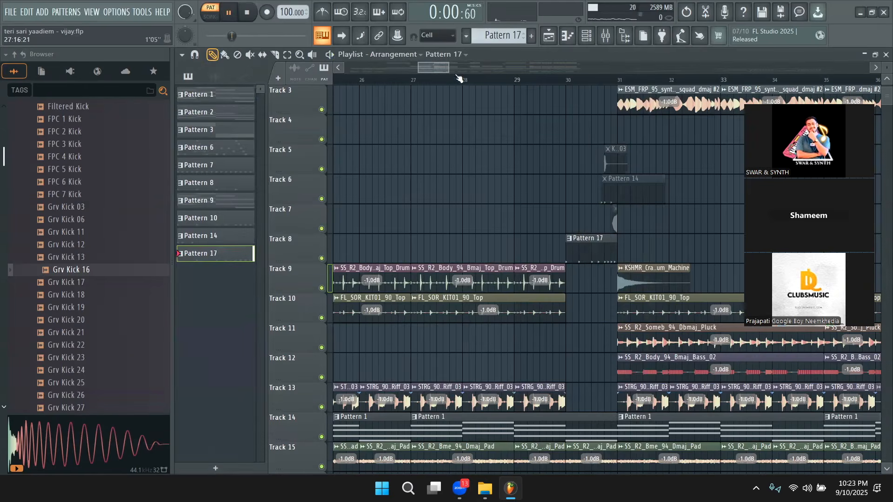
{"action": "left_click", "coordinate": [420, 83]}
{"action": "scroll", "coordinate": [614, 306], "scroll_direction": "down", "scroll_amount": 4}
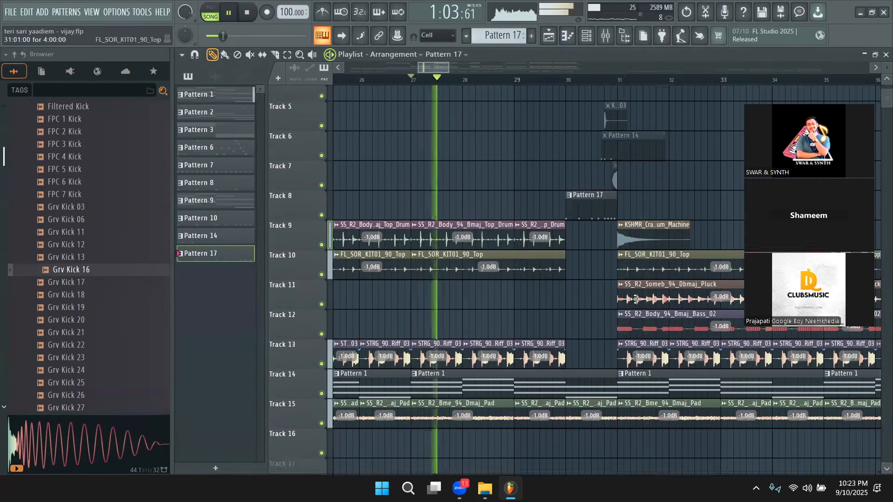
- Shorten the Pattern 1 clip on Track 14 to end at bar 30 and check the bar 30 pad clip's settings
{"action": "key", "text": "space"}
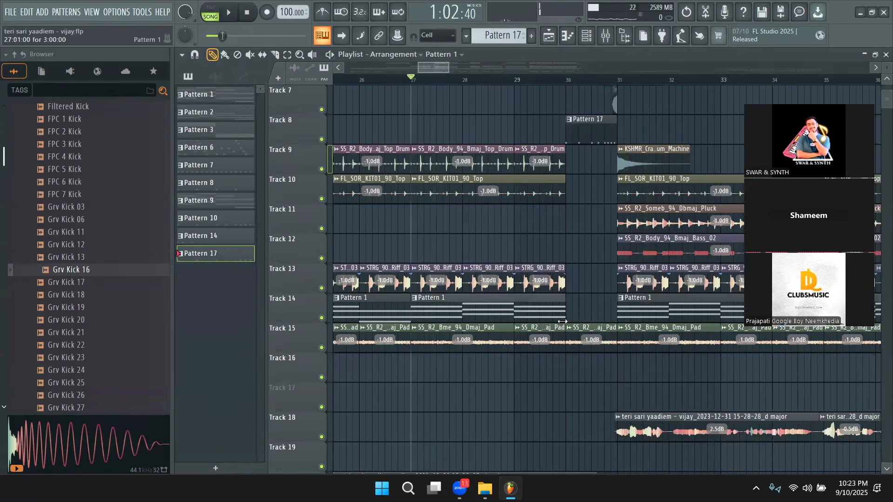
{"action": "right_click", "coordinate": [591, 351]}
{"action": "scroll", "coordinate": [598, 360], "scroll_direction": "up", "scroll_amount": 3}
{"action": "scroll", "coordinate": [599, 361], "scroll_direction": "down", "scroll_amount": 3}
{"action": "key", "text": "ctrl+z"}
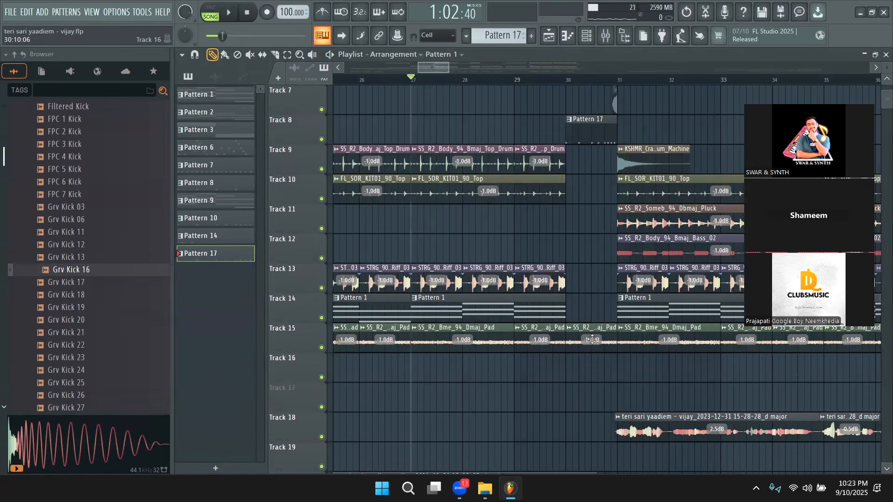
{"action": "double_click", "coordinate": [591, 341]}
{"action": "key", "text": "Escape"}
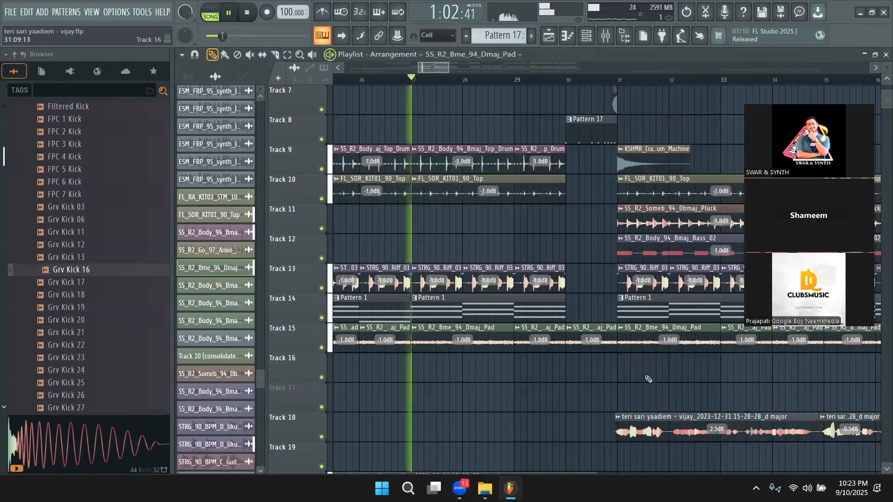
- Play the song from bar 27 through the Pattern 17 fill into bar 31
{"action": "key", "text": "space"}
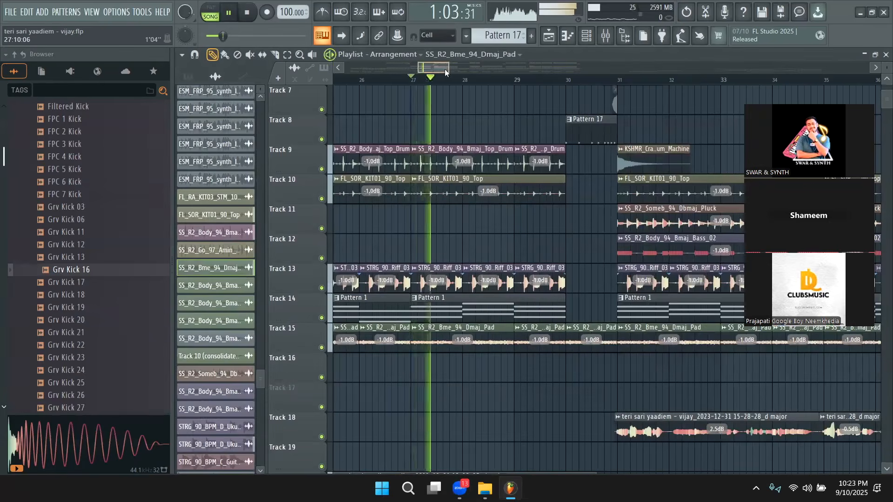
{"action": "scroll", "coordinate": [618, 161], "scroll_direction": "up", "scroll_amount": 2}
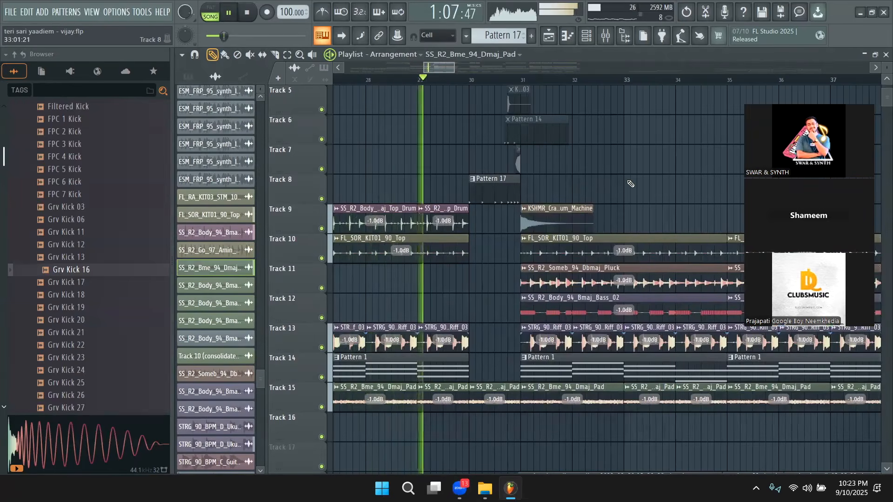
{"action": "scroll", "coordinate": [632, 210], "scroll_direction": "up", "scroll_amount": 2}
{"action": "scroll", "coordinate": [636, 230], "scroll_direction": "up", "scroll_amount": 1}
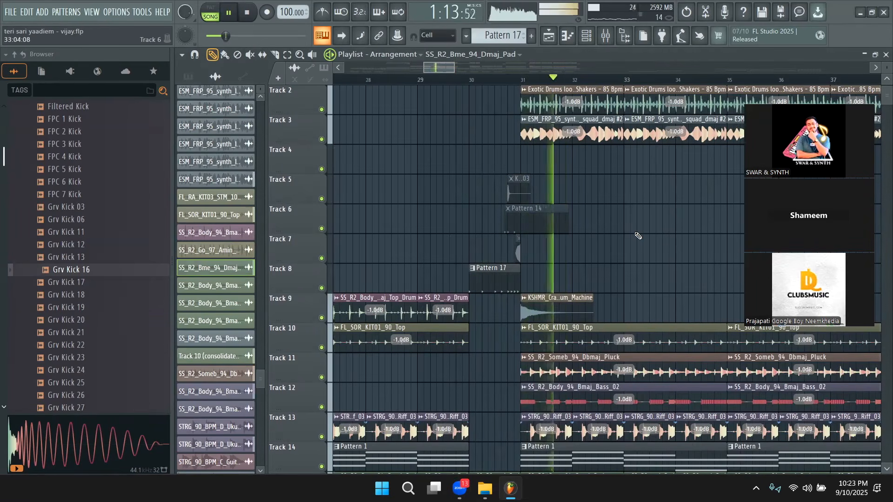
{"action": "key", "text": "space"}
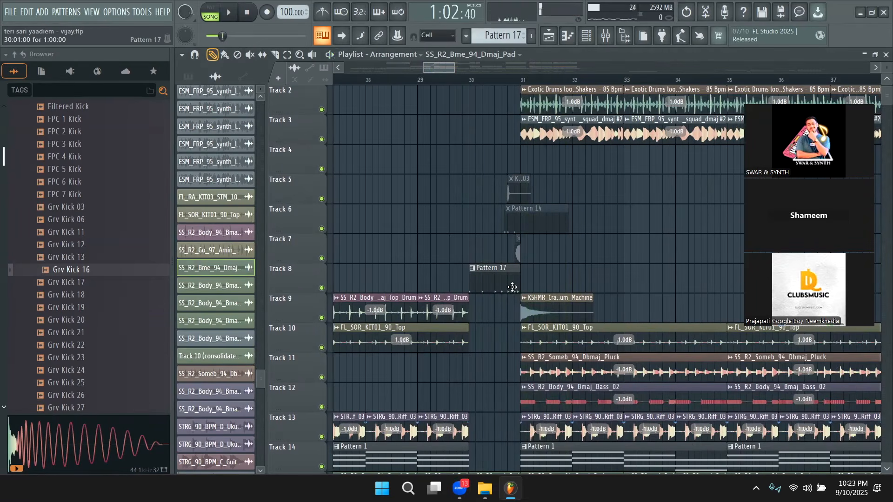
- In Pattern 17's Grv Snareclap 08 piano roll, set snap to 1/4 step and add a C5 note midway between steps 13 and 14
{"action": "double_click", "coordinate": [512, 287]}
{"action": "left_click_drag", "start_coordinate": [702, 72], "coordinate": [440, 72]}
{"action": "left_click", "coordinate": [437, 35]}
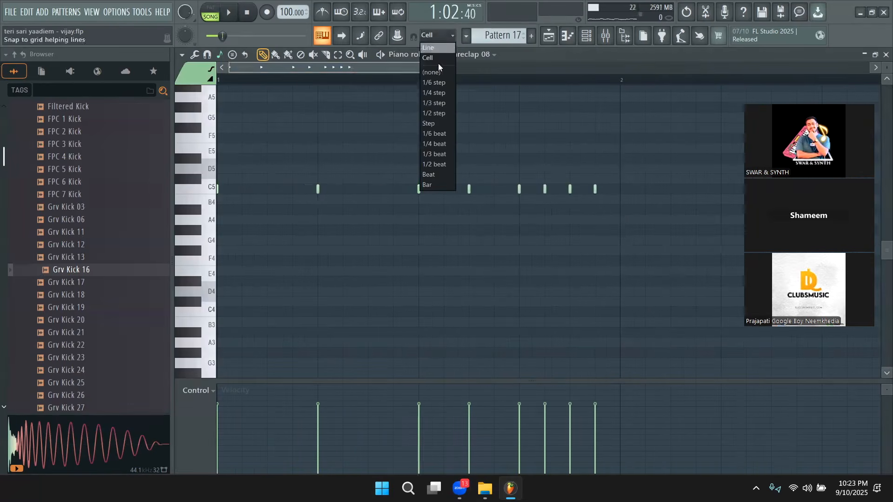
{"action": "left_click", "coordinate": [437, 93]}
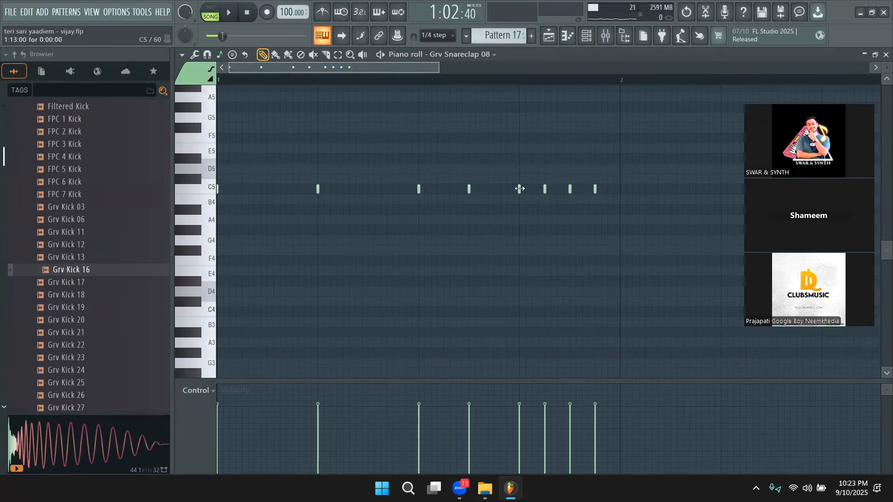
{"action": "left_click_drag", "start_coordinate": [530, 191], "coordinate": [531, 180]}
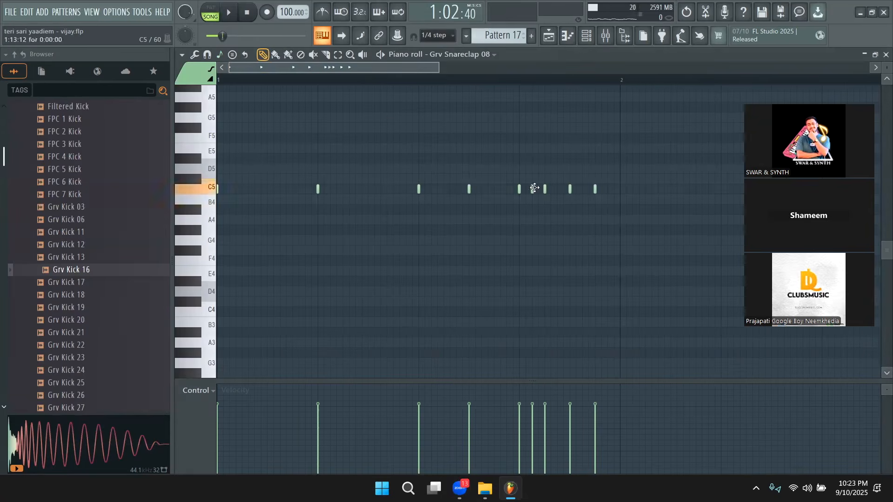
- Add C5 snareclap notes every half step from step 14 and every quarter step from mid-step 15 to the bar's end, then play the pattern
{"action": "left_click", "coordinate": [227, 80]}
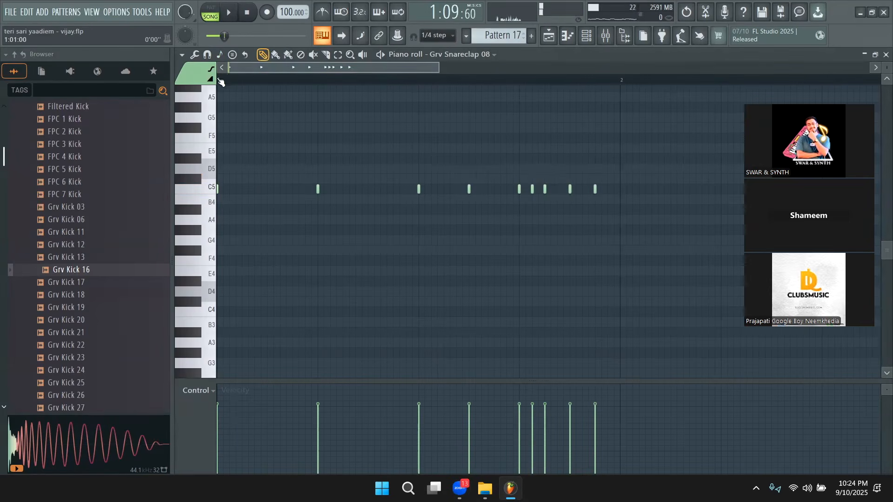
{"action": "left_click", "coordinate": [557, 189]}
{"action": "left_click", "coordinate": [583, 190]}
{"action": "left_click", "coordinate": [607, 189]}
{"action": "key", "text": "space"}
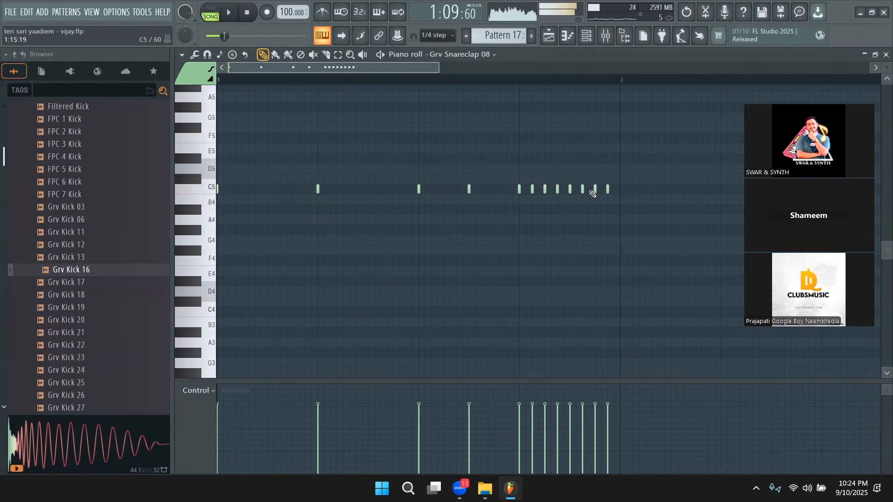
{"action": "left_click", "coordinate": [614, 189]}
{"action": "key", "text": "space"}
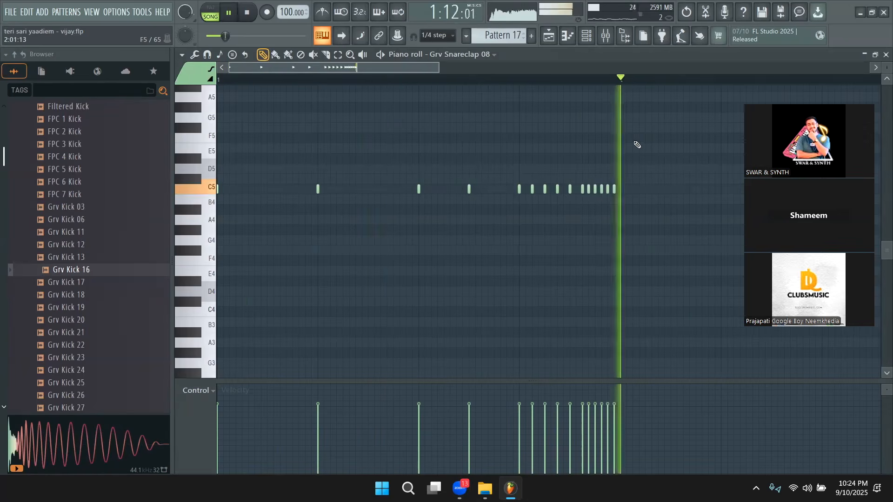
- Return to the playlist, set its snap to Cell and play the song from about bar 29 into bar 31
{"action": "left_click", "coordinate": [554, 40]}
{"action": "key", "text": "space"}
{"action": "left_click_drag", "start_coordinate": [427, 81], "coordinate": [416, 80]}
{"action": "left_click", "coordinate": [437, 35]}
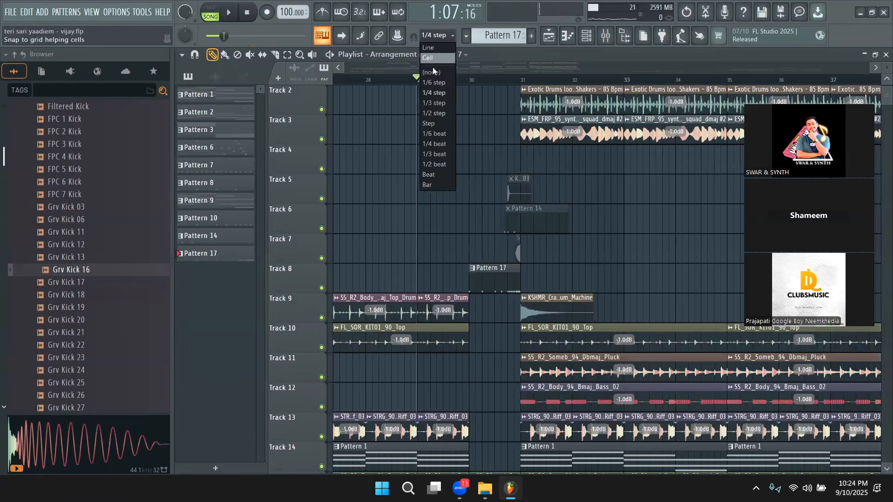
{"action": "left_click", "coordinate": [437, 62]}
{"action": "key", "text": "space"}
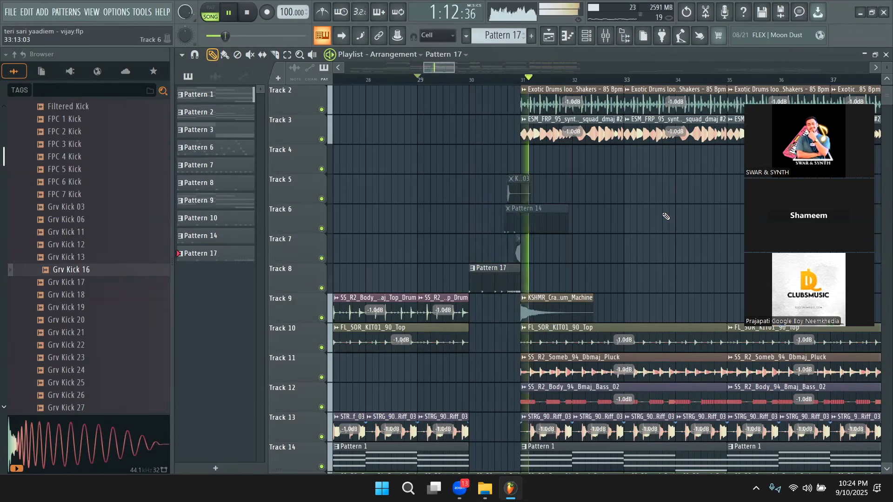
- Insert an empty track at Track 9, mute the Pattern 17 clip on Track 8 and stop playback
{"action": "right_click", "coordinate": [305, 309]}
{"action": "left_click", "coordinate": [363, 421]}
{"action": "key", "text": "space"}
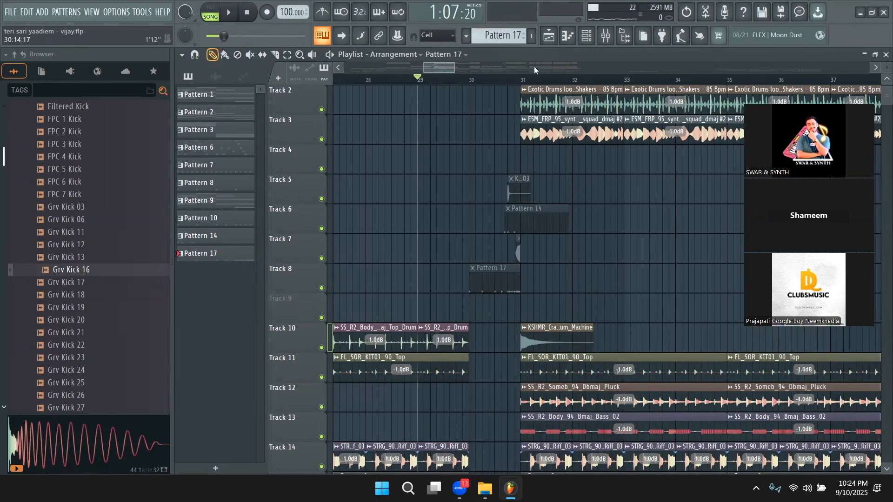
- Collapse the Drums pack in the browser and open the KSHMR VOLUME 3 folder inside SAMPLES PACK
{"action": "key", "text": "F6"}
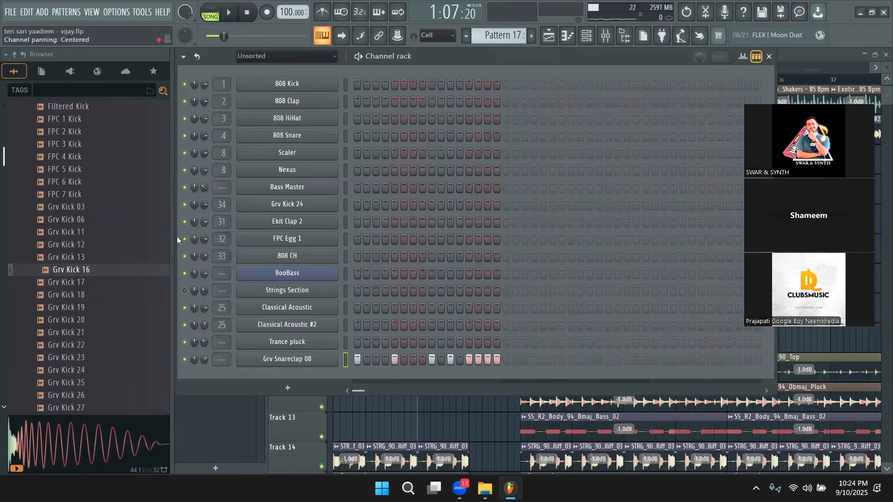
{"action": "scroll", "coordinate": [86, 367], "scroll_direction": "up", "scroll_amount": 10}
{"action": "left_click", "coordinate": [84, 372]}
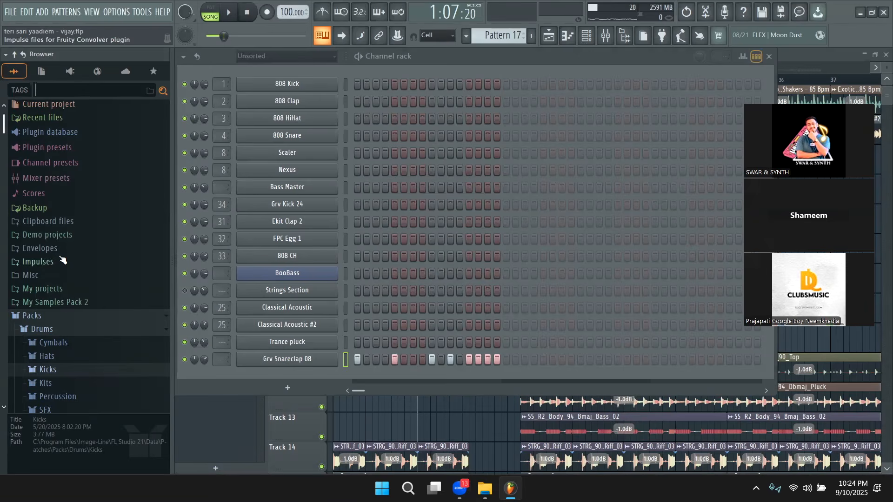
{"action": "scroll", "coordinate": [81, 300], "scroll_direction": "down", "scroll_amount": 2}
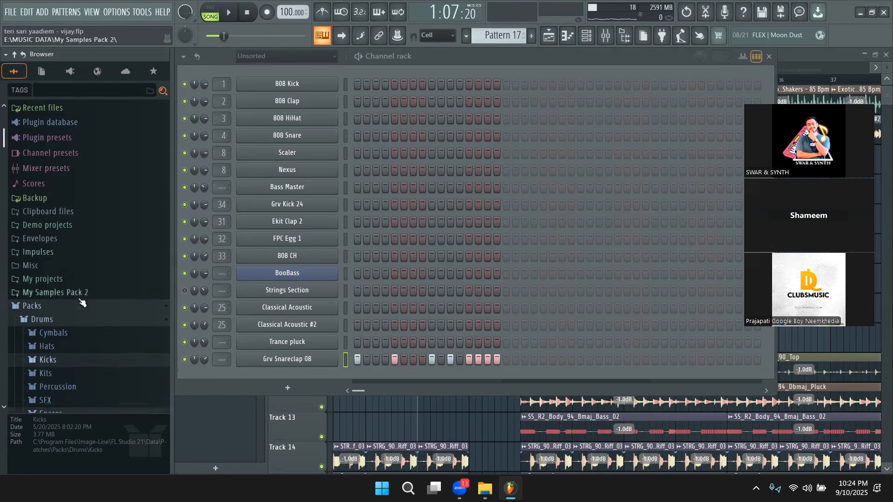
{"action": "left_click", "coordinate": [84, 259]}
{"action": "scroll", "coordinate": [87, 271], "scroll_direction": "down", "scroll_amount": 3}
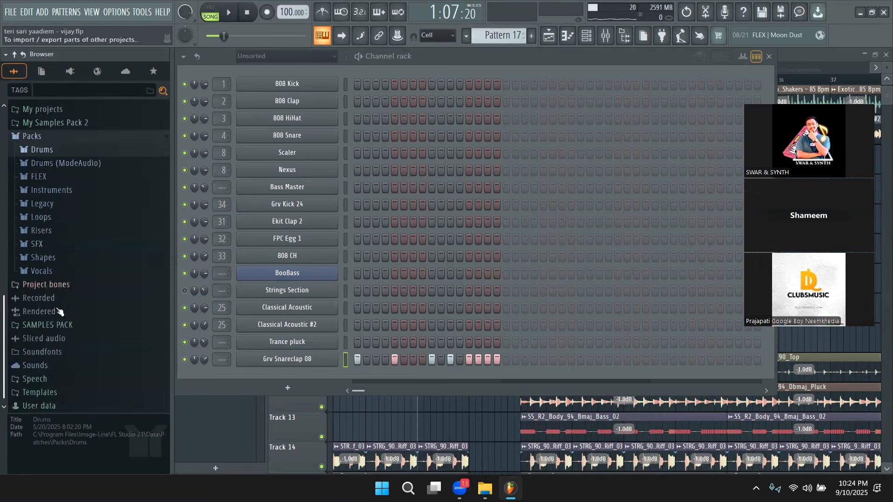
{"action": "left_click", "coordinate": [65, 322]}
{"action": "left_click_drag", "start_coordinate": [8, 304], "coordinate": [11, 286]}
{"action": "left_click", "coordinate": [58, 283]}
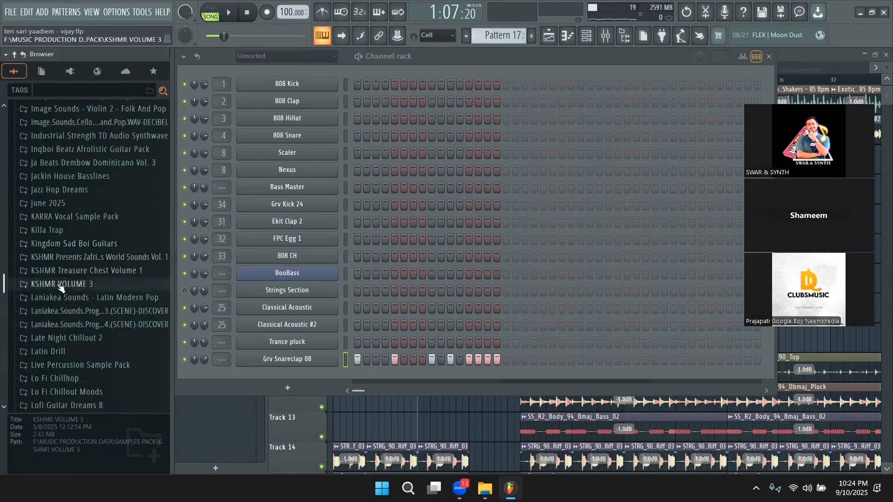
- Look through the KSHMR_Drums, KSHMR_Drums_Loops and KSHMR_FX_Elements subfolders for transition sounds
{"action": "left_click", "coordinate": [95, 152]}
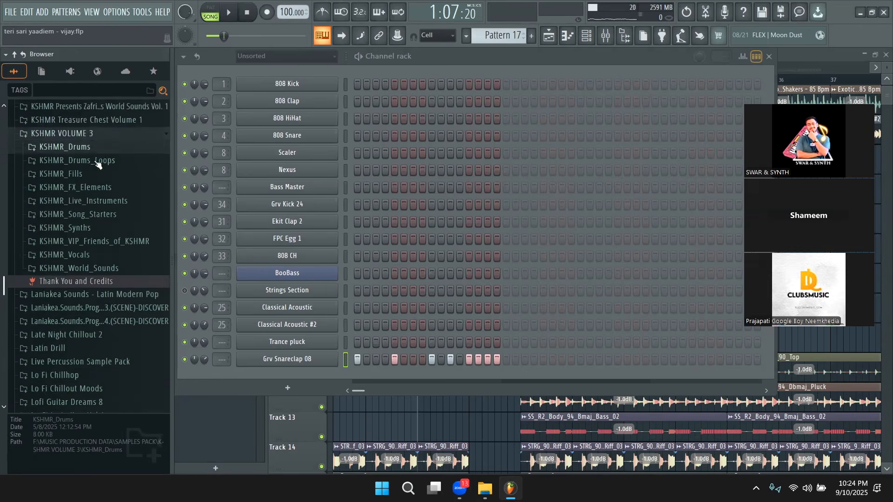
{"action": "left_click", "coordinate": [94, 149]}
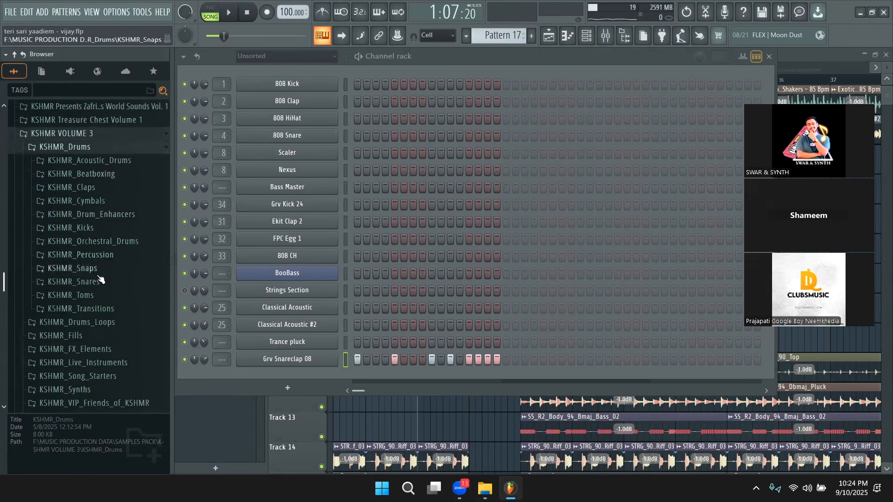
{"action": "scroll", "coordinate": [110, 223], "scroll_direction": "down", "scroll_amount": 2}
{"action": "left_click", "coordinate": [103, 247]}
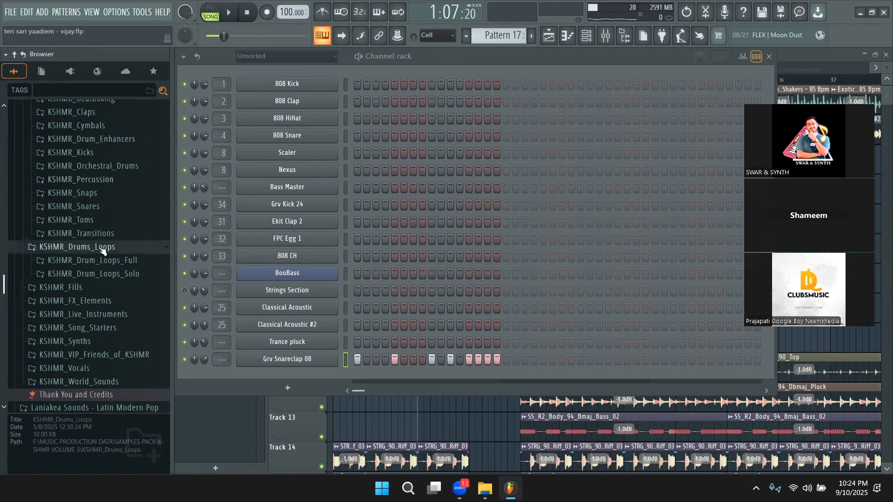
{"action": "left_click", "coordinate": [91, 300]}
{"action": "scroll", "coordinate": [93, 297], "scroll_direction": "down", "scroll_amount": 4}
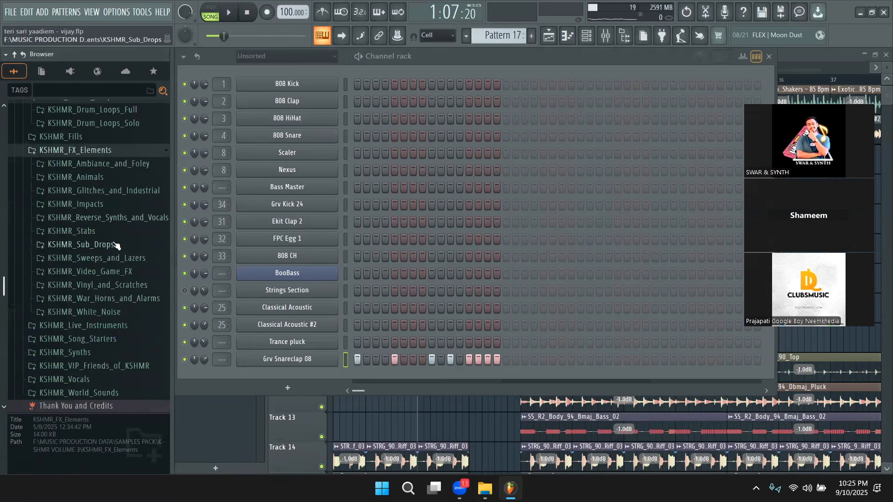
{"action": "scroll", "coordinate": [120, 244], "scroll_direction": "up", "scroll_amount": 4}
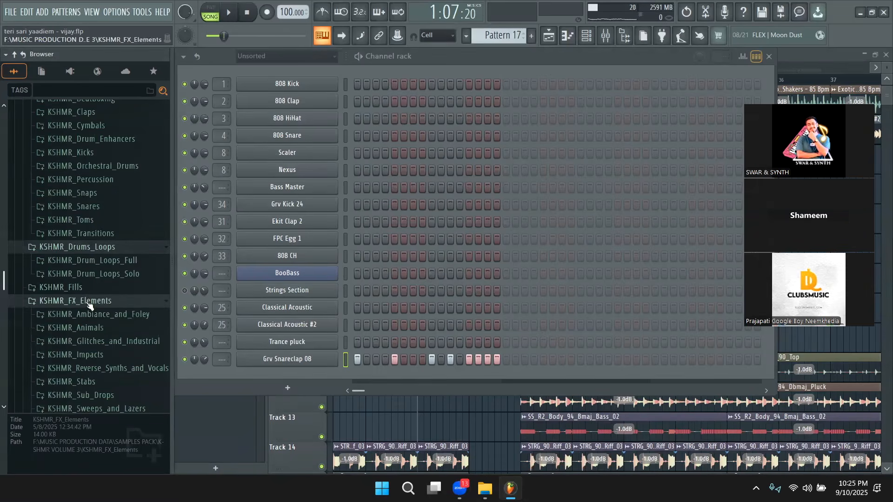
- Audition several loops in KSHMR_Break_Beat_Loops under KSHMR_Drum_Loops_Full, from Loop_12_170 to Loop_19_180
{"action": "left_click", "coordinate": [116, 263]}
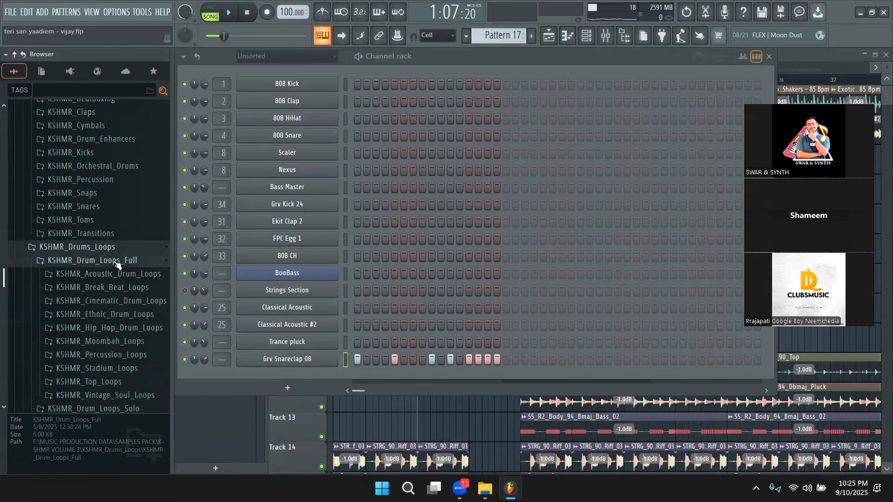
{"action": "left_click", "coordinate": [120, 289]}
{"action": "scroll", "coordinate": [112, 291], "scroll_direction": "down", "scroll_amount": 4}
{"action": "left_click", "coordinate": [105, 286]}
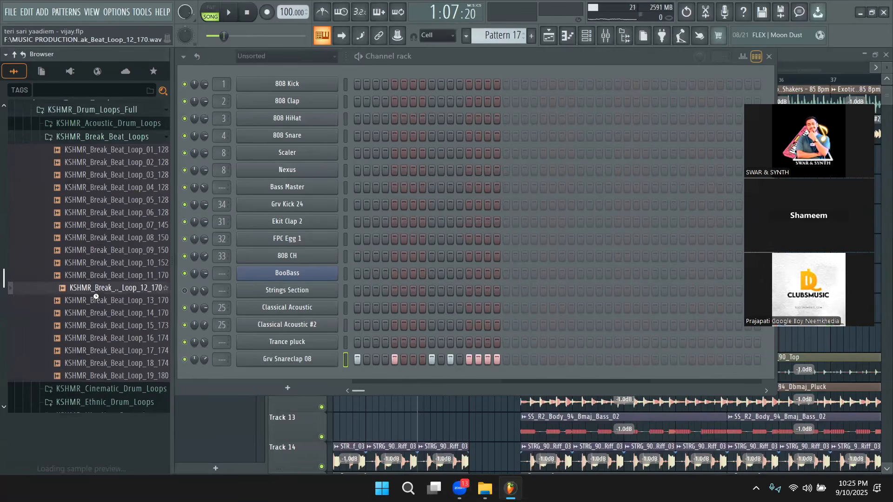
{"action": "left_click", "coordinate": [101, 301]}
{"action": "scroll", "coordinate": [109, 298], "scroll_direction": "down", "scroll_amount": 4}
{"action": "left_click", "coordinate": [122, 213]}
{"action": "left_click", "coordinate": [122, 225]}
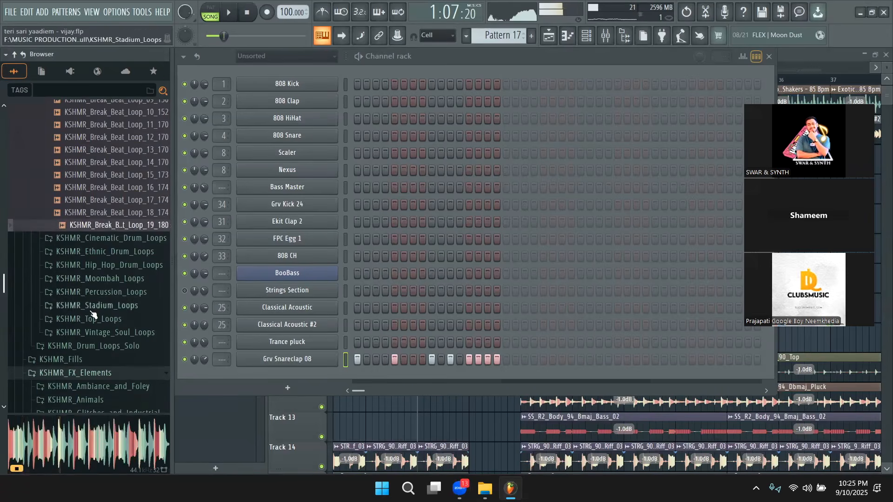
- Open the KSHMR_Fills folder and audition KSHMR_Acoustic_Fill_02_95 from its acoustic fills
{"action": "left_click", "coordinate": [104, 361]}
{"action": "scroll", "coordinate": [105, 364], "scroll_direction": "down", "scroll_amount": 4}
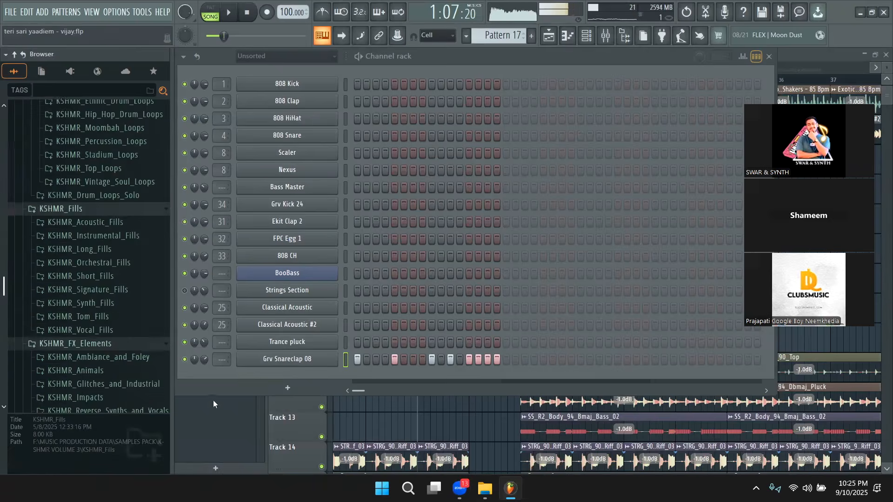
{"action": "left_click", "coordinate": [214, 402]}
{"action": "key", "text": "space"}
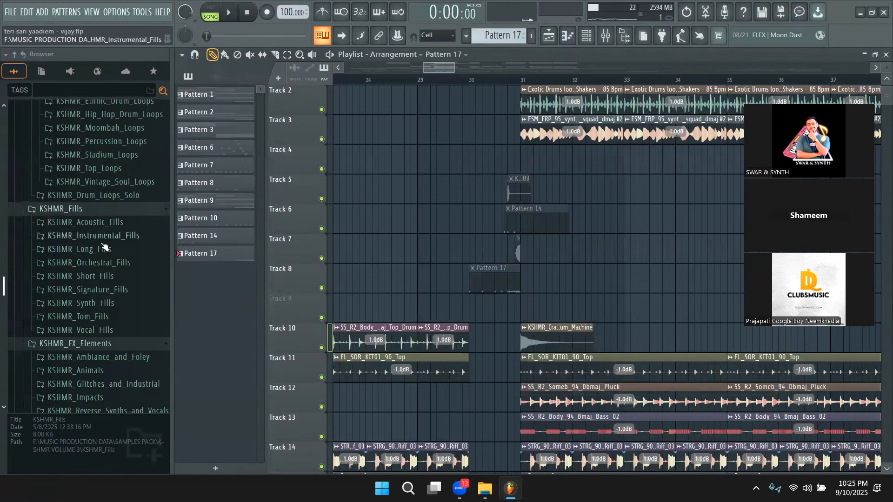
{"action": "left_click", "coordinate": [106, 226]}
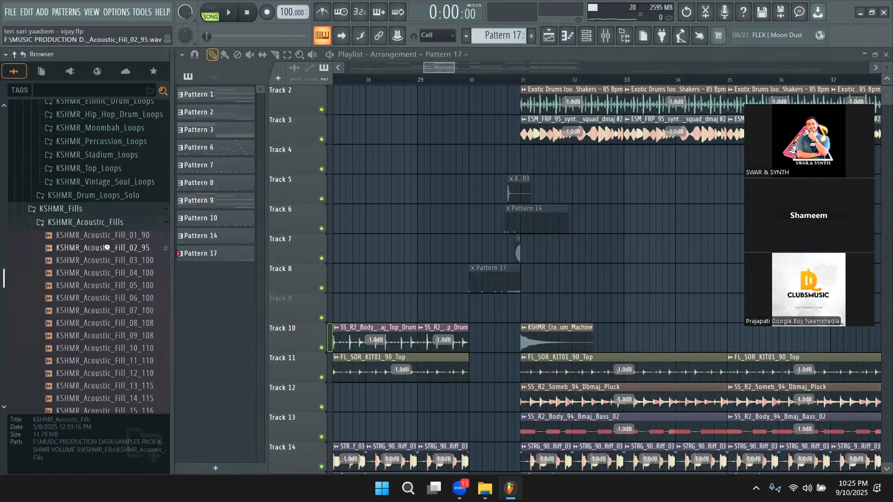
{"action": "left_click", "coordinate": [110, 249]}
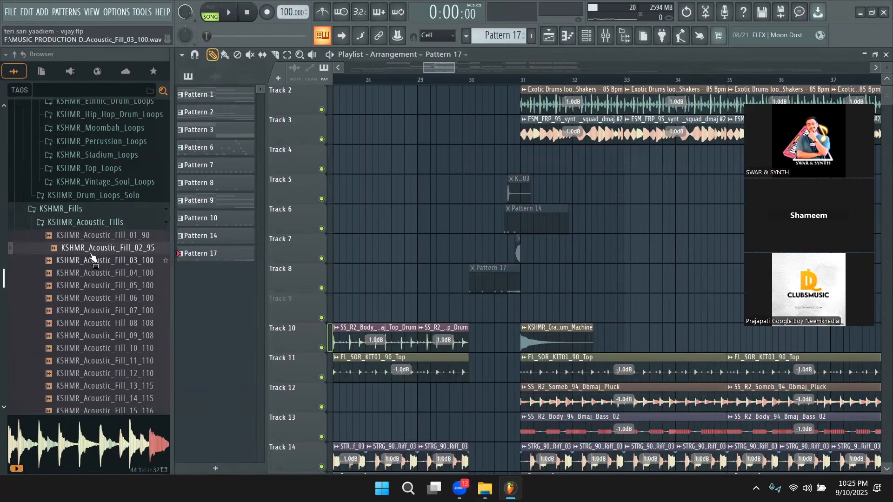
{"action": "scroll", "coordinate": [98, 255], "scroll_direction": "down", "scroll_amount": 10}
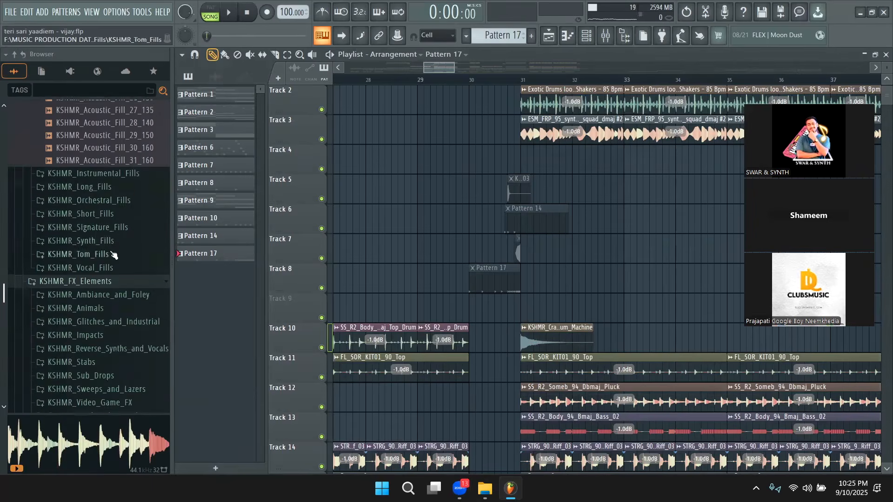
- Audition brass and full-orchestra samples in the KSHMR_Orchestral_Fills folder
{"action": "left_click", "coordinate": [100, 200]}
{"action": "left_click", "coordinate": [101, 226]}
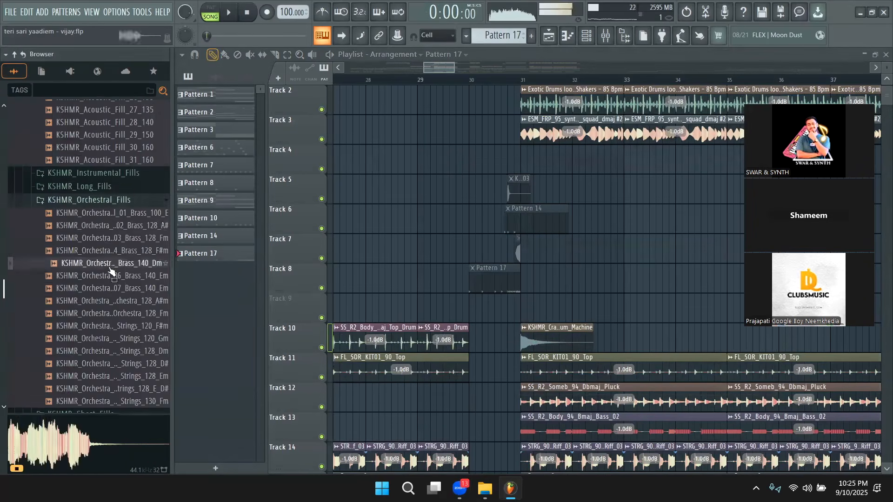
{"action": "scroll", "coordinate": [112, 237], "scroll_direction": "down", "scroll_amount": 4}
{"action": "left_click", "coordinate": [126, 237]}
{"action": "left_click", "coordinate": [116, 212]}
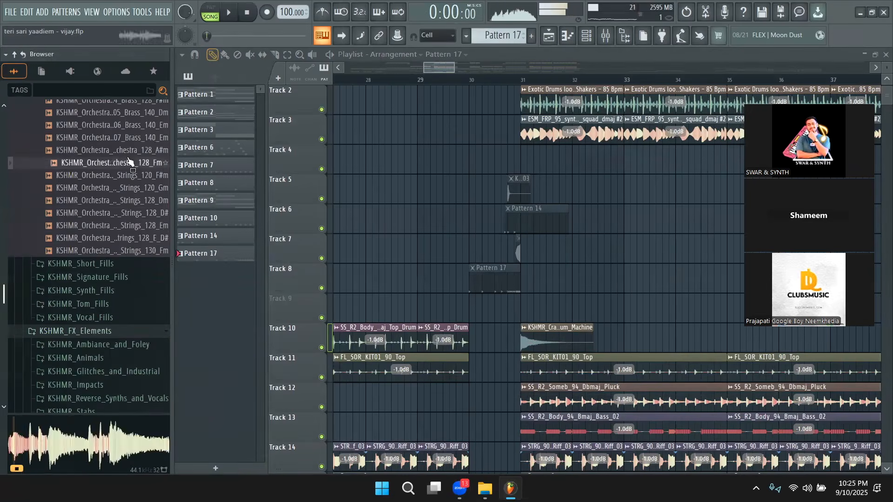
{"action": "left_click", "coordinate": [123, 162]}
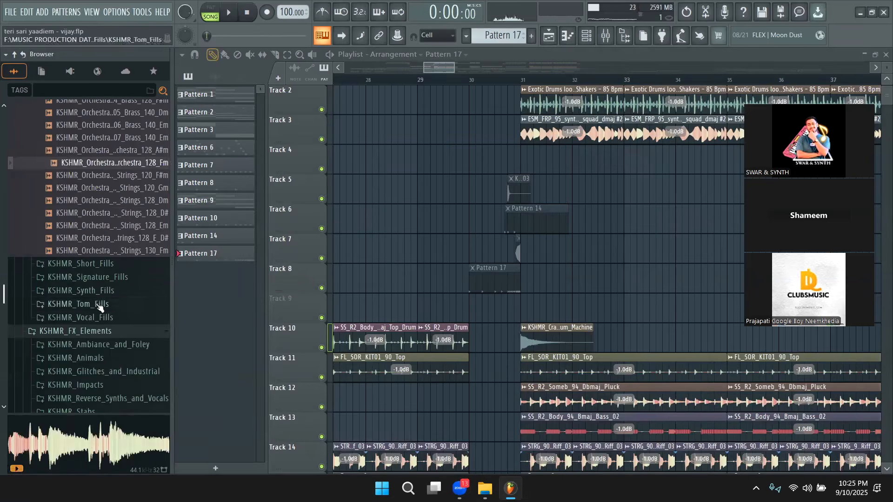
- Audition samples in KSHMR_Tom_Fills and place KSHMR3_Tom_Fill_02_90_Retro on Track 9 at bar 30
{"action": "left_click", "coordinate": [79, 304]}
{"action": "left_click", "coordinate": [101, 328]}
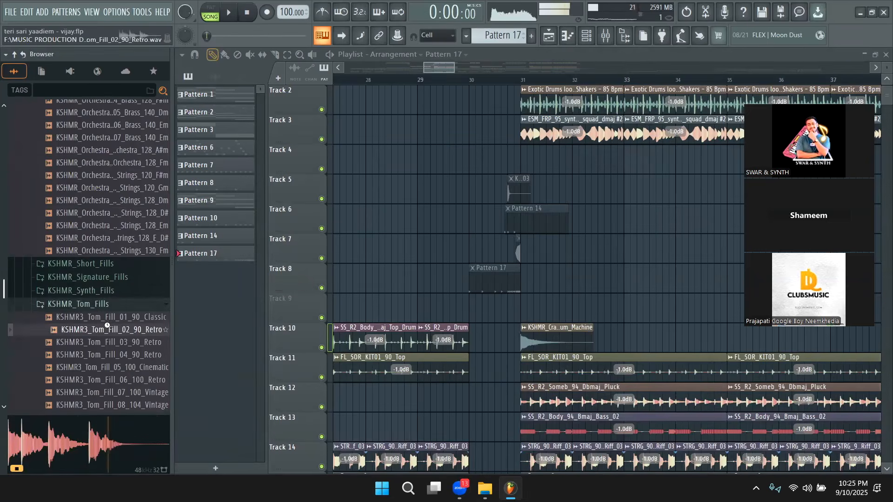
{"action": "scroll", "coordinate": [119, 325], "scroll_direction": "down", "scroll_amount": 2}
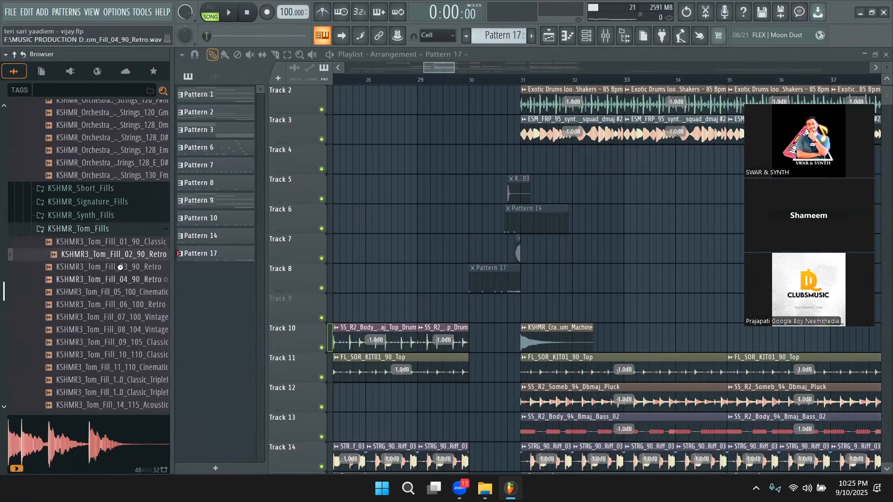
{"action": "left_click_drag", "start_coordinate": [120, 267], "coordinate": [119, 277]}
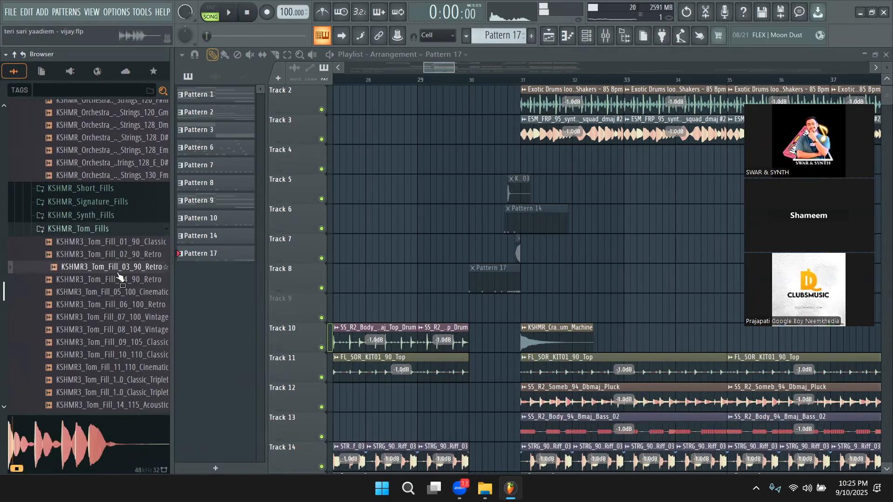
{"action": "left_click", "coordinate": [120, 292]}
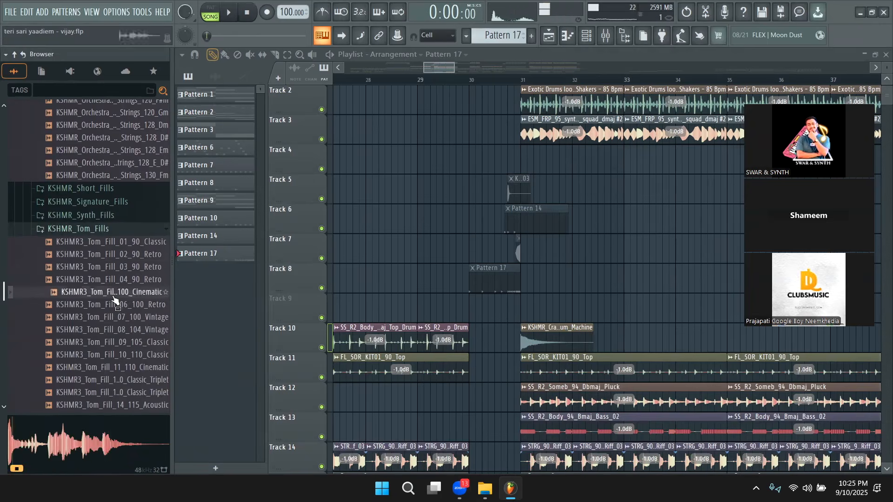
{"action": "left_click", "coordinate": [125, 256]}
{"action": "left_click_drag", "start_coordinate": [127, 259], "coordinate": [471, 304]}
- Fit the Track 9 tom fill clip to the project tempo using a detected tempo range and open its channel settings
{"action": "right_click", "coordinate": [471, 303]}
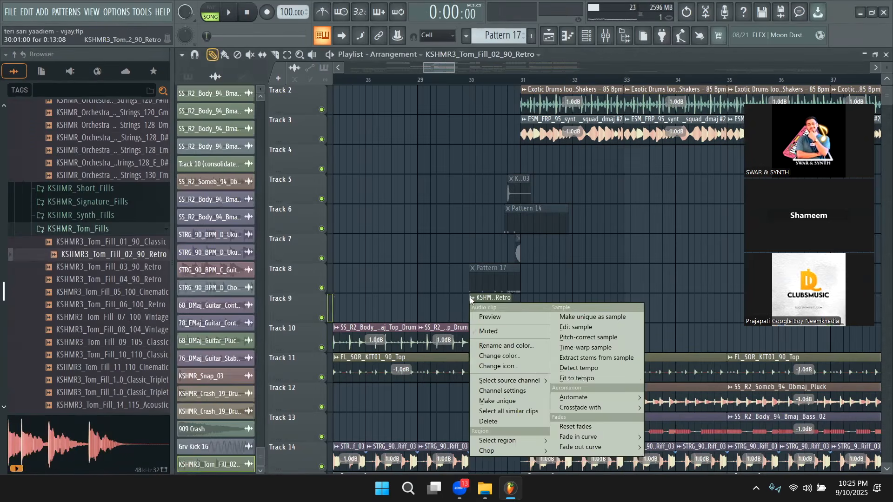
{"action": "left_click", "coordinate": [571, 379]}
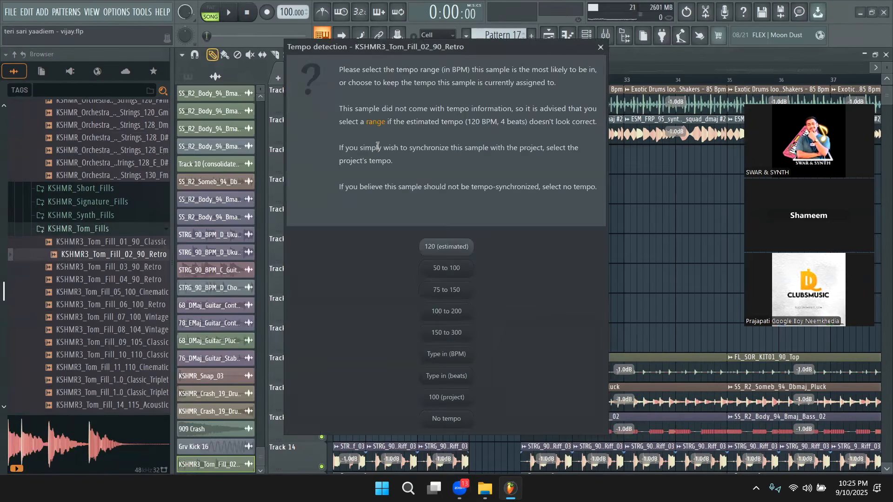
{"action": "left_click", "coordinate": [458, 297]}
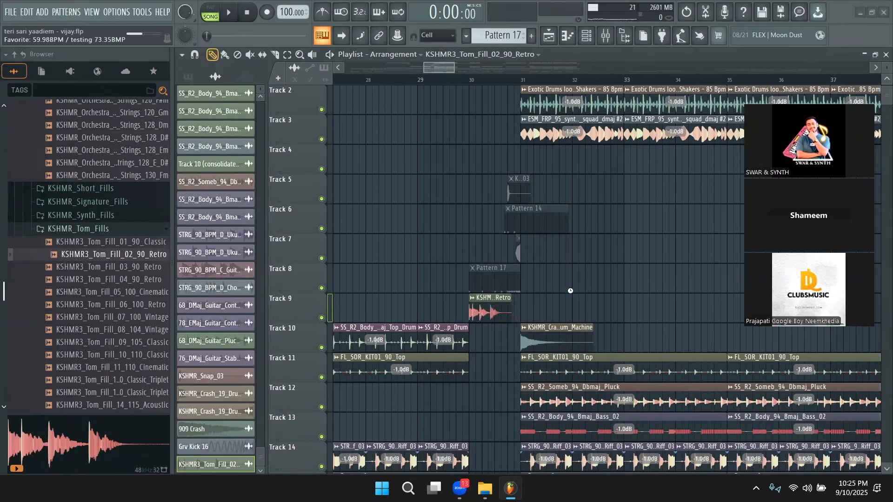
{"action": "double_click", "coordinate": [493, 315]}
{"action": "key", "text": "space"}
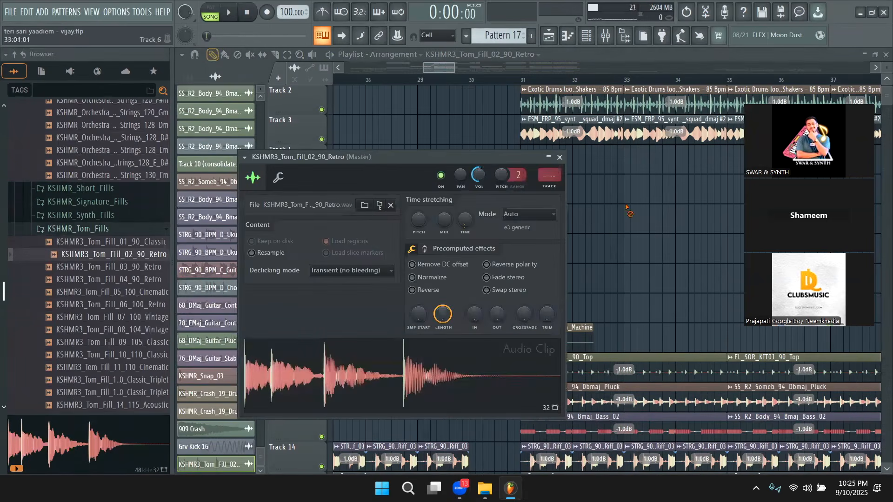
- Close the tom fill's channel settings and play the arrangement from bar 29 through the fill
{"action": "key", "text": "Escape"}
{"action": "left_click", "coordinate": [368, 79]}
{"action": "key", "text": "space"}
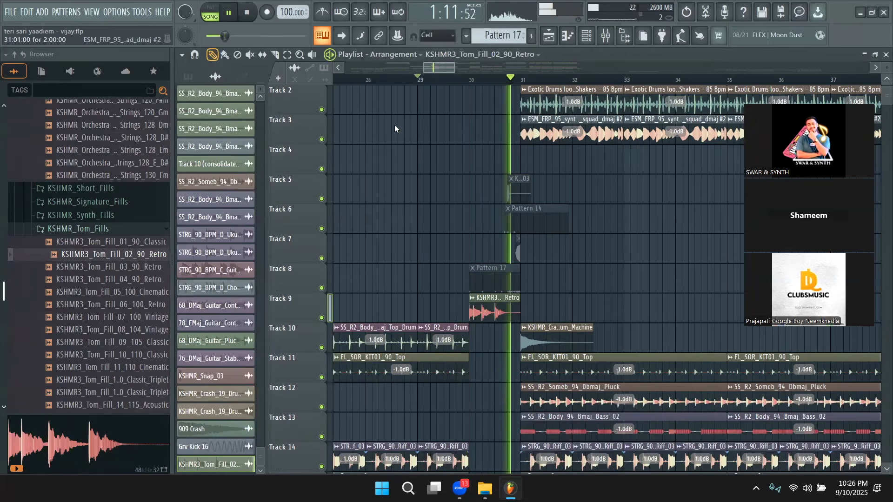
{"action": "key", "text": "space"}
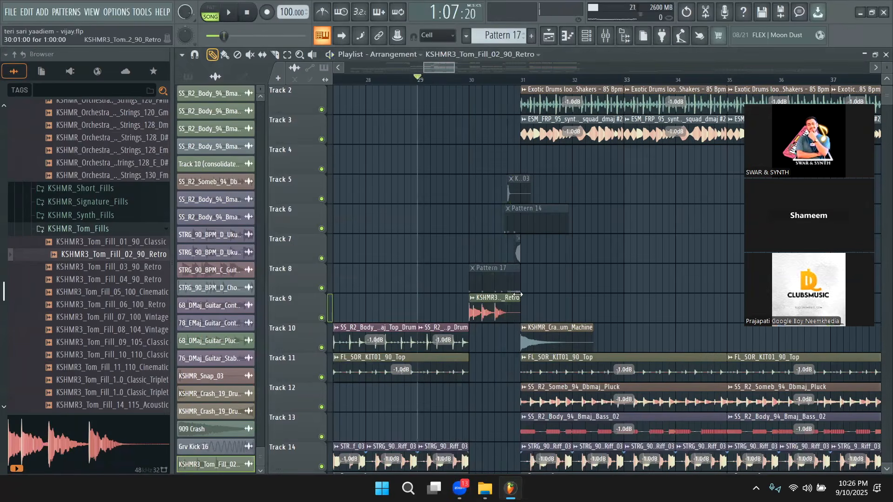
- Shorten the Track 9 tom fill so it occupies only the second half of bar 30, and play the transition
{"action": "key", "text": "space"}
{"action": "left_click_drag", "start_coordinate": [454, 68], "coordinate": [436, 68]}
{"action": "key", "text": "space"}
{"action": "key", "text": "space"}
{"action": "left_click_drag", "start_coordinate": [566, 308], "coordinate": [627, 309]}
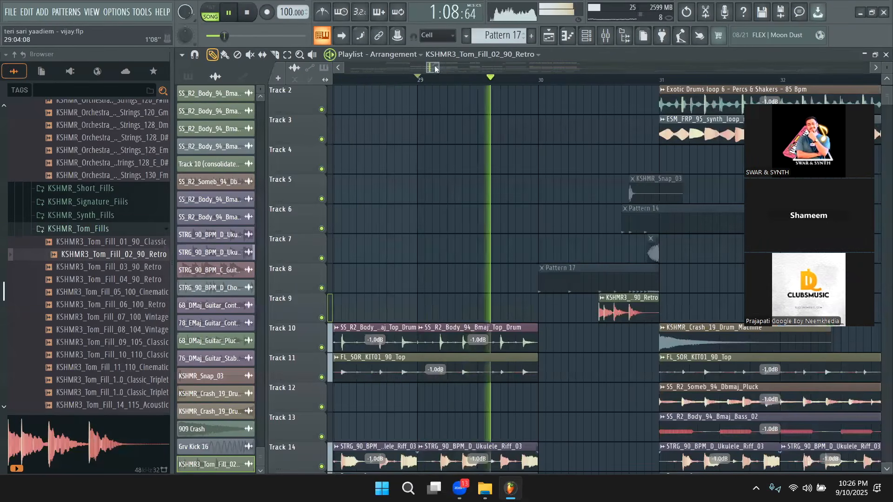
{"action": "mouse_move", "coordinate": [435, 68]}
{"action": "left_mouse_down"}
{"action": "mouse_move", "coordinate": [427, 68]}
{"action": "mouse_move", "coordinate": [434, 71]}
{"action": "left_mouse_up"}
{"action": "key", "text": "space"}
{"action": "key", "text": "space"}
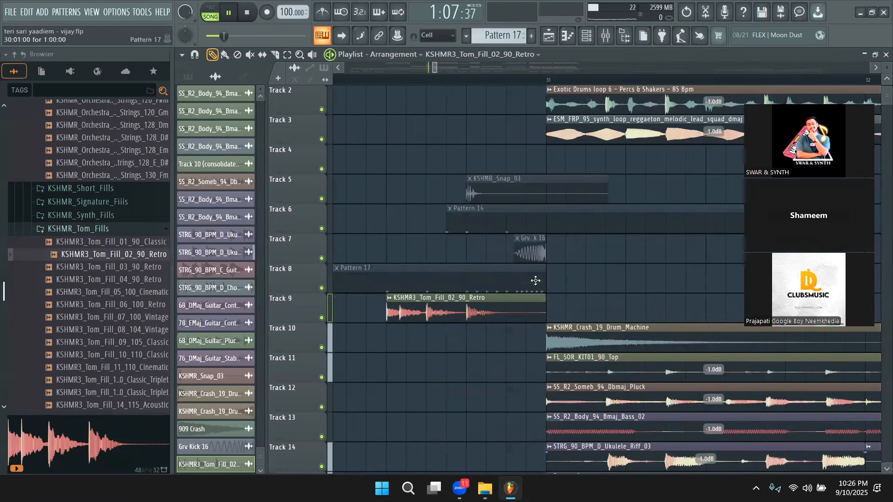
- Stretch the Track 9 tom fill to 12 steps, move it to the start of bar 30, and play it back
{"action": "left_click_drag", "start_coordinate": [542, 308], "coordinate": [626, 308]}
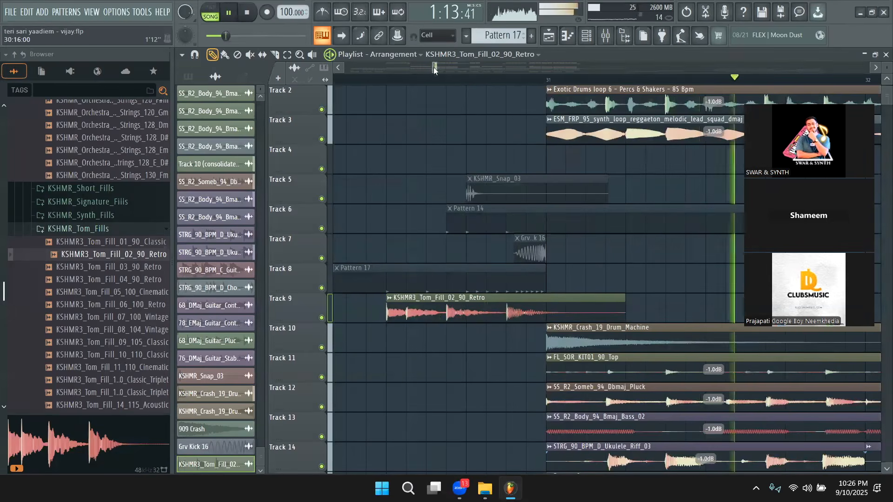
{"action": "mouse_move", "coordinate": [436, 67]}
{"action": "left_mouse_down"}
{"action": "mouse_move", "coordinate": [450, 67]}
{"action": "mouse_move", "coordinate": [441, 68]}
{"action": "left_mouse_up"}
{"action": "key", "text": "space"}
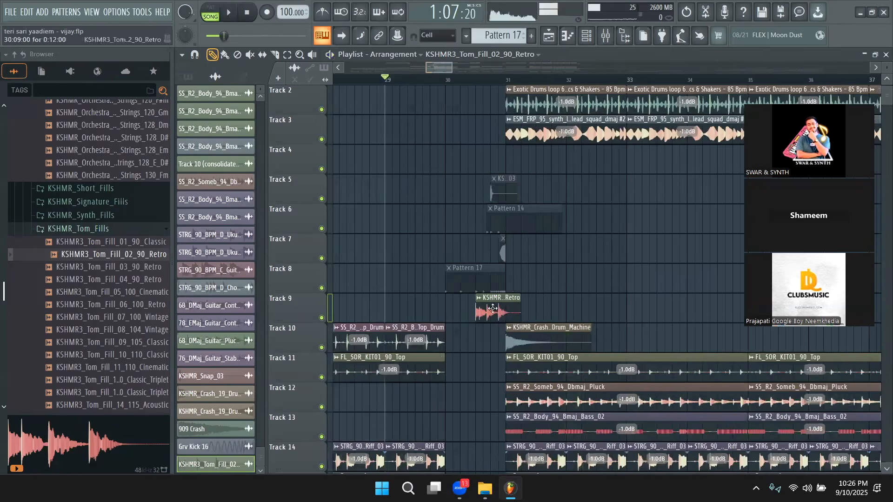
{"action": "key", "text": "space"}
{"action": "left_click_drag", "start_coordinate": [499, 308], "coordinate": [468, 308]}
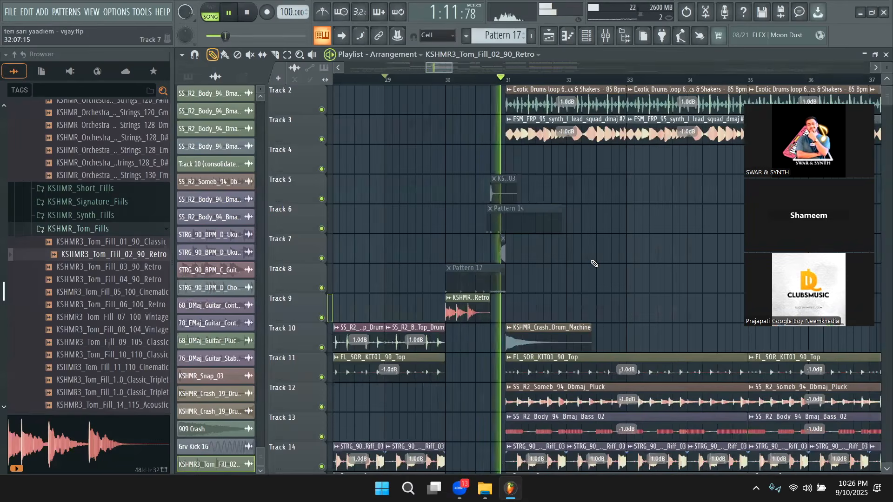
{"action": "key", "text": "space"}
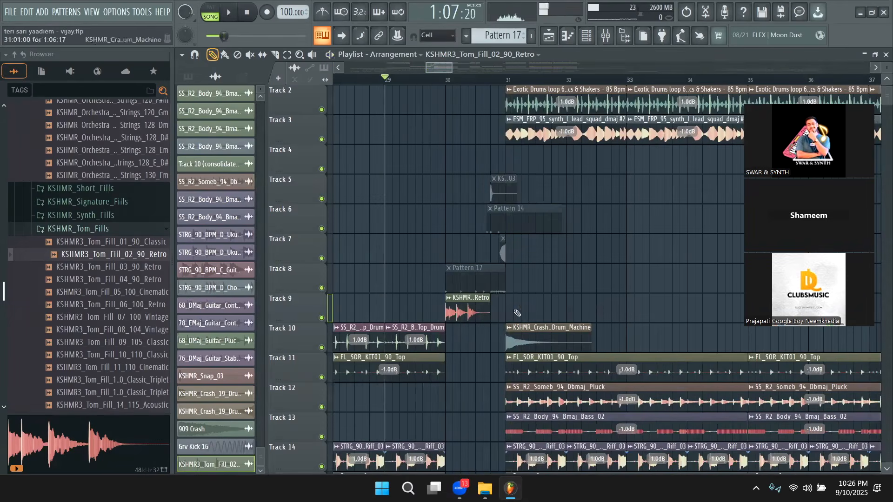
- Insert an empty track directly below the Track 9 tom fill and play the transition from bar 29
{"action": "right_click", "coordinate": [329, 349]}
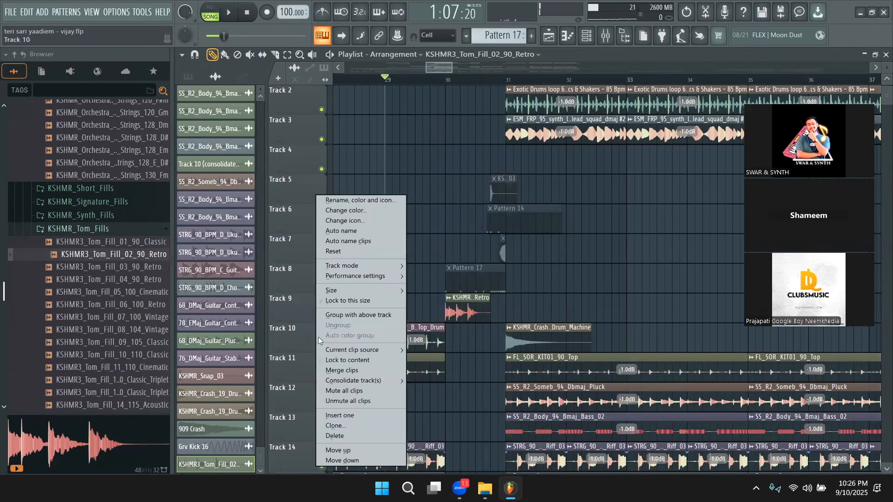
{"action": "left_click", "coordinate": [351, 421]}
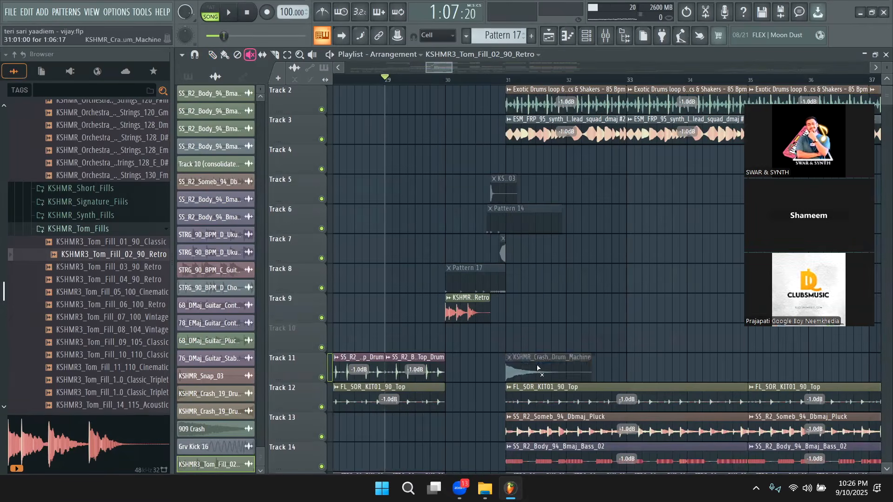
{"action": "key", "text": "space"}
{"action": "left_click", "coordinate": [212, 55]}
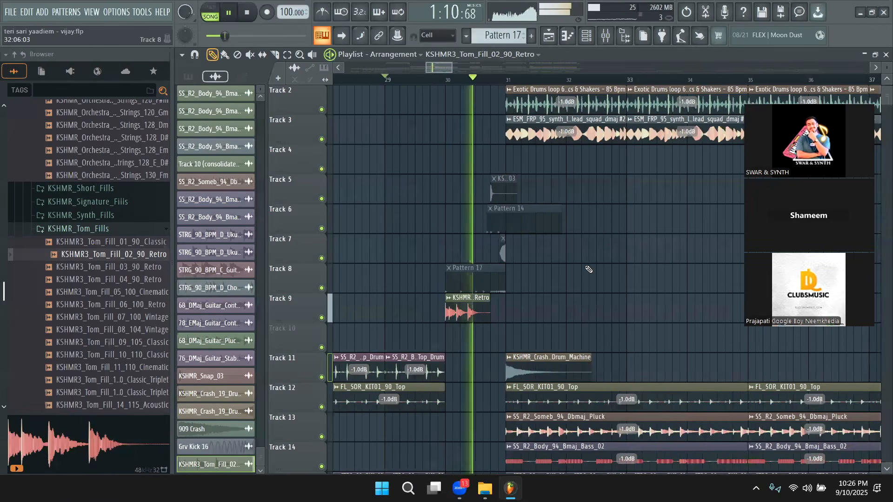
{"action": "key", "text": "space"}
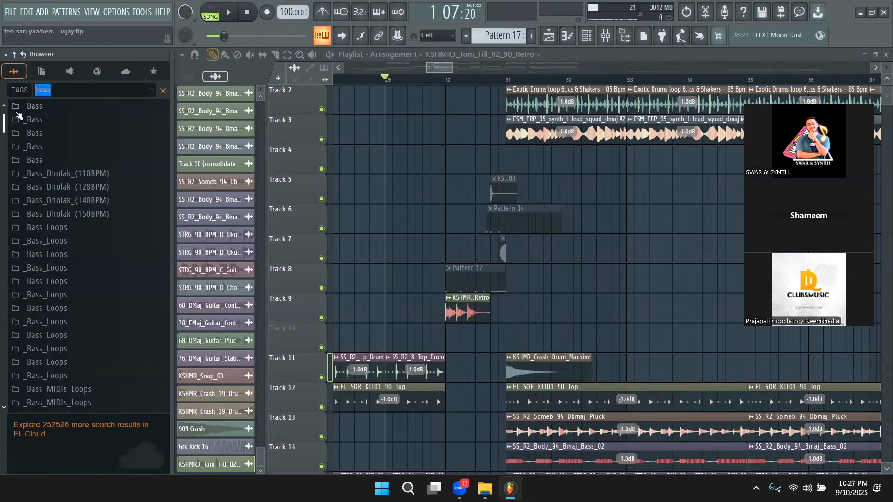
- Search the browser for "slide" and audition samples from the Bass Slides folder and [XY] slide - synth
{"action": "type", "text": "t"}
{"action": "key", "text": "BackSpace"}
{"action": "type", "text": "de"}
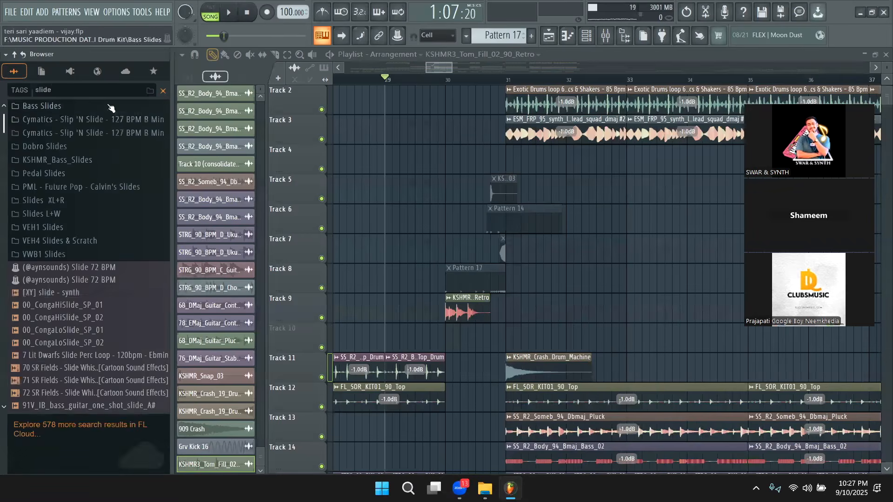
{"action": "left_click", "coordinate": [109, 107]}
{"action": "left_click", "coordinate": [100, 144]}
{"action": "left_click", "coordinate": [93, 169]}
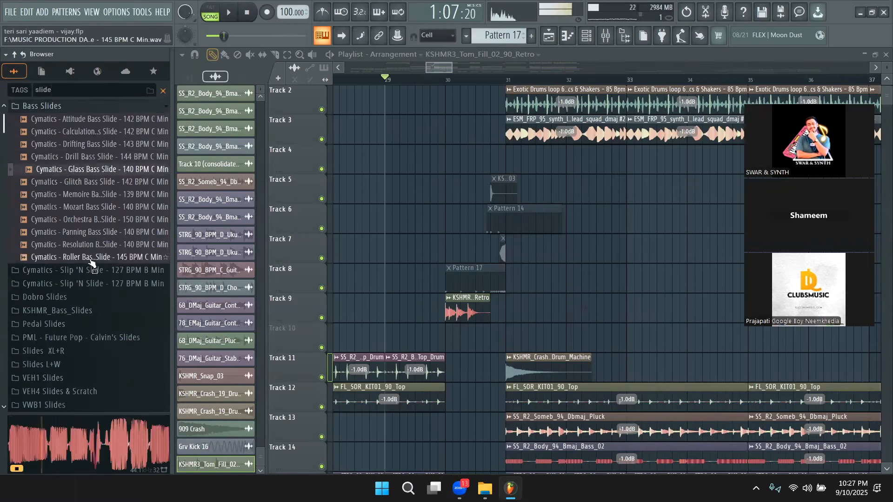
{"action": "scroll", "coordinate": [91, 263], "scroll_direction": "down", "scroll_amount": 4}
{"action": "left_click", "coordinate": [74, 292]}
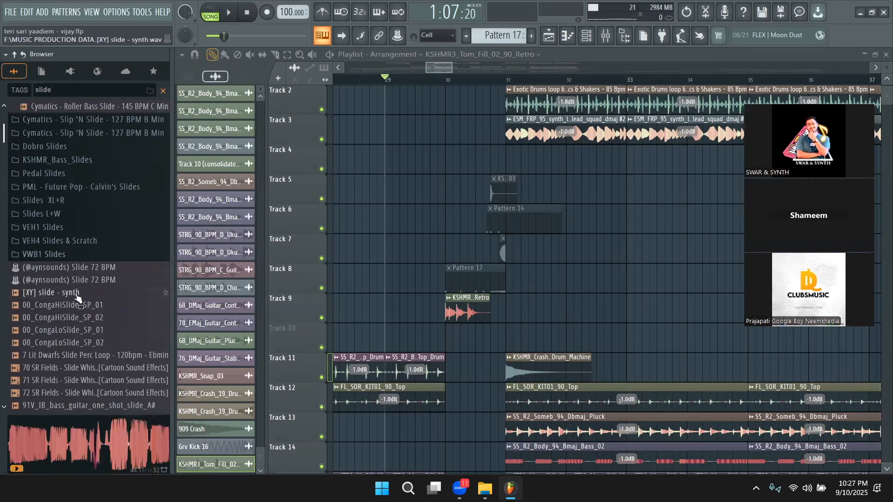
{"action": "left_click", "coordinate": [77, 297]}
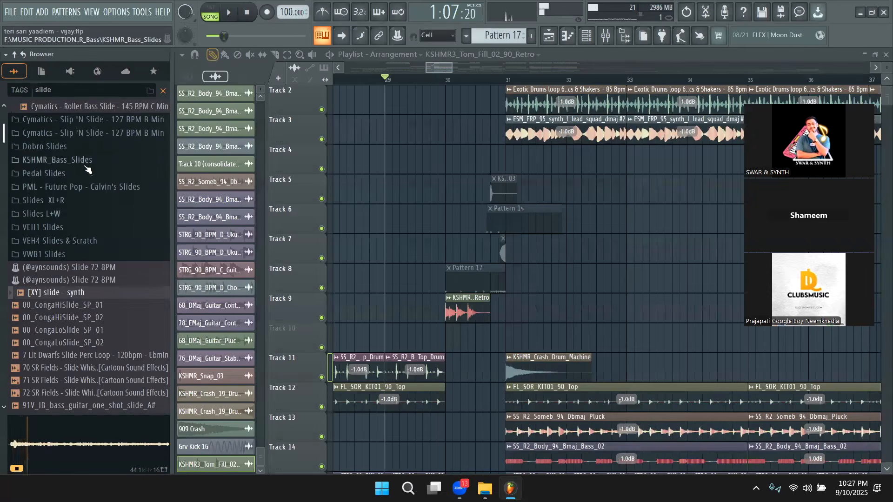
- Audition samples in KSHMR_Bass_Slides and place KSHMR_Bass_Slide_02_A# on Track 10 right after the tom fill
{"action": "left_click", "coordinate": [58, 159]}
{"action": "left_click", "coordinate": [92, 198]}
{"action": "left_click", "coordinate": [92, 212]}
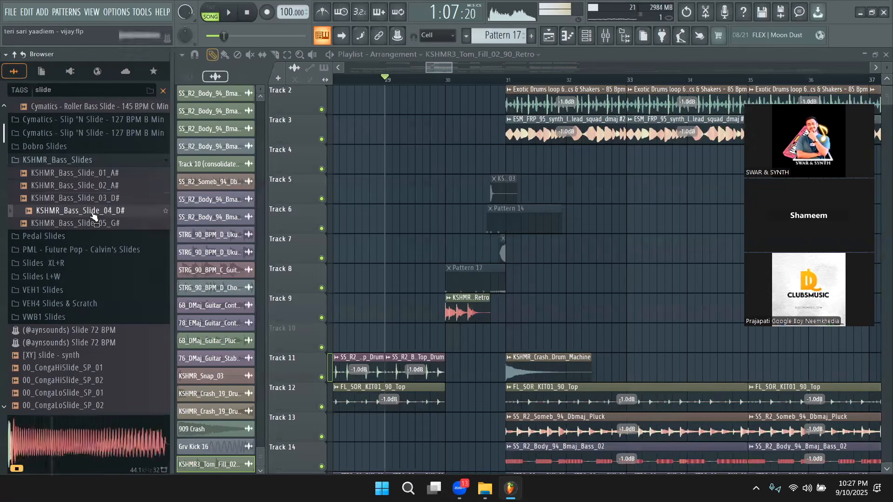
{"action": "left_click", "coordinate": [91, 202]}
{"action": "left_click", "coordinate": [93, 223]}
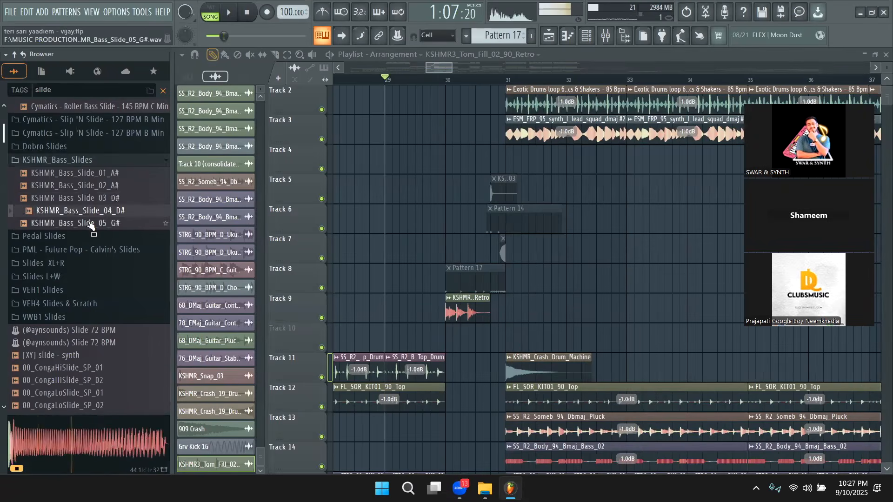
{"action": "left_click", "coordinate": [104, 186]}
{"action": "left_click_drag", "start_coordinate": [105, 187], "coordinate": [505, 339]}
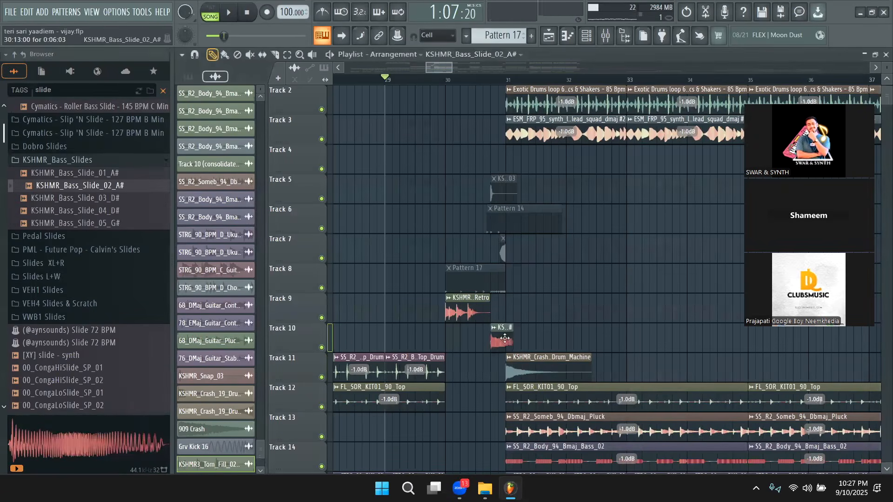
- Play the transition with the Track 10 bass slide and look over the slide's channel settings
{"action": "key", "text": "space"}
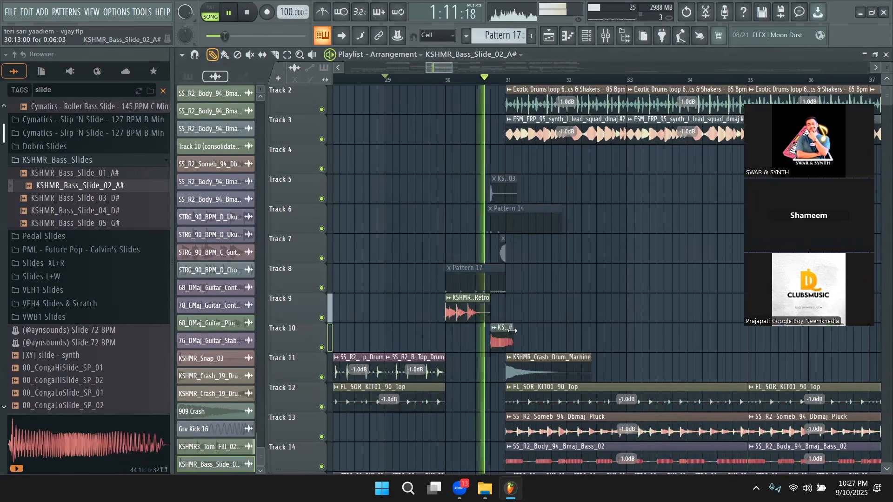
{"action": "double_click", "coordinate": [505, 336]}
{"action": "key", "text": "space"}
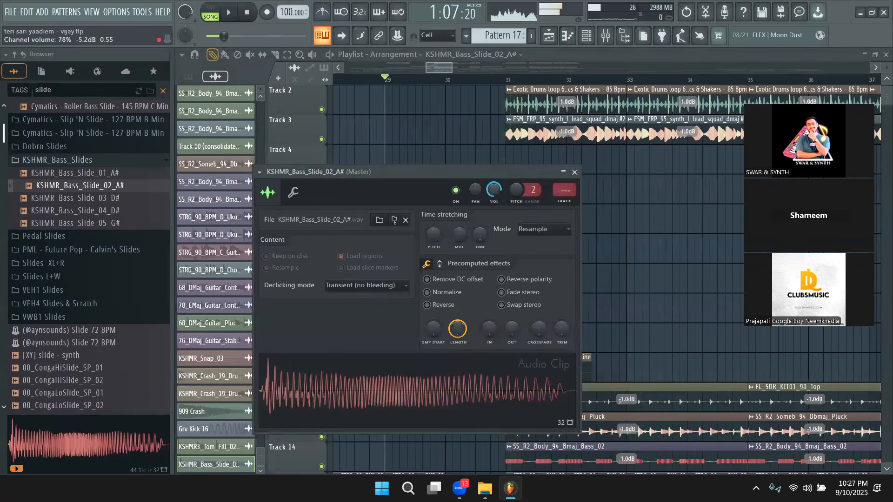
{"action": "key", "text": "Escape"}
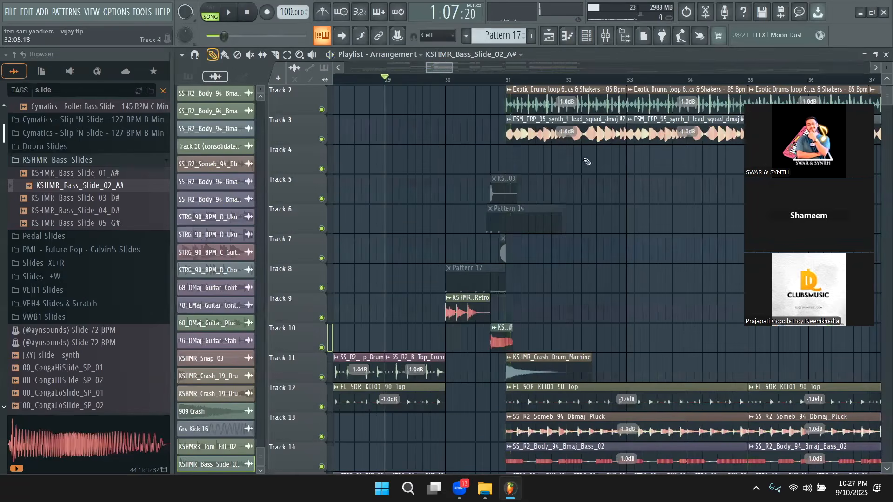
{"action": "scroll", "coordinate": [420, 120], "scroll_direction": "down", "scroll_amount": 1}
{"action": "key", "text": "space"}
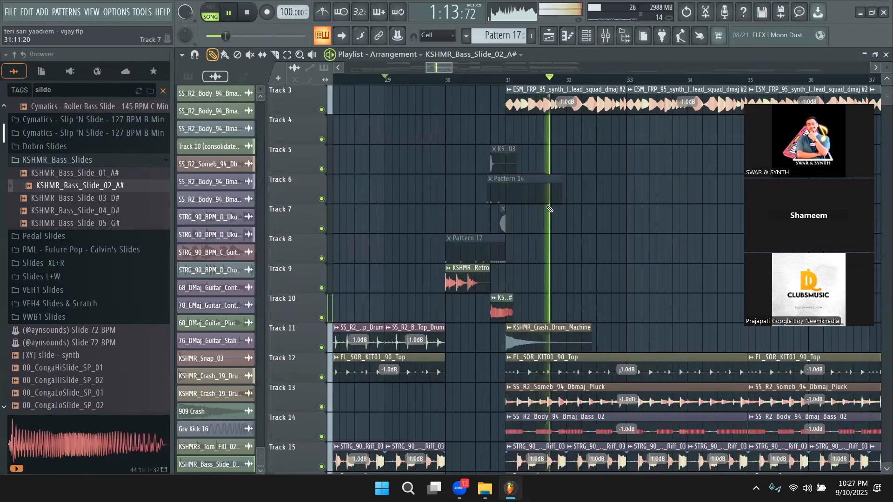
{"action": "key", "text": "space"}
- Insert two empty tracks between the Track 10 bass slide and the top drum clips
{"action": "right_click", "coordinate": [304, 334]}
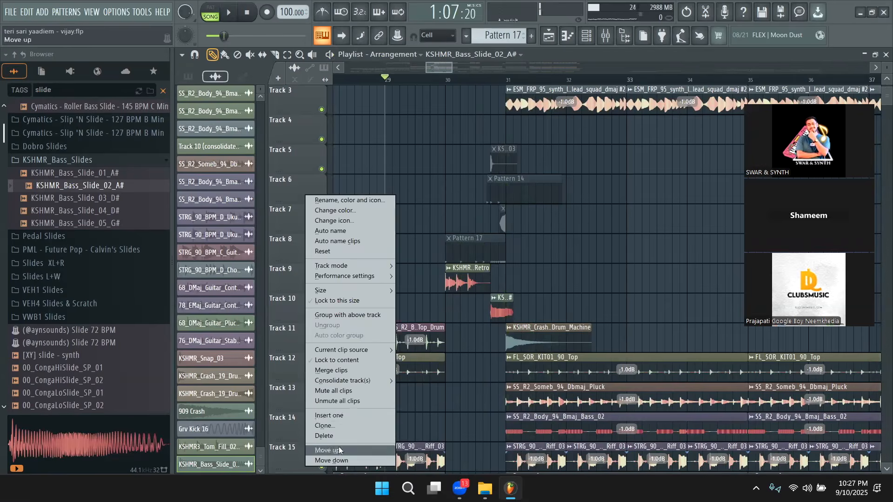
{"action": "left_click", "coordinate": [344, 416]}
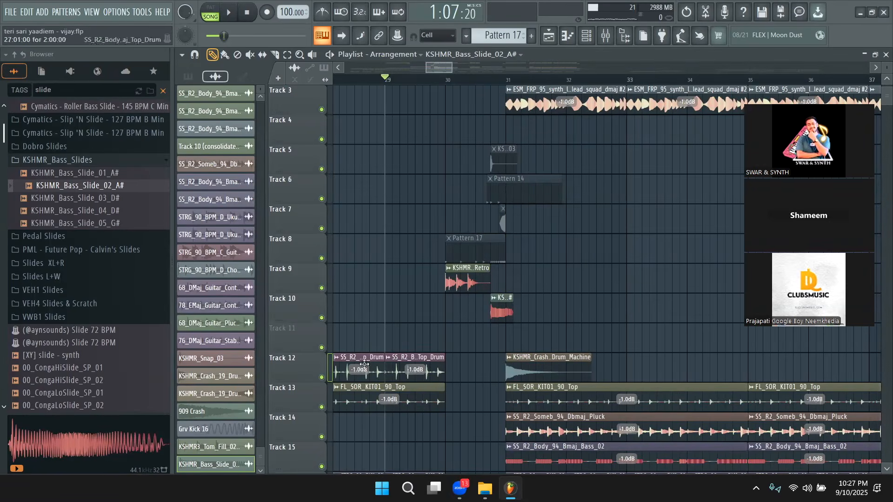
{"action": "right_click", "coordinate": [304, 370]}
{"action": "left_click", "coordinate": [342, 416]}
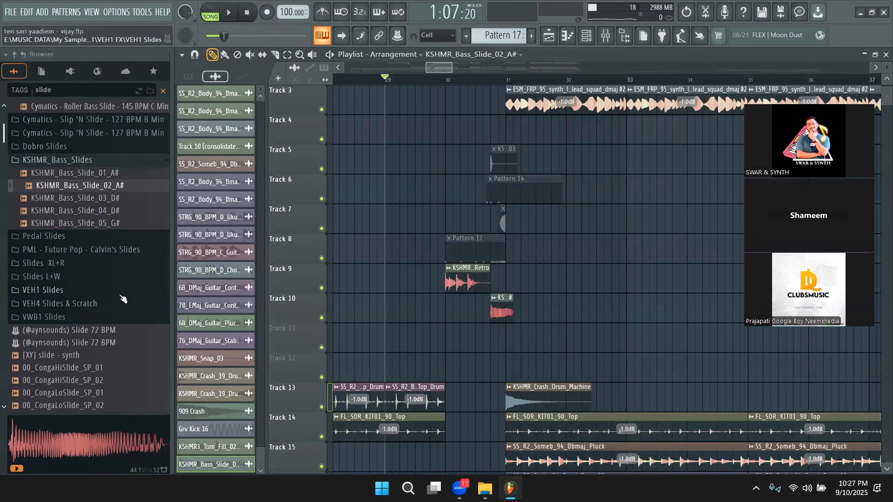
- Bring up the channel rack with the Unsorted channels for Pattern 17
{"action": "left_click", "coordinate": [587, 35]}
{"action": "left_click", "coordinate": [274, 55]}
{"action": "left_click", "coordinate": [266, 92]}
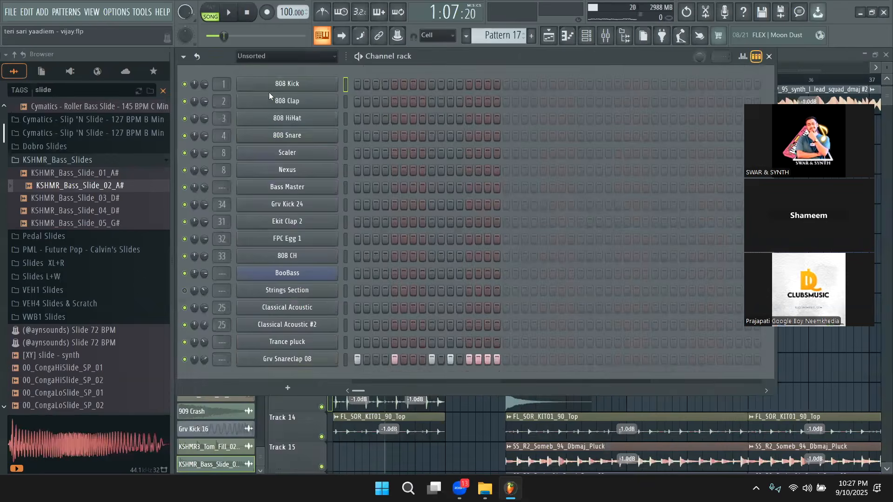
- Clear the "slide" search and expand Packs > Legacy > Drums > Kits in the browser
{"action": "left_click", "coordinate": [55, 235]}
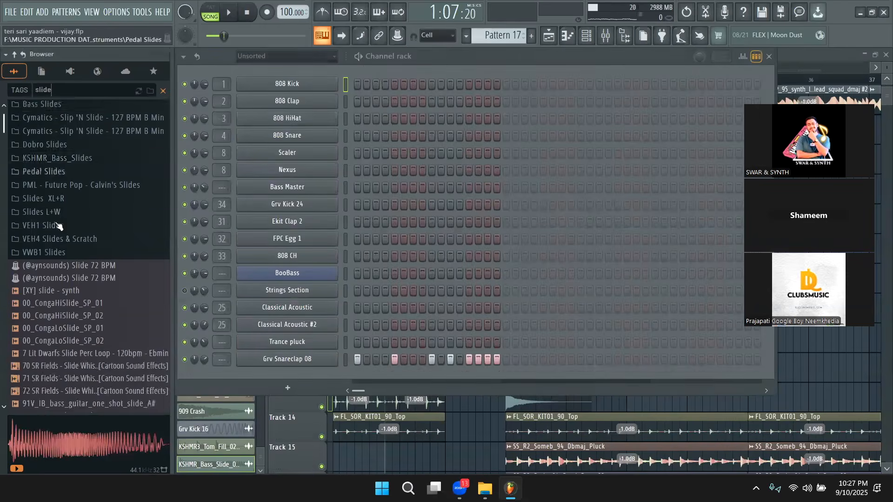
{"action": "left_click", "coordinate": [163, 91]}
{"action": "left_click", "coordinate": [6, 55]}
{"action": "left_click", "coordinate": [14, 55]}
{"action": "scroll", "coordinate": [58, 279], "scroll_direction": "down", "scroll_amount": 2}
{"action": "left_click", "coordinate": [32, 271]}
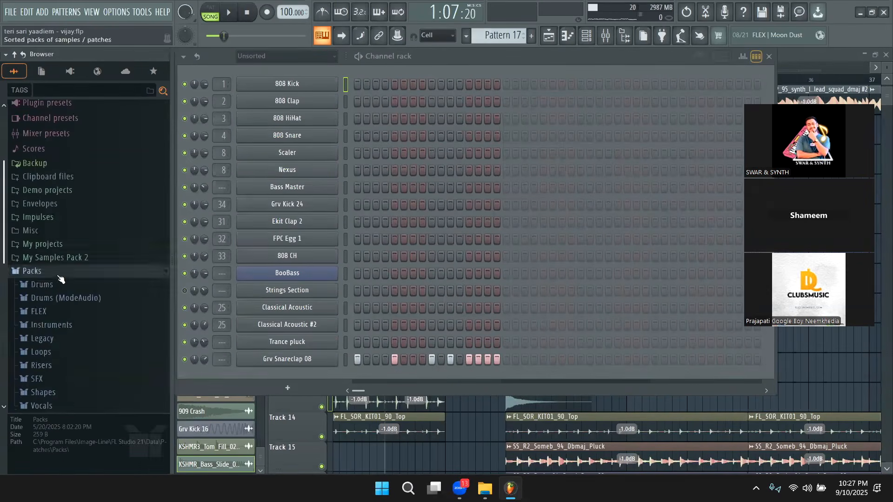
{"action": "left_click", "coordinate": [54, 209]}
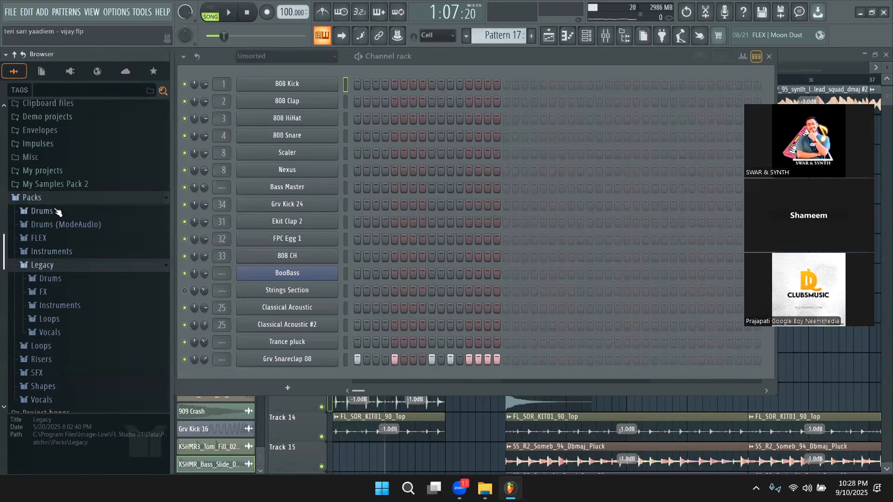
{"action": "left_click", "coordinate": [60, 280]}
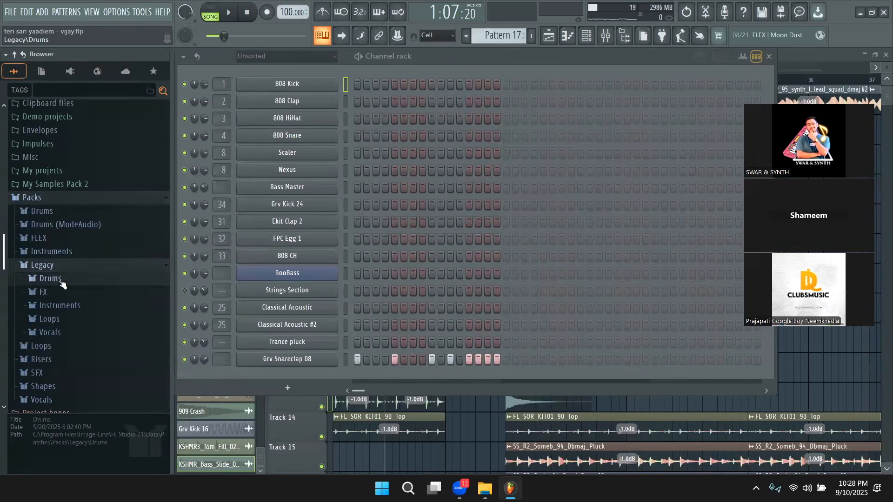
{"action": "left_click", "coordinate": [73, 182]}
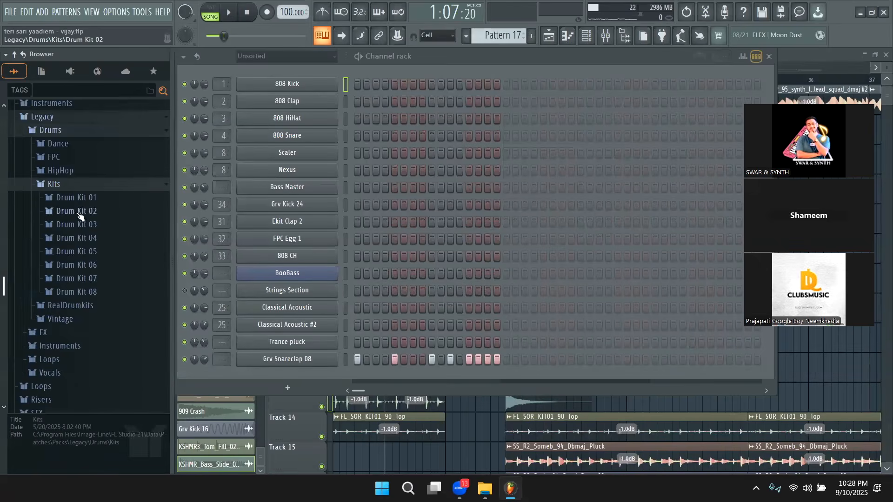
- Audition the tom one-shots in the Drum Kit 04 and Drum Kit 05 folders
{"action": "left_click", "coordinate": [80, 239]}
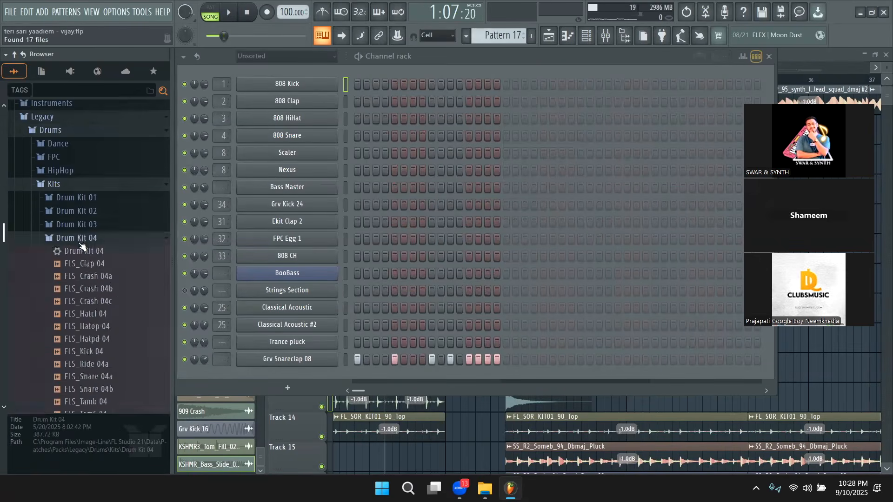
{"action": "left_click", "coordinate": [110, 253]}
{"action": "left_click", "coordinate": [107, 264]}
{"action": "left_click", "coordinate": [105, 276]}
{"action": "left_click", "coordinate": [106, 288]}
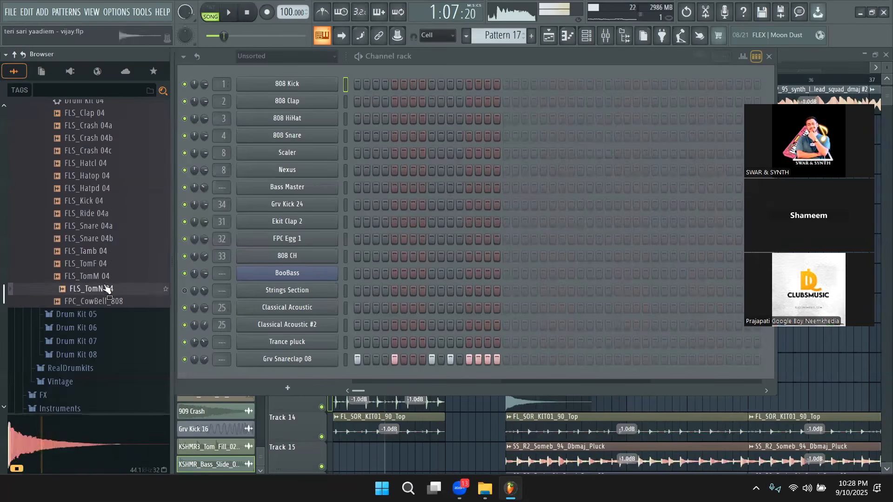
{"action": "left_click", "coordinate": [93, 314]}
{"action": "scroll", "coordinate": [96, 302], "scroll_direction": "down", "scroll_amount": 3}
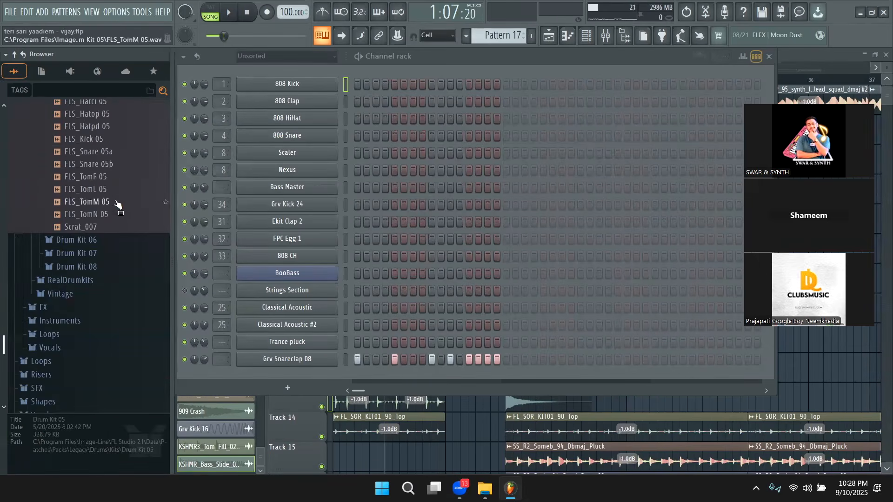
{"action": "left_click", "coordinate": [113, 191]}
{"action": "left_click", "coordinate": [110, 179]}
- Audition the Drum Kit 07 toms and add FLS_TomN 07, FLS_TomM 07 and FLS_TomF 07 as channels in the channel rack
{"action": "left_click", "coordinate": [95, 253]}
{"action": "scroll", "coordinate": [93, 233], "scroll_direction": "down", "scroll_amount": 3}
{"action": "left_click", "coordinate": [91, 228]}
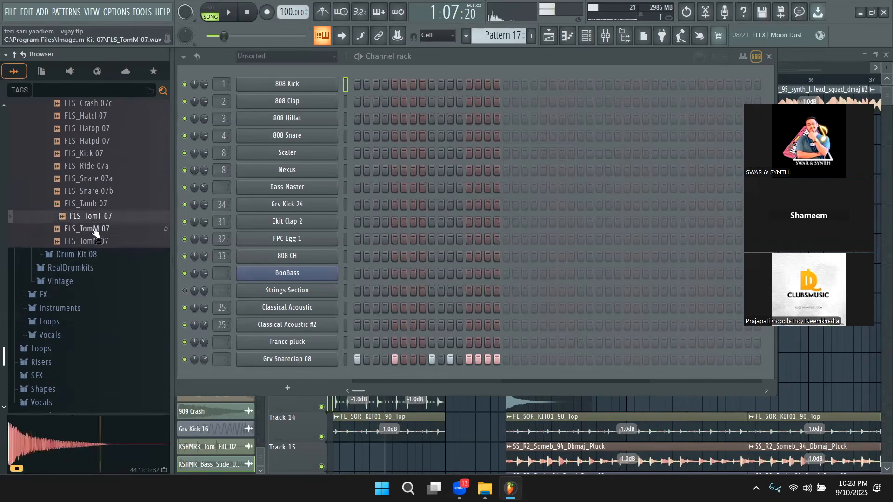
{"action": "left_click", "coordinate": [95, 242]}
{"action": "left_click_drag", "start_coordinate": [93, 241], "coordinate": [280, 375]}
{"action": "scroll", "coordinate": [506, 36], "scroll_direction": "up", "scroll_amount": 2}
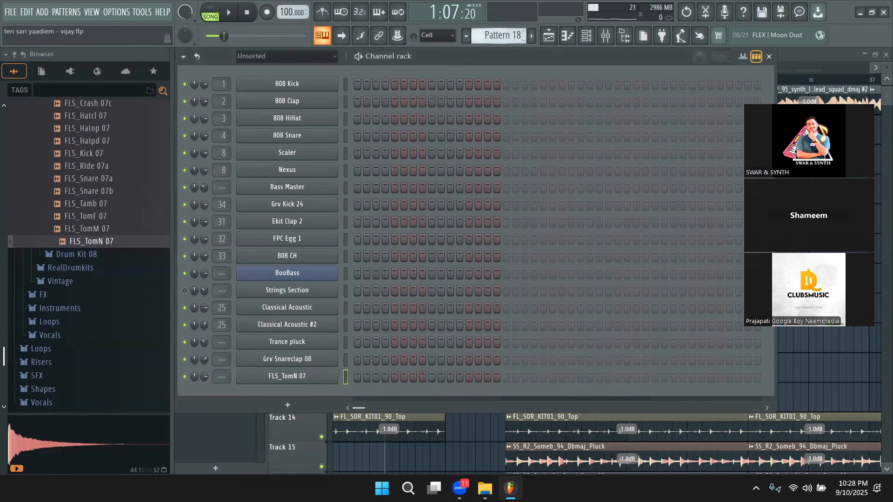
{"action": "left_click_drag", "start_coordinate": [120, 230], "coordinate": [247, 378]}
{"action": "left_click_drag", "start_coordinate": [89, 216], "coordinate": [280, 405]}
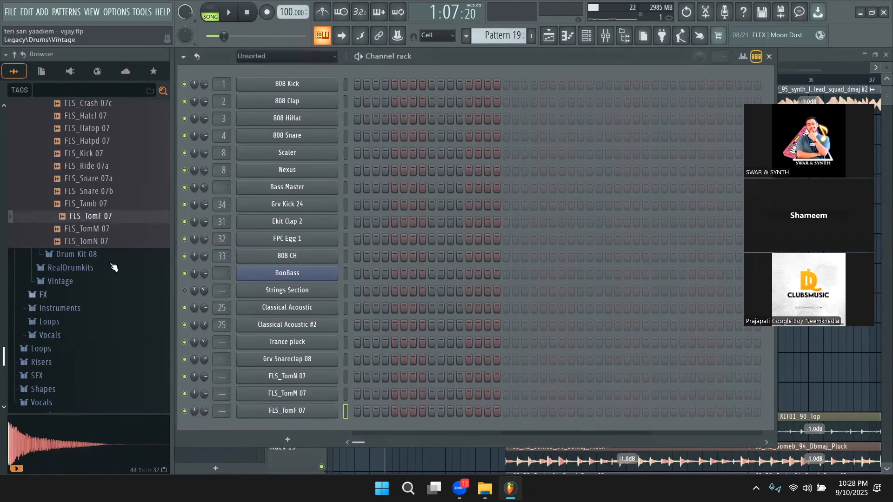
- Audition the tom one-shots in the Drum Kit 01 and Drum Kit 02 folders
{"action": "scroll", "coordinate": [107, 261], "scroll_direction": "up", "scroll_amount": 10}
{"action": "left_click", "coordinate": [97, 265]}
{"action": "scroll", "coordinate": [98, 267], "scroll_direction": "up", "scroll_amount": 10}
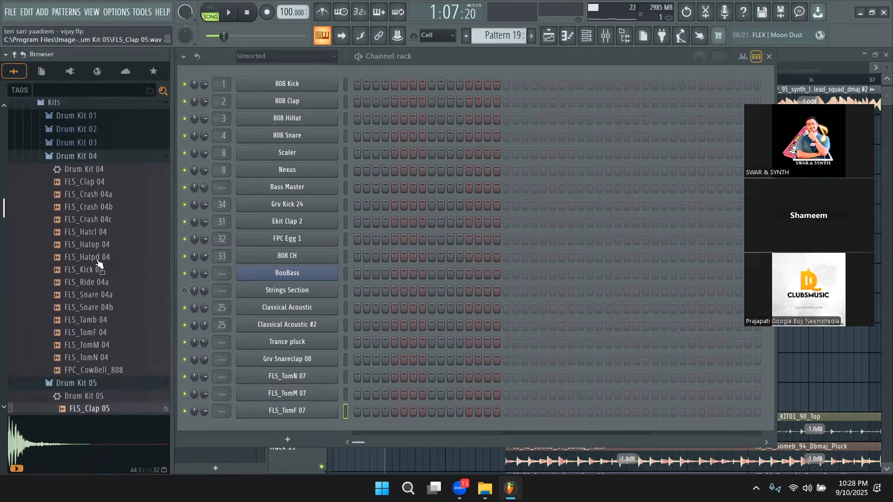
{"action": "left_click", "coordinate": [90, 285]}
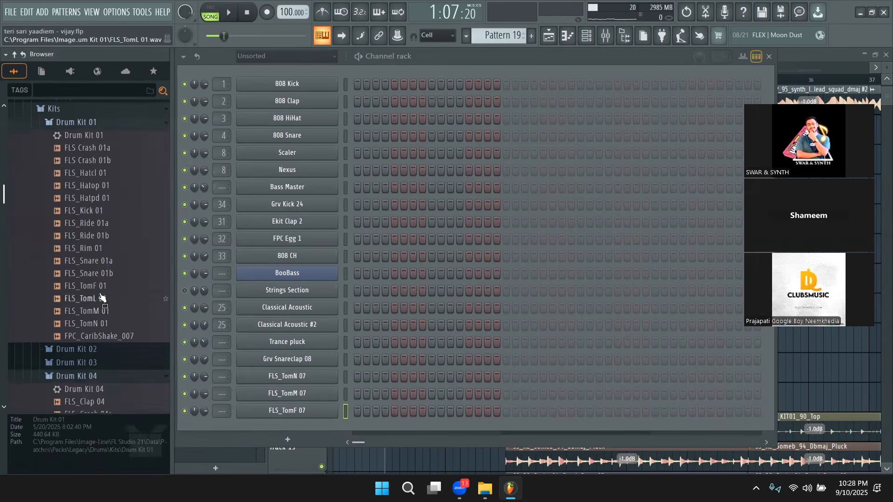
{"action": "left_click", "coordinate": [104, 311]}
{"action": "left_click", "coordinate": [105, 324]}
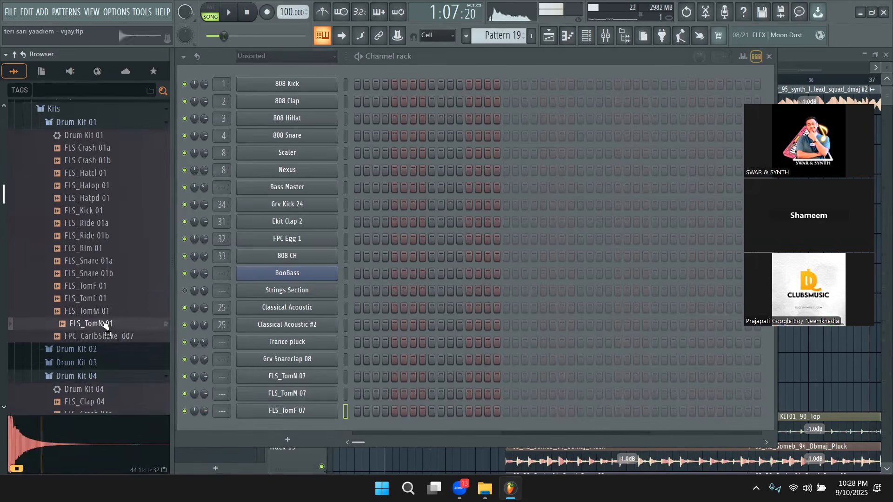
{"action": "scroll", "coordinate": [105, 297], "scroll_direction": "down", "scroll_amount": 4}
{"action": "left_click", "coordinate": [96, 201]}
{"action": "scroll", "coordinate": [98, 231], "scroll_direction": "down", "scroll_amount": 4}
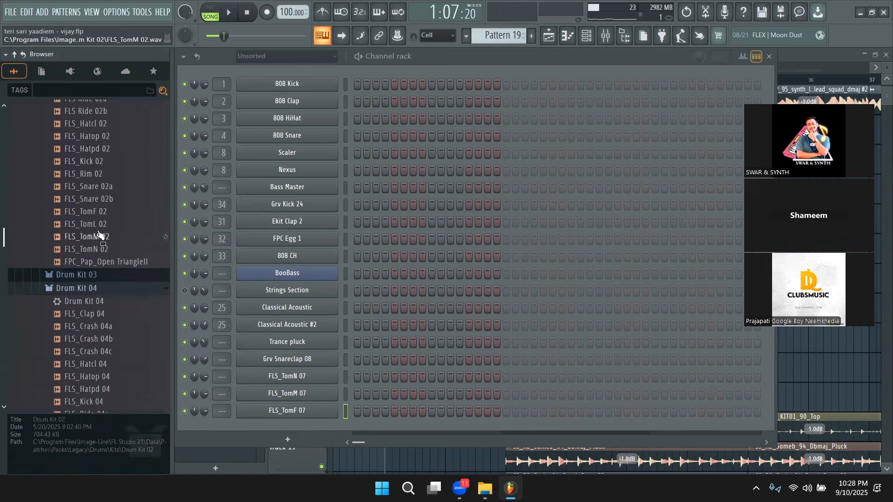
{"action": "left_click", "coordinate": [99, 237]}
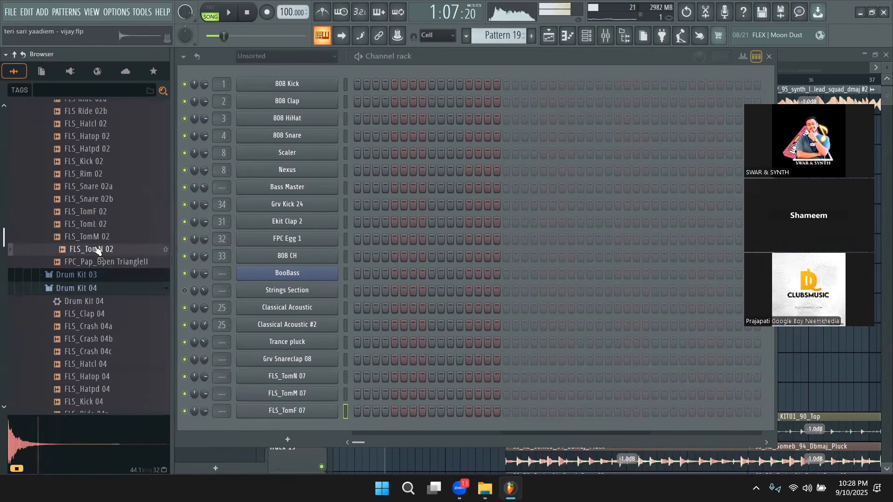
- Open the Drum Kit 03 folder and audition its overhead one-shots
{"action": "left_click", "coordinate": [94, 276]}
{"action": "scroll", "coordinate": [95, 278], "scroll_direction": "down", "scroll_amount": 12}
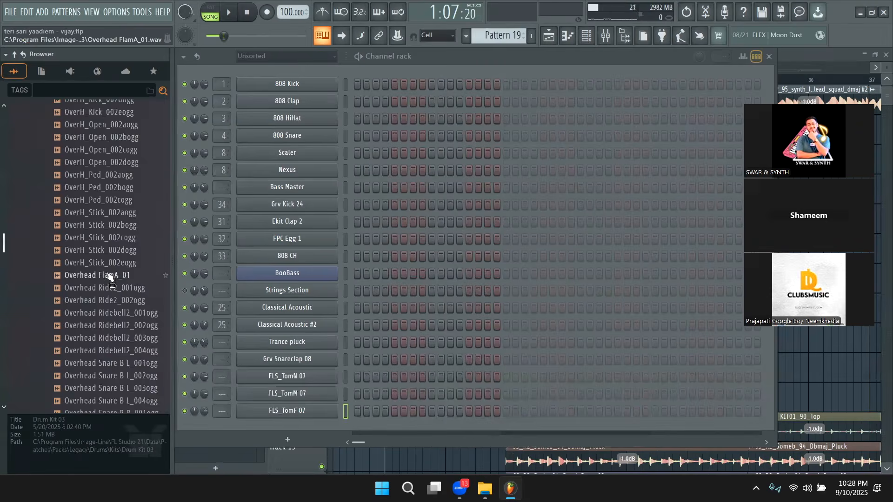
{"action": "left_click", "coordinate": [114, 200]}
{"action": "left_click", "coordinate": [116, 187]}
{"action": "left_click", "coordinate": [118, 175]}
{"action": "left_click", "coordinate": [116, 162]}
{"action": "left_click", "coordinate": [116, 149]}
{"action": "left_click", "coordinate": [124, 288]}
{"action": "left_click", "coordinate": [122, 275]}
- Audition the OverHiTom samples in Drum Kit 03 and add OverHiTom_002aogg as a channel below FLS_TomF 07
{"action": "scroll", "coordinate": [118, 260], "scroll_direction": "up", "scroll_amount": 4}
{"action": "left_click", "coordinate": [116, 250]}
{"action": "left_click", "coordinate": [116, 238]}
{"action": "left_click", "coordinate": [115, 263]}
{"action": "left_click", "coordinate": [115, 274]}
{"action": "left_click", "coordinate": [116, 288]}
{"action": "left_click", "coordinate": [117, 238]}
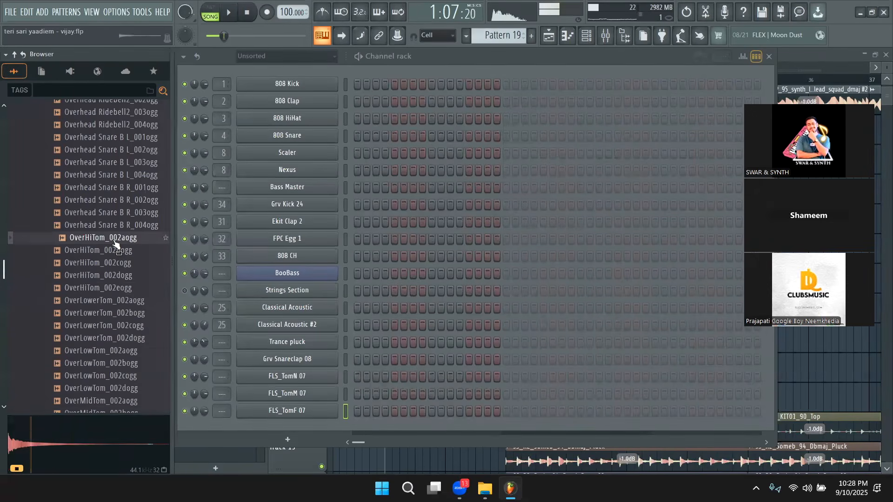
{"action": "left_click_drag", "start_coordinate": [115, 241], "coordinate": [236, 331]}
{"action": "left_click_drag", "start_coordinate": [291, 425], "coordinate": [292, 426]}
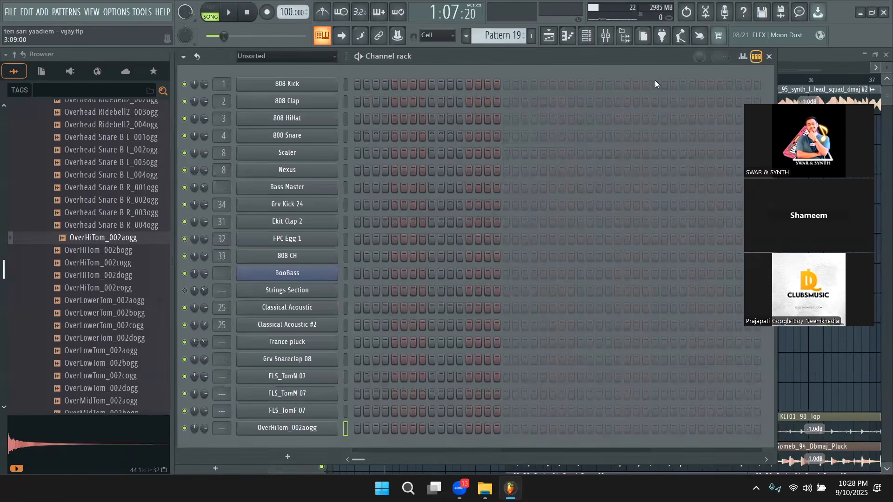
- Place the Pattern 19 clip on Track 11 at bar 30 and play the transition
{"action": "key", "text": "F6"}
{"action": "key", "text": "space"}
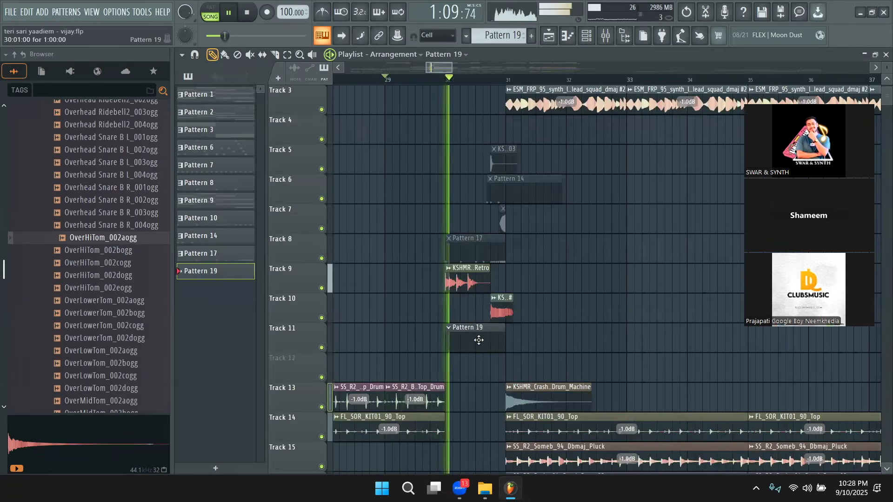
{"action": "key", "text": "F6"}
{"action": "key", "text": "F6"}
{"action": "key", "text": "space"}
{"action": "key", "text": "space"}
- Mute the Track 9 tom fill and Track 10 bass slide clips, play the transition and return to the channel rack
{"action": "key", "text": "t"}
{"action": "left_click", "coordinate": [460, 291]}
{"action": "left_click", "coordinate": [501, 311]}
{"action": "left_click", "coordinate": [212, 54]}
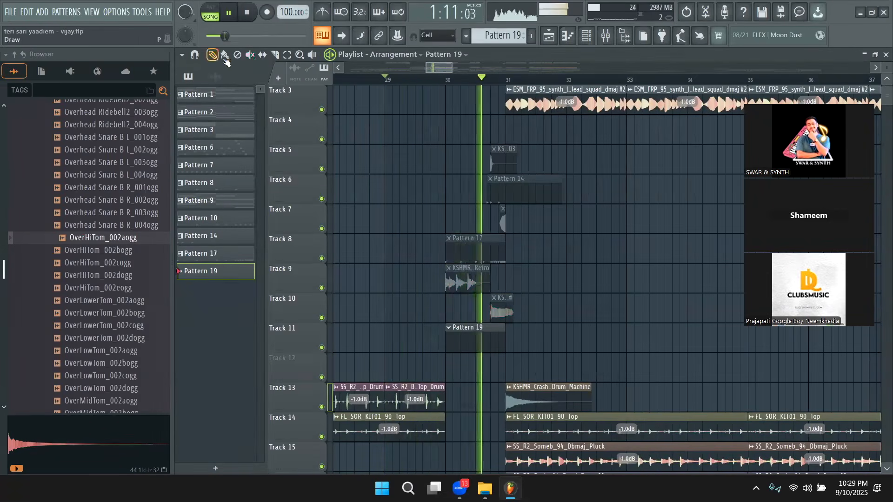
{"action": "key", "text": "space"}
{"action": "key", "text": "F6"}
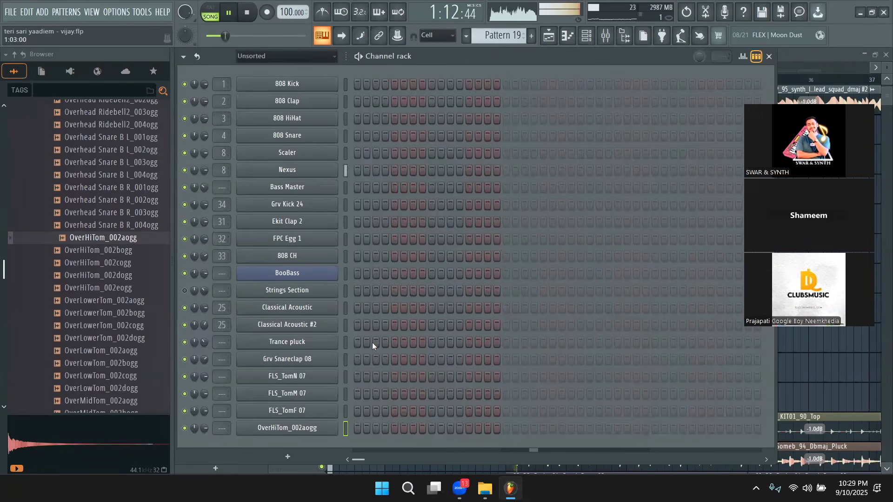
{"action": "key", "text": "space"}
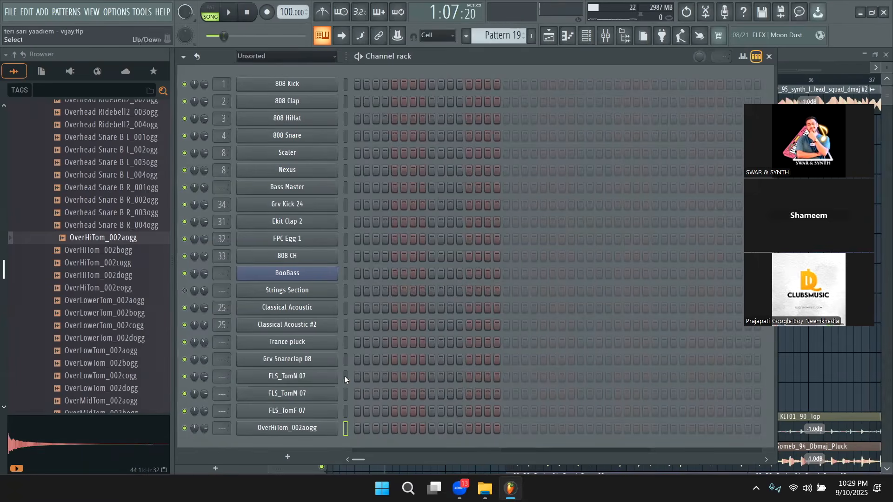
- Switch playback to pattern mode and program FLS_TomM 07 hits on steps 1, 2 and 3 of Pattern 19
{"action": "left_click", "coordinate": [356, 377]}
{"action": "key", "text": "l"}
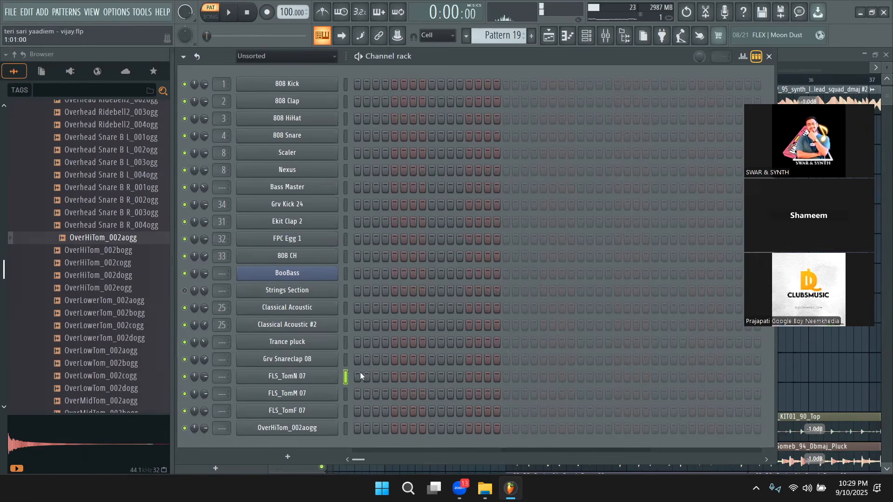
{"action": "left_click", "coordinate": [359, 395]}
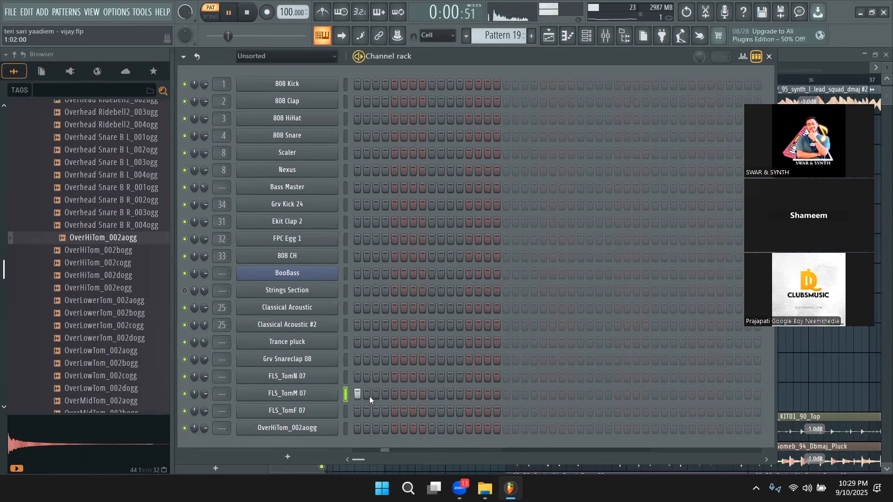
{"action": "key", "text": "space"}
{"action": "left_click", "coordinate": [374, 396]}
{"action": "right_click", "coordinate": [369, 411]}
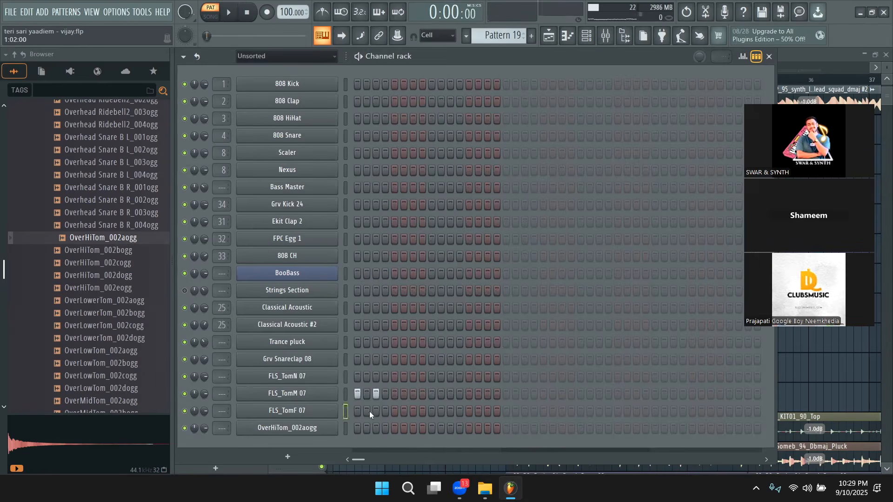
{"action": "left_click", "coordinate": [367, 394]}
{"action": "key", "text": "space"}
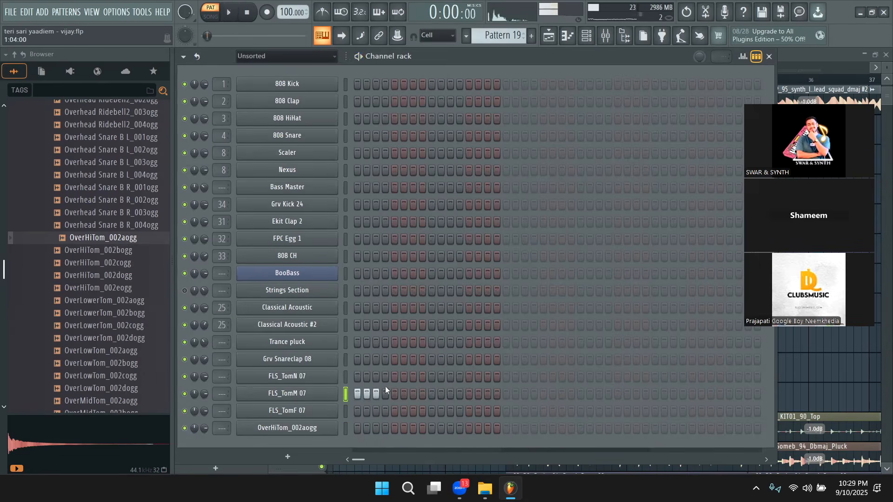
- Add FLS_TomF 07 hits on steps 5, 6 and 7 while listening to the pattern
{"action": "key", "text": "space"}
{"action": "left_click", "coordinate": [394, 412]}
{"action": "left_click", "coordinate": [404, 412]}
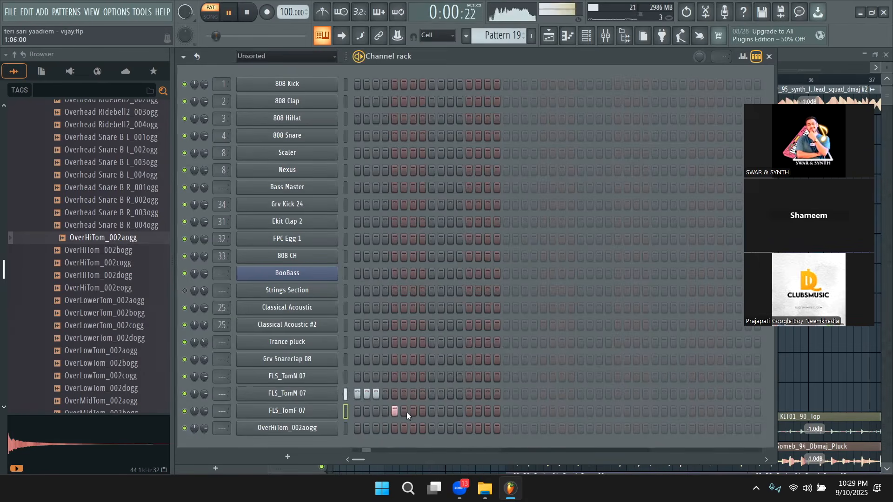
{"action": "left_click", "coordinate": [412, 412]}
{"action": "left_click", "coordinate": [386, 376]}
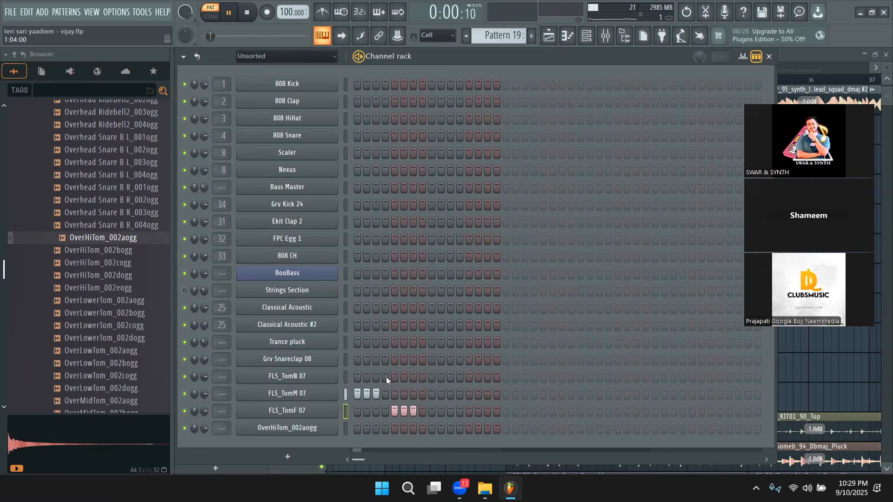
{"action": "left_click", "coordinate": [385, 376]}
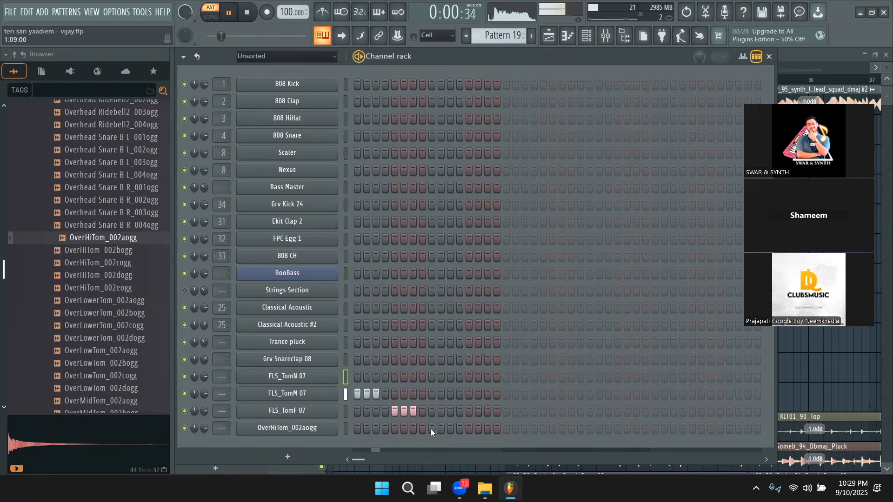
{"action": "key", "text": "space"}
- Move the Pattern 19 clip on Track 11 to 30:09:00 and play the song from bar 30
{"action": "key", "text": "F5"}
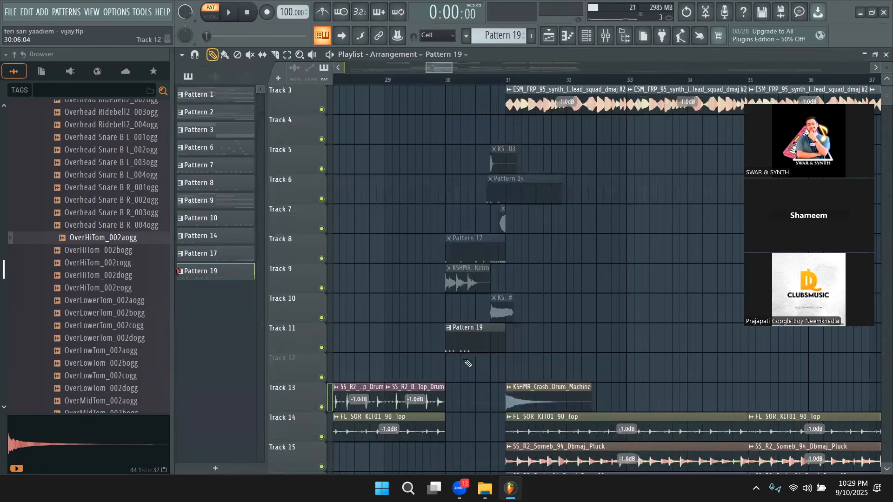
{"action": "left_click_drag", "start_coordinate": [479, 347], "coordinate": [513, 343]}
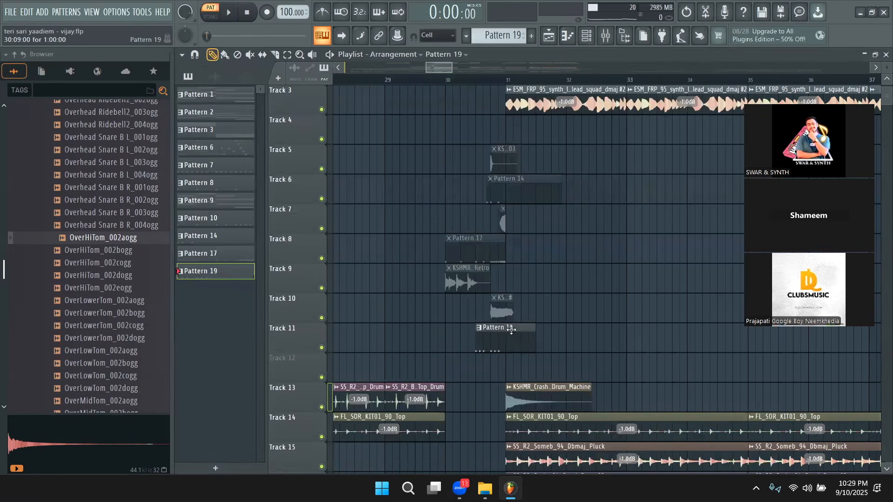
{"action": "left_click", "coordinate": [456, 84]}
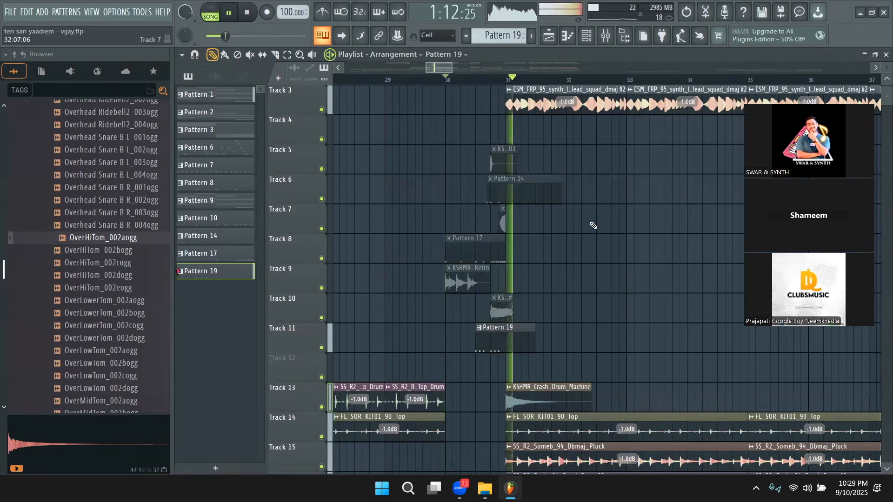
{"action": "key", "text": "space"}
- Replace the step 3 FLS_TomM 07 hit with FLS_TomN 07 and the step 7 FLS_TomF 07 hit with OverHiTom_002aogg
{"action": "double_click", "coordinate": [528, 330]}
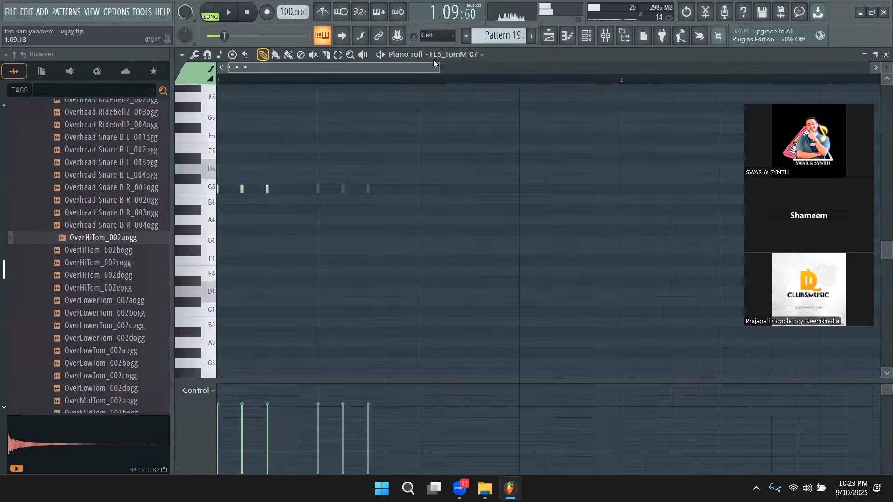
{"action": "left_click", "coordinate": [586, 38]}
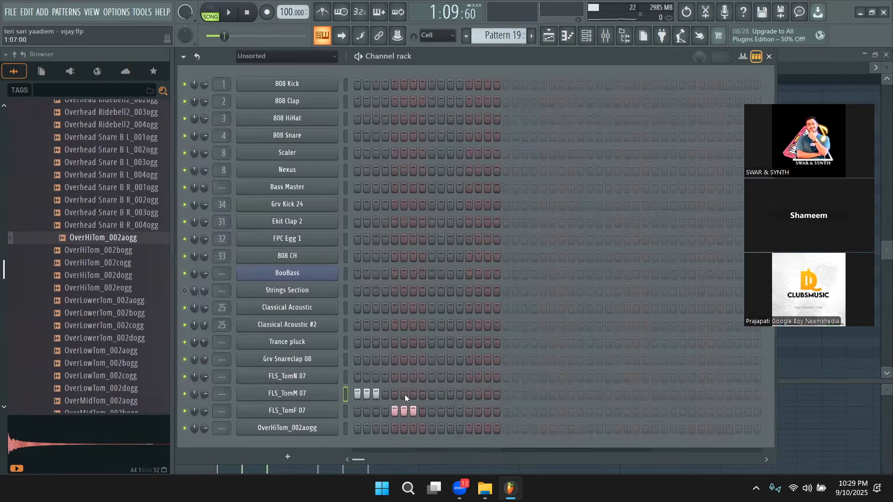
{"action": "left_click", "coordinate": [375, 377]}
{"action": "left_click_drag", "start_coordinate": [412, 413], "coordinate": [413, 421]}
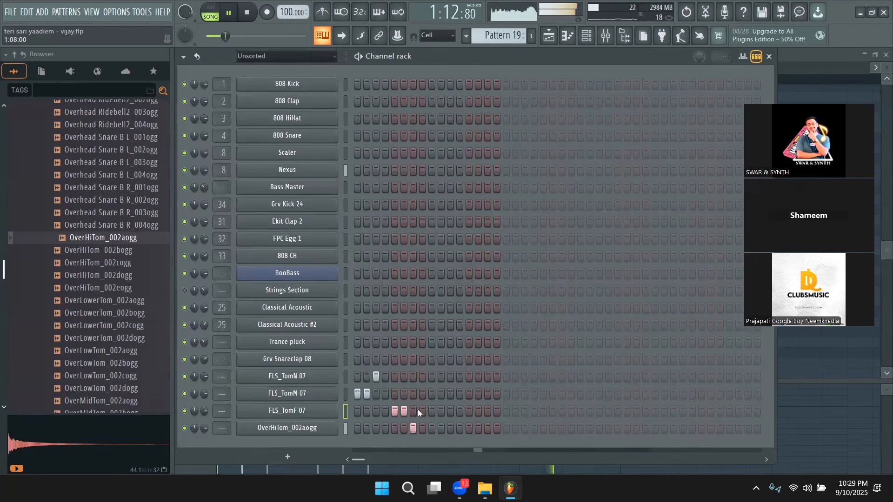
{"action": "key", "text": "space"}
- Replace the FLS_TomN 07 hit with FLS_TomM 07 on step 4, add OverHiTom_002aogg on step 8, and play the result
{"action": "left_click", "coordinate": [385, 394]}
{"action": "key", "text": "space"}
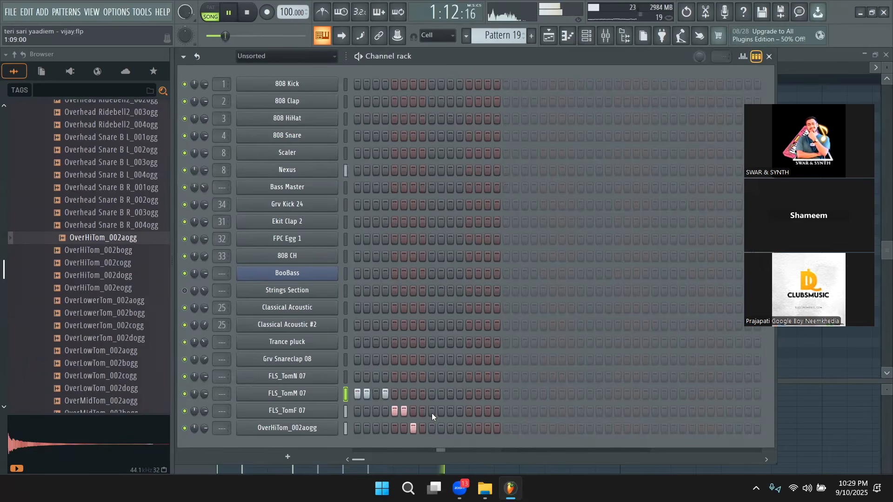
{"action": "key", "text": "space"}
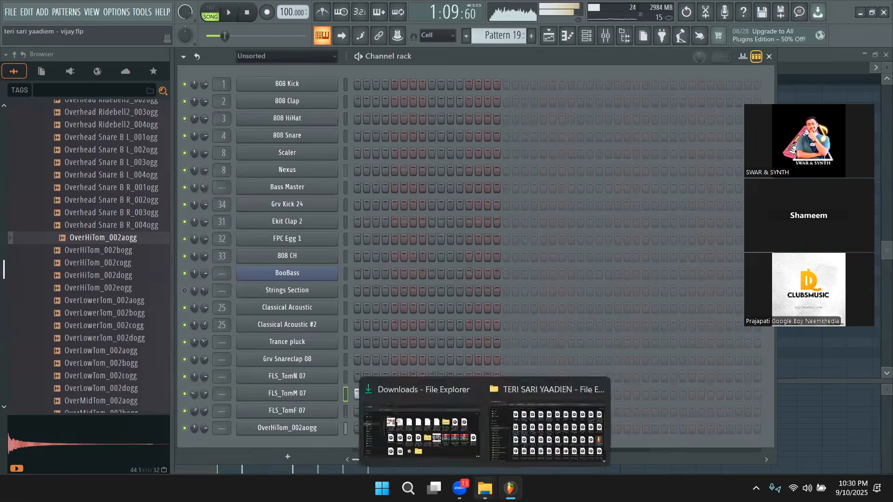
{"action": "left_click", "coordinate": [422, 429]}
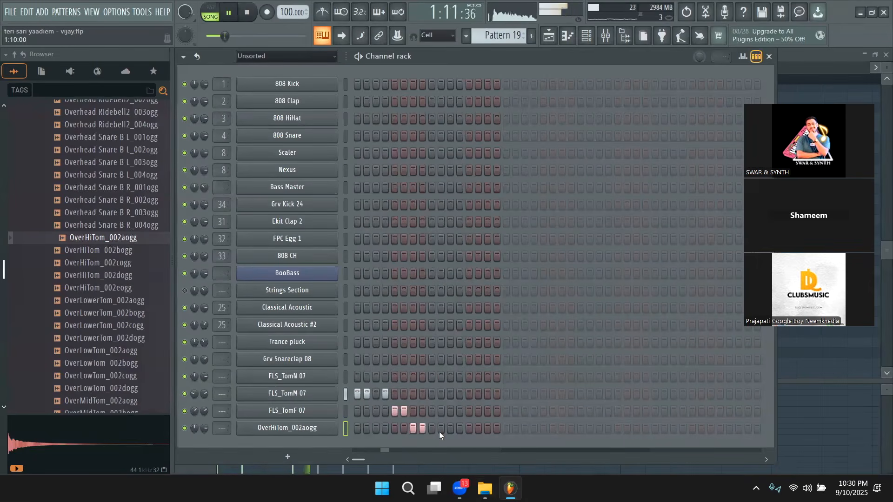
{"action": "key", "text": "space"}
{"action": "left_click", "coordinate": [803, 53]}
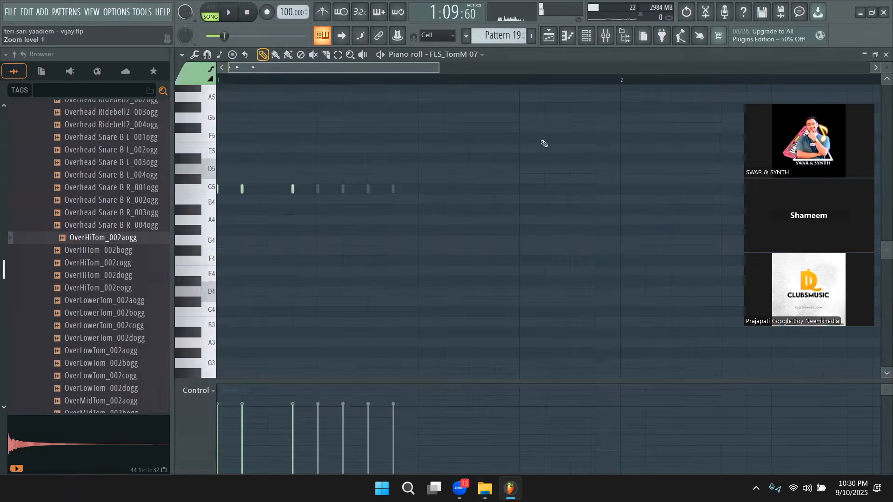
- Return to the Playlist and open the KSHMR VOLUME 3 folder inside SAMPLES PACK in the sample browser
{"action": "left_click", "coordinate": [548, 41]}
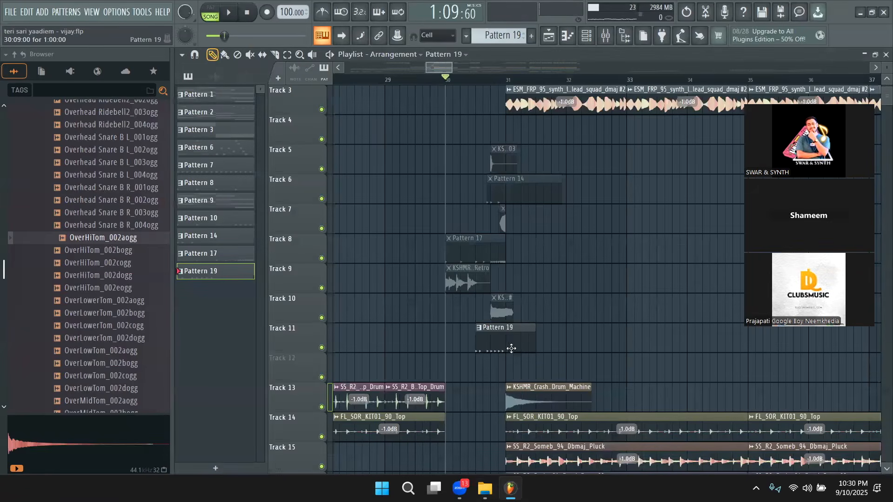
{"action": "scroll", "coordinate": [69, 189], "scroll_direction": "up", "scroll_amount": 15}
{"action": "scroll", "coordinate": [72, 205], "scroll_direction": "down", "scroll_amount": 5}
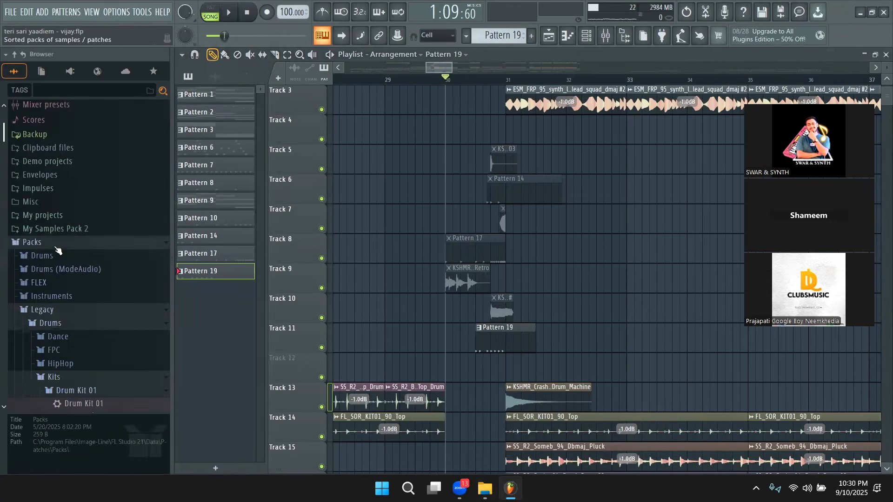
{"action": "left_click", "coordinate": [57, 246]}
{"action": "left_click", "coordinate": [51, 326]}
{"action": "scroll", "coordinate": [58, 260], "scroll_direction": "down", "scroll_amount": 10}
{"action": "scroll", "coordinate": [56, 260], "scroll_direction": "down", "scroll_amount": 20}
{"action": "scroll", "coordinate": [27, 311], "scroll_direction": "down", "scroll_amount": 15}
{"action": "scroll", "coordinate": [44, 276], "scroll_direction": "up", "scroll_amount": 20}
{"action": "scroll", "coordinate": [52, 263], "scroll_direction": "up", "scroll_amount": 10}
{"action": "scroll", "coordinate": [53, 252], "scroll_direction": "down", "scroll_amount": 8}
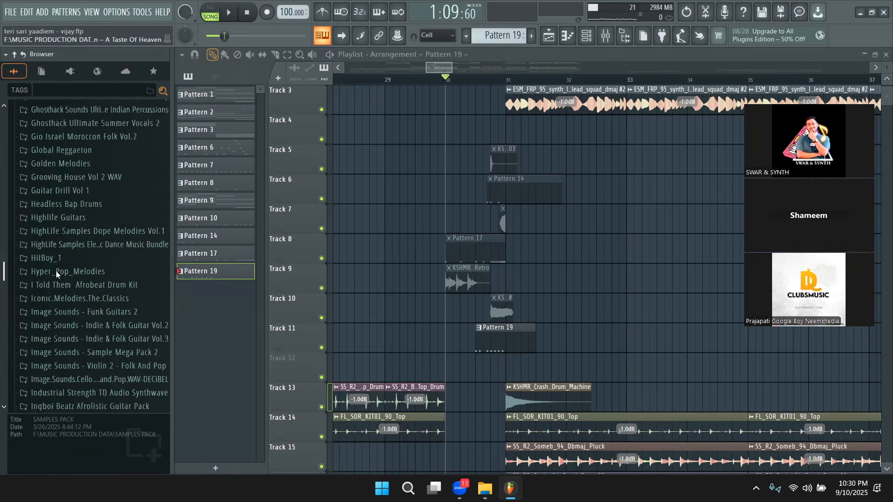
{"action": "scroll", "coordinate": [57, 279], "scroll_direction": "down", "scroll_amount": 15}
{"action": "scroll", "coordinate": [59, 286], "scroll_direction": "up", "scroll_amount": 8}
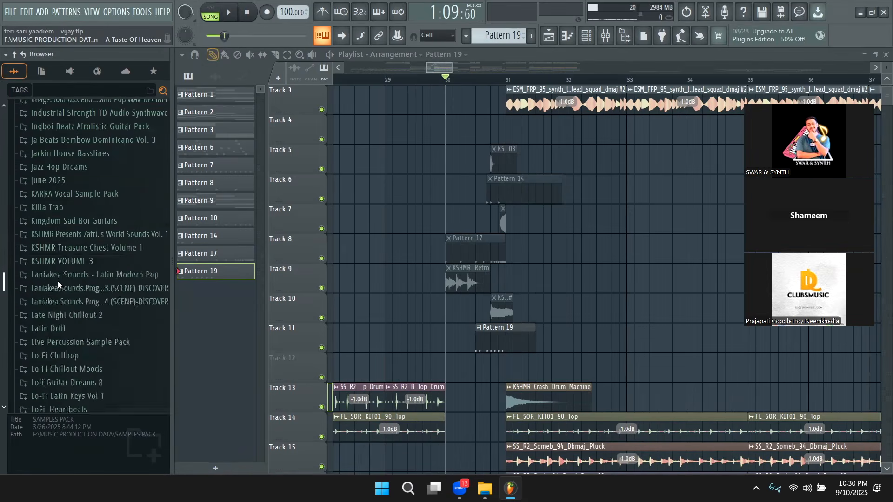
{"action": "left_click", "coordinate": [71, 261]}
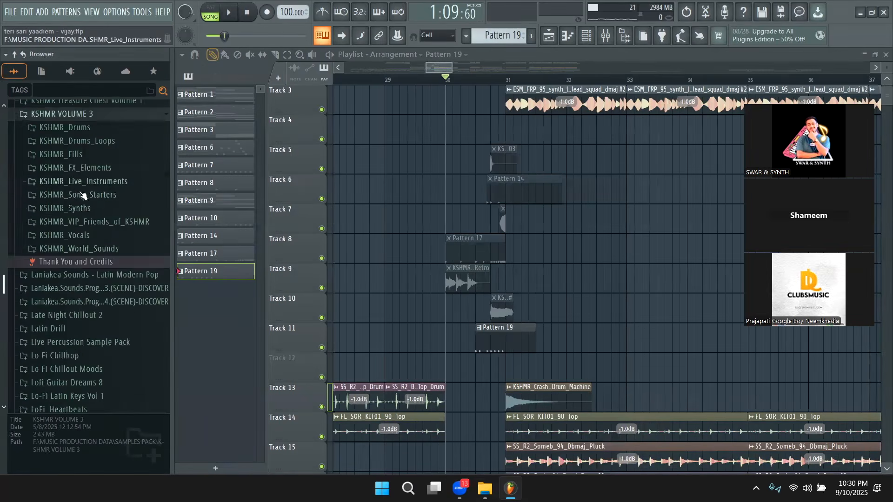
- Open the KSHMR_Sweeps_Up folder under KSHMR_FX_Elements, KSHMR_Sweeps_and_Lazers, and play the song from bar 30
{"action": "left_click", "coordinate": [98, 169]}
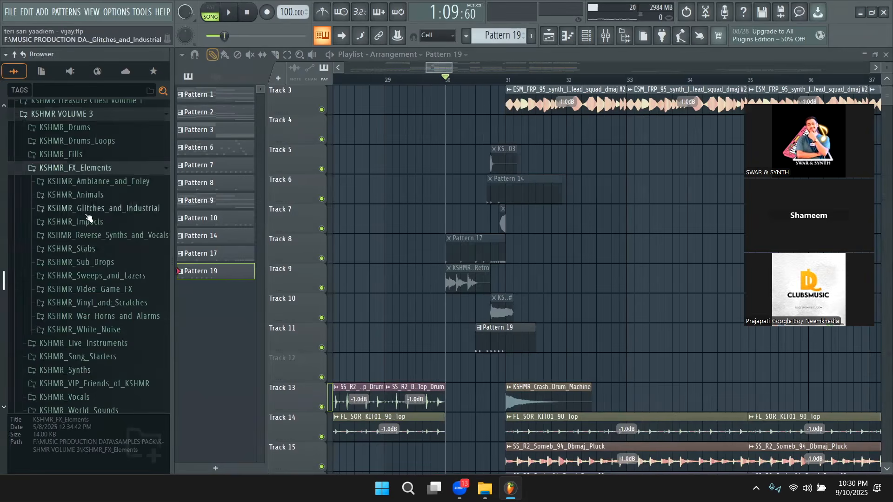
{"action": "left_click", "coordinate": [100, 277]}
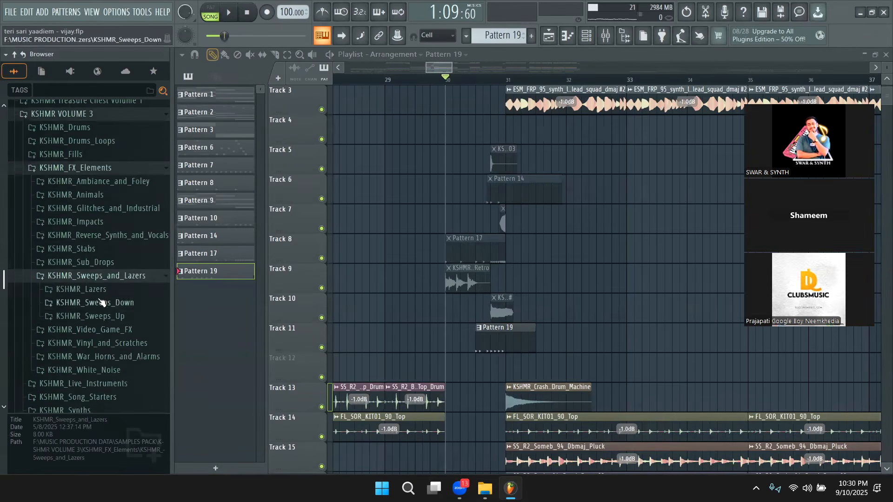
{"action": "left_click", "coordinate": [101, 317]}
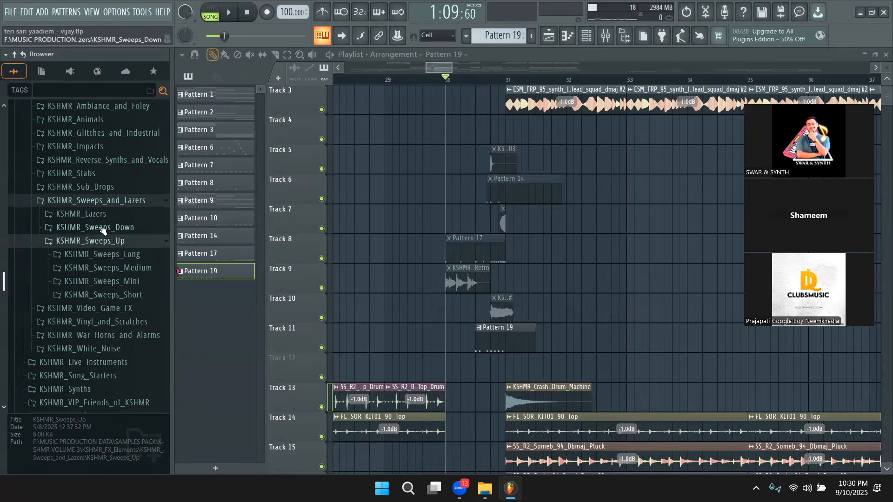
{"action": "key", "text": "space"}
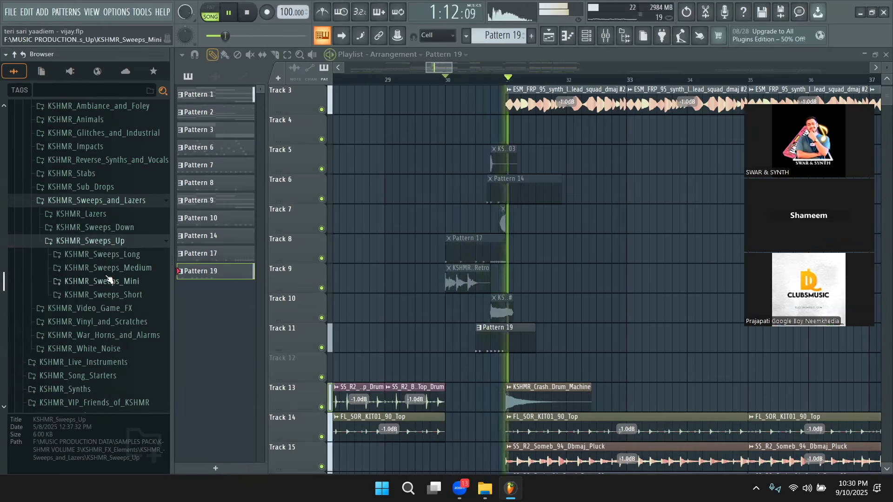
{"action": "key", "text": "space"}
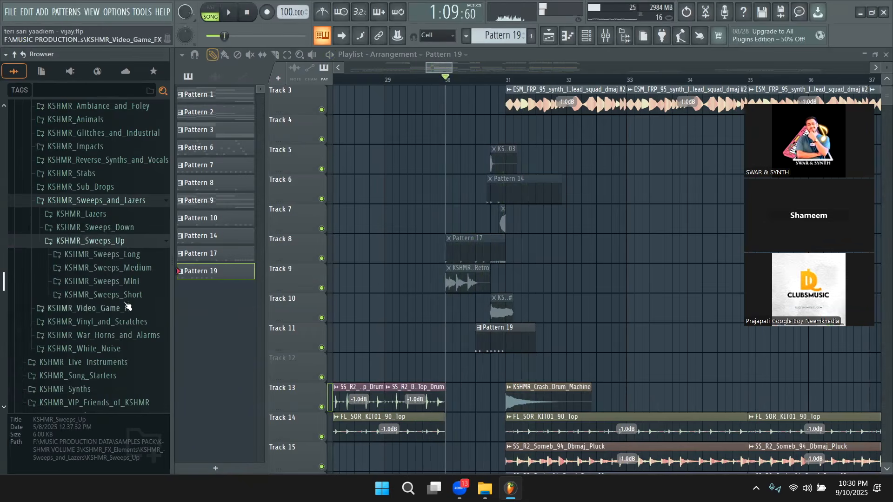
- Preview KSHMR_Medium_Sweep_03 from KSHMR_Sweeps_Medium and place it on Track 12 at bar 30
{"action": "left_click", "coordinate": [108, 268]}
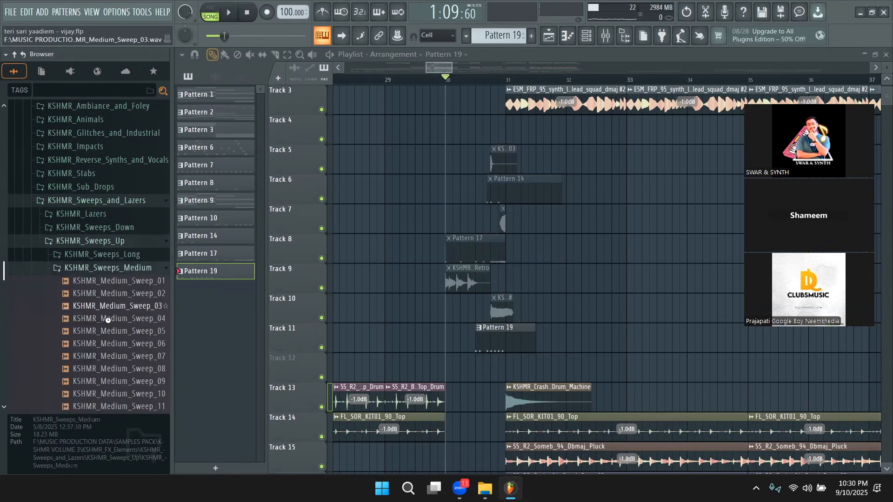
{"action": "scroll", "coordinate": [117, 318], "scroll_direction": "down", "scroll_amount": 4}
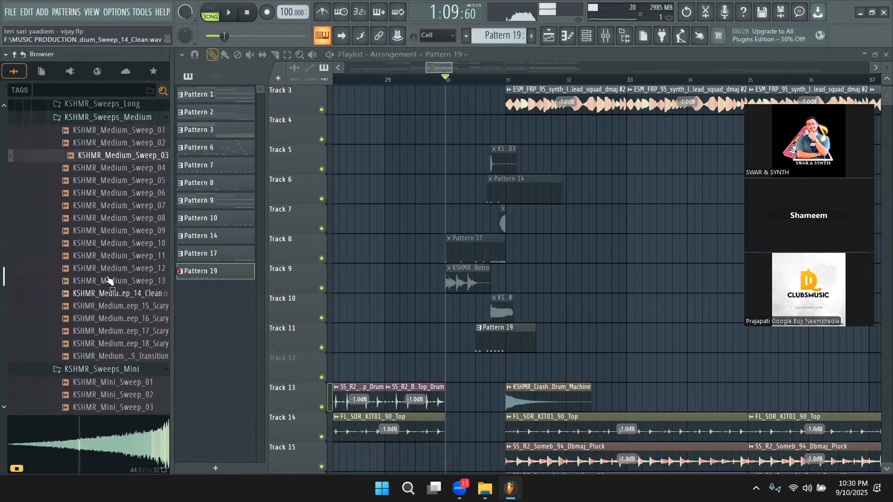
{"action": "left_click_drag", "start_coordinate": [119, 155], "coordinate": [458, 371]}
- Set the time stretching mode of KSHMR_Medium_Sweep_03 to Auto and autodetect its tempo so it fits bar 30
{"action": "double_click", "coordinate": [459, 370]}
{"action": "left_click", "coordinate": [493, 184]}
{"action": "left_click", "coordinate": [479, 200]}
{"action": "right_click", "coordinate": [436, 191]}
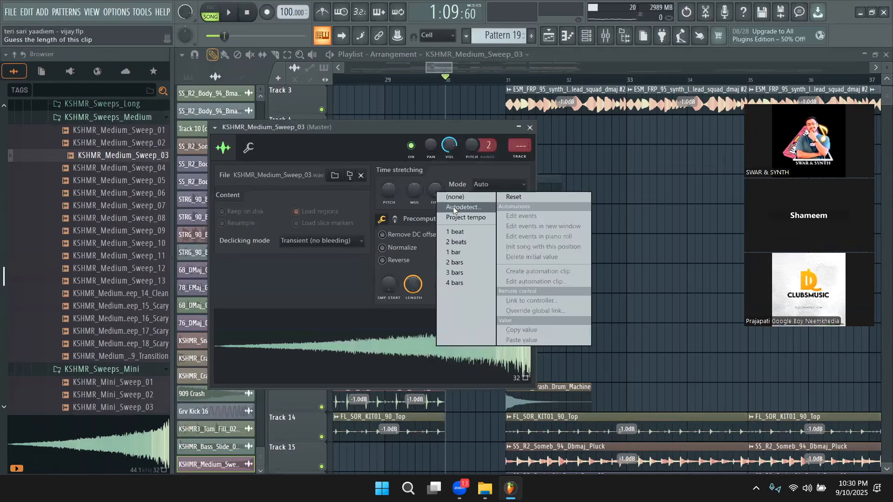
{"action": "left_click", "coordinate": [453, 209]}
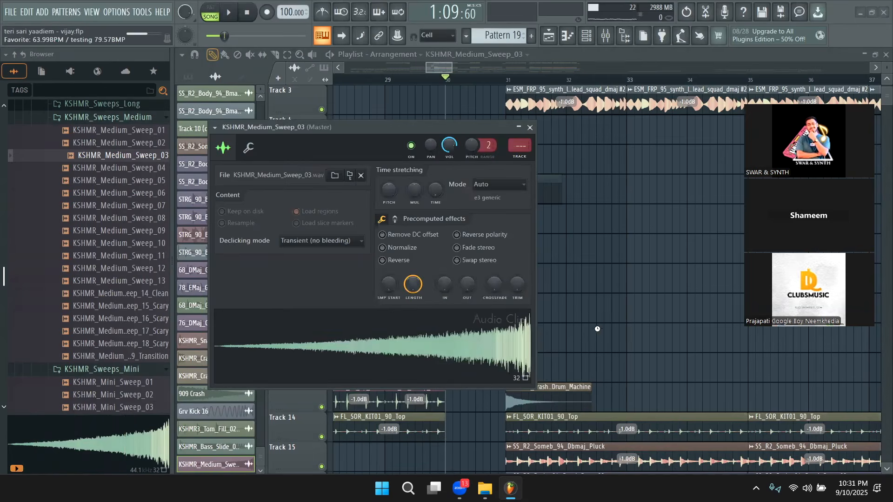
{"action": "left_click", "coordinate": [598, 320]}
- Play the transition from bar 30 and lower the channel volume of KSHMR_Medium_Sweep_03 to about 25%
{"action": "key", "text": "space"}
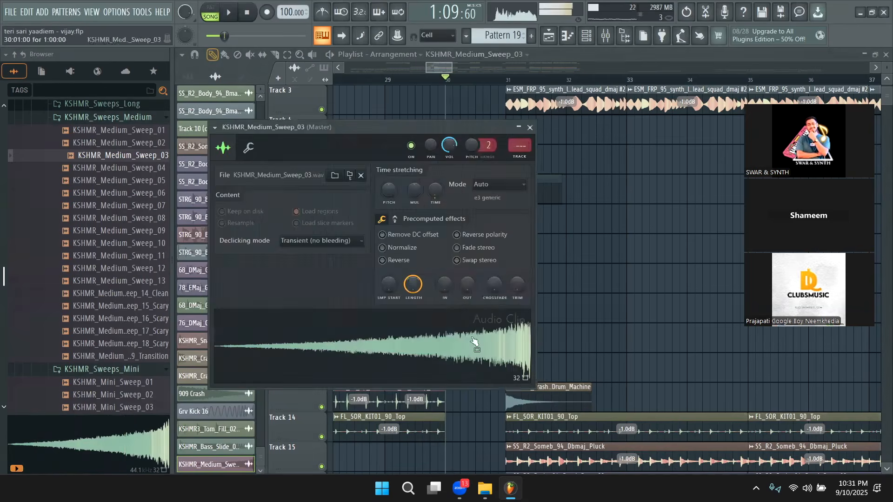
{"action": "key", "text": "space"}
{"action": "key", "text": "space"}
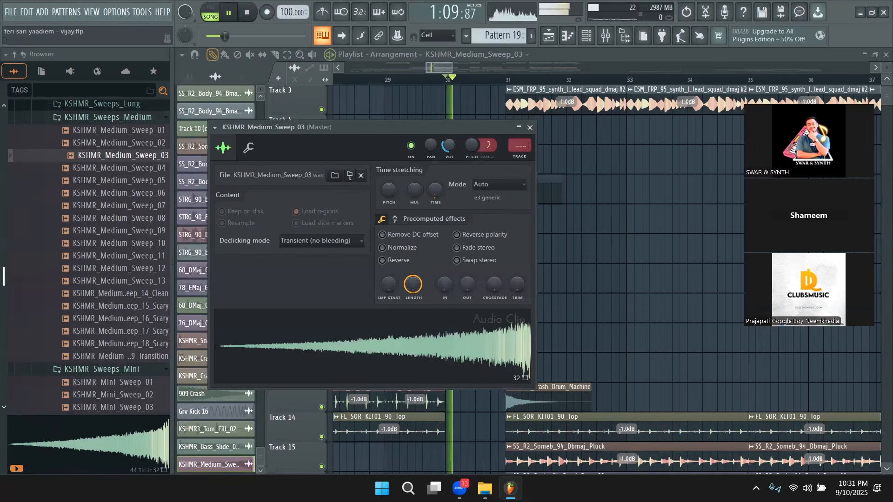
{"action": "left_click", "coordinate": [572, 244]}
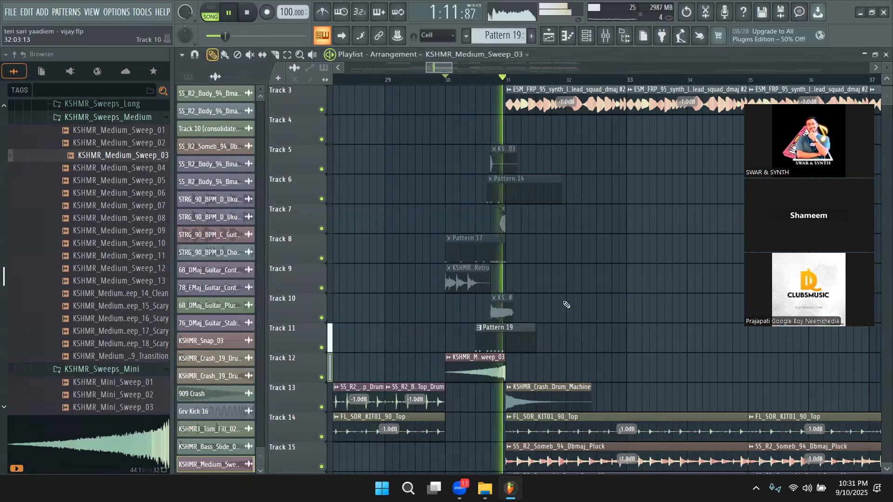
{"action": "key", "text": "space"}
{"action": "double_click", "coordinate": [472, 368]}
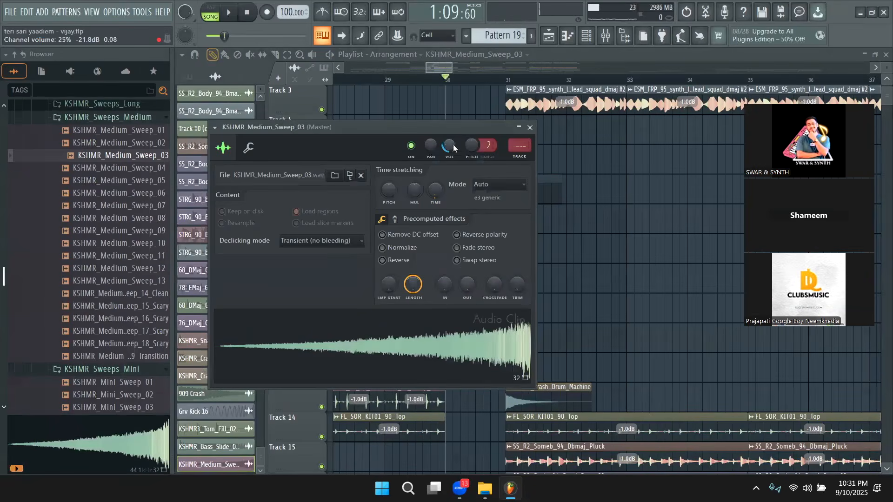
{"action": "right_click", "coordinate": [666, 337]}
- Audition the clean, complex and flutter downsweeps in the KSHMR_Sweeps_Down folder
{"action": "left_click", "coordinate": [131, 119]}
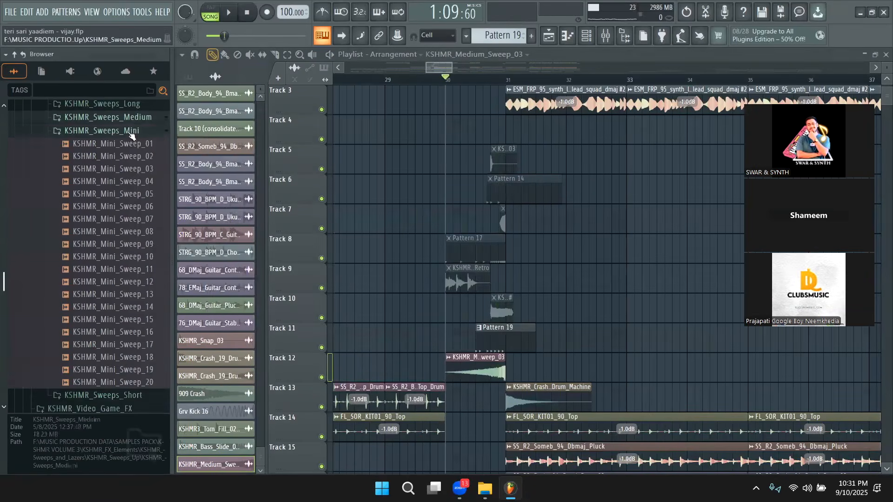
{"action": "left_click", "coordinate": [132, 132]}
{"action": "scroll", "coordinate": [112, 195], "scroll_direction": "up", "scroll_amount": 4}
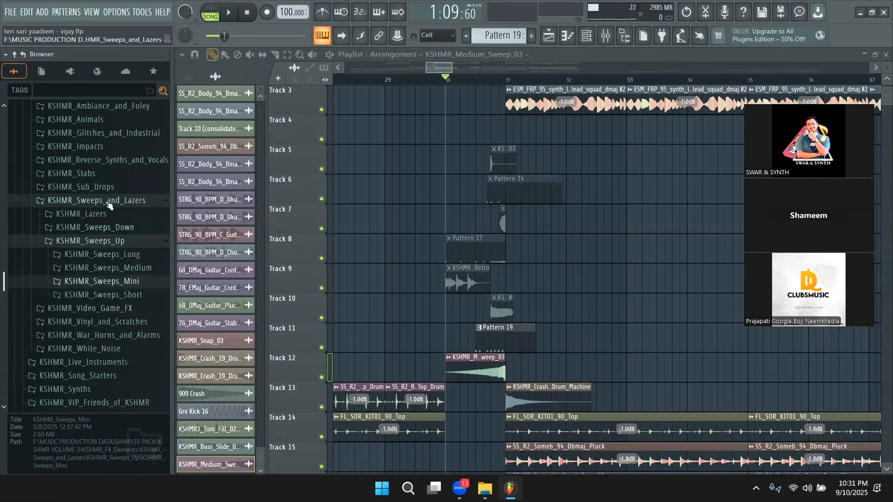
{"action": "left_click", "coordinate": [100, 227]}
{"action": "left_click", "coordinate": [98, 254]}
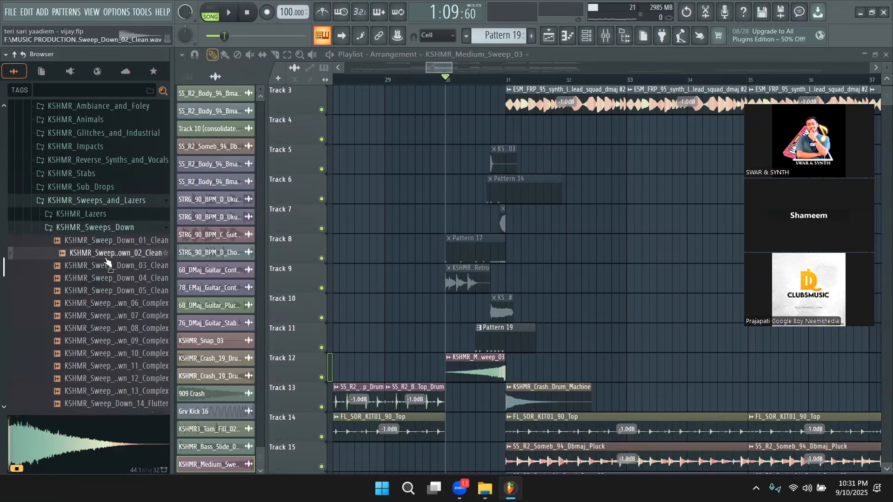
{"action": "left_click", "coordinate": [111, 314]}
{"action": "scroll", "coordinate": [113, 313], "scroll_direction": "down", "scroll_amount": 2}
{"action": "left_click", "coordinate": [118, 292]}
{"action": "left_click", "coordinate": [118, 315]}
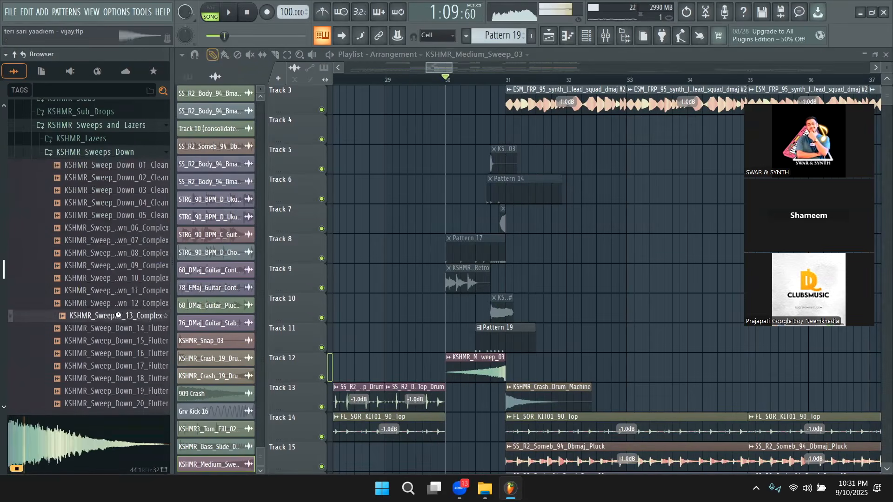
{"action": "scroll", "coordinate": [118, 321], "scroll_direction": "down", "scroll_amount": 2}
{"action": "left_click", "coordinate": [117, 290]}
{"action": "scroll", "coordinate": [107, 267], "scroll_direction": "up", "scroll_amount": 3}
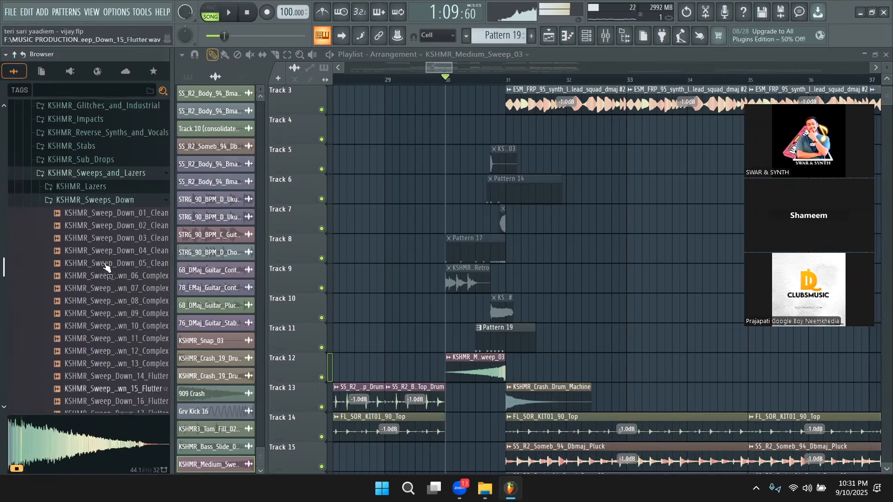
- Preview KSHMR_Sweep_Down_03_Clean and place it on Track 12 at bar 31, right after the upsweep
{"action": "scroll", "coordinate": [107, 267], "scroll_direction": "up", "scroll_amount": 2}
{"action": "left_click", "coordinate": [113, 266]}
{"action": "left_click_drag", "start_coordinate": [502, 370], "coordinate": [506, 371]}
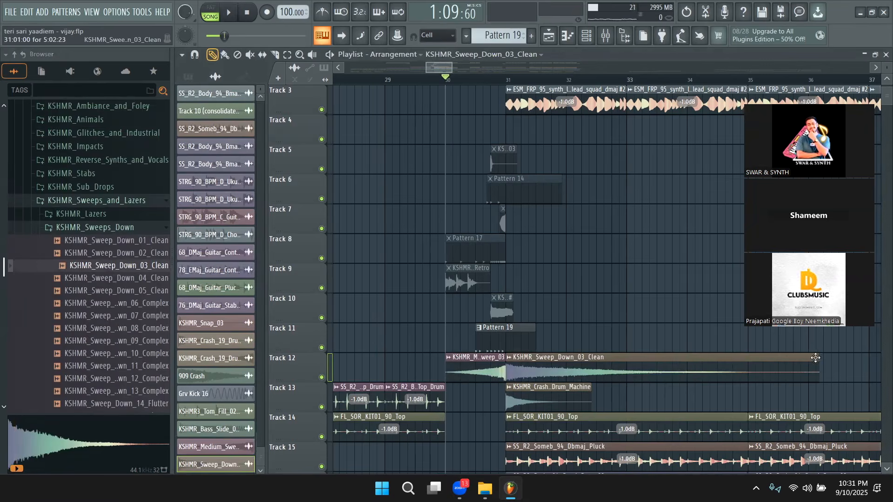
- Set the stretching mode of KSHMR_Sweep_Down_03_Clean to Auto and stretch the clip to a length of 4:12:23
{"action": "left_click_drag", "start_coordinate": [820, 357], "coordinate": [805, 376]}
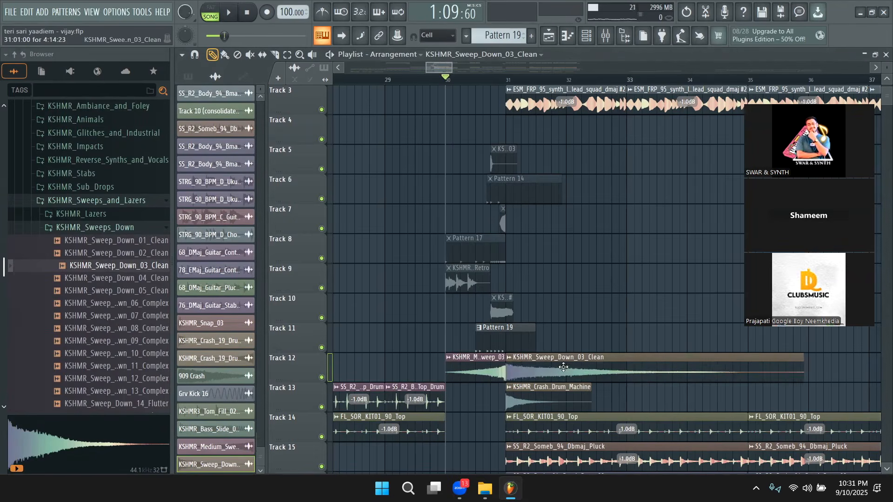
{"action": "double_click", "coordinate": [520, 366]}
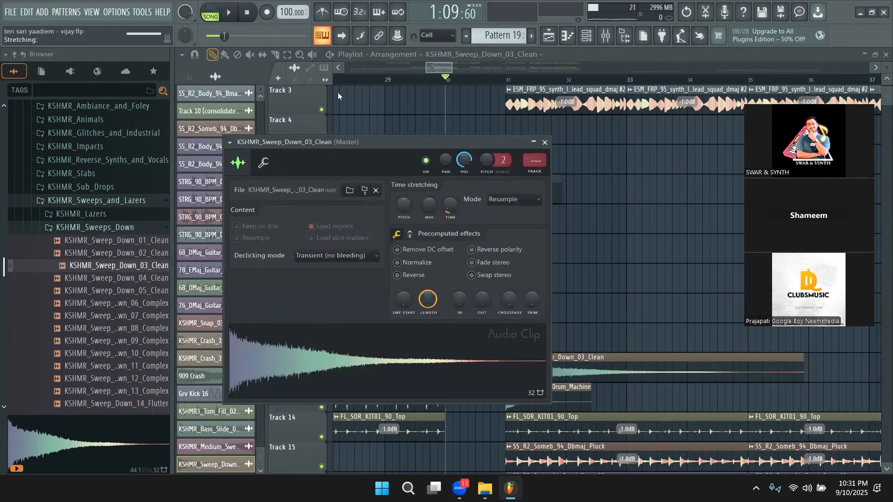
{"action": "key", "text": "Escape"}
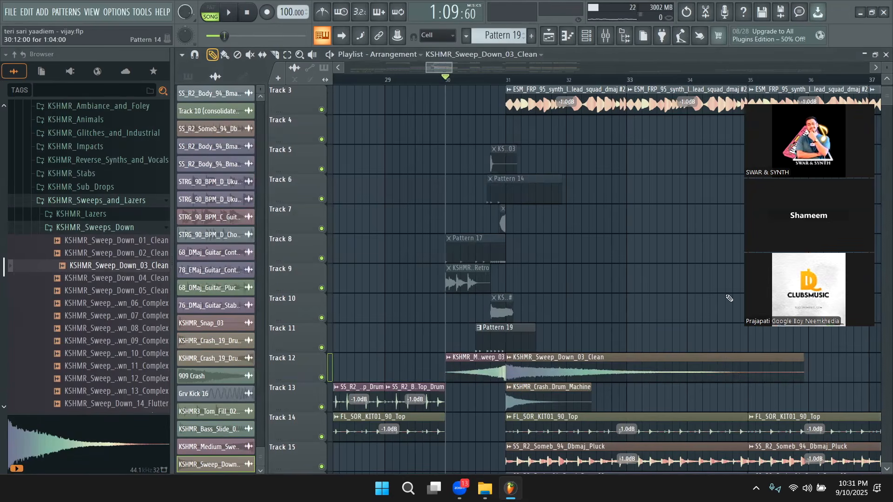
{"action": "mouse_move", "coordinate": [806, 360]}
{"action": "left_mouse_down"}
{"action": "mouse_move", "coordinate": [608, 364]}
{"action": "mouse_move", "coordinate": [796, 365]}
{"action": "left_mouse_up"}
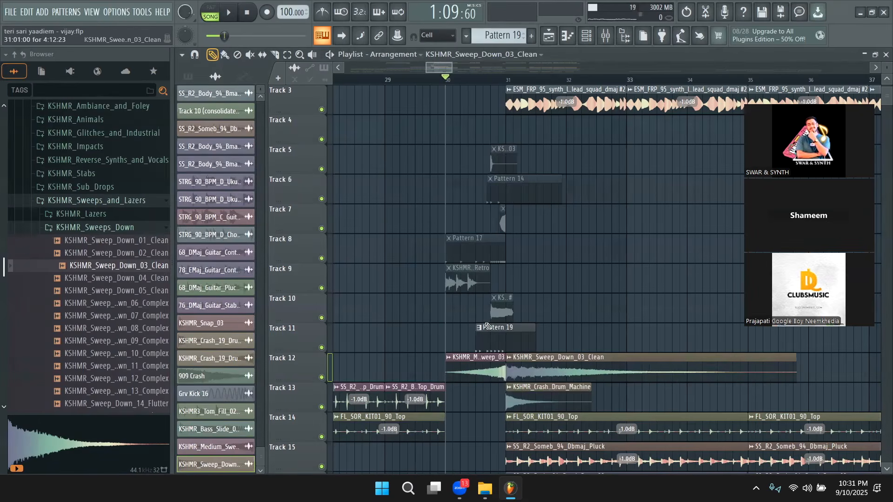
- Trim the KSHMR_Sweep_Down_03_Clean clip to end with the Track 13 crash clip and fade it out across its length
{"action": "left_click_drag", "start_coordinate": [739, 362], "coordinate": [612, 364]}
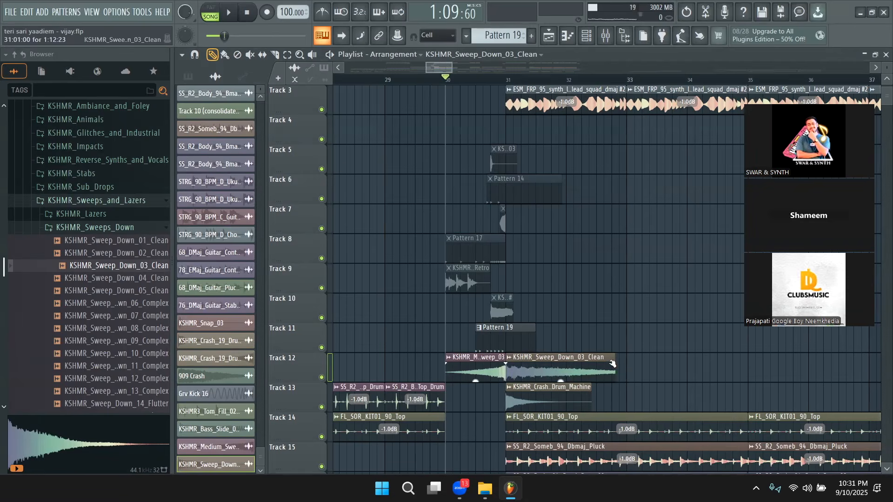
{"action": "left_click_drag", "start_coordinate": [617, 365], "coordinate": [534, 343]}
{"action": "left_click_drag", "start_coordinate": [614, 358], "coordinate": [586, 358]}
{"action": "double_click", "coordinate": [553, 360]}
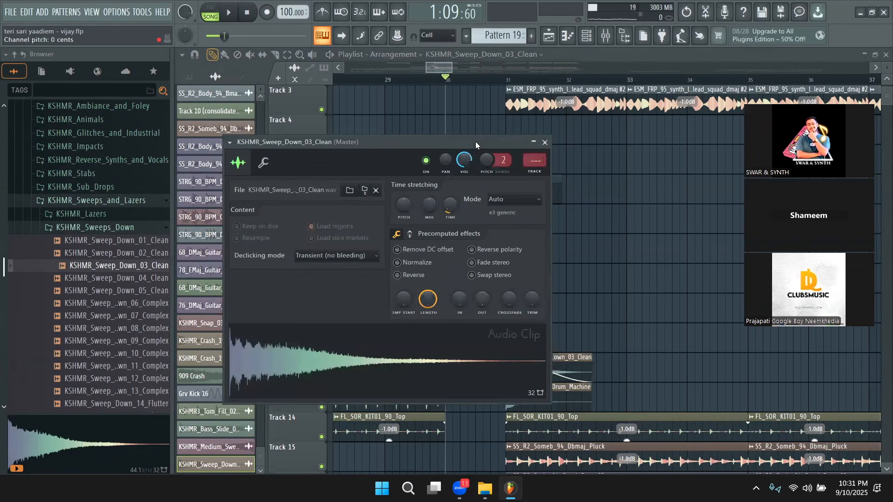
{"action": "left_click", "coordinate": [544, 142]}
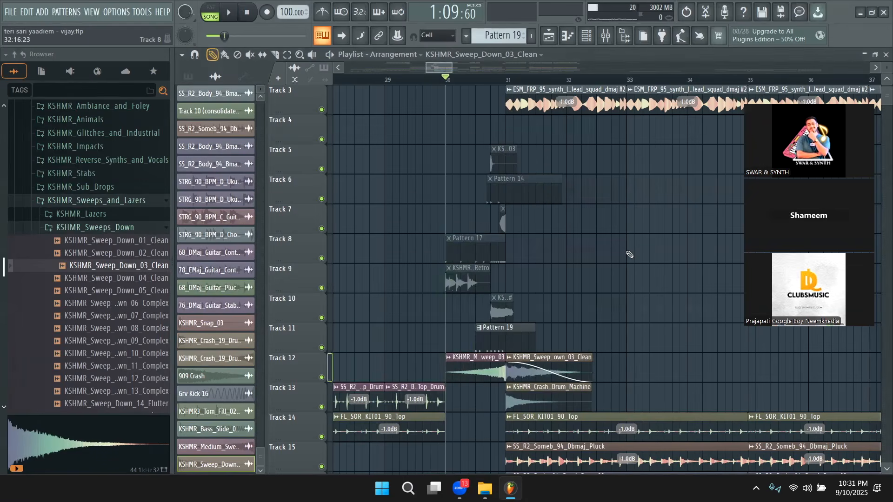
- Set the fade-out tension of the KSHMR_Sweep_Down_03_Clean clip on Track 12 to -55% and play the transition from bar 30
{"action": "key", "text": "space"}
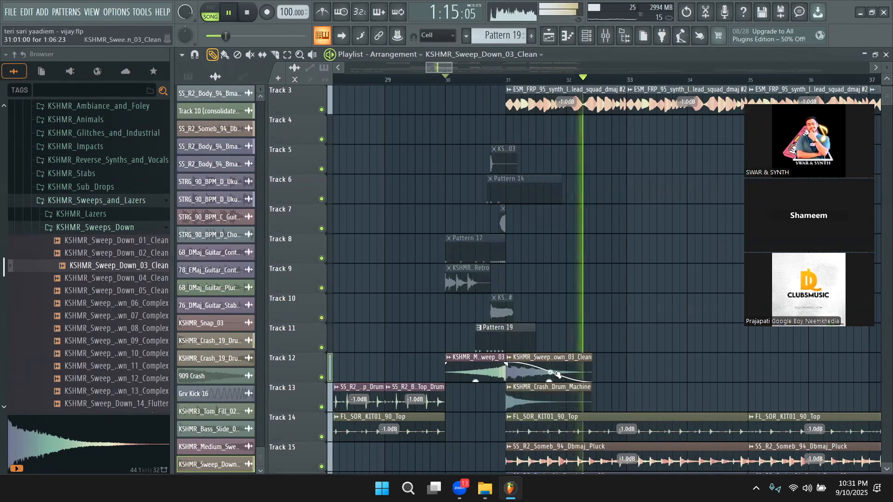
{"action": "key", "text": "space"}
{"action": "left_click_drag", "start_coordinate": [551, 372], "coordinate": [551, 375]}
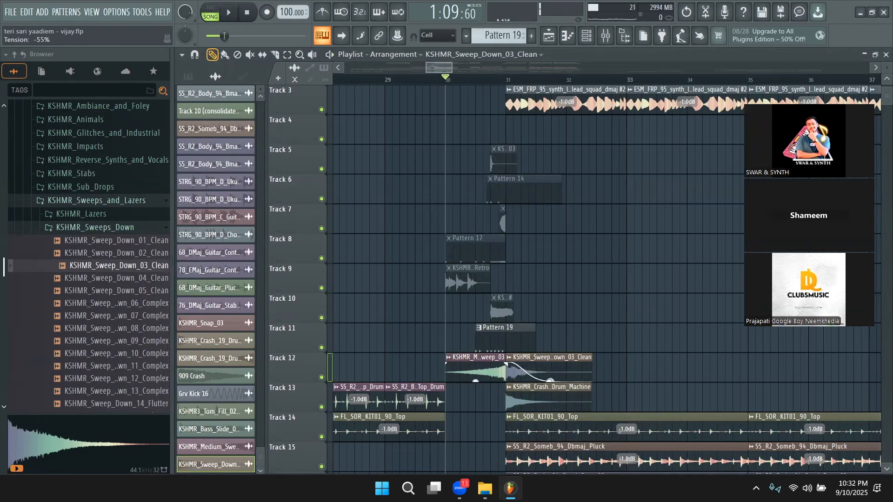
{"action": "key", "text": "space"}
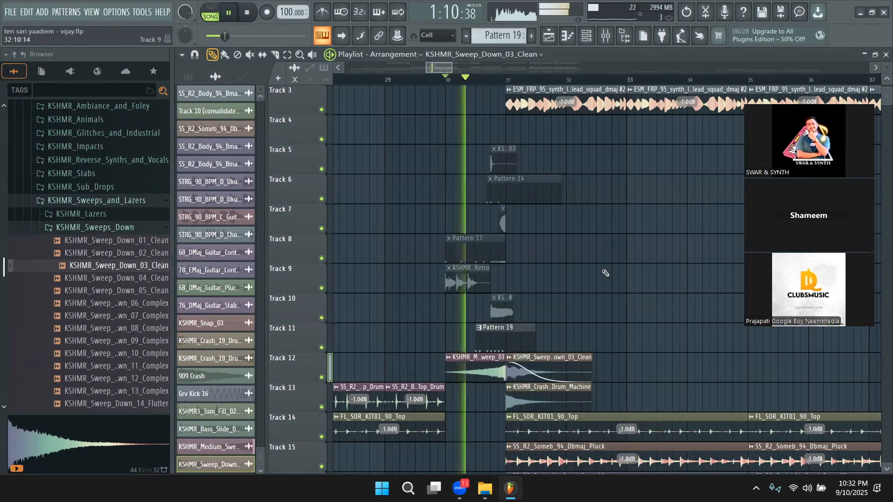
- Set the channel volume of the KSHMR_Medium_Sweep_03 audio clip to 23%
{"action": "double_click", "coordinate": [467, 367]}
{"action": "key", "text": "space"}
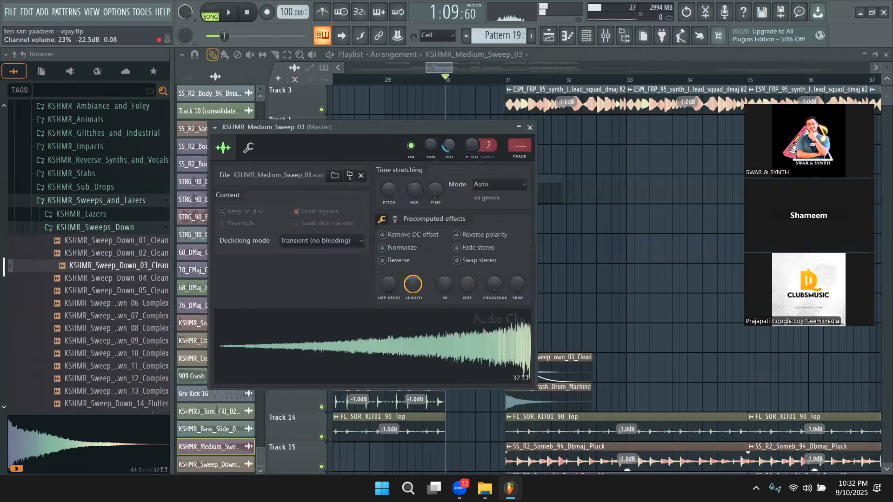
{"action": "key", "text": "Escape"}
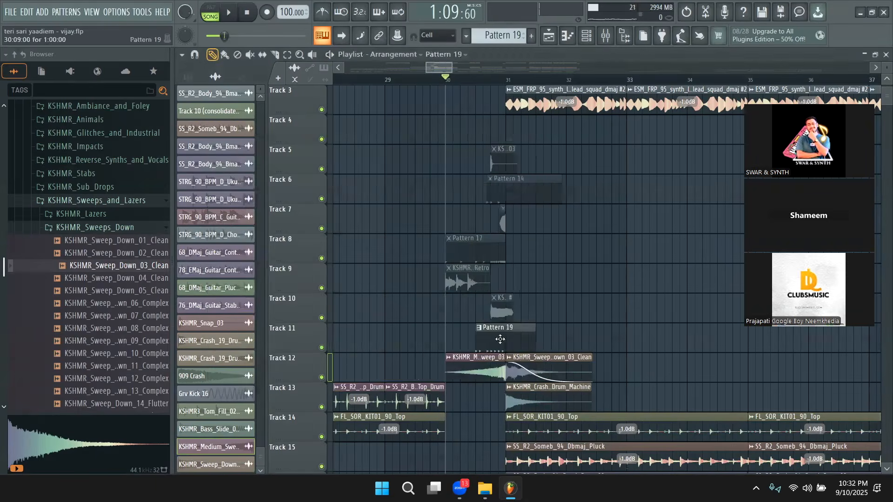
- Rebalance the tom channel volumes of Pattern 19 in the channel rack while the song plays from bar 30
{"action": "key", "text": "F7"}
{"action": "left_click", "coordinate": [587, 36]}
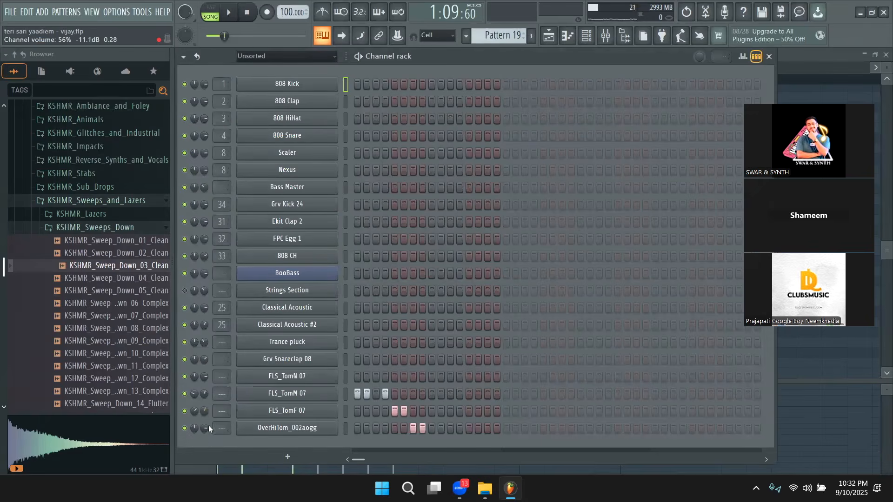
{"action": "key", "text": "space"}
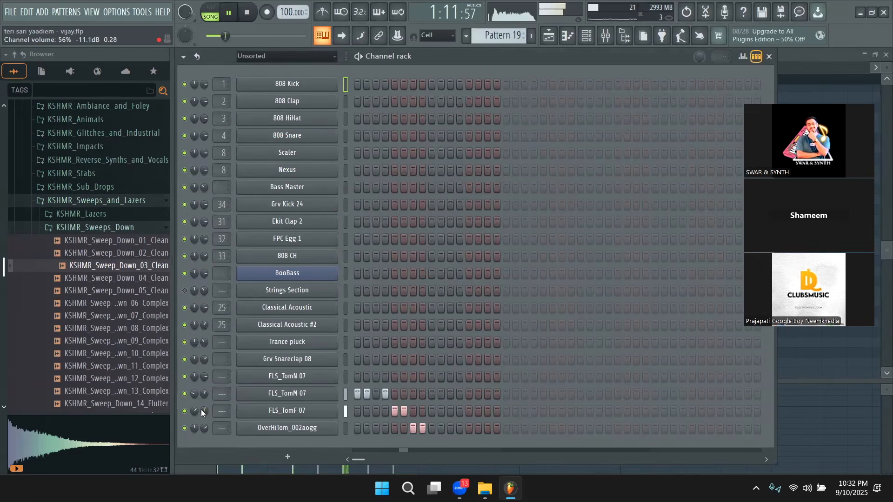
{"action": "scroll", "coordinate": [200, 431], "scroll_direction": "up", "scroll_amount": 3}
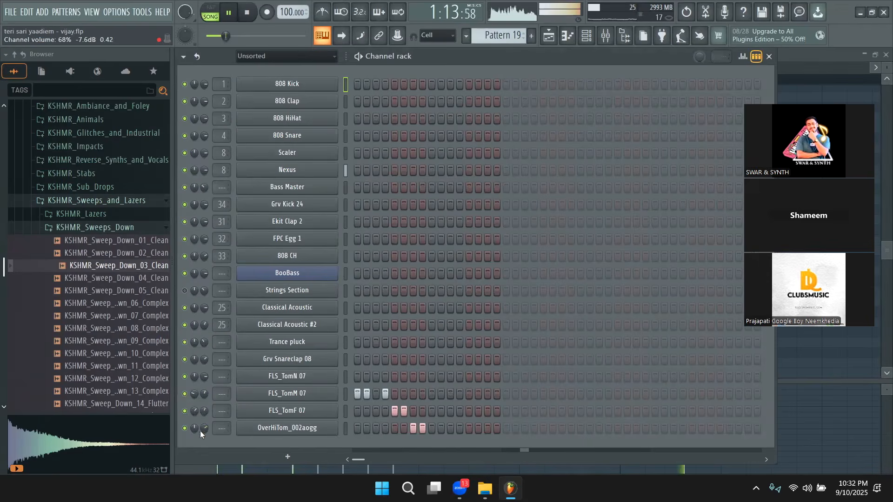
{"action": "scroll", "coordinate": [201, 420], "scroll_direction": "down", "scroll_amount": 3}
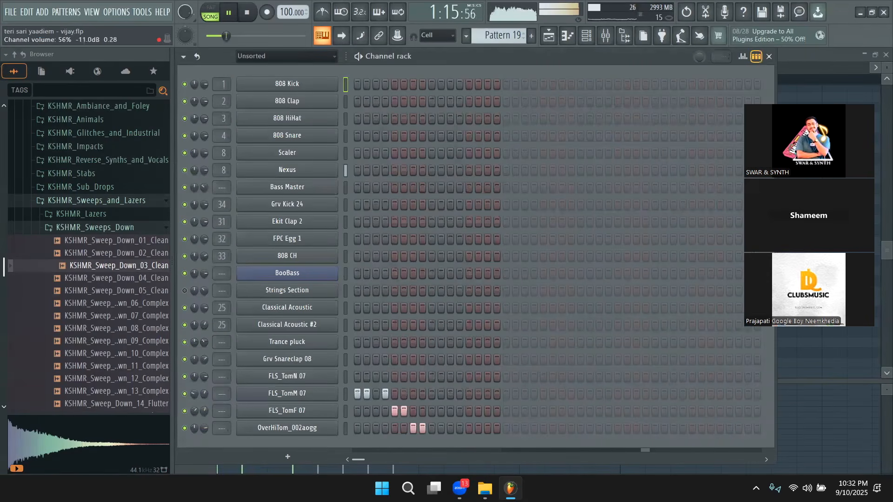
{"action": "left_click_drag", "start_coordinate": [199, 400], "coordinate": [199, 404]}
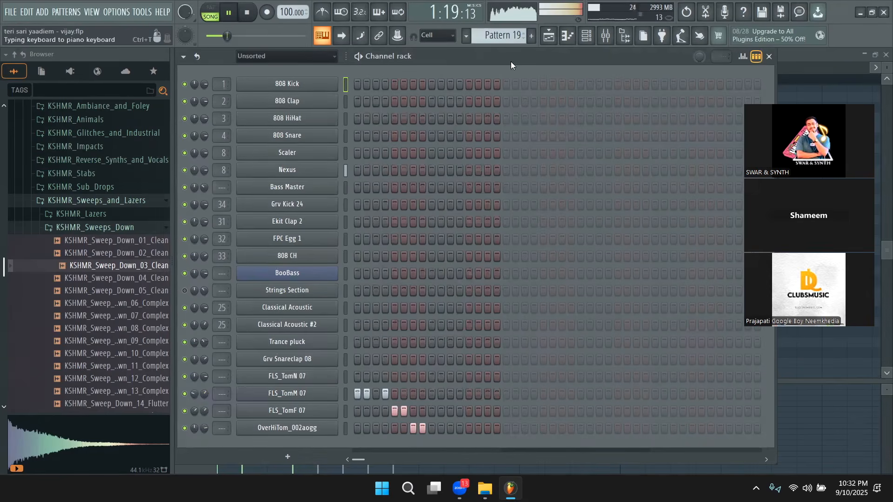
{"action": "key", "text": "space"}
- Mute Pattern 19 and both Track 12 sweeps, unmute the KSHMR_Snap_03 clip, and audition it from bar 29
{"action": "key", "text": "F5"}
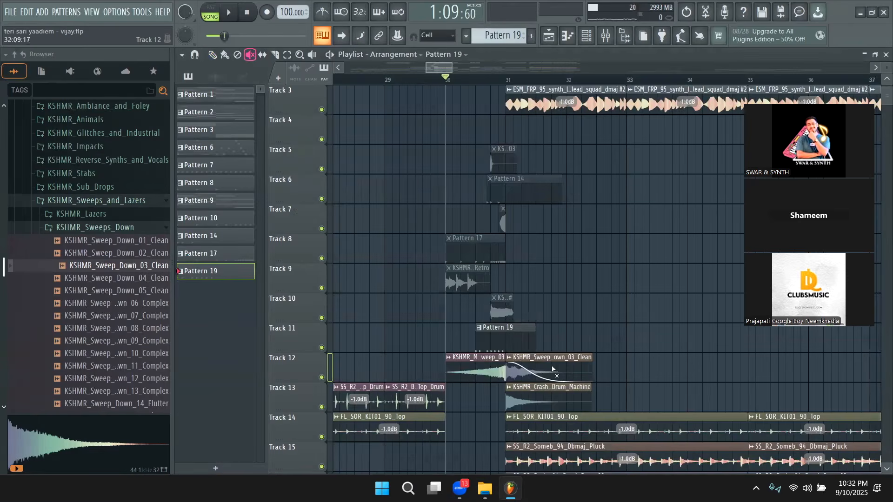
{"action": "left_click_drag", "start_coordinate": [552, 369], "coordinate": [459, 363]}
{"action": "left_click", "coordinate": [493, 148]}
{"action": "left_click", "coordinate": [392, 79]}
{"action": "key", "text": "space"}
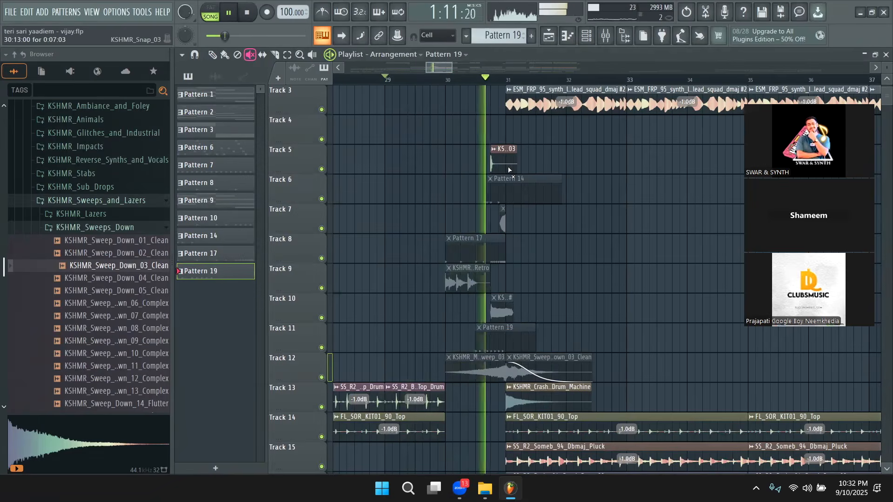
{"action": "key", "text": "space"}
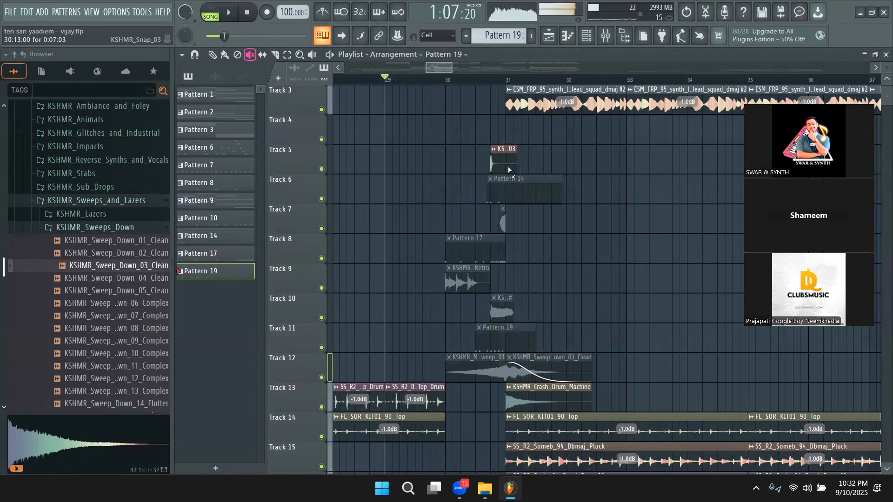
- Mute the snap clip and audition Pattern 14 together with the Grv Kick 16 clip on Track 7
{"action": "left_click", "coordinate": [513, 167]}
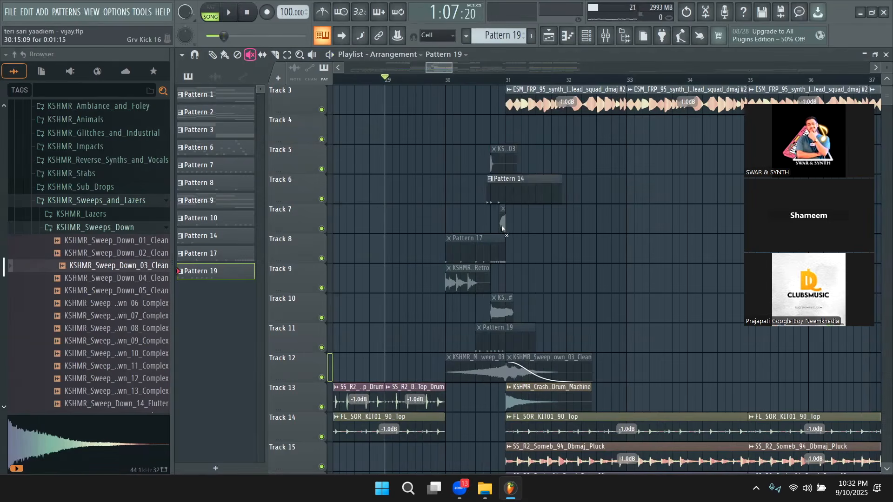
{"action": "key", "text": "space"}
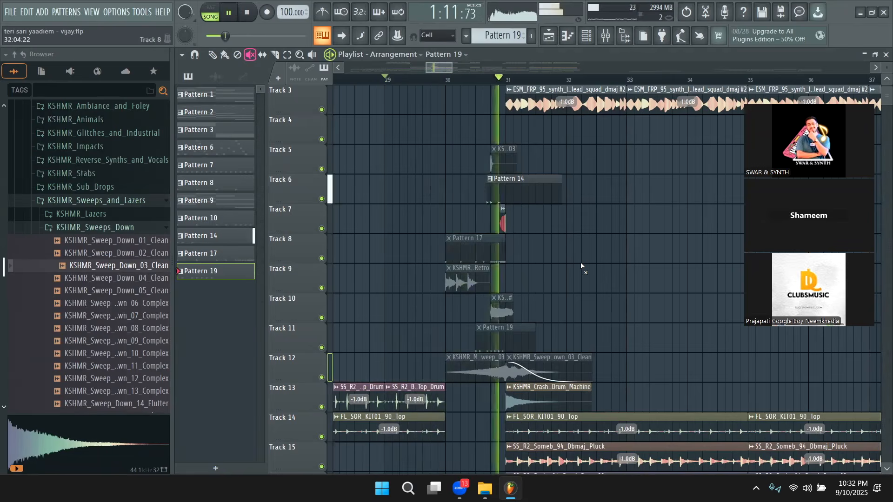
{"action": "key", "text": "space"}
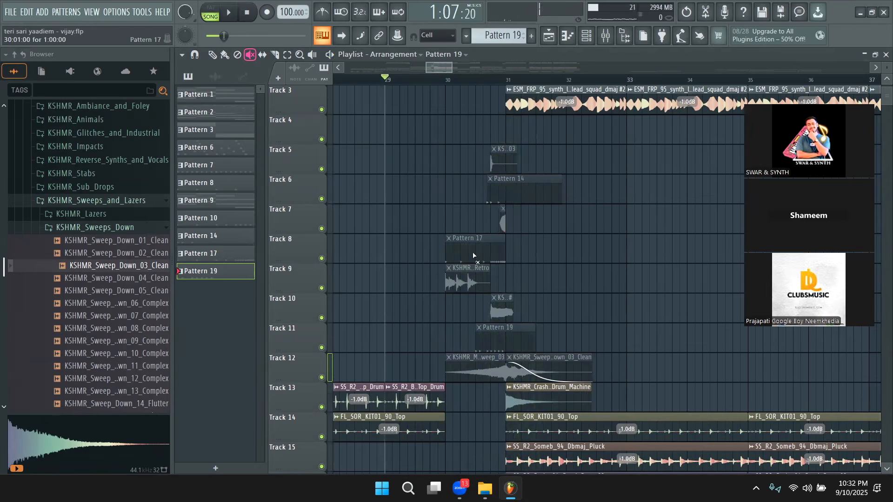
- Audition Pattern 17 by itself, and then only the tom fill on Track 9 with the clip on Track 10
{"action": "key", "text": "space"}
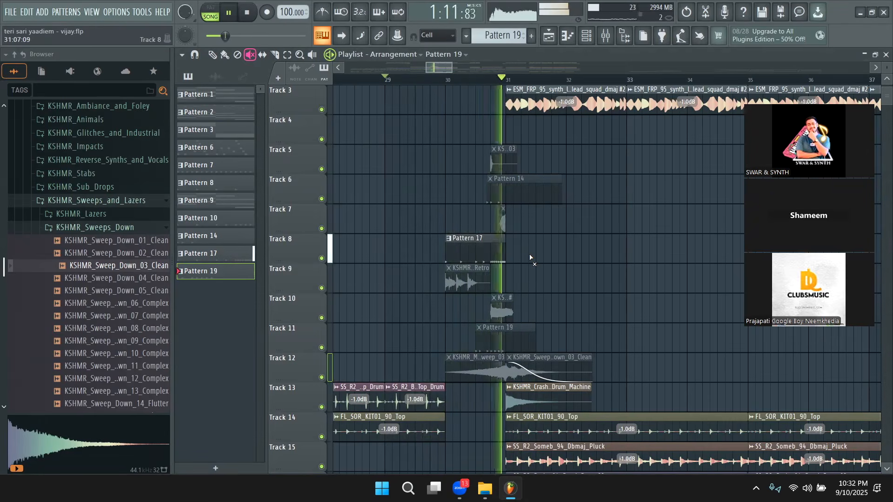
{"action": "key", "text": "space"}
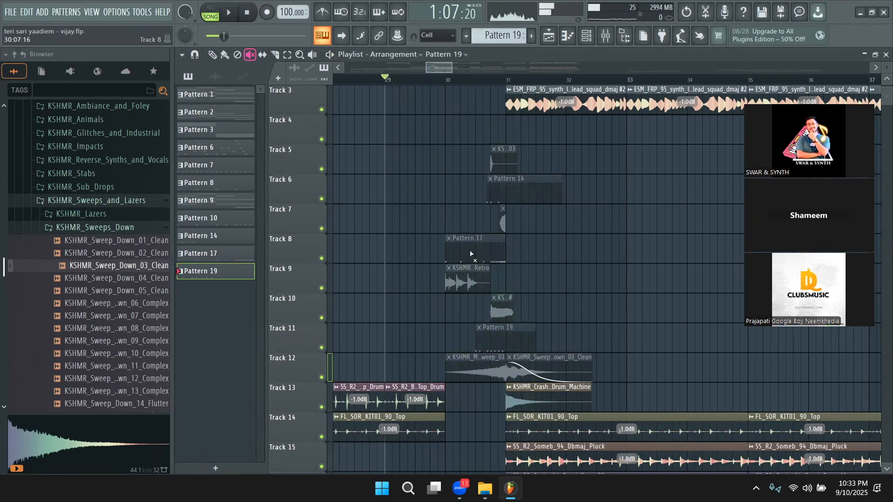
{"action": "left_click", "coordinate": [474, 287]}
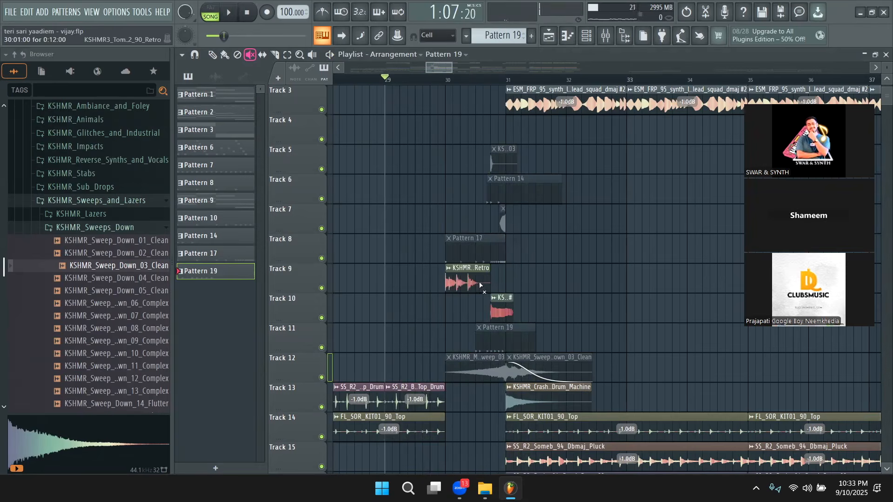
{"action": "key", "text": "space"}
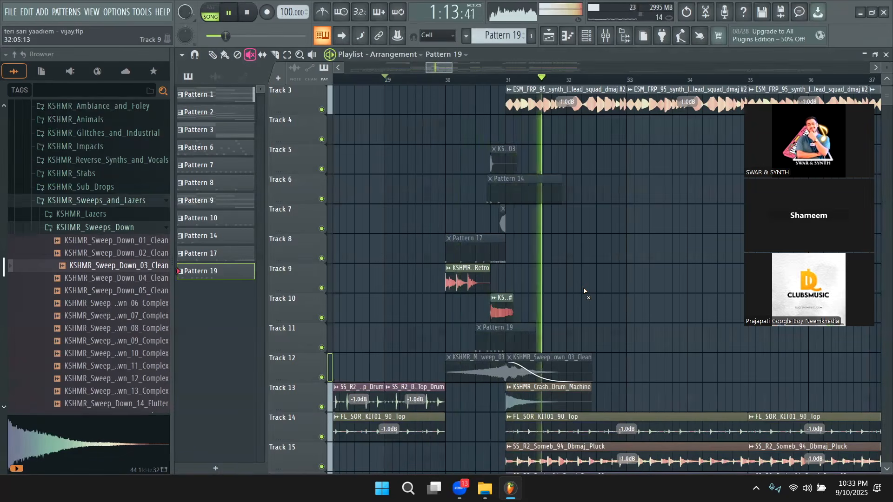
{"action": "key", "text": "space"}
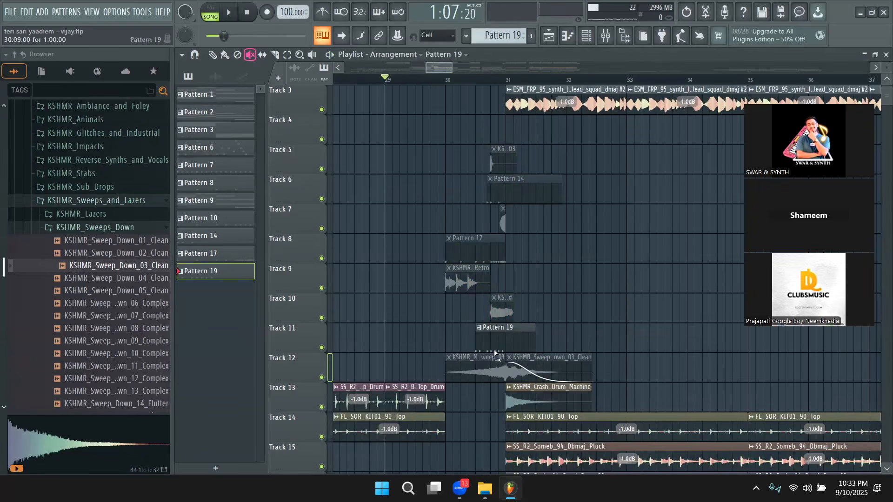
- Audition Pattern 19 on Track 11 by itself from bar 29 and mute it again
{"action": "key", "text": "space"}
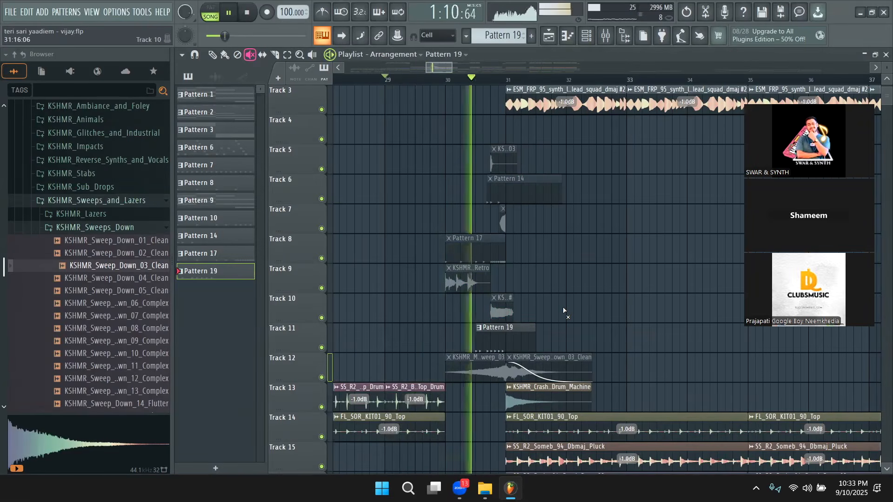
{"action": "key", "text": "space"}
{"action": "left_click", "coordinate": [515, 333]}
- Unmute both sweep clips on Track 12 and audition the transition from bar 29
{"action": "left_click", "coordinate": [491, 372]}
{"action": "left_click", "coordinate": [569, 360]}
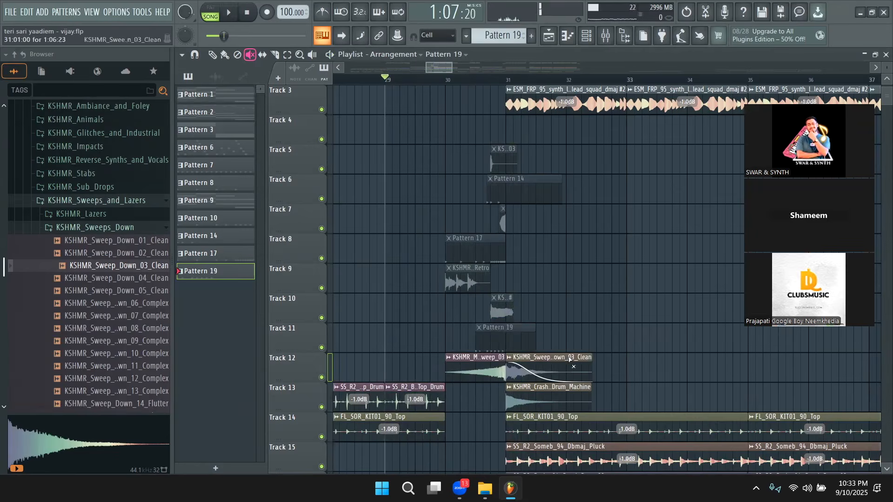
{"action": "key", "text": "space"}
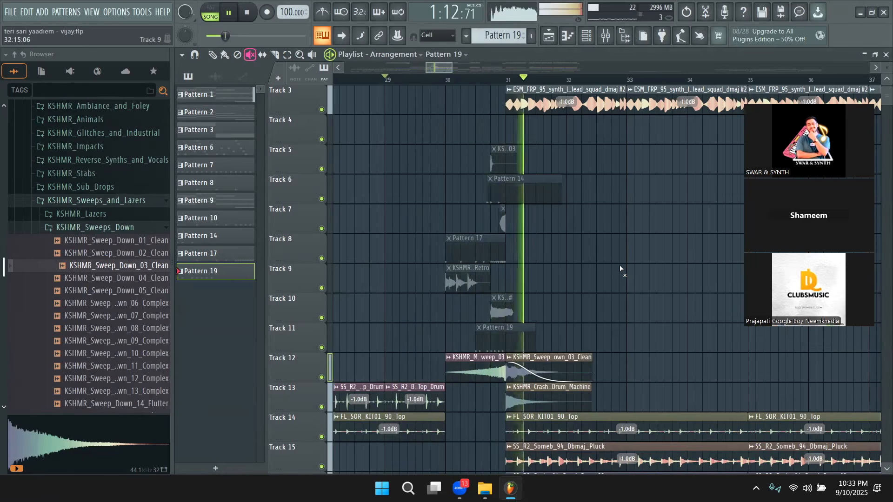
{"action": "key", "text": "space"}
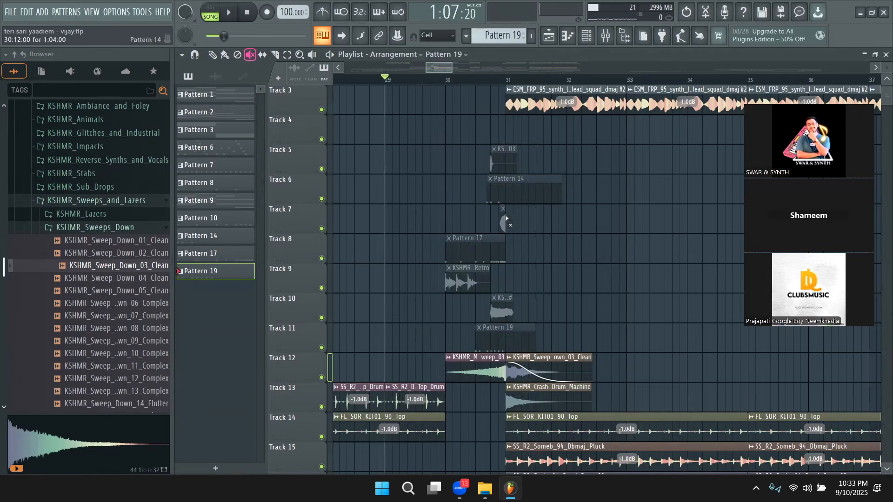
- Unmute the Grv Kick 16 clip on Track 7 and audition it with the sweeps from bar 30
{"action": "left_click", "coordinate": [447, 79]}
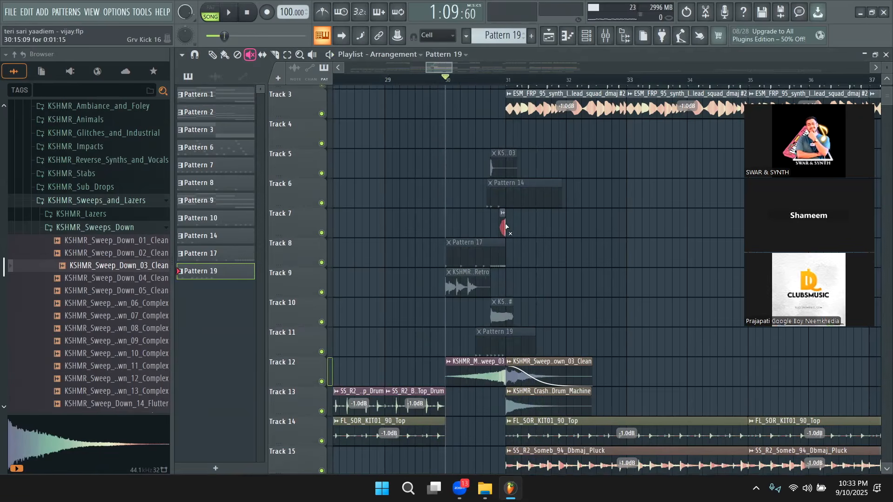
{"action": "key", "text": "space"}
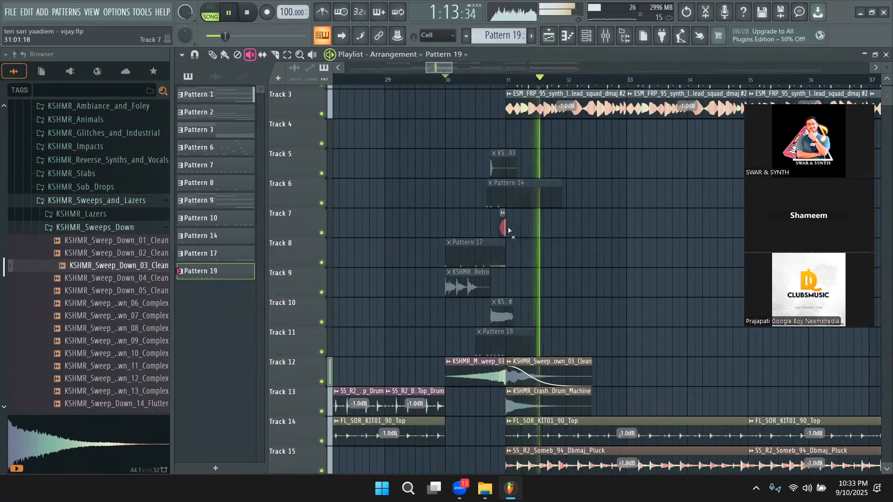
{"action": "key", "text": "space"}
- Mute KSHMR_Medium_Sweep_03, slice Pattern 17 where the Track 10 clip begins, and audition only its first part
{"action": "left_click", "coordinate": [492, 363]}
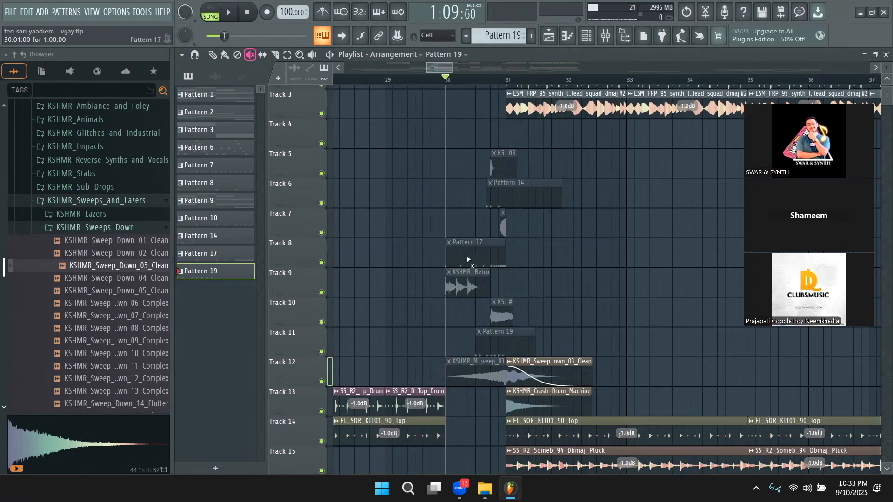
{"action": "left_click", "coordinate": [494, 246]}
{"action": "key", "text": "c"}
{"action": "key", "text": "space"}
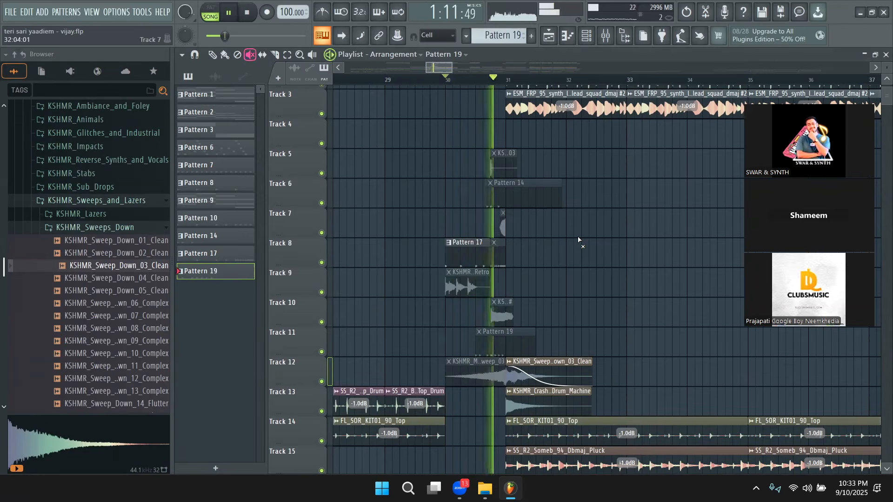
{"action": "key", "text": "space"}
- Audition the Track 10 clip with the first part of Pattern 17 from bar 30, and mute both
{"action": "left_click", "coordinate": [511, 319]}
{"action": "key", "text": "space"}
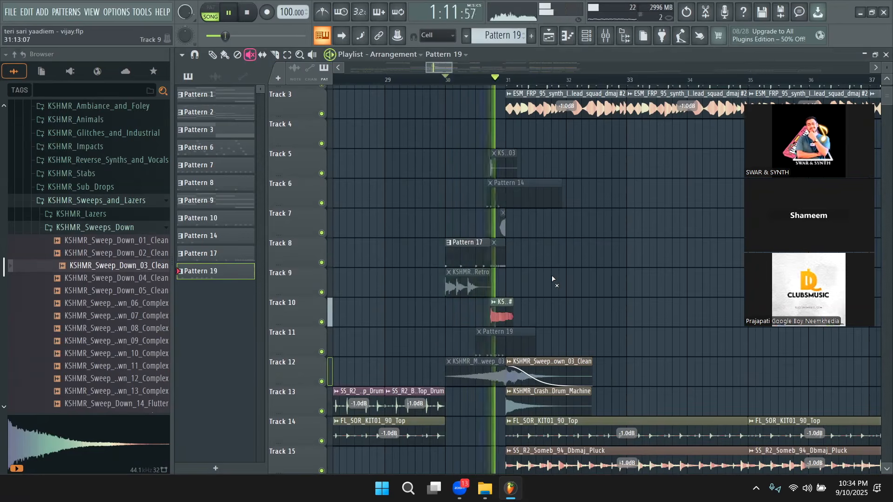
{"action": "key", "text": "space"}
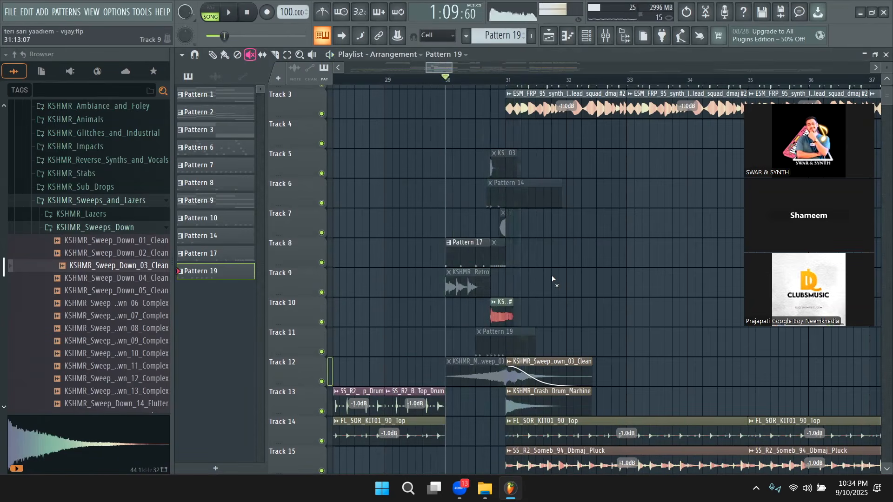
{"action": "left_click", "coordinate": [509, 304]}
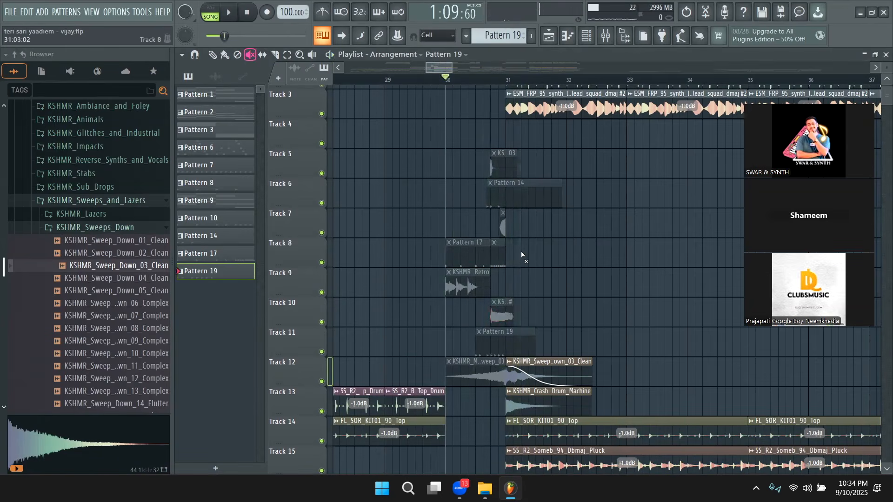
- Mute the KSHMR_Sweep_Down_03_Clean clip and insert an empty track directly above the KSHMR crash track
{"action": "scroll", "coordinate": [521, 250], "scroll_direction": "down", "scroll_amount": 4}
{"action": "left_click", "coordinate": [549, 314]}
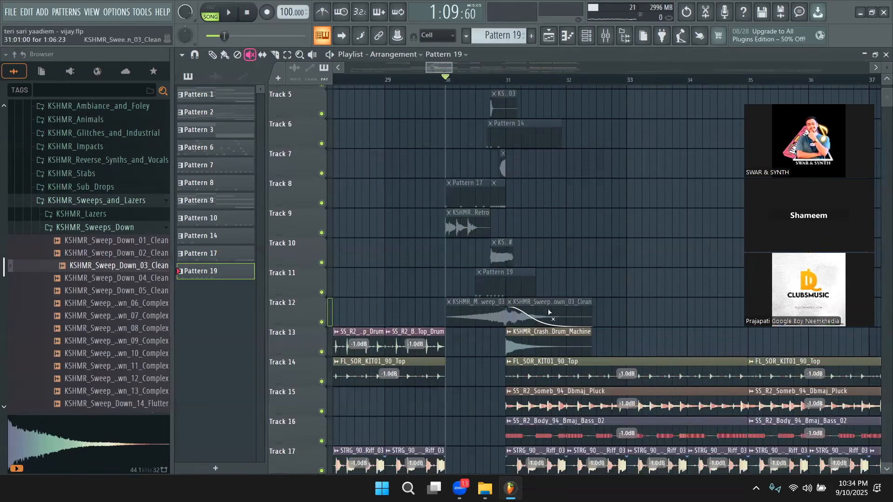
{"action": "right_click", "coordinate": [311, 344]}
{"action": "left_click", "coordinate": [338, 415]}
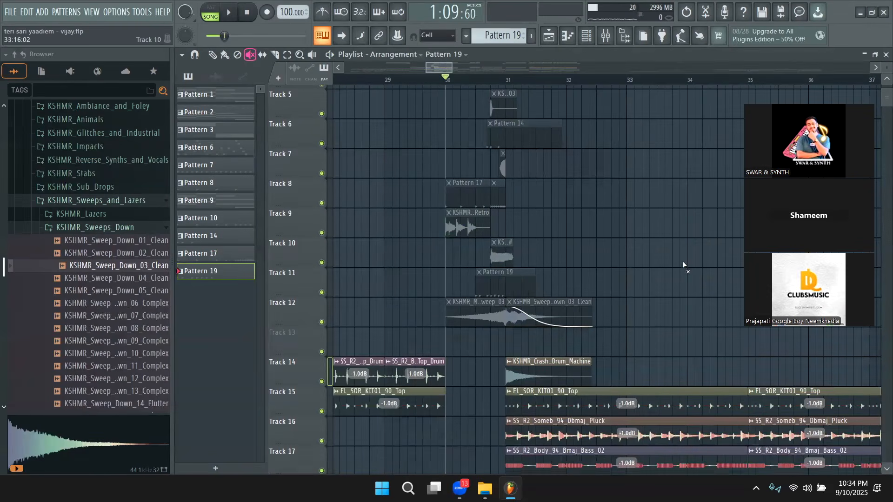
{"action": "scroll", "coordinate": [623, 269], "scroll_direction": "up", "scroll_amount": 2}
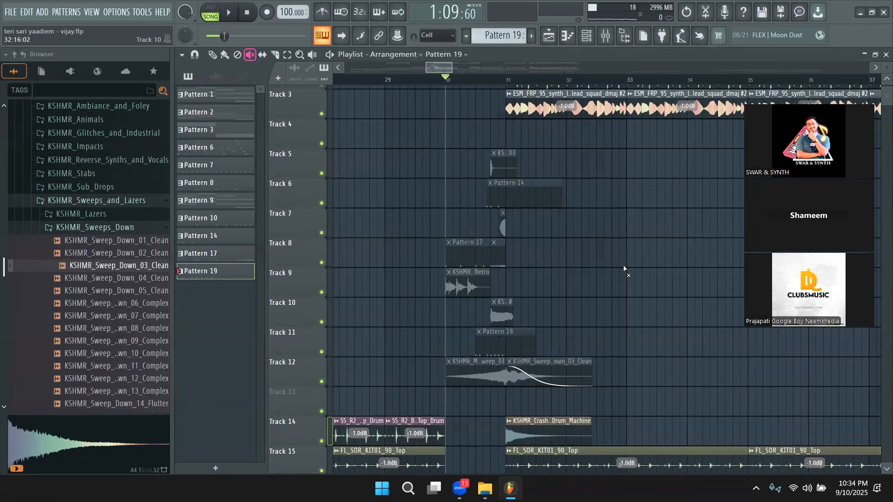
- Examine the arrangement across all tracks from bar 22 to the end, focusing on the muted fills before bar 31
{"action": "mouse_move", "coordinate": [450, 69]}
{"action": "left_mouse_down"}
{"action": "mouse_move", "coordinate": [519, 70]}
{"action": "mouse_move", "coordinate": [455, 67]}
{"action": "left_mouse_up"}
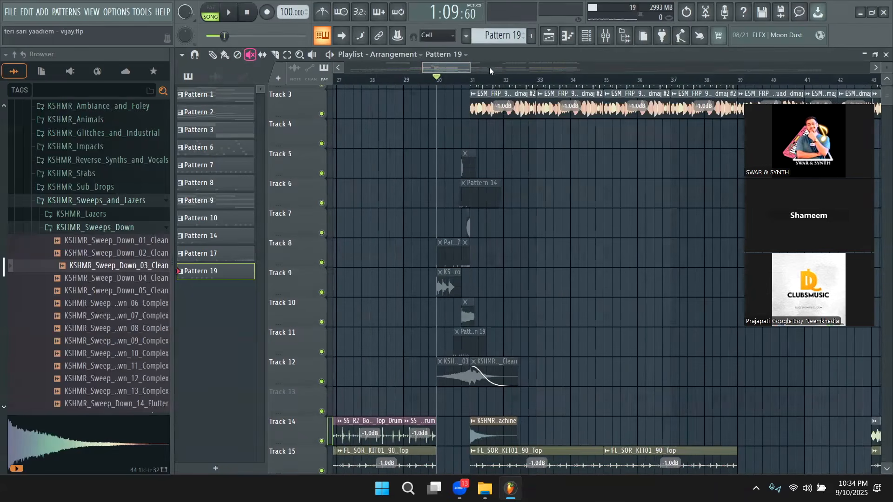
{"action": "mouse_move", "coordinate": [471, 66]}
{"action": "left_mouse_down"}
{"action": "mouse_move", "coordinate": [520, 66]}
{"action": "mouse_move", "coordinate": [475, 66]}
{"action": "left_mouse_up"}
{"action": "scroll", "coordinate": [505, 119], "scroll_direction": "down", "scroll_amount": 4}
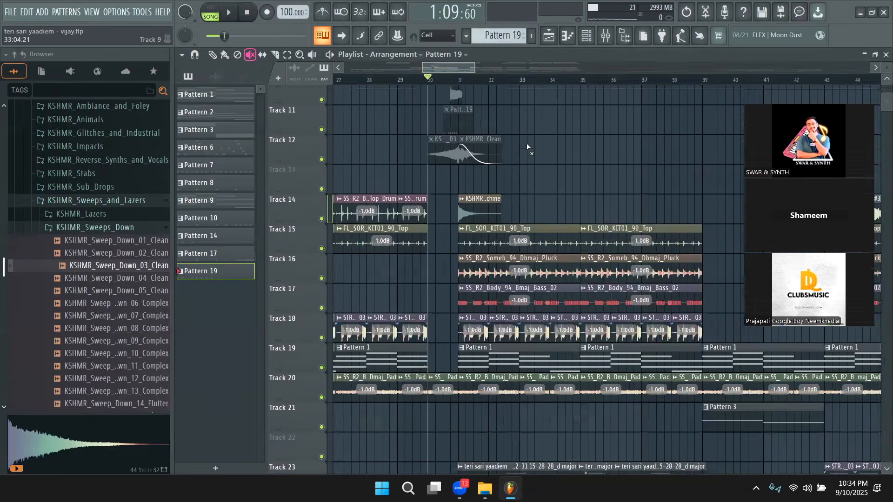
{"action": "scroll", "coordinate": [479, 70], "scroll_direction": "down", "scroll_amount": 3}
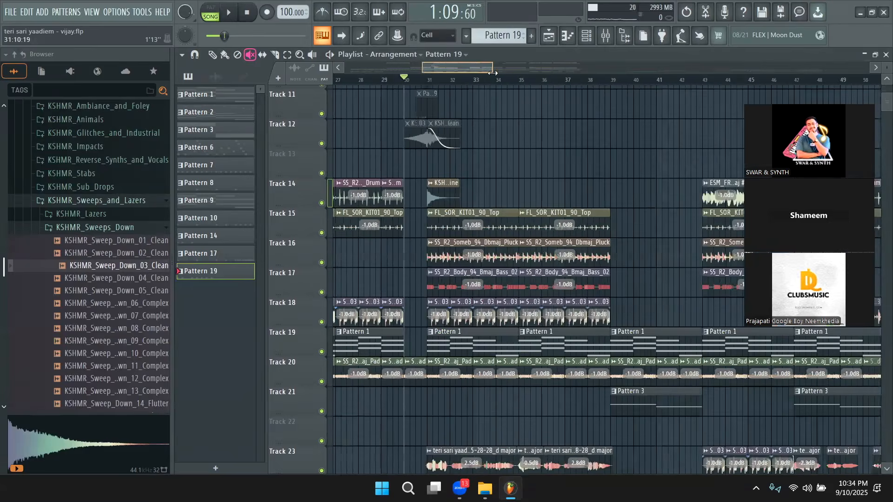
{"action": "scroll", "coordinate": [482, 124], "scroll_direction": "up", "scroll_amount": 1}
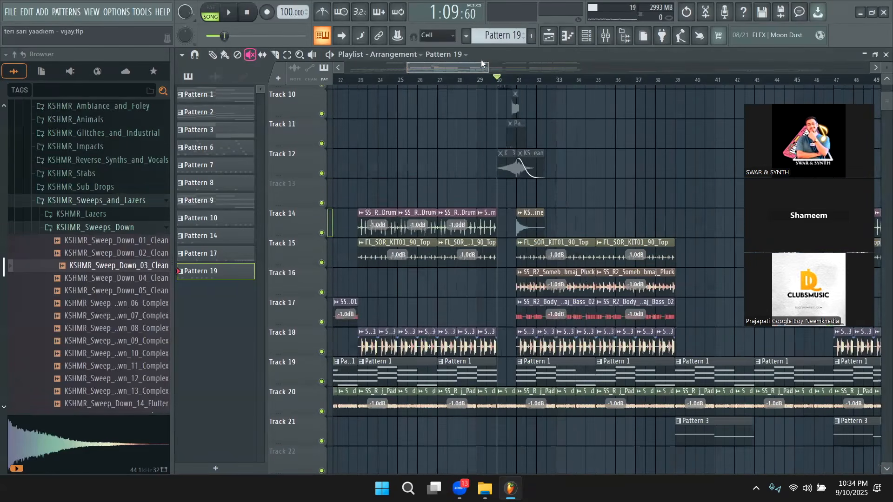
{"action": "left_click_drag", "start_coordinate": [488, 68], "coordinate": [568, 78]}
{"action": "mouse_move", "coordinate": [887, 67]}
{"action": "left_mouse_down"}
{"action": "mouse_move", "coordinate": [887, 87]}
{"action": "mouse_move", "coordinate": [885, 79]}
{"action": "left_mouse_up"}
{"action": "left_click_drag", "start_coordinate": [568, 69], "coordinate": [627, 69]}
{"action": "scroll", "coordinate": [488, 171], "scroll_direction": "down", "scroll_amount": 3}
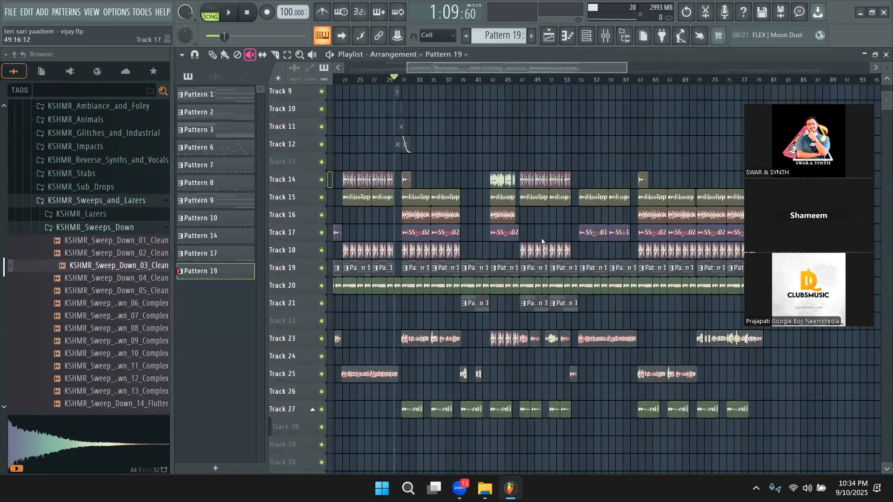
{"action": "scroll", "coordinate": [450, 218], "scroll_direction": "up", "scroll_amount": 8}
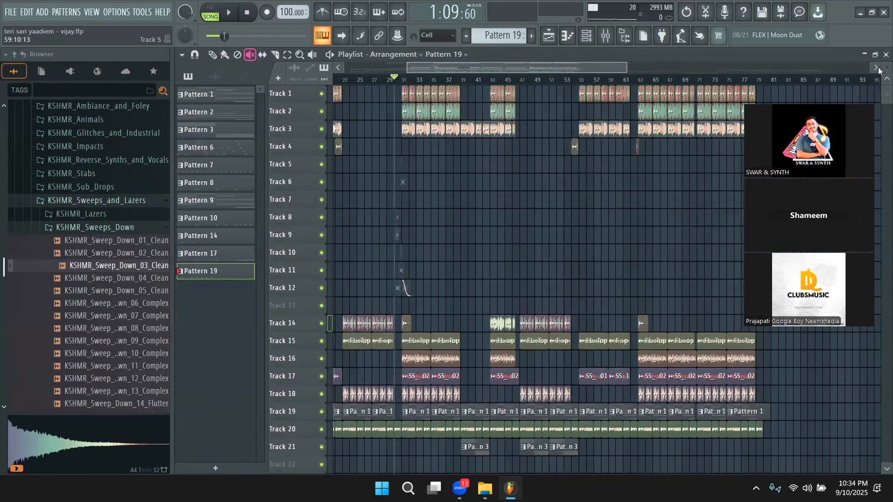
{"action": "scroll", "coordinate": [472, 149], "scroll_direction": "down", "scroll_amount": 3}
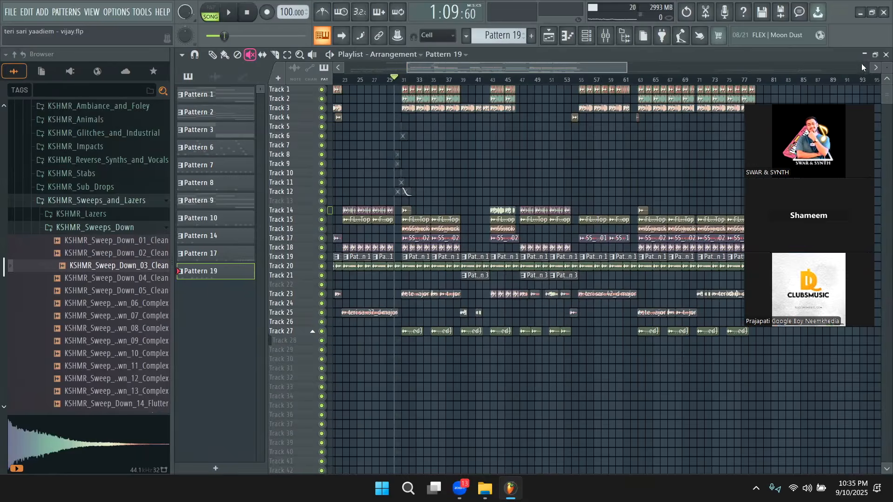
{"action": "scroll", "coordinate": [885, 69], "scroll_direction": "up", "scroll_amount": 3}
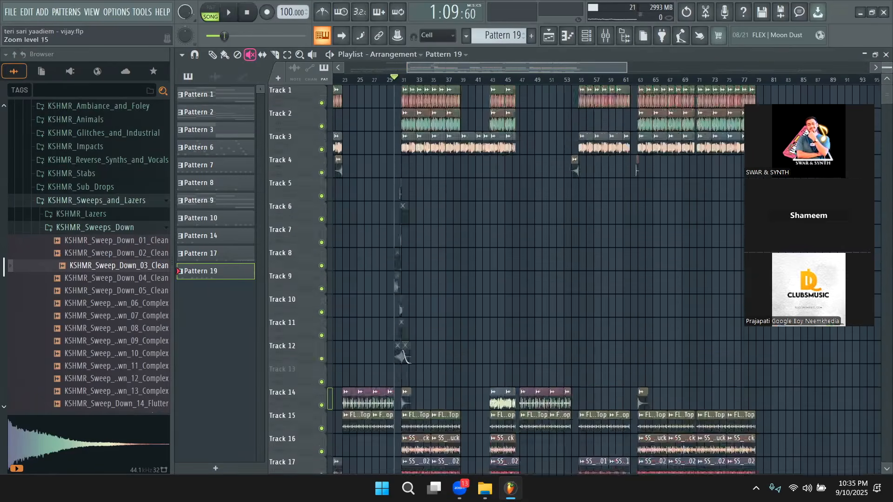
{"action": "left_click_drag", "start_coordinate": [628, 67], "coordinate": [523, 66]}
{"action": "scroll", "coordinate": [839, 99], "scroll_direction": "up", "scroll_amount": 2}
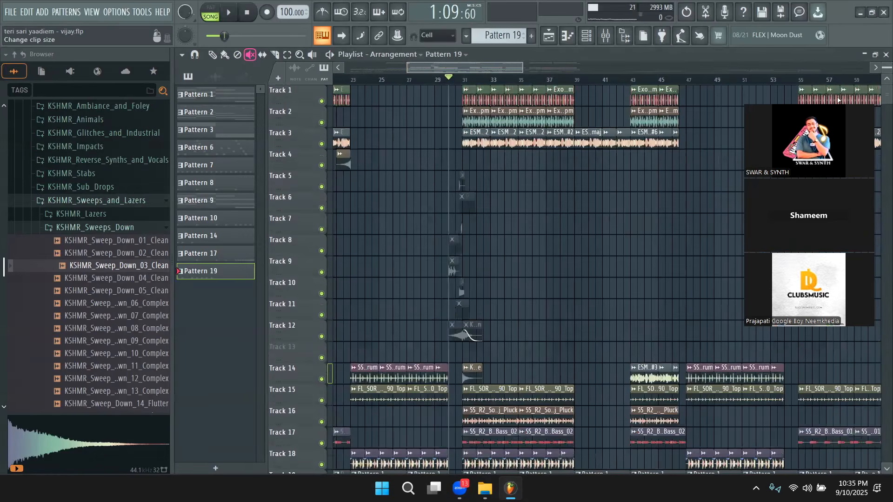
{"action": "scroll", "coordinate": [588, 216], "scroll_direction": "down", "scroll_amount": 4}
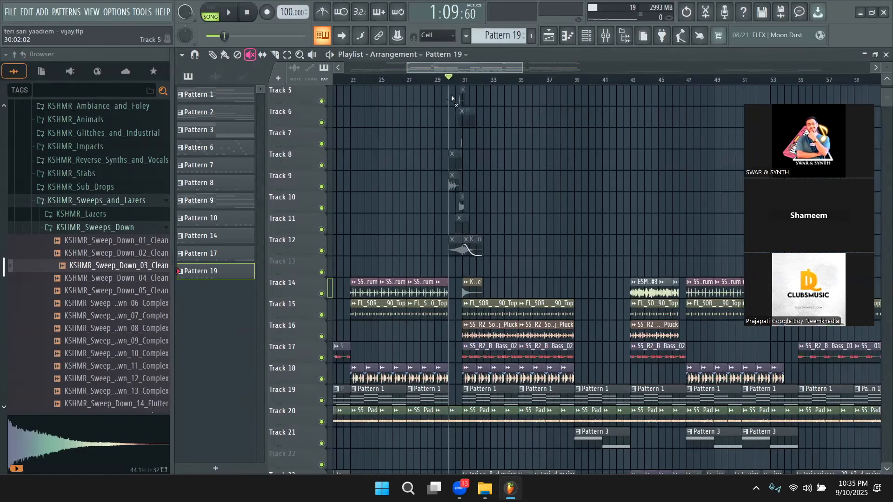
{"action": "left_click", "coordinate": [463, 80]}
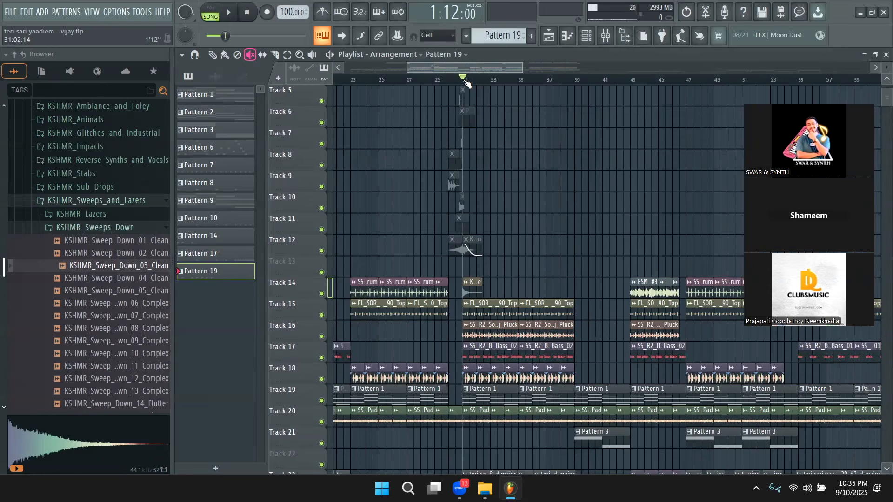
{"action": "scroll", "coordinate": [500, 245], "scroll_direction": "up", "scroll_amount": 4}
{"action": "scroll", "coordinate": [559, 113], "scroll_direction": "down", "scroll_amount": 3}
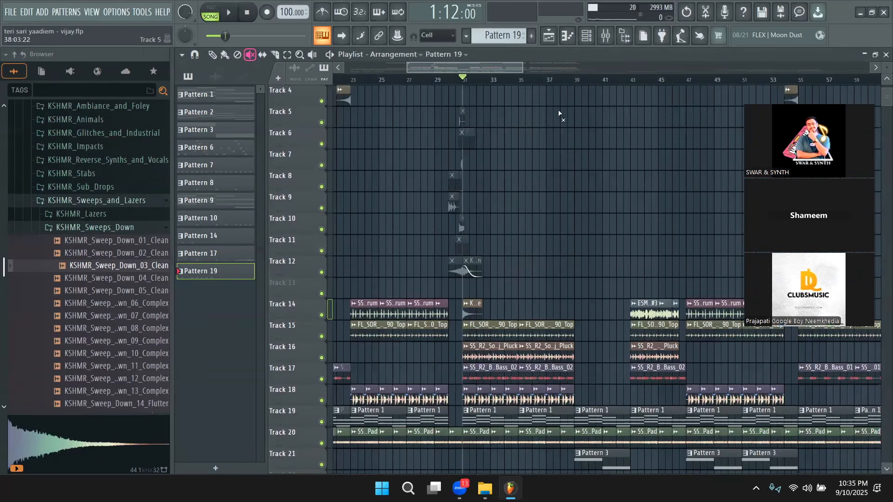
{"action": "left_click_drag", "start_coordinate": [517, 69], "coordinate": [463, 69]}
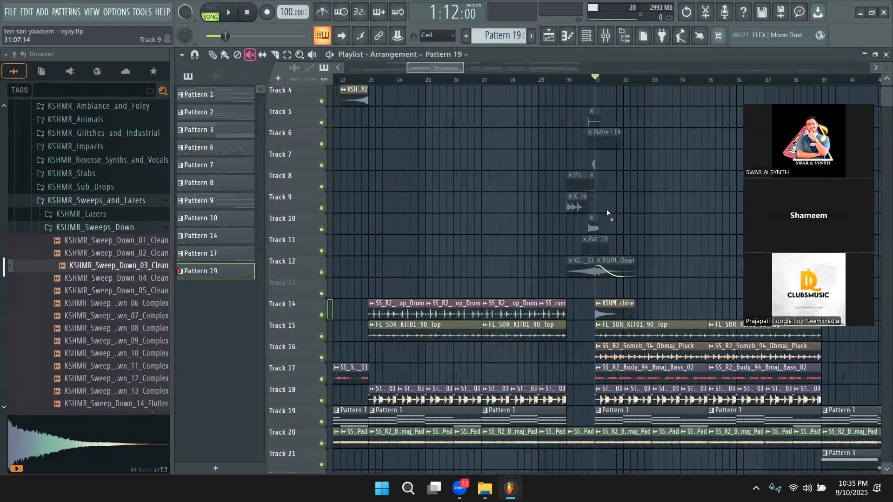
- Unmute Pattern 17 on Track 8, audition it from bar 30, and mute it again
{"action": "scroll", "coordinate": [602, 250], "scroll_direction": "up", "scroll_amount": 3}
{"action": "left_click", "coordinate": [585, 303]}
{"action": "left_click", "coordinate": [604, 327]}
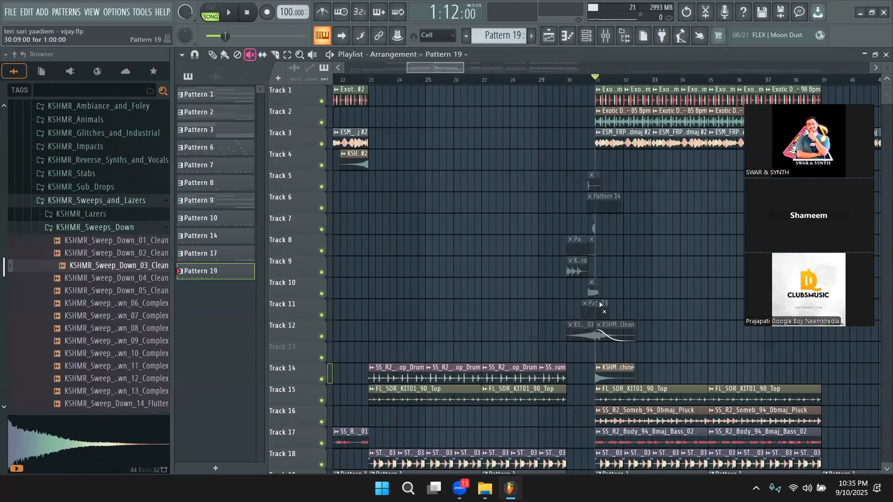
{"action": "left_click", "coordinate": [594, 308]}
{"action": "left_click", "coordinate": [577, 240]}
{"action": "left_click", "coordinate": [572, 80]}
{"action": "key", "text": "space"}
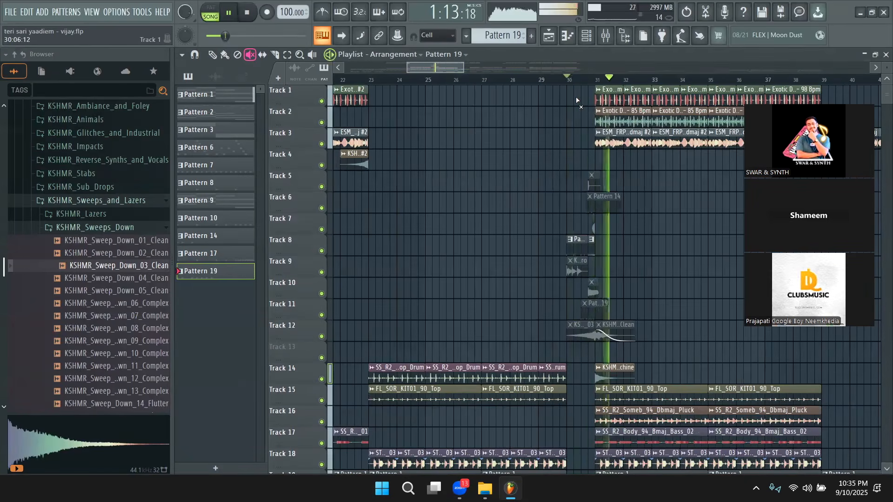
{"action": "key", "text": "space"}
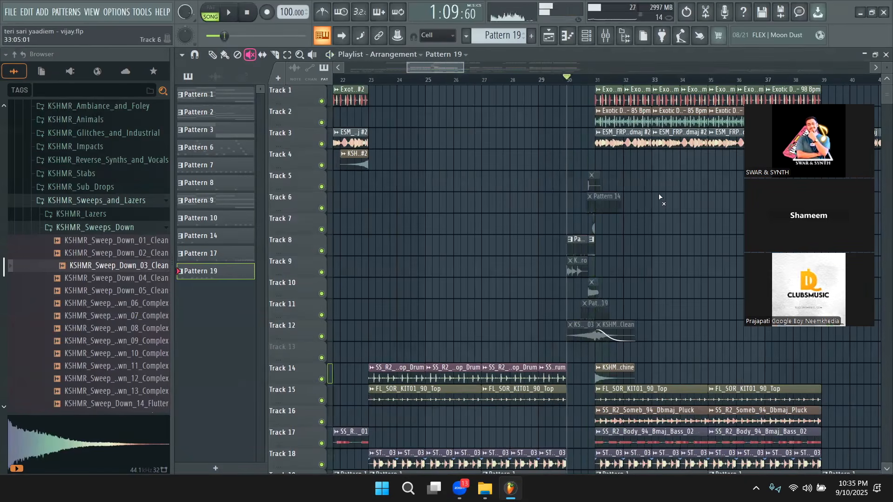
{"action": "left_click", "coordinate": [582, 251]}
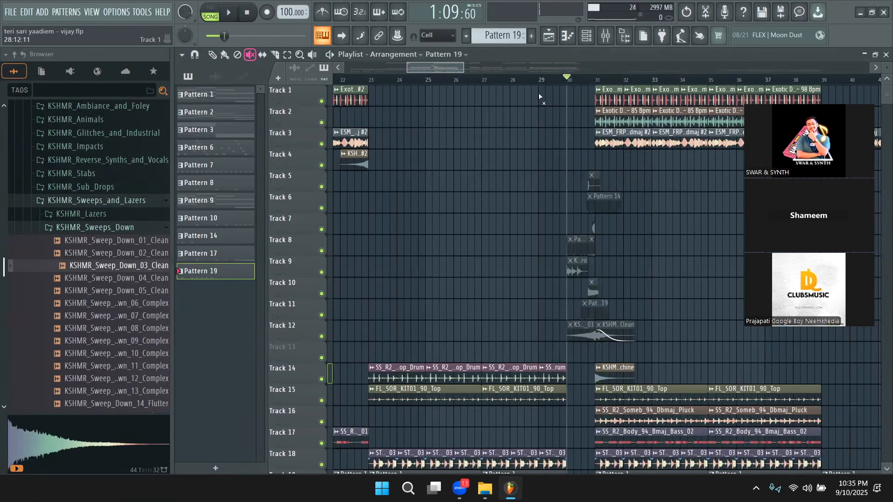
- Mute the Track 14 drum clip at bar 29, slice FL_SOR_KIT01_90_Top at bar 29, and mute its last part
{"action": "left_click", "coordinate": [539, 79]}
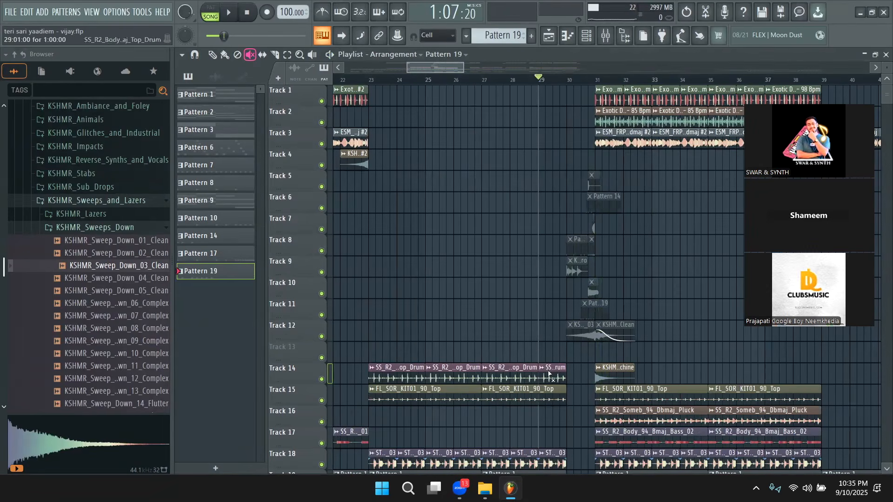
{"action": "left_click_drag", "start_coordinate": [549, 374], "coordinate": [553, 399]}
{"action": "left_click", "coordinate": [554, 395]}
{"action": "key", "text": "c"}
{"action": "left_click", "coordinate": [539, 399]}
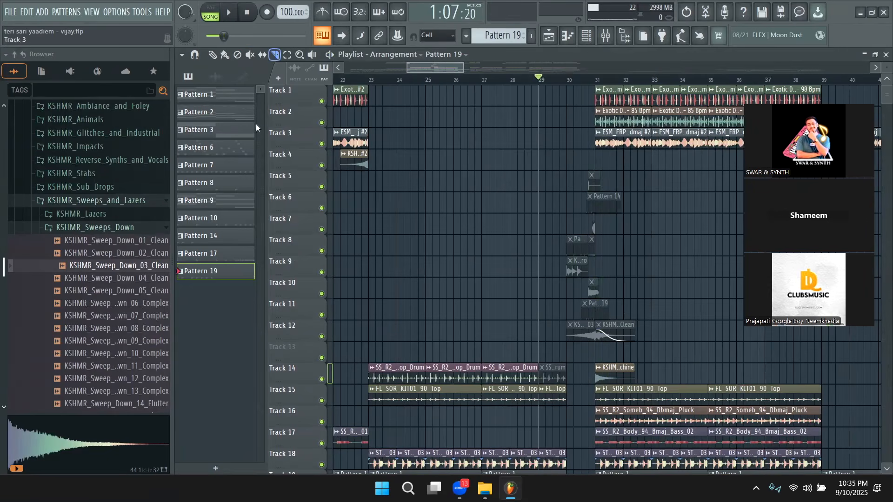
{"action": "left_click", "coordinate": [254, 55]}
{"action": "left_click", "coordinate": [562, 393]}
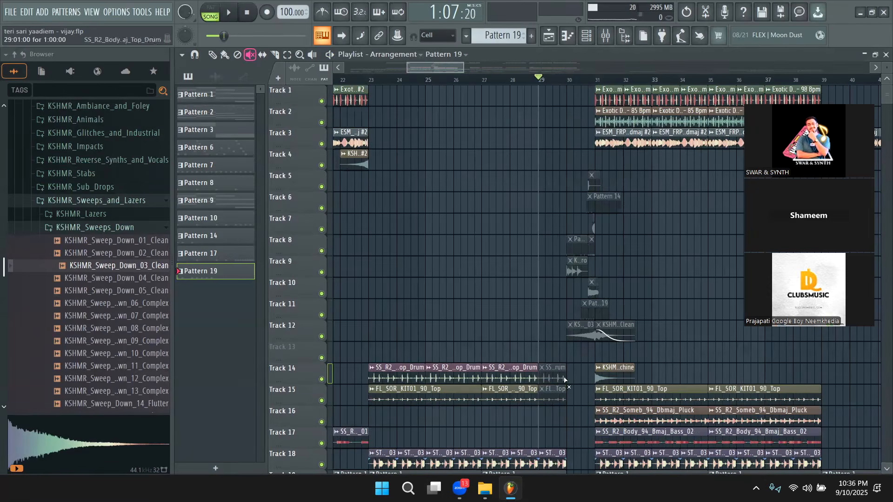
- Mute the Track 18 clip at bar 29 and audition the stripped-down transition from bar 29 into bar 31
{"action": "scroll", "coordinate": [562, 395], "scroll_direction": "down", "scroll_amount": 3}
{"action": "left_click", "coordinate": [556, 399]}
{"action": "scroll", "coordinate": [588, 279], "scroll_direction": "up", "scroll_amount": 2}
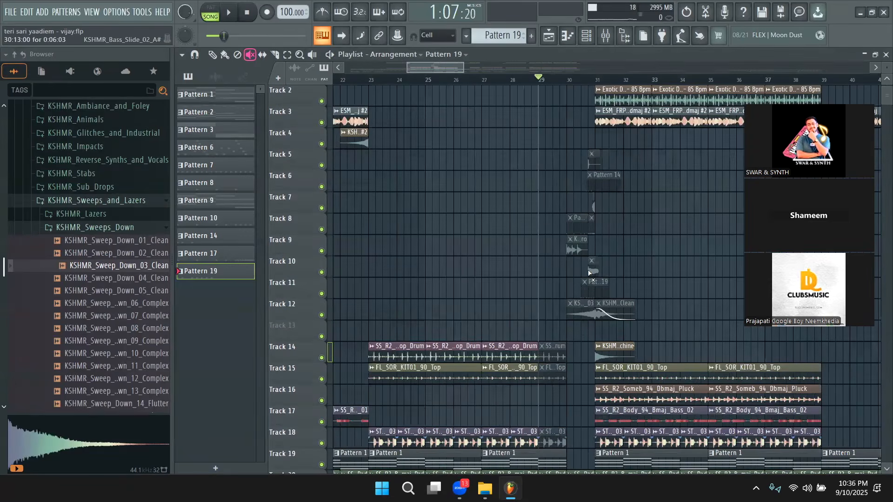
{"action": "key", "text": "space"}
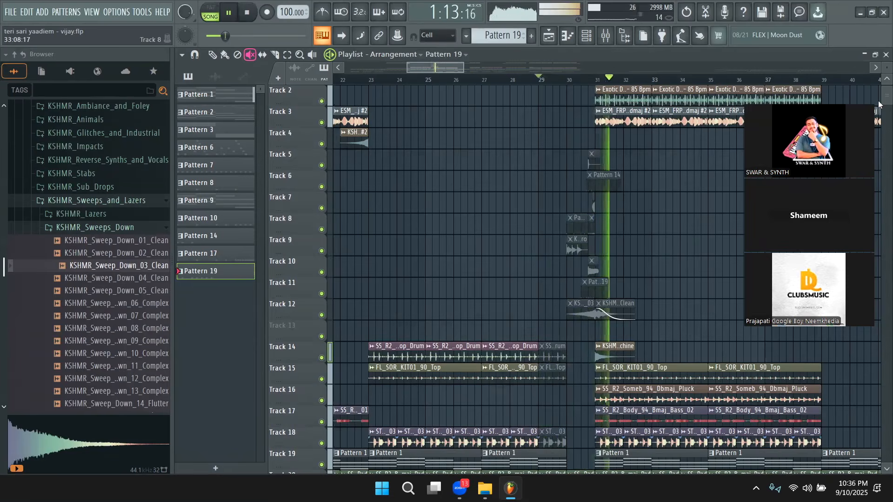
{"action": "key", "text": "space"}
- Insert an empty track directly below Track 8 and switch to the empty Pattern 21
{"action": "right_click", "coordinate": [315, 245]}
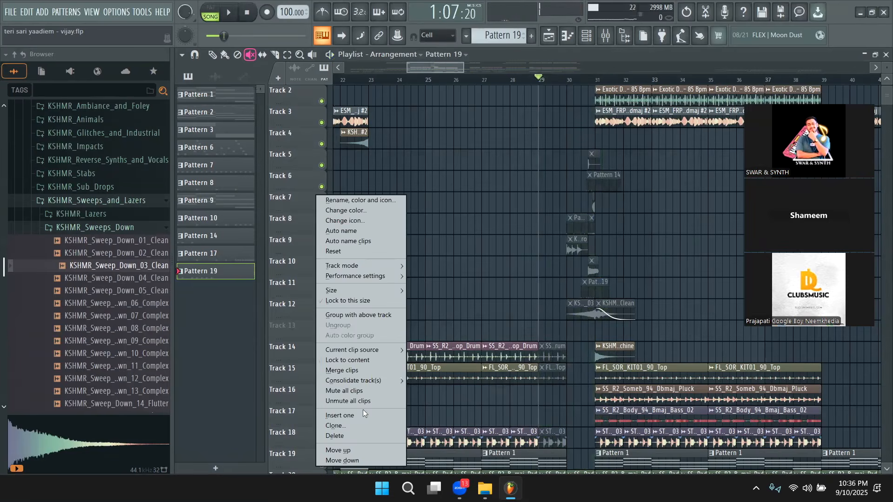
{"action": "left_click", "coordinate": [365, 416]}
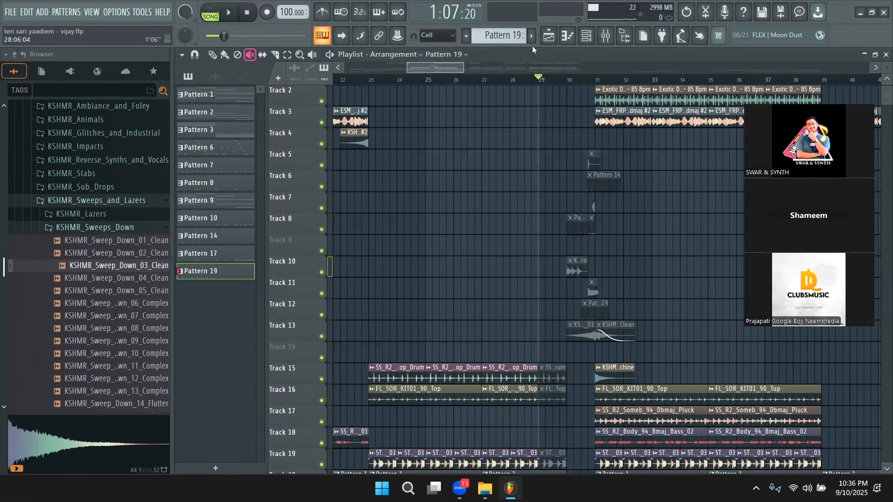
{"action": "left_click", "coordinate": [586, 35]}
{"action": "left_click_drag", "start_coordinate": [510, 38], "coordinate": [511, 29]}
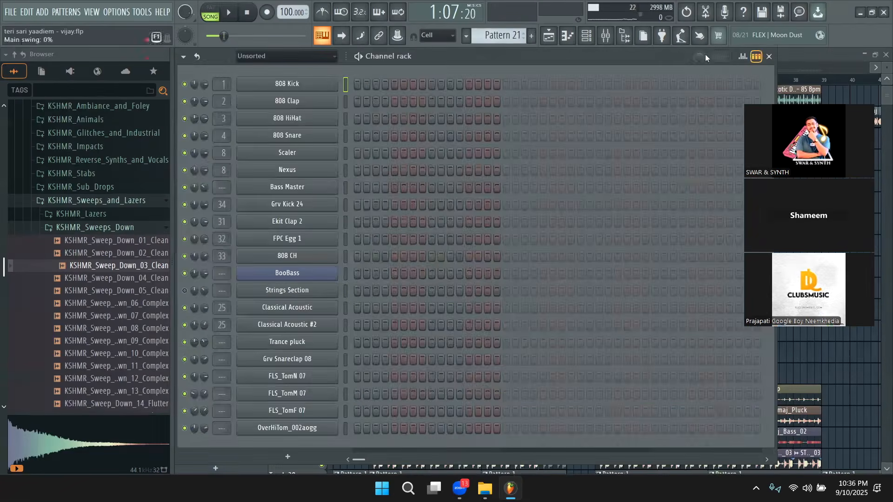
- Place Pattern 21 on Track 9 at bar 29 and extend the clip to two bars, up to bar 31
{"action": "left_click", "coordinate": [768, 56]}
{"action": "left_click", "coordinate": [212, 54]}
{"action": "left_click", "coordinate": [553, 224]}
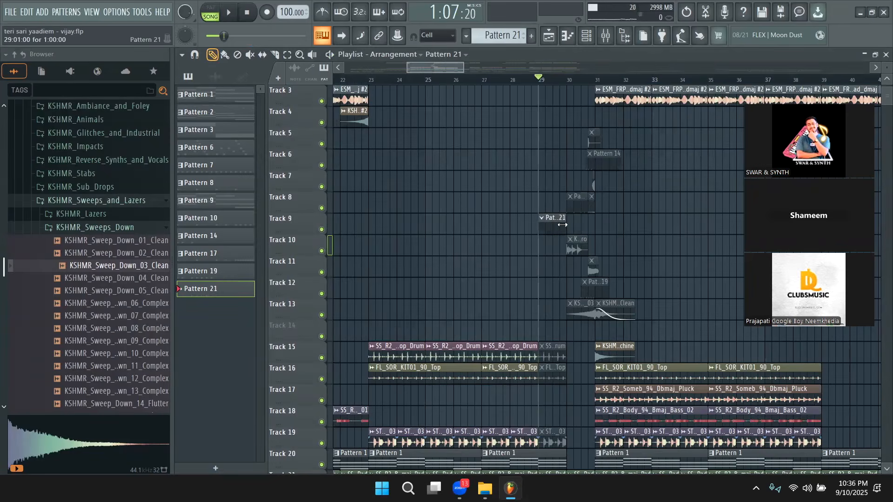
{"action": "left_click_drag", "start_coordinate": [575, 224], "coordinate": [594, 224]}
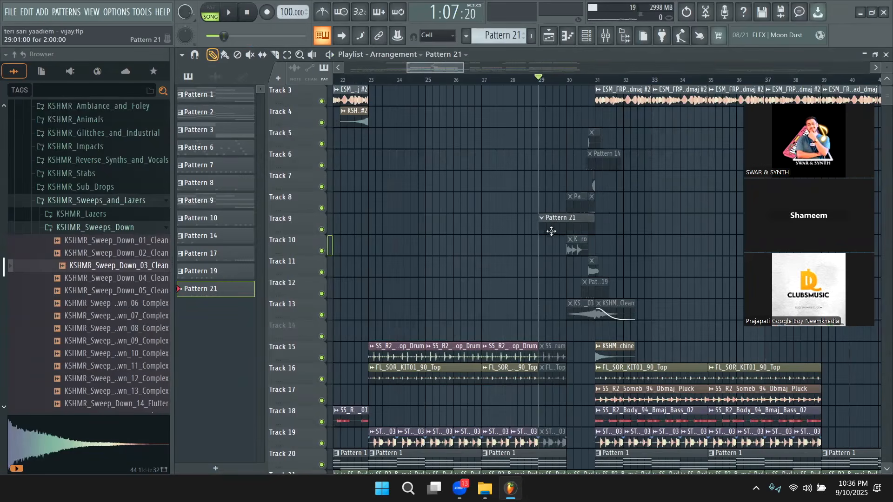
- Add Grv Snareclap 08 hits on steps 1, 5, 9 and 13 of Pattern 21, checking playback from bar 29
{"action": "left_click", "coordinate": [586, 37]}
{"action": "left_click", "coordinate": [587, 37]}
{"action": "left_click", "coordinate": [573, 40]}
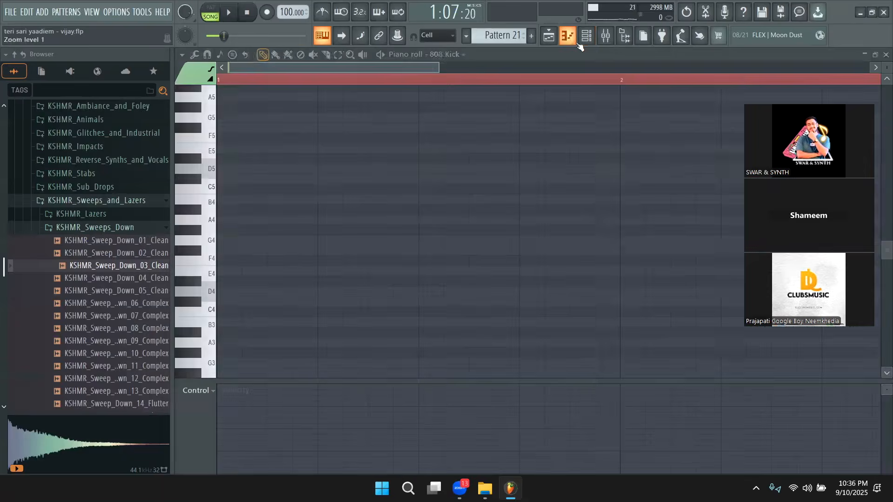
{"action": "left_click", "coordinate": [588, 39]}
{"action": "left_click", "coordinate": [588, 39]}
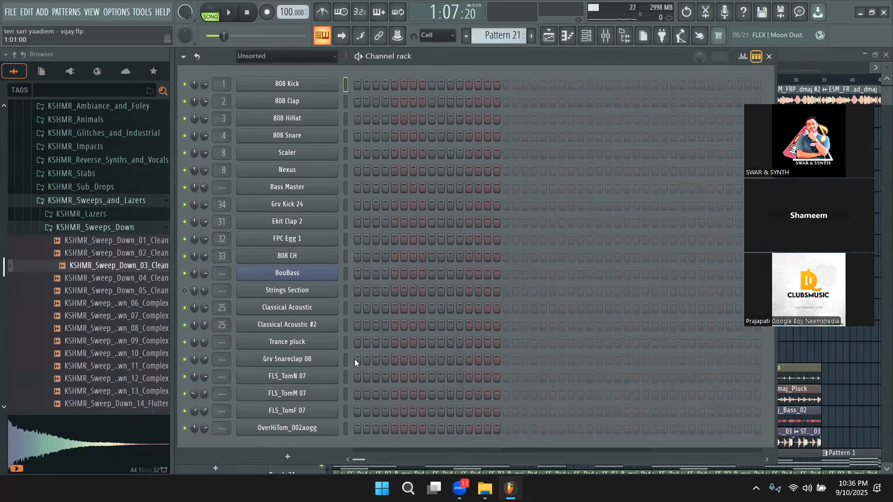
{"action": "left_click", "coordinate": [357, 359]}
{"action": "key", "text": "space"}
{"action": "left_click", "coordinate": [395, 359]}
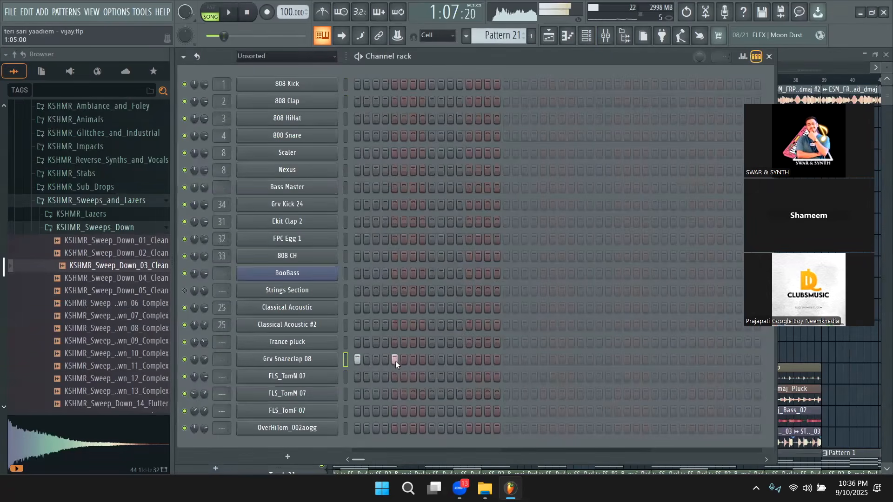
{"action": "left_click", "coordinate": [431, 359]}
{"action": "left_click", "coordinate": [469, 359]}
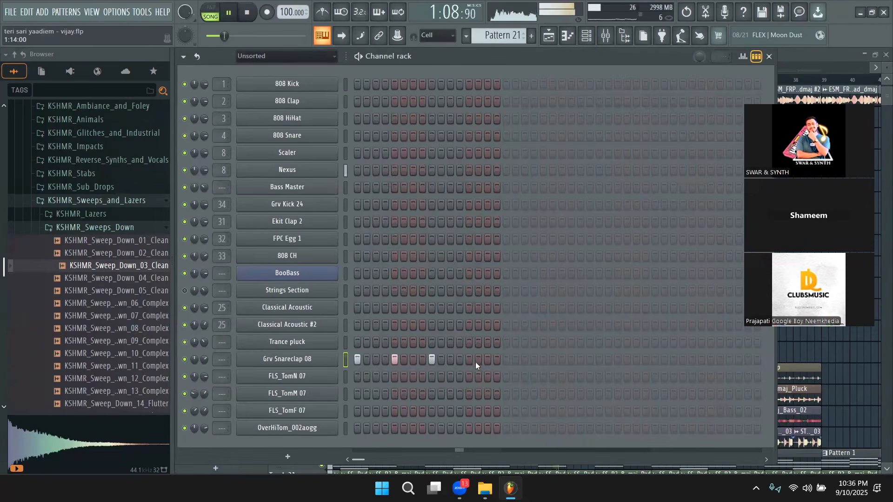
- Add Grv Snareclap 08 hits on steps 17, 19, 21, 23 and 25 to 28, and audition the build-up from bar 29
{"action": "left_click", "coordinate": [506, 359]}
{"action": "key", "text": "space"}
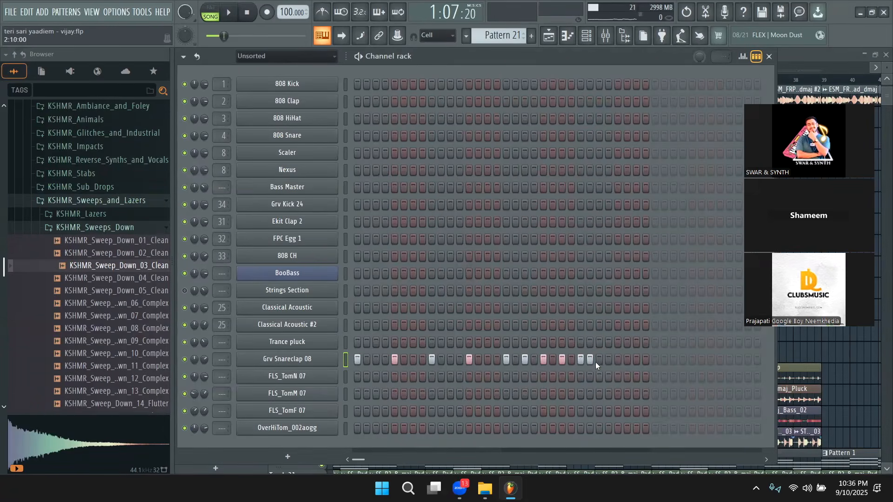
{"action": "key", "text": "space"}
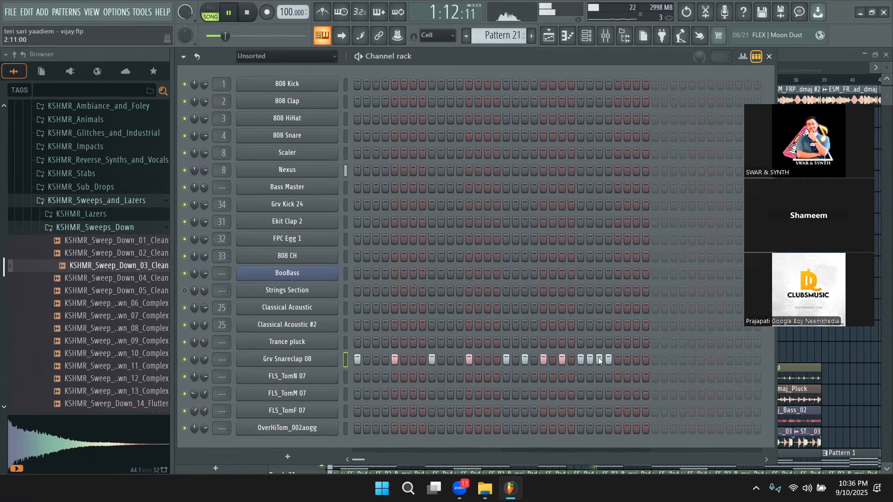
{"action": "key", "text": "space"}
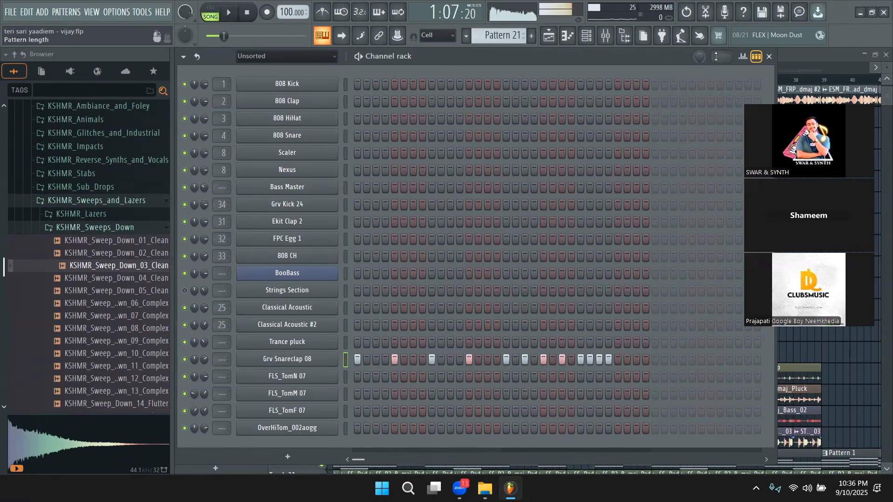
- At 1/4 step snap, add a C5 Grv Snareclap 08 note half a step after each of Pattern 21's last four hits and audition
{"action": "left_click", "coordinate": [756, 56]}
{"action": "left_click", "coordinate": [691, 360]}
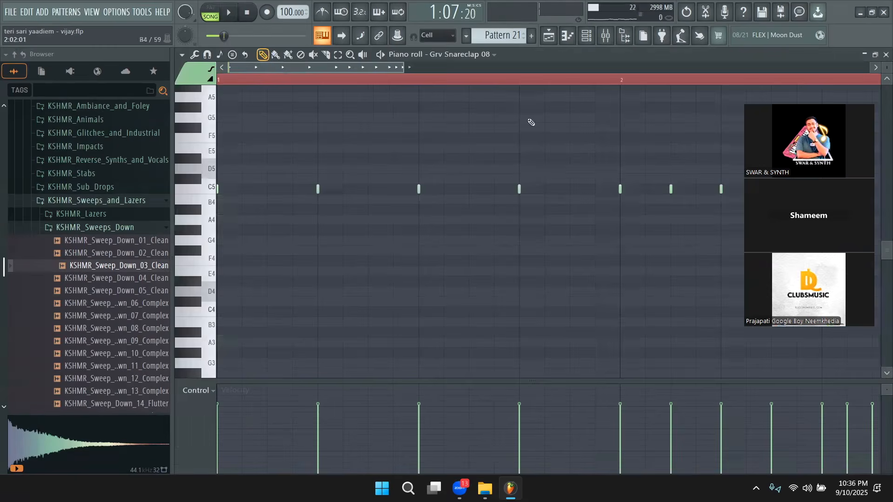
{"action": "left_click_drag", "start_coordinate": [411, 69], "coordinate": [472, 74]}
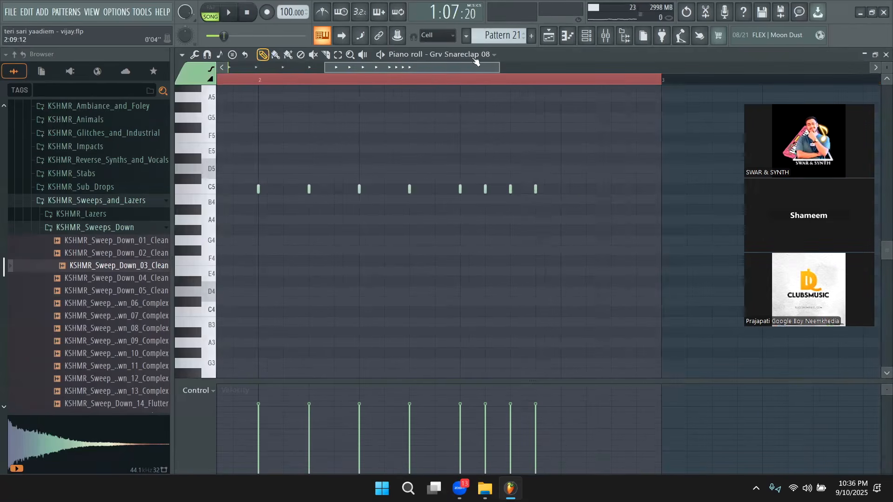
{"action": "left_click", "coordinate": [442, 35]}
{"action": "left_click", "coordinate": [439, 92]}
{"action": "left_click", "coordinate": [472, 189]}
{"action": "left_click", "coordinate": [498, 189]}
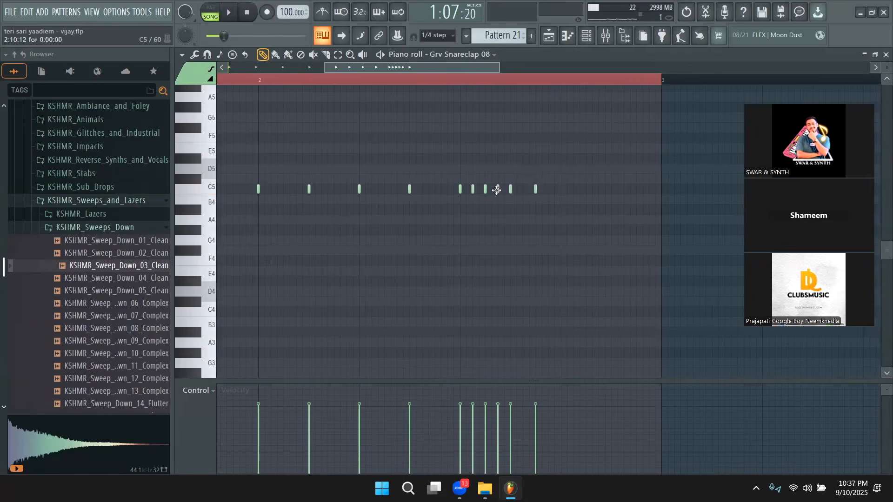
{"action": "left_click", "coordinate": [522, 189]}
{"action": "left_click", "coordinate": [548, 189]}
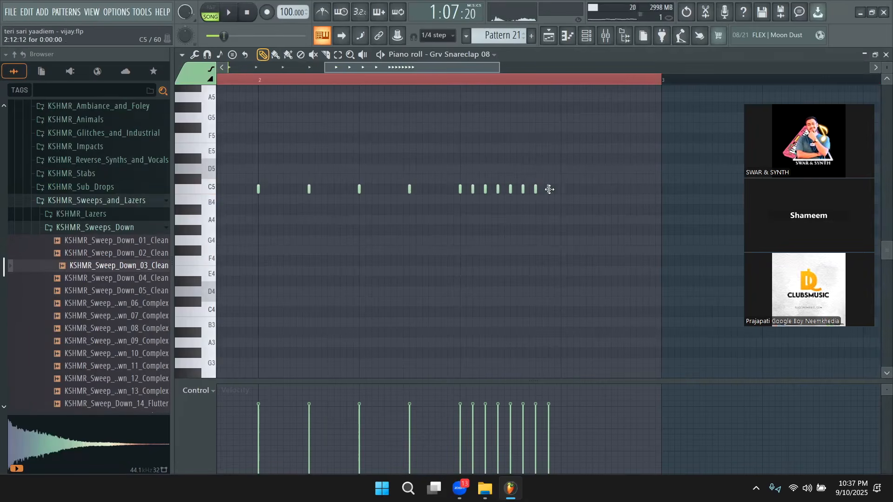
{"action": "key", "text": "space"}
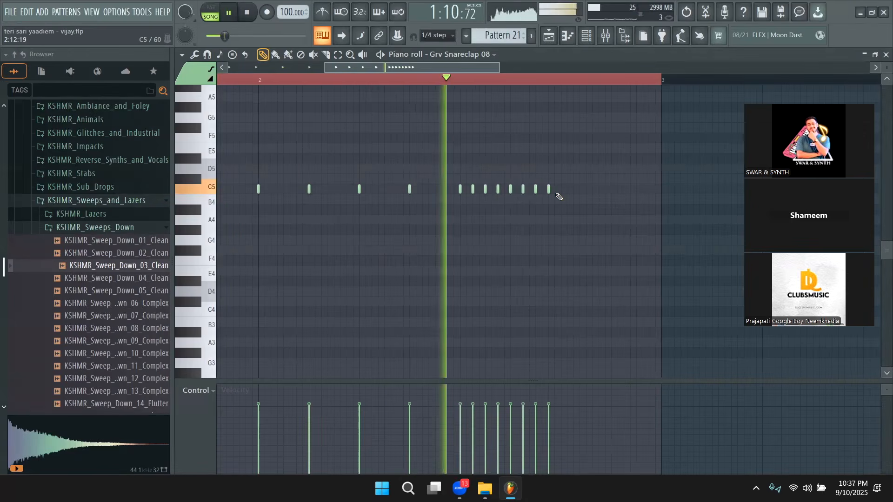
{"action": "key", "text": "space"}
- Unmute the short fill clip on Track 11 before bar 31 and audition it together with Pattern 21 from bar 28
{"action": "left_click", "coordinate": [557, 36]}
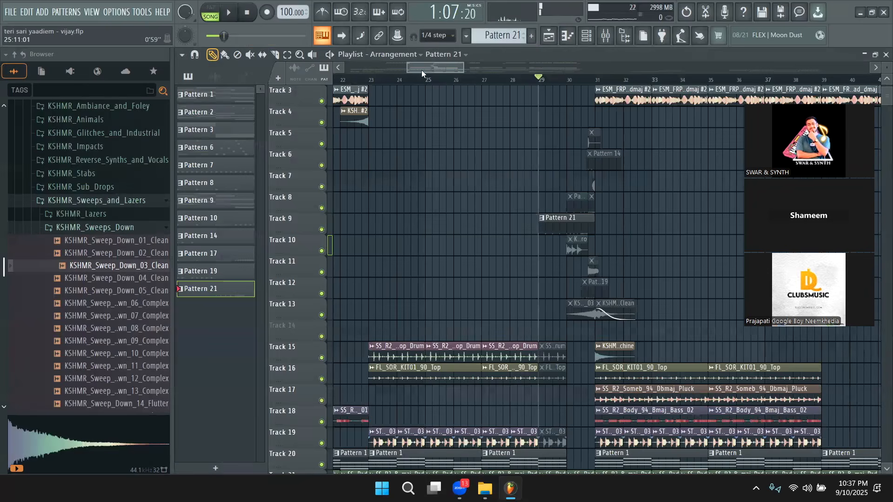
{"action": "left_click", "coordinate": [251, 54]}
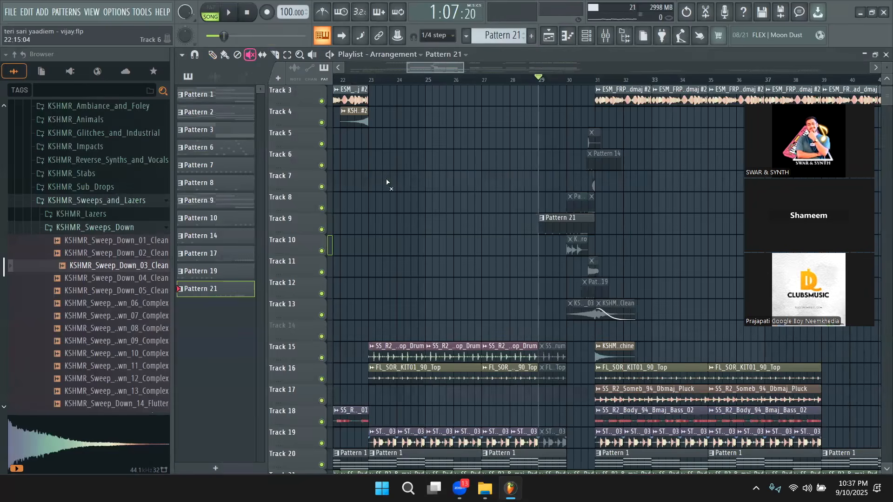
{"action": "left_click", "coordinate": [592, 266]}
{"action": "left_click", "coordinate": [512, 80]}
{"action": "key", "text": "space"}
{"action": "scroll", "coordinate": [633, 292], "scroll_direction": "down", "scroll_amount": 4}
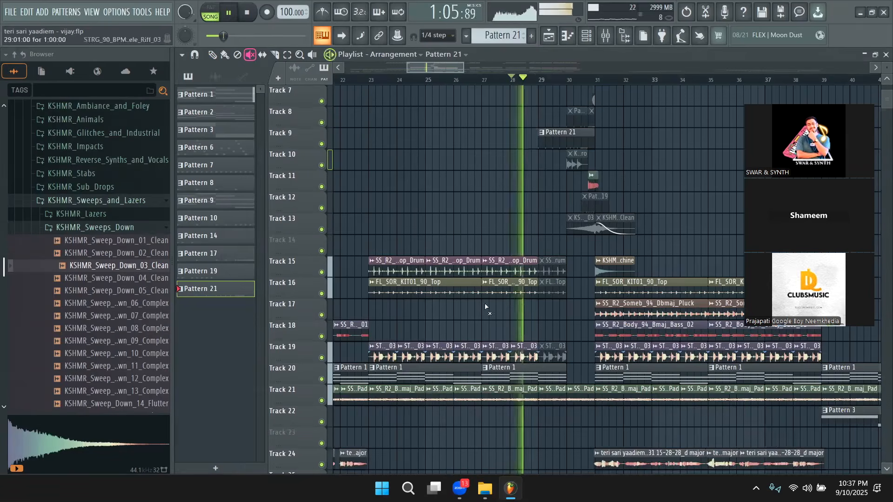
{"action": "left_click", "coordinate": [275, 55]}
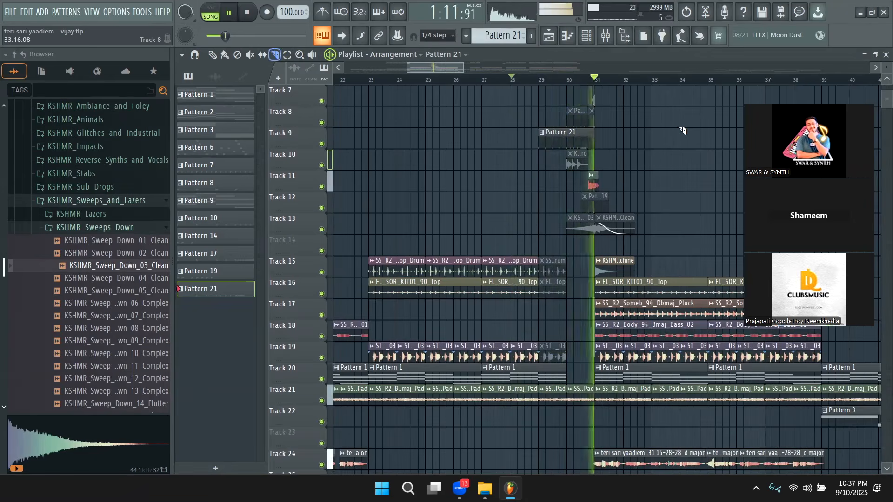
{"action": "key", "text": "space"}
{"action": "key", "text": "b"}
- Mute the Track 11 fill and the Pattern 21 clip, and unmute the bar 29 loops on Tracks 15, 16 and 19
{"action": "left_click", "coordinate": [250, 54]}
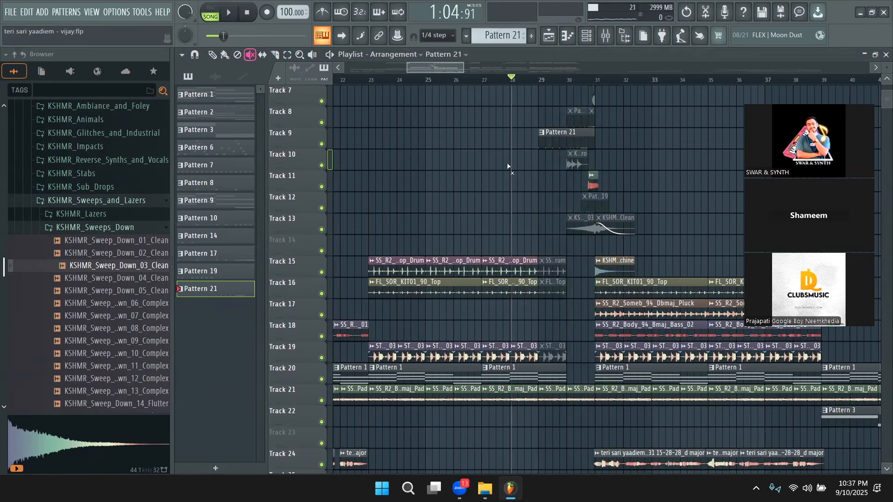
{"action": "left_click", "coordinate": [594, 186]}
{"action": "left_click_drag", "start_coordinate": [464, 68], "coordinate": [467, 77]}
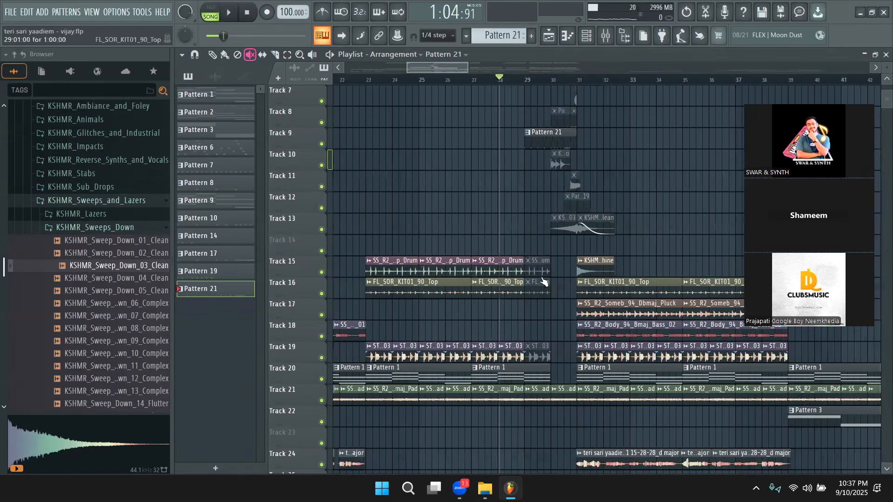
{"action": "left_click_drag", "start_coordinate": [544, 272], "coordinate": [541, 370]}
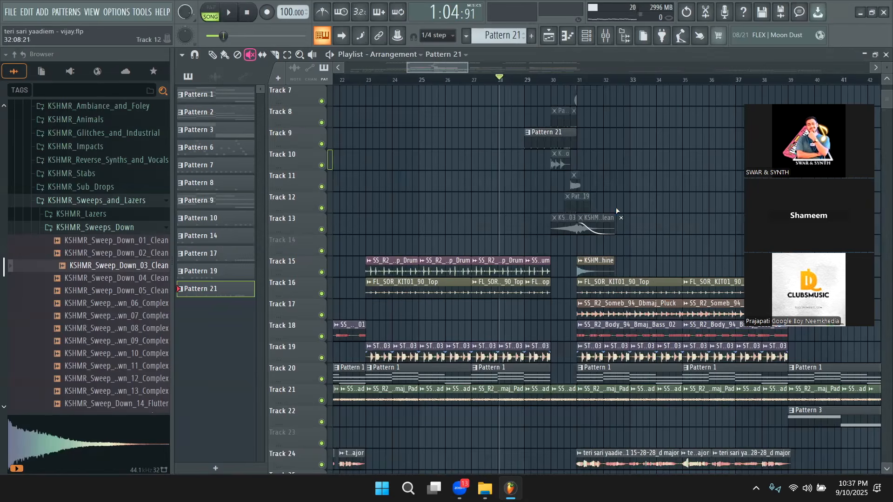
{"action": "scroll", "coordinate": [615, 207], "scroll_direction": "up", "scroll_amount": 4}
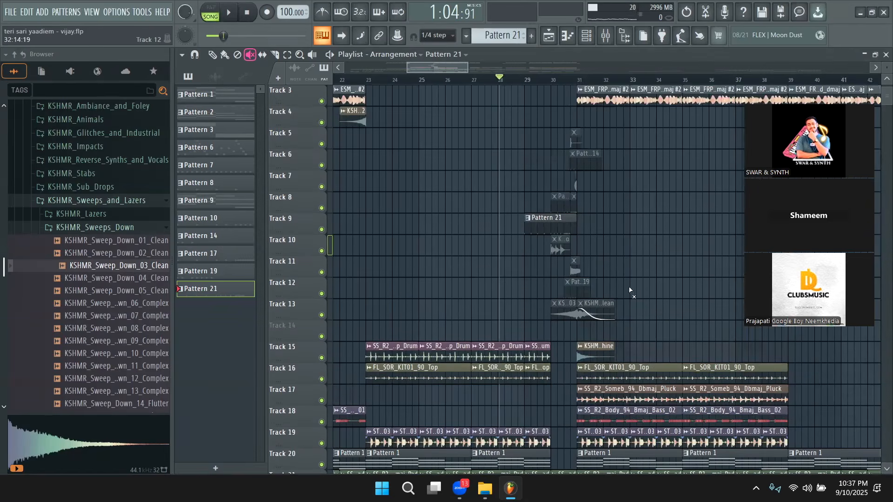
{"action": "left_click", "coordinate": [540, 219]}
- Search the sample browser for "veng" and open VUF2 HandsUp&Trance Fills 140BPM inside Vengeance - Ultimate Fills Vol.2
{"action": "scroll", "coordinate": [595, 251], "scroll_direction": "up", "scroll_amount": 2}
{"action": "scroll", "coordinate": [595, 250], "scroll_direction": "down", "scroll_amount": 3}
{"action": "scroll", "coordinate": [575, 258], "scroll_direction": "up", "scroll_amount": 2}
{"action": "left_click_drag", "start_coordinate": [440, 72], "coordinate": [481, 77]}
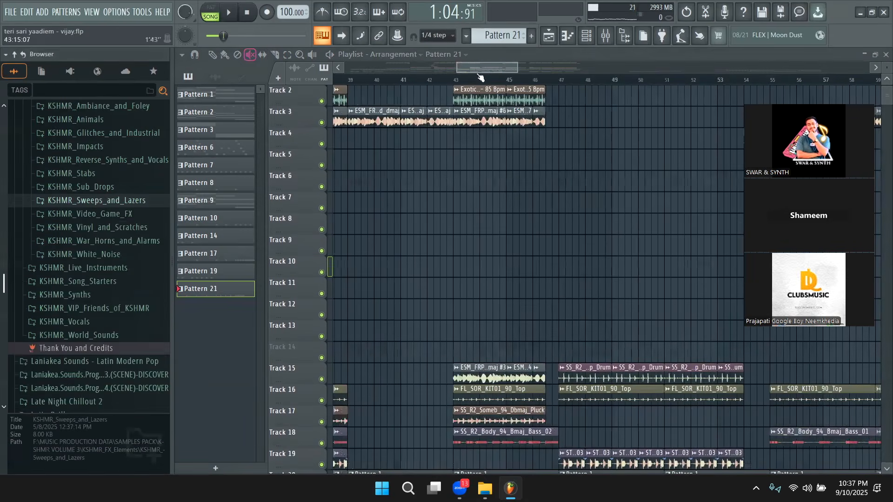
{"action": "left_click", "coordinate": [102, 90]}
{"action": "type", "text": "veng"}
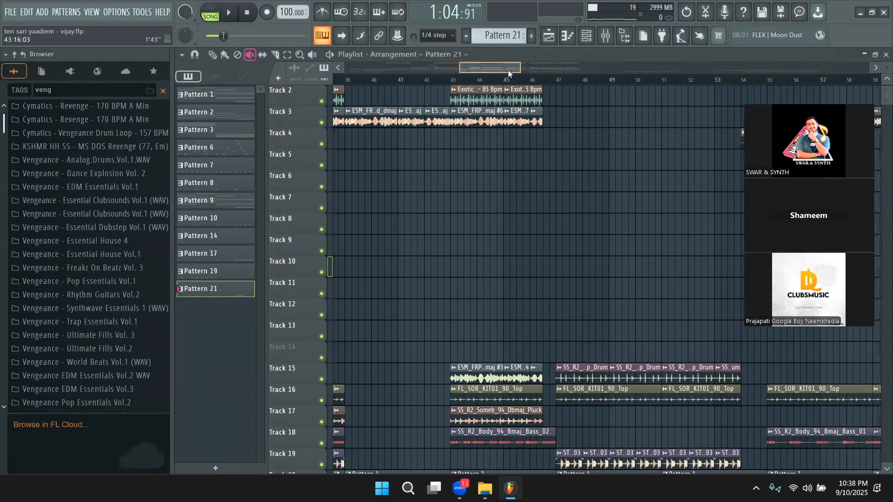
{"action": "left_click_drag", "start_coordinate": [508, 70], "coordinate": [629, 73]}
{"action": "scroll", "coordinate": [20, 247], "scroll_direction": "down", "scroll_amount": 4}
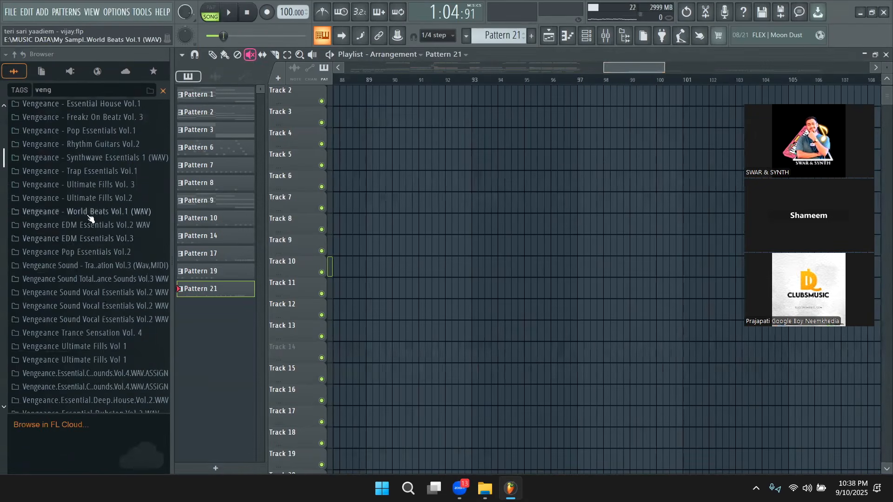
{"action": "left_click", "coordinate": [99, 199]}
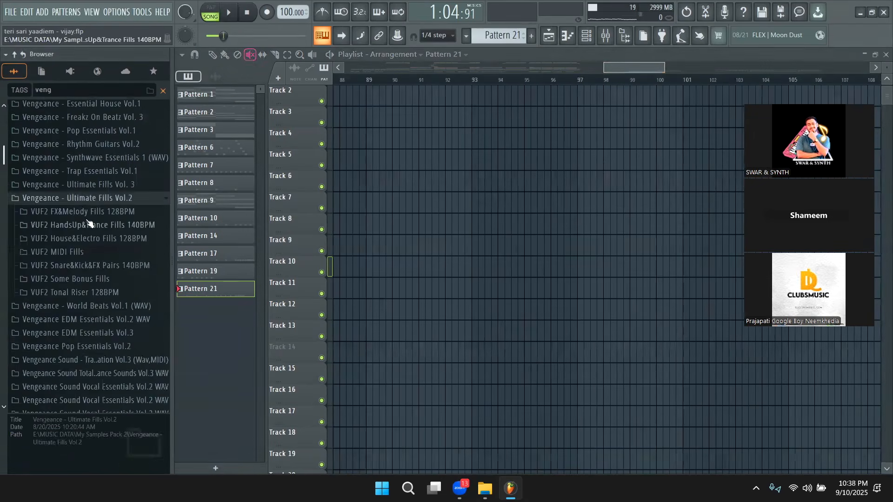
{"action": "left_click", "coordinate": [87, 266]}
{"action": "left_click", "coordinate": [89, 266]}
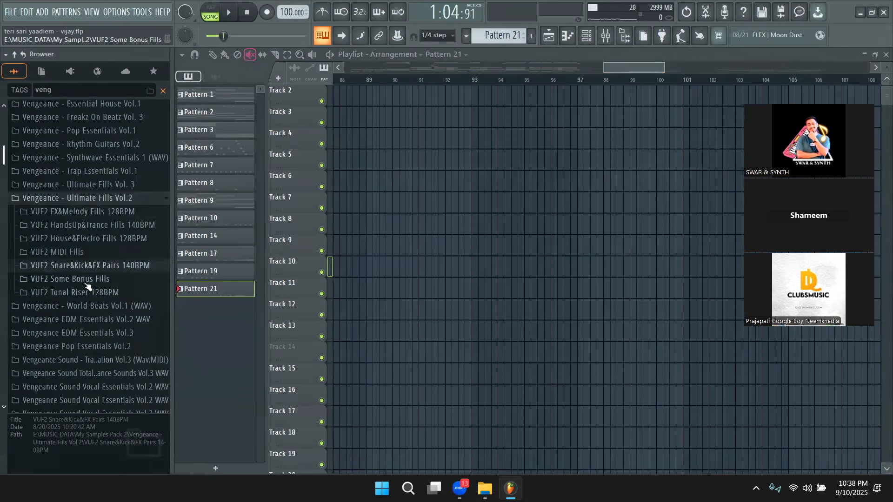
{"action": "left_click", "coordinate": [96, 226]}
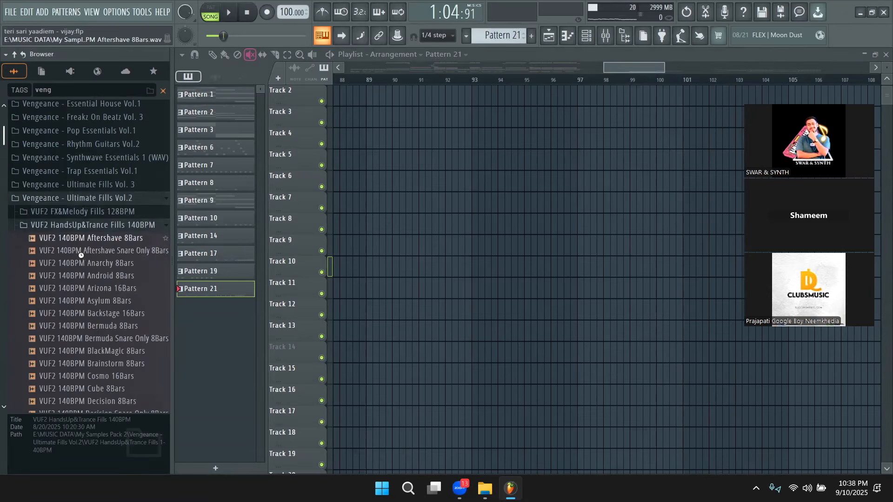
- Place VUF2 140BPM Aftershave 8Bars on Track 7 at bar 93, audition it and delete the clip
{"action": "left_click", "coordinate": [89, 238]}
{"action": "left_click_drag", "start_coordinate": [88, 238], "coordinate": [514, 204]}
{"action": "left_click", "coordinate": [477, 80]}
{"action": "key", "text": "space"}
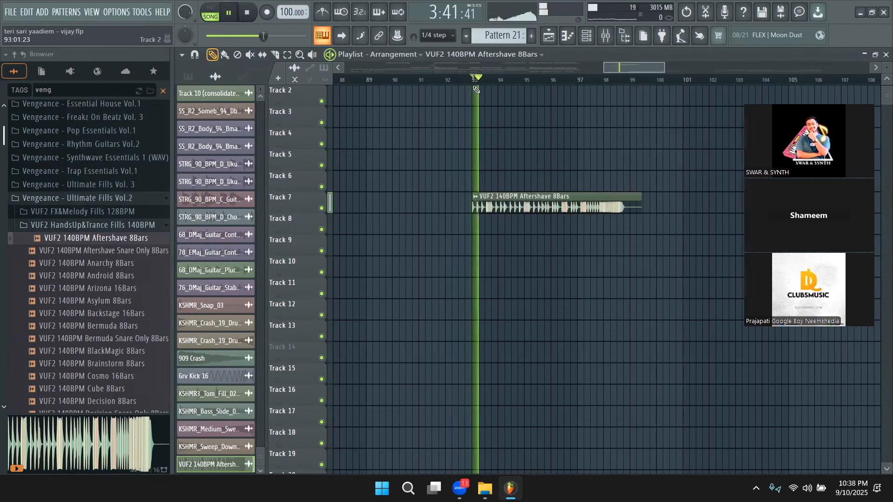
{"action": "scroll", "coordinate": [652, 70], "scroll_direction": "right", "scroll_amount": 1}
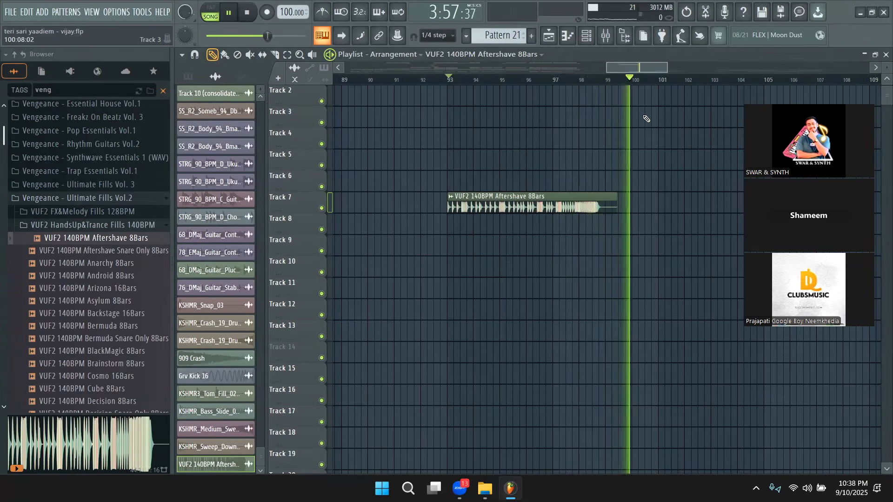
{"action": "key", "text": "space"}
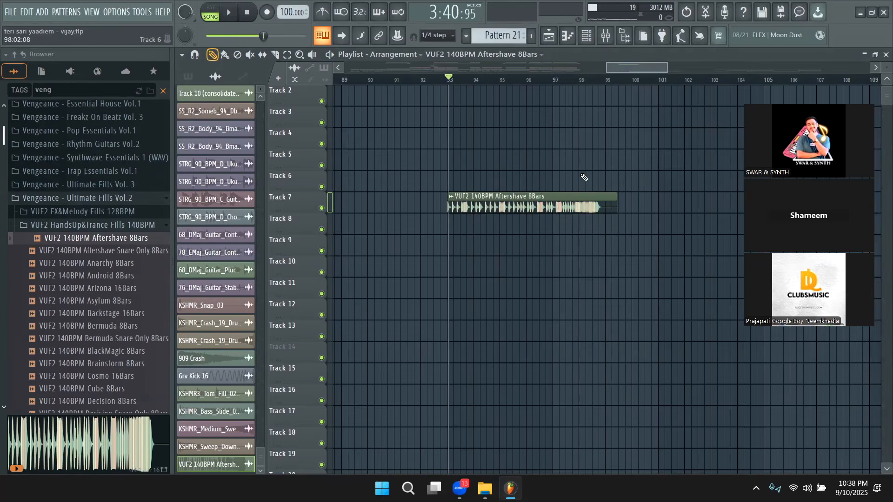
{"action": "right_click", "coordinate": [543, 205]}
- Set the main snap back to Cell
{"action": "left_click", "coordinate": [436, 37]}
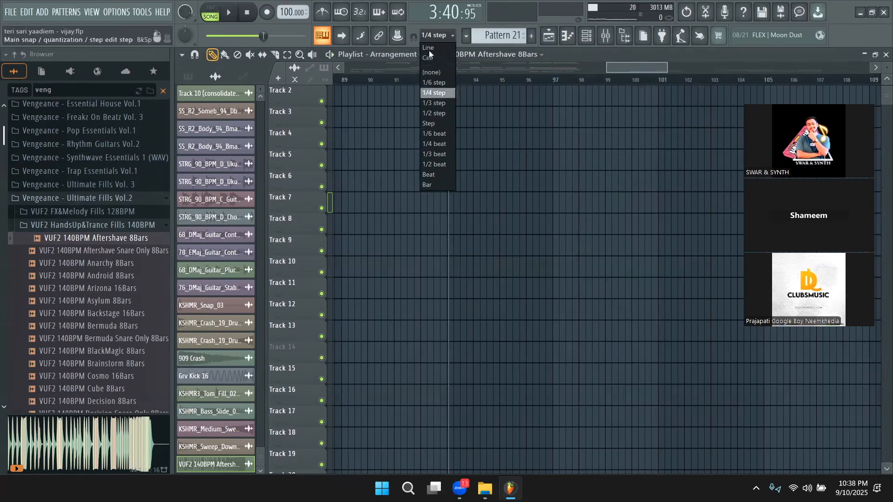
{"action": "left_click", "coordinate": [432, 93]}
{"action": "left_click_drag", "start_coordinate": [454, 78], "coordinate": [490, 84]}
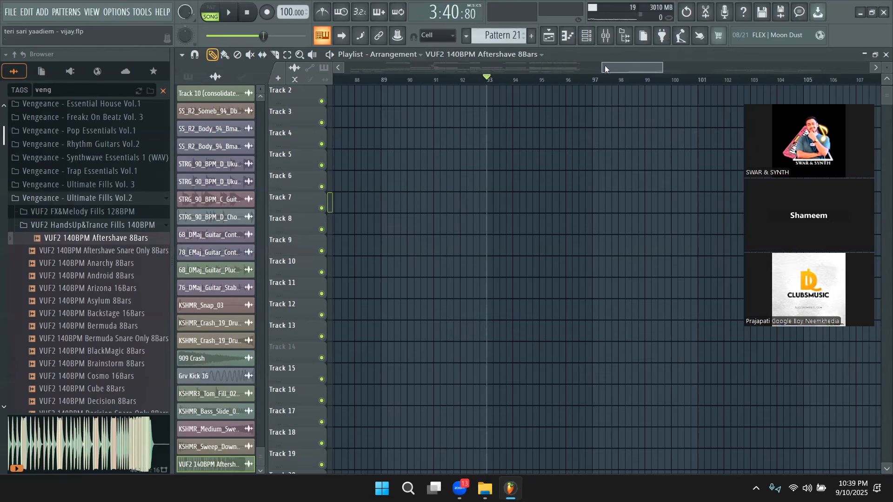
- Review the layout of the whole arrangement and set the playback position to bar 31
{"action": "left_click_drag", "start_coordinate": [603, 67], "coordinate": [345, 67]}
{"action": "scroll", "coordinate": [522, 193], "scroll_direction": "up", "scroll_amount": 1}
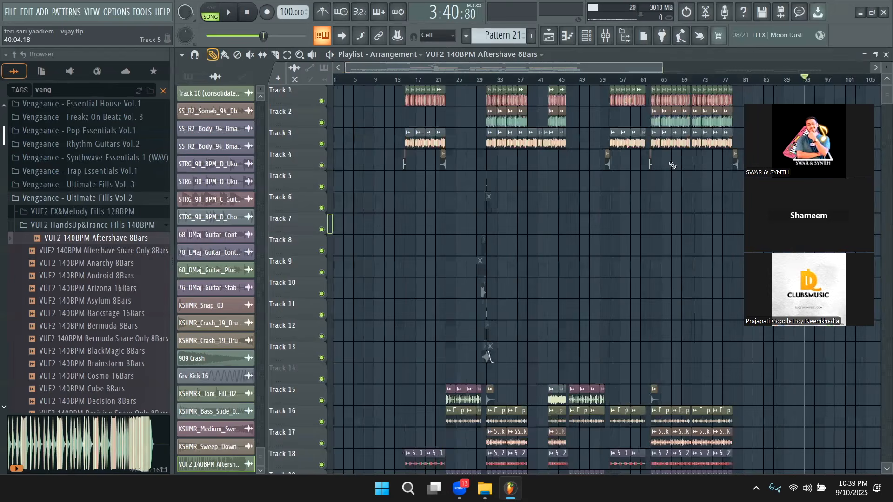
{"action": "mouse_move", "coordinate": [886, 68]}
{"action": "left_mouse_down"}
{"action": "mouse_move", "coordinate": [887, 86]}
{"action": "mouse_move", "coordinate": [887, 76]}
{"action": "left_mouse_up"}
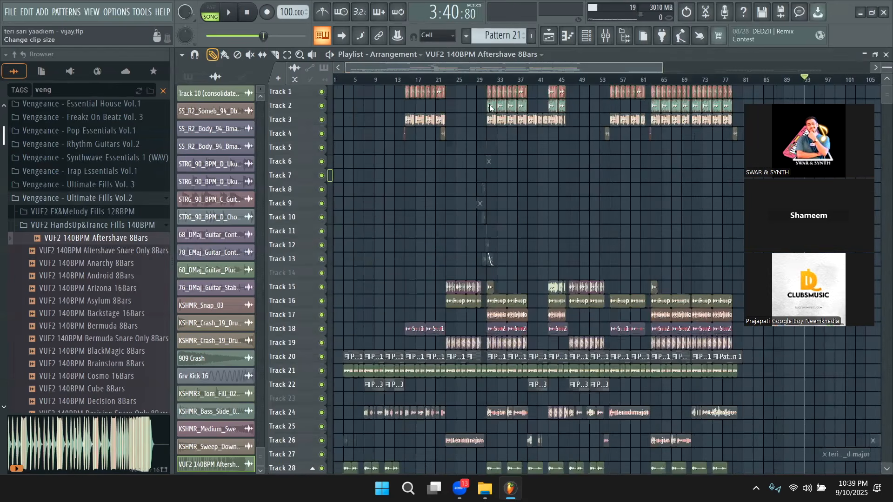
{"action": "left_click", "coordinate": [489, 81]}
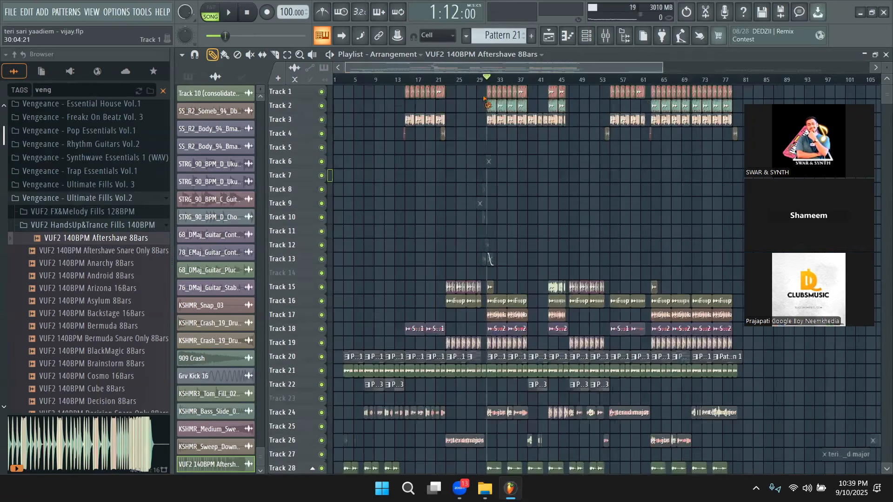
{"action": "left_click_drag", "start_coordinate": [661, 68], "coordinate": [474, 68]}
{"action": "scroll", "coordinate": [881, 68], "scroll_direction": "up", "scroll_amount": 5}
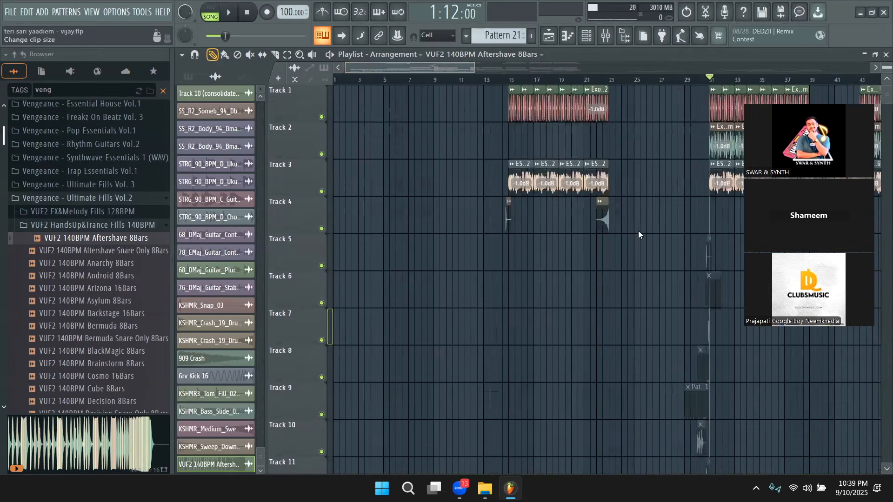
- Play the song from bar 14 to hear the transition into bar 15
{"action": "scroll", "coordinate": [638, 230], "scroll_direction": "down", "scroll_amount": 4}
{"action": "left_click_drag", "start_coordinate": [425, 69], "coordinate": [407, 68]}
{"action": "scroll", "coordinate": [508, 184], "scroll_direction": "up", "scroll_amount": 3}
{"action": "scroll", "coordinate": [441, 103], "scroll_direction": "up", "scroll_amount": 2}
{"action": "left_click", "coordinate": [497, 80]}
{"action": "key", "text": "space"}
{"action": "scroll", "coordinate": [535, 210], "scroll_direction": "down", "scroll_amount": 2}
{"action": "scroll", "coordinate": [539, 204], "scroll_direction": "up", "scroll_amount": 1}
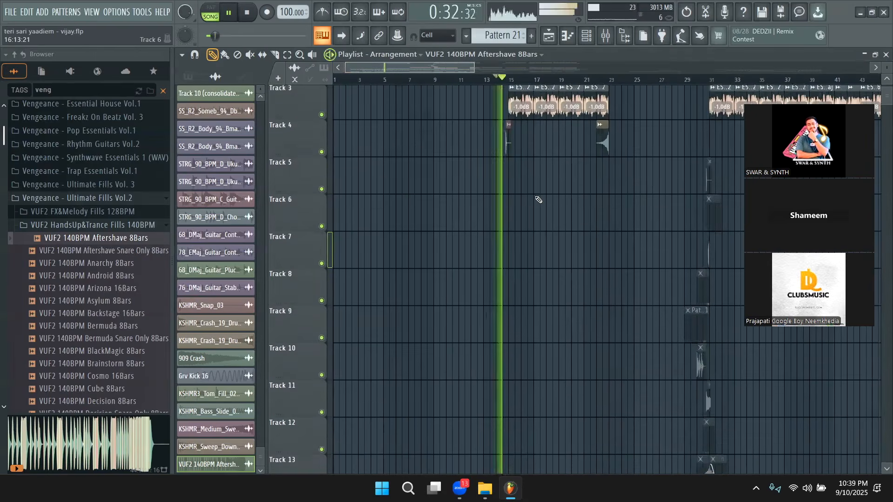
{"action": "key", "text": "space"}
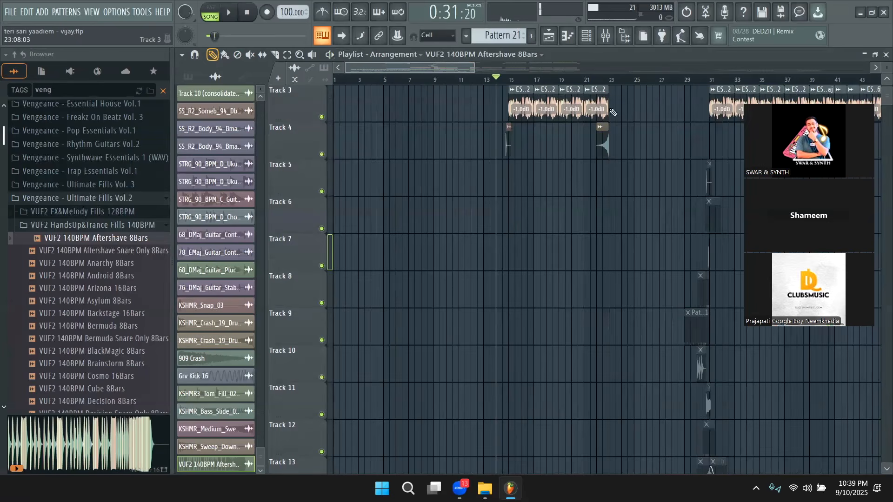
- Audition the transition from bar 22 into bar 23, first in the full mix and again with Track 4 soloed
{"action": "left_click", "coordinate": [601, 80]}
{"action": "scroll", "coordinate": [628, 163], "scroll_direction": "down", "scroll_amount": 4}
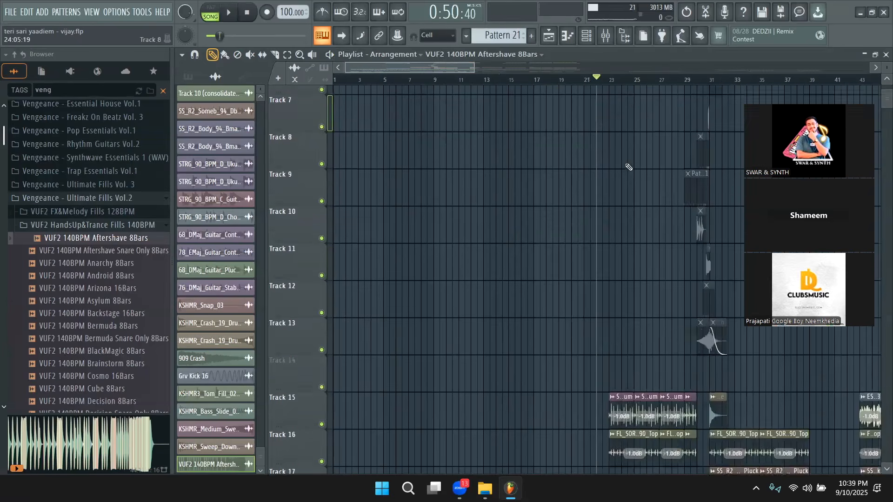
{"action": "key", "text": "space"}
{"action": "scroll", "coordinate": [581, 177], "scroll_direction": "up", "scroll_amount": 4}
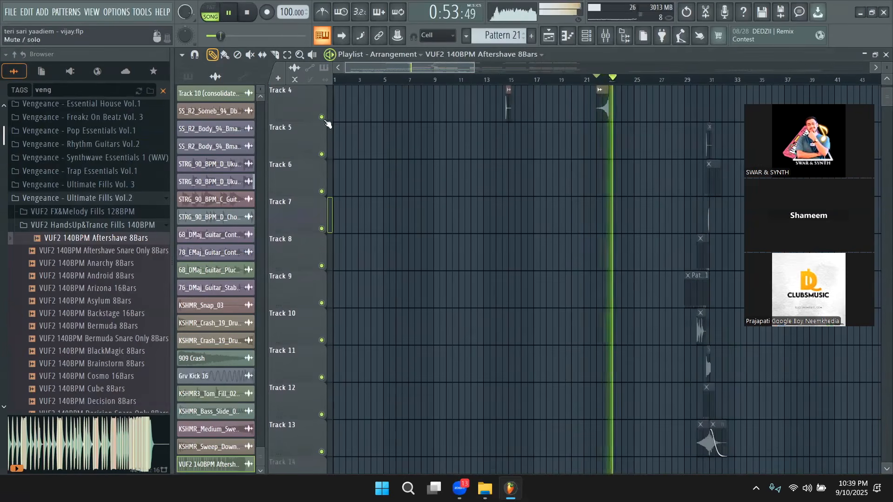
{"action": "key", "text": "space"}
{"action": "key", "text": "space"}
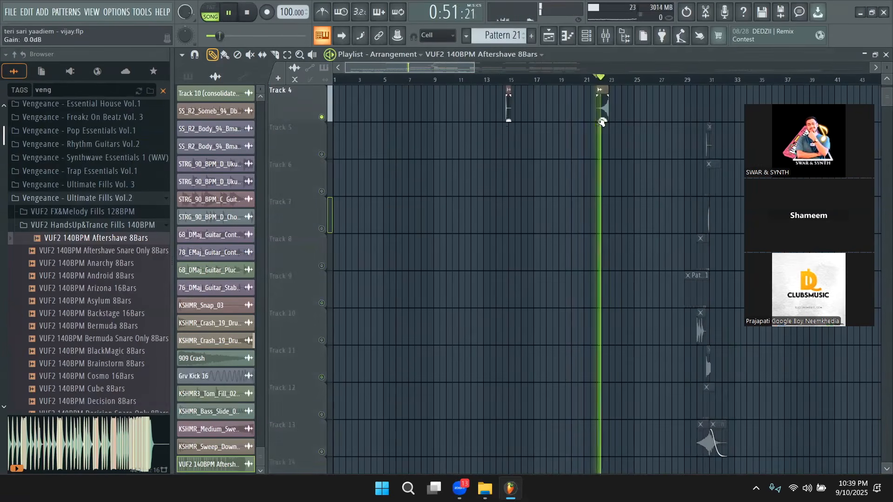
{"action": "key", "text": "space"}
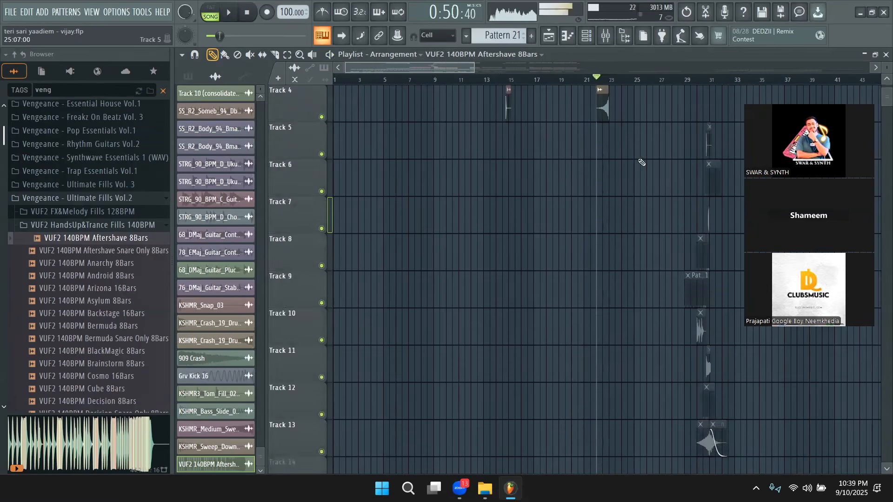
{"action": "scroll", "coordinate": [644, 165], "scroll_direction": "up", "scroll_amount": 2}
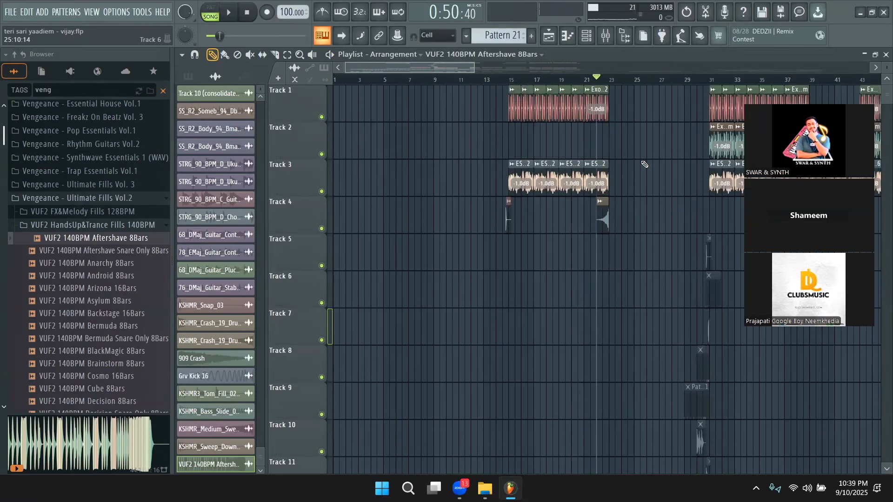
- Play the song from bar 15 and again from bar 20 to hear the change into bar 23, examining the tracks involved
{"action": "scroll", "coordinate": [569, 297], "scroll_direction": "down", "scroll_amount": 5}
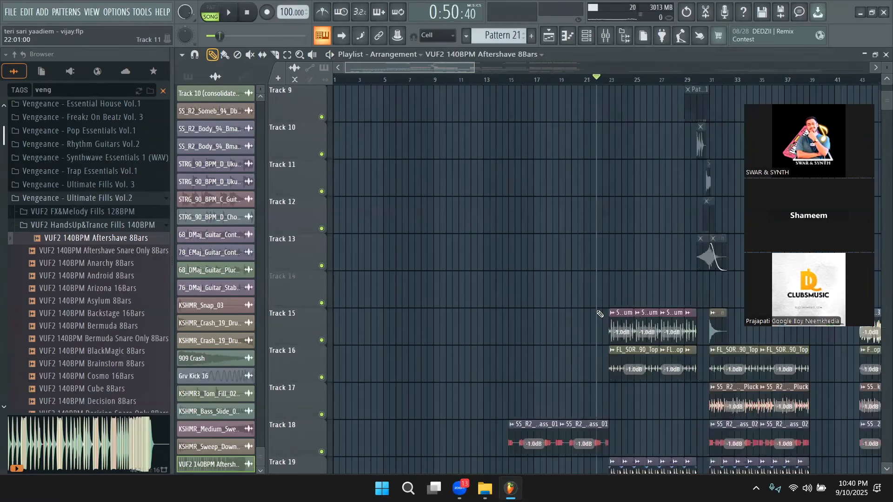
{"action": "left_click", "coordinate": [520, 80]}
{"action": "key", "text": "space"}
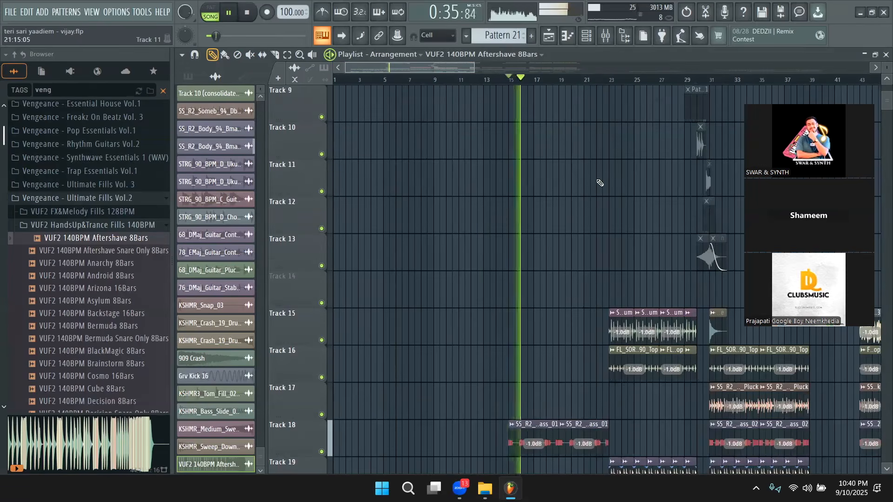
{"action": "scroll", "coordinate": [595, 185], "scroll_direction": "up", "scroll_amount": 5}
{"action": "left_click", "coordinate": [573, 80]}
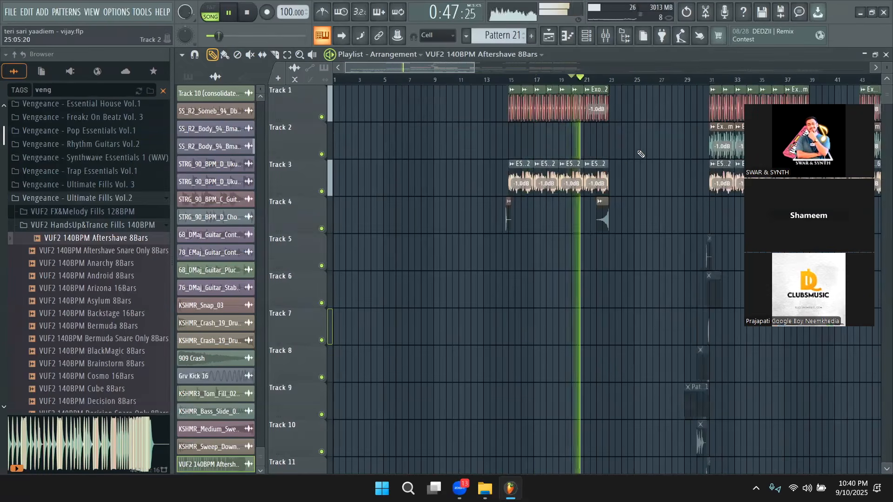
{"action": "scroll", "coordinate": [623, 165], "scroll_direction": "down", "scroll_amount": 5}
{"action": "scroll", "coordinate": [630, 164], "scroll_direction": "down", "scroll_amount": 5}
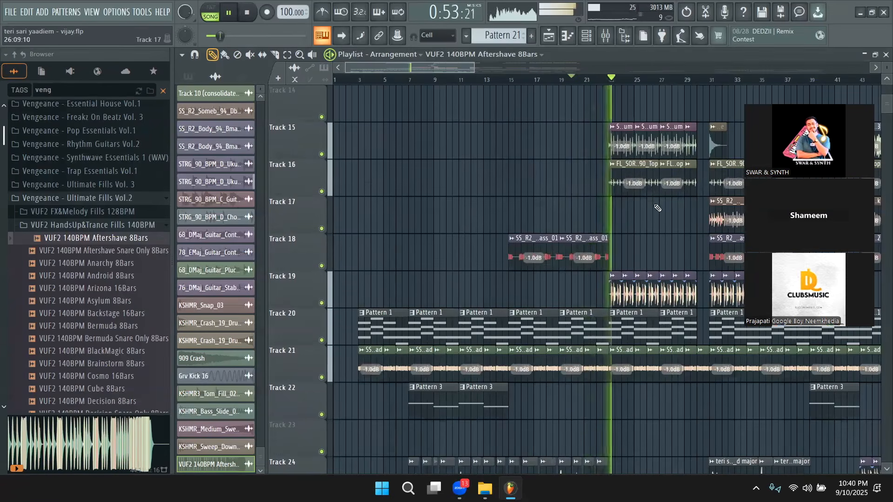
{"action": "scroll", "coordinate": [650, 191], "scroll_direction": "up", "scroll_amount": 1}
- Mute the clips from bar 23 to bar 30 on Tracks 15, 16 and 19, plus the Track 4 crash at bar 22
{"action": "left_click", "coordinate": [251, 55]}
{"action": "key", "text": "space"}
{"action": "left_click_drag", "start_coordinate": [623, 186], "coordinate": [691, 185]}
{"action": "left_click_drag", "start_coordinate": [691, 217], "coordinate": [592, 224]}
{"action": "left_click_drag", "start_coordinate": [613, 328], "coordinate": [690, 331]}
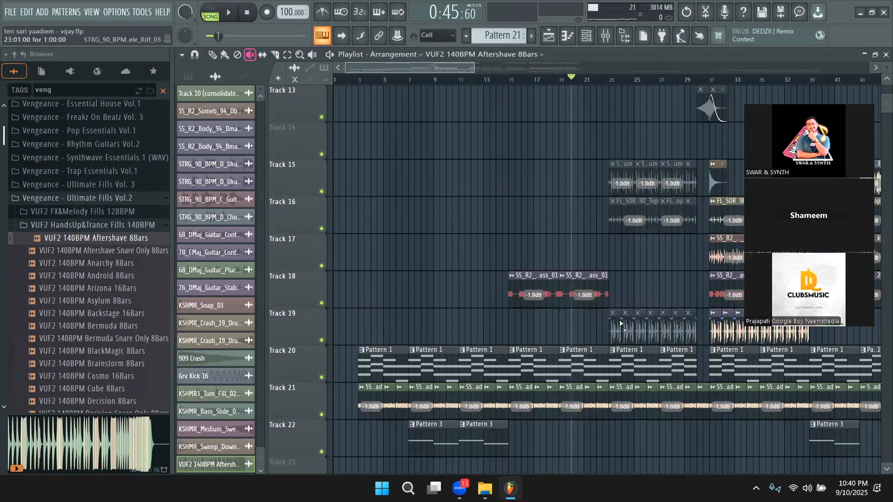
{"action": "scroll", "coordinate": [621, 324], "scroll_direction": "up", "scroll_amount": 6}
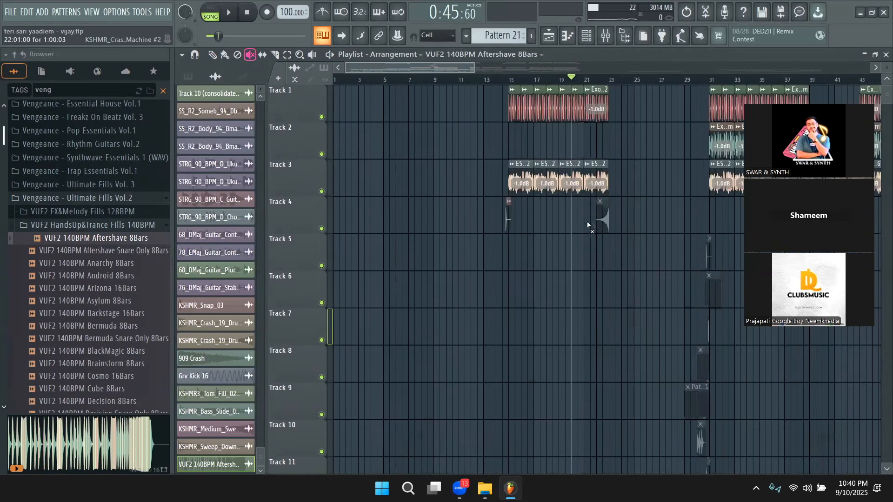
- Duplicate the Track 1 and Track 3 drum clips of bars 19 to 22 twice so they fill up to bar 31
{"action": "left_click", "coordinate": [287, 55]}
{"action": "mouse_move", "coordinate": [628, 195]}
{"action": "left_mouse_down"}
{"action": "mouse_move", "coordinate": [584, 157]}
{"action": "mouse_move", "coordinate": [563, 88]}
{"action": "left_mouse_up"}
{"action": "left_click", "coordinate": [213, 56]}
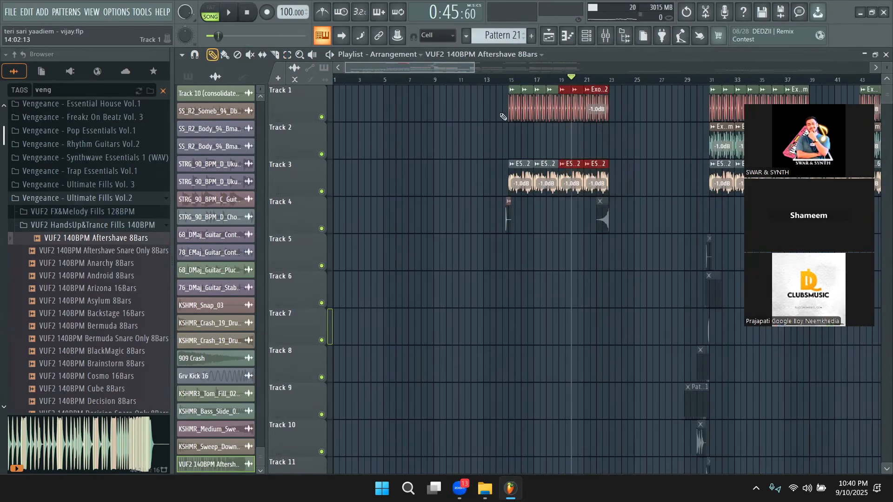
{"action": "key", "text": "ctrl+b"}
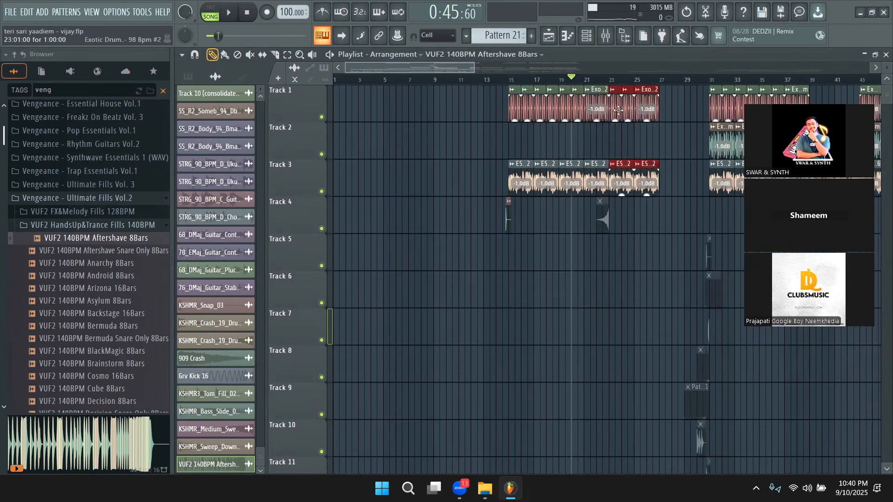
{"action": "key", "text": "ctrl+b"}
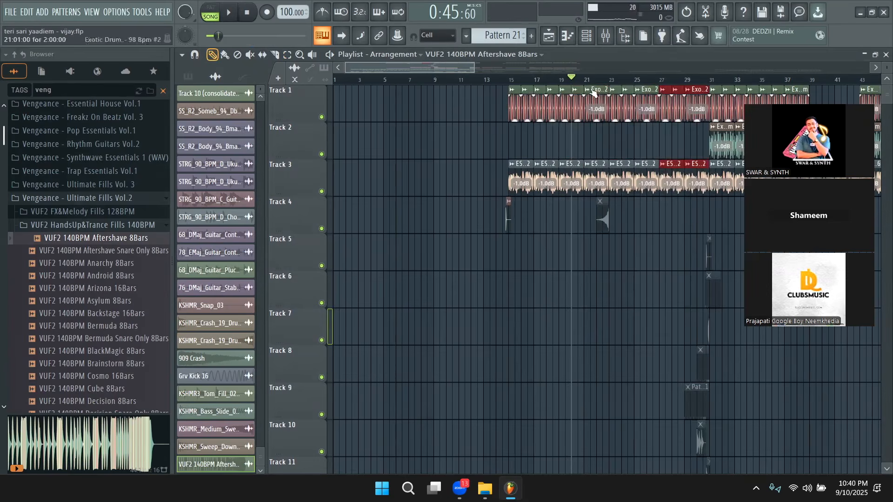
- Play from bar 21 to hear the change into bar 23 with the drums continuing and the fill muted
{"action": "key", "text": "space"}
{"action": "scroll", "coordinate": [629, 250], "scroll_direction": "down", "scroll_amount": 10}
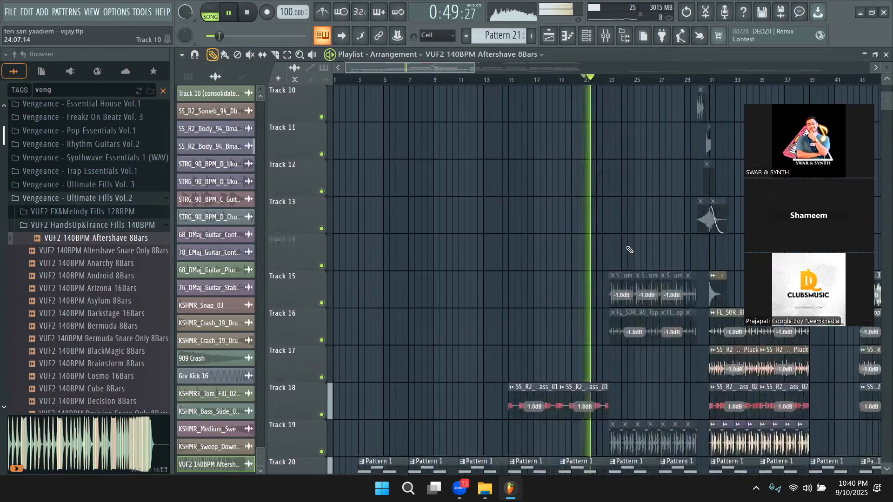
{"action": "scroll", "coordinate": [629, 250], "scroll_direction": "down", "scroll_amount": 3}
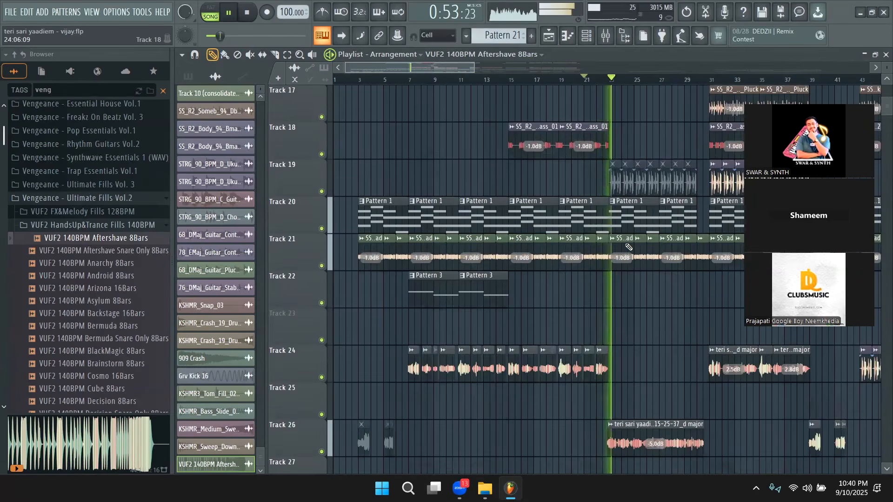
{"action": "scroll", "coordinate": [630, 233], "scroll_direction": "up", "scroll_amount": 8}
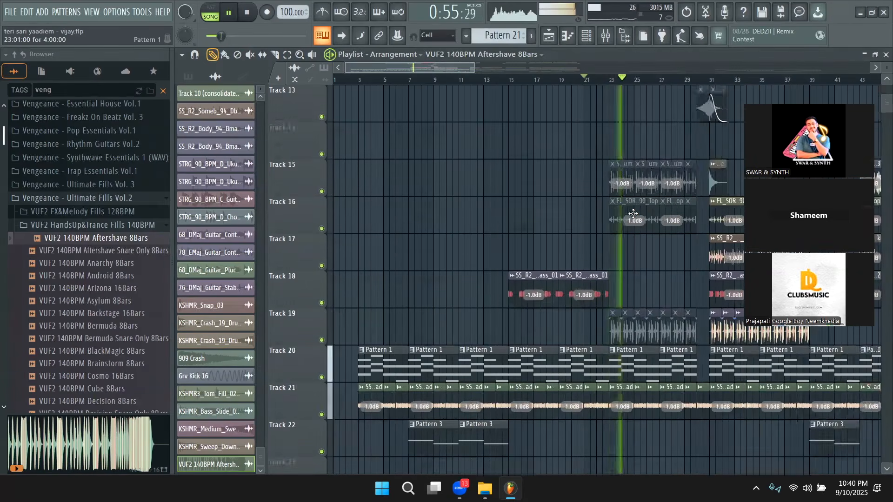
{"action": "key", "text": "space"}
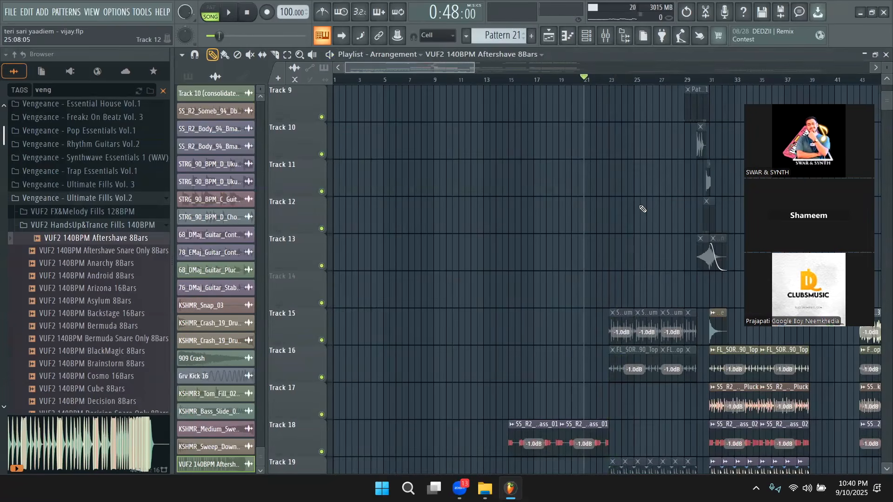
- Undo the duplicated drum clips and the clip mutes on Tracks 4, 15, 16 and 19
{"action": "key", "text": "ctrl+z"}
{"action": "key", "text": "space"}
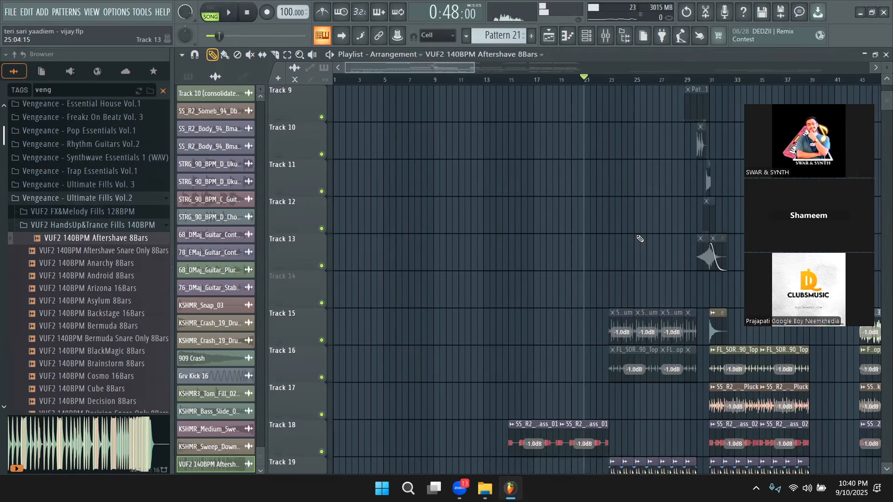
{"action": "scroll", "coordinate": [640, 239], "scroll_direction": "up", "scroll_amount": 1}
{"action": "scroll", "coordinate": [640, 239], "scroll_direction": "up", "scroll_amount": 8}
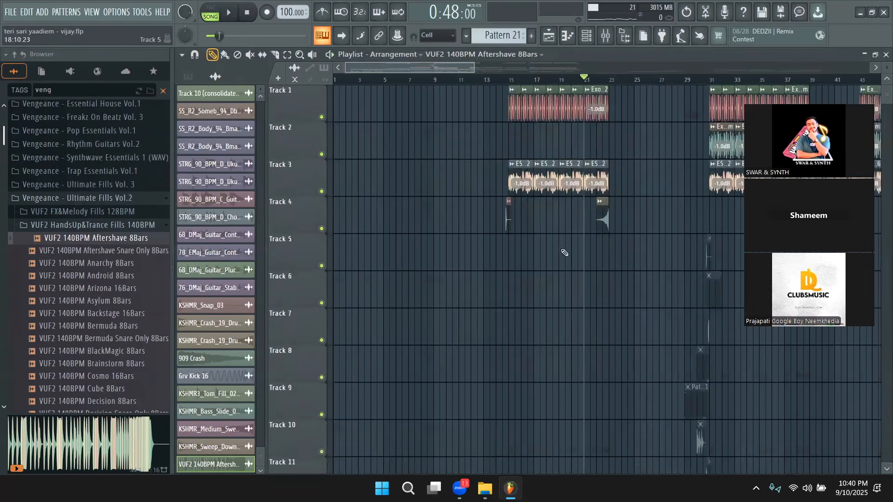
- Play the original arrangement from bar 21 through to bar 29 to hear the section change at bar 23
{"action": "key", "text": "space"}
{"action": "scroll", "coordinate": [607, 278], "scroll_direction": "down", "scroll_amount": 4}
{"action": "scroll", "coordinate": [606, 278], "scroll_direction": "down", "scroll_amount": 6}
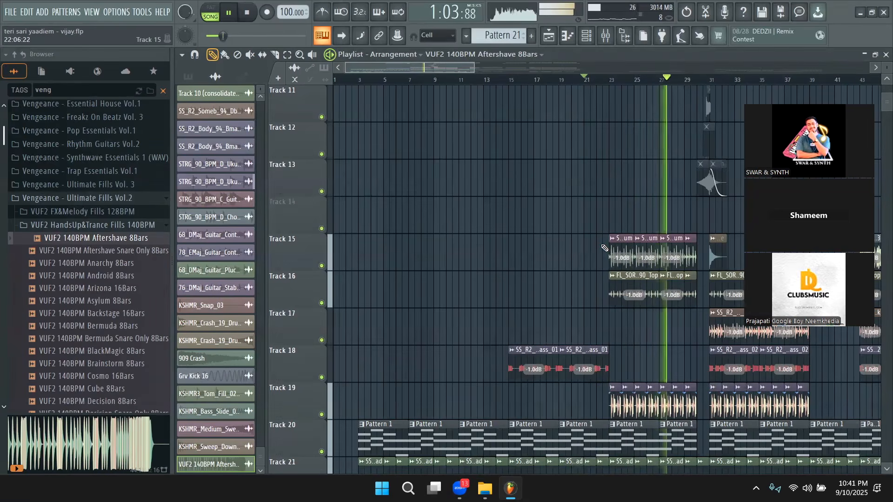
{"action": "key", "text": "space"}
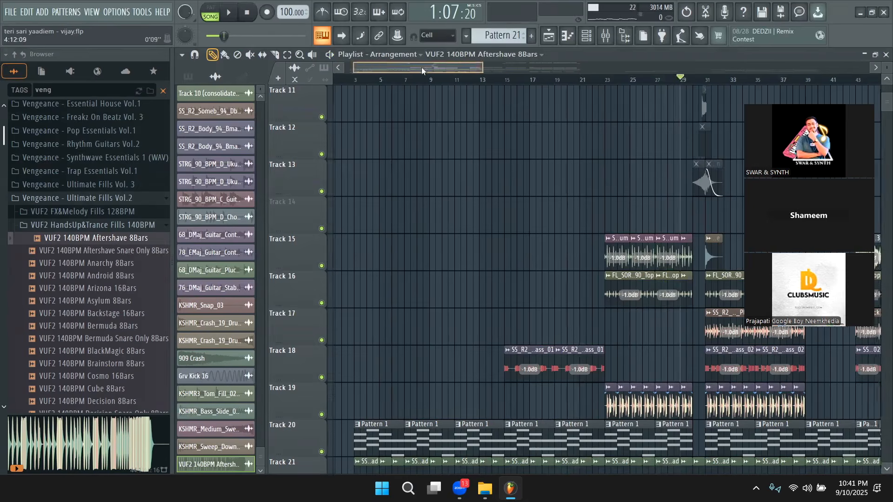
- Unmute the Track 10 tom fill and the Track 11 clip before bar 31, and play the transition from bar 29
{"action": "left_click_drag", "start_coordinate": [421, 67], "coordinate": [451, 67]}
{"action": "scroll", "coordinate": [608, 219], "scroll_direction": "up", "scroll_amount": 6}
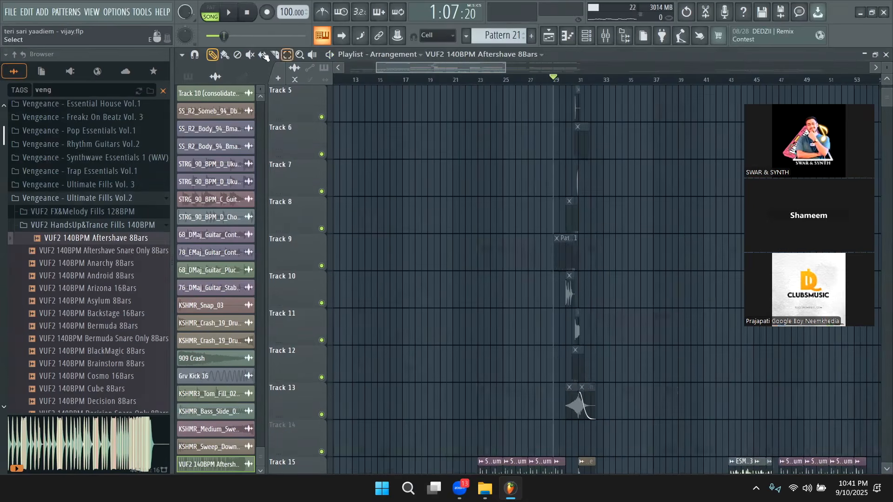
{"action": "scroll", "coordinate": [570, 261], "scroll_direction": "down", "scroll_amount": 1}
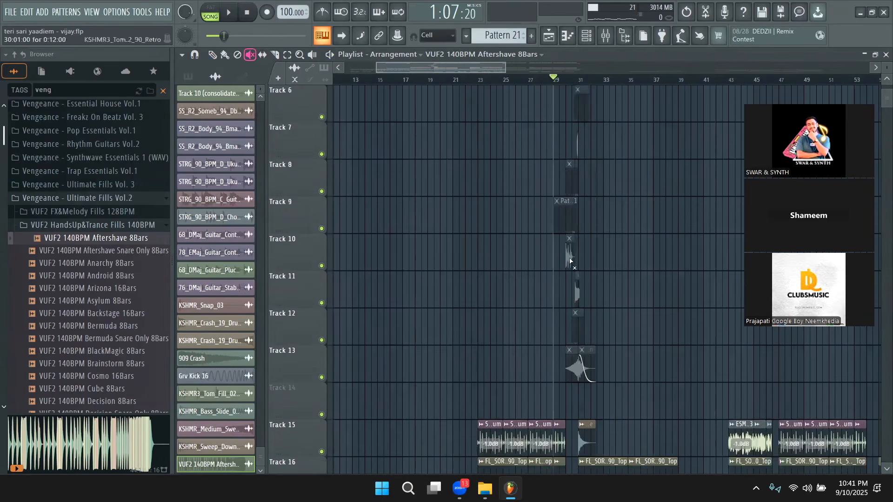
{"action": "key", "text": "space"}
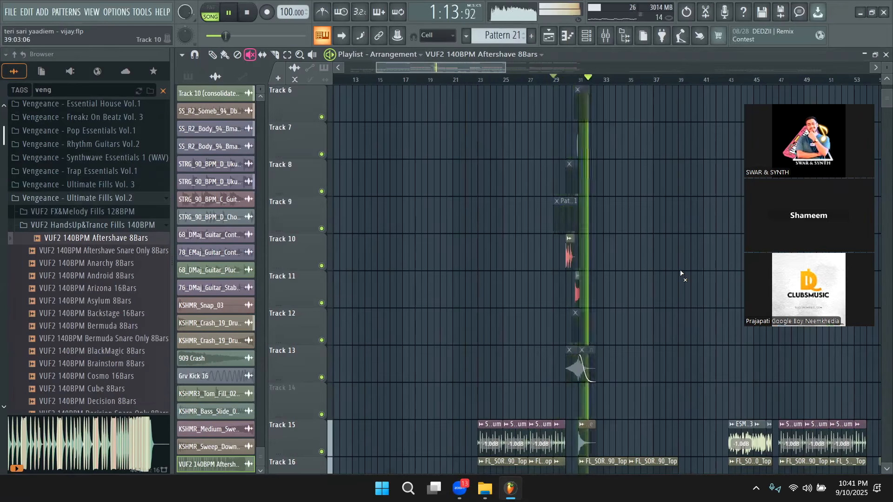
- Keep listening through bars 31 to 40, examining which tracks drop out at the section change into bar 39
{"action": "scroll", "coordinate": [682, 273], "scroll_direction": "down", "scroll_amount": 7}
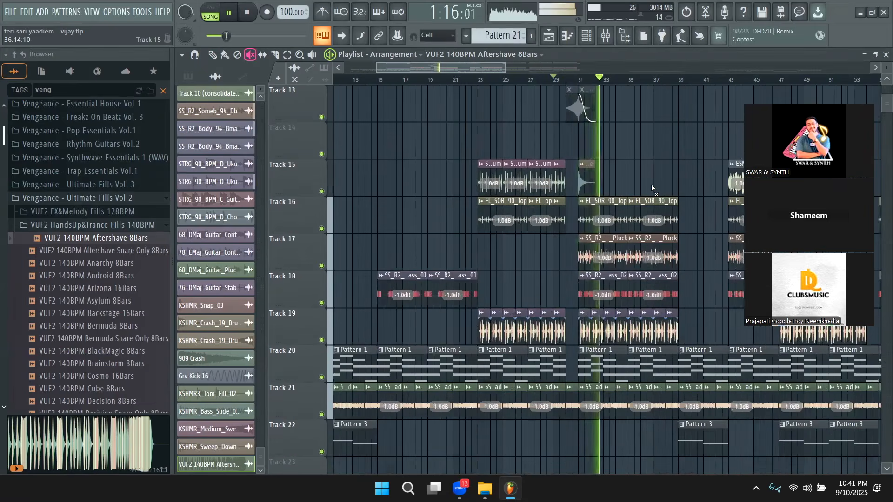
{"action": "scroll", "coordinate": [488, 73], "scroll_direction": "right", "scroll_amount": 7}
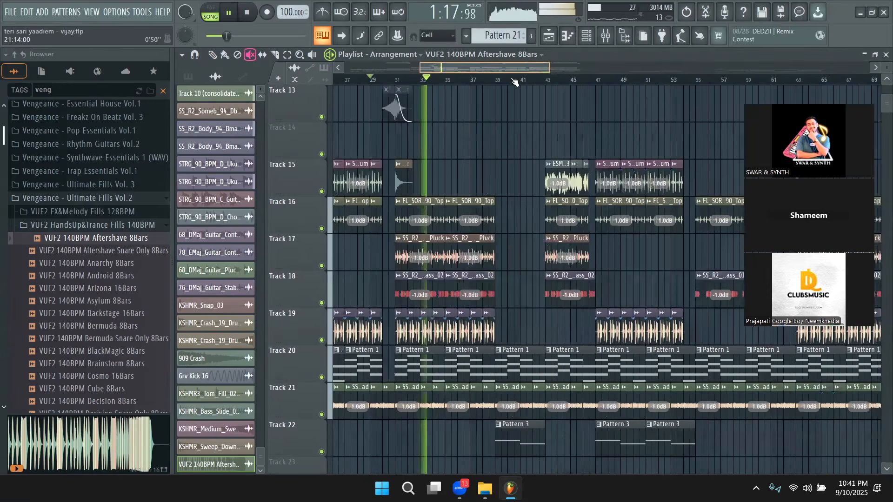
{"action": "scroll", "coordinate": [520, 166], "scroll_direction": "up", "scroll_amount": 5}
{"action": "scroll", "coordinate": [520, 166], "scroll_direction": "up", "scroll_amount": 7}
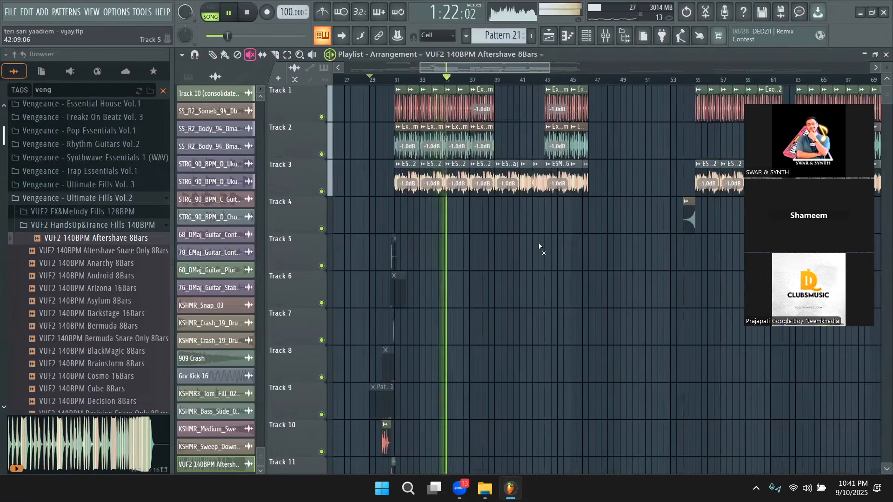
{"action": "scroll", "coordinate": [533, 244], "scroll_direction": "down", "scroll_amount": 7}
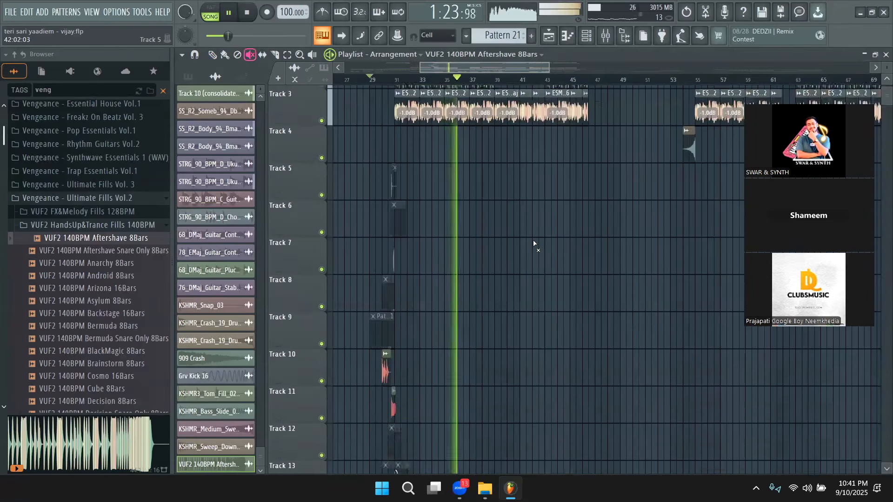
{"action": "scroll", "coordinate": [533, 243], "scroll_direction": "down", "scroll_amount": 3}
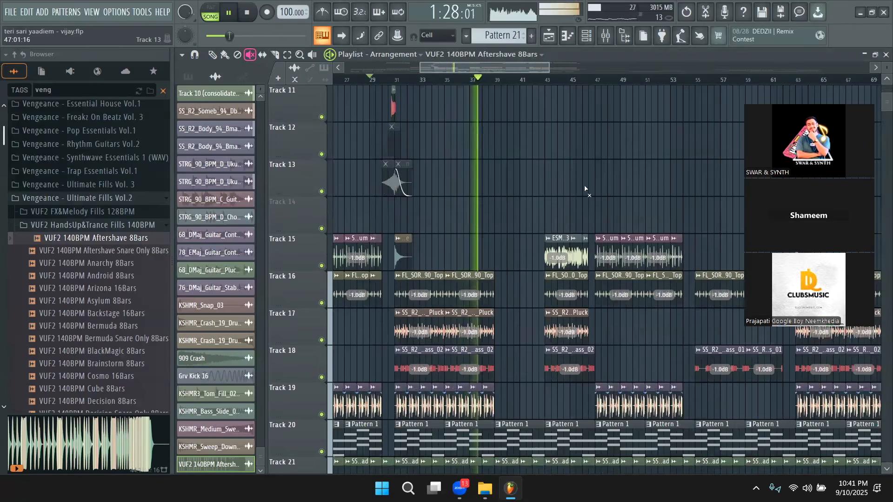
{"action": "scroll", "coordinate": [575, 183], "scroll_direction": "down", "scroll_amount": 2}
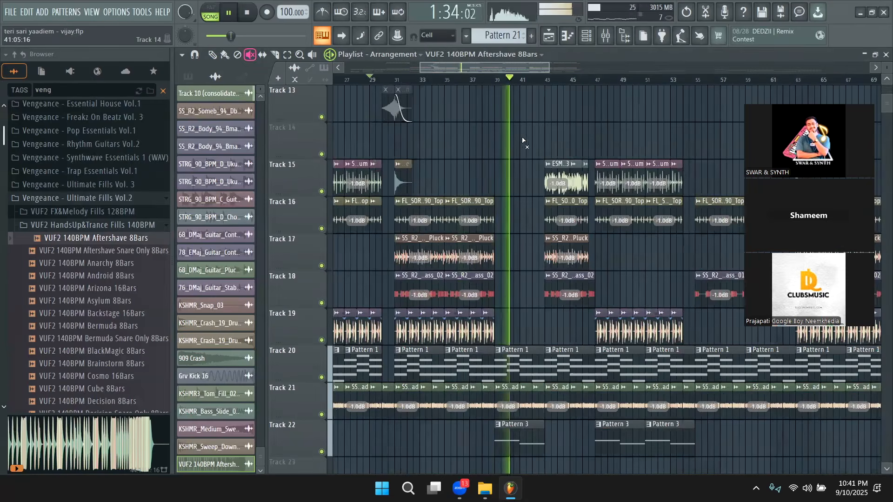
- Play the section starting at bar 43 and examine the tracks that come in there
{"action": "key", "text": "space"}
{"action": "key", "text": "space"}
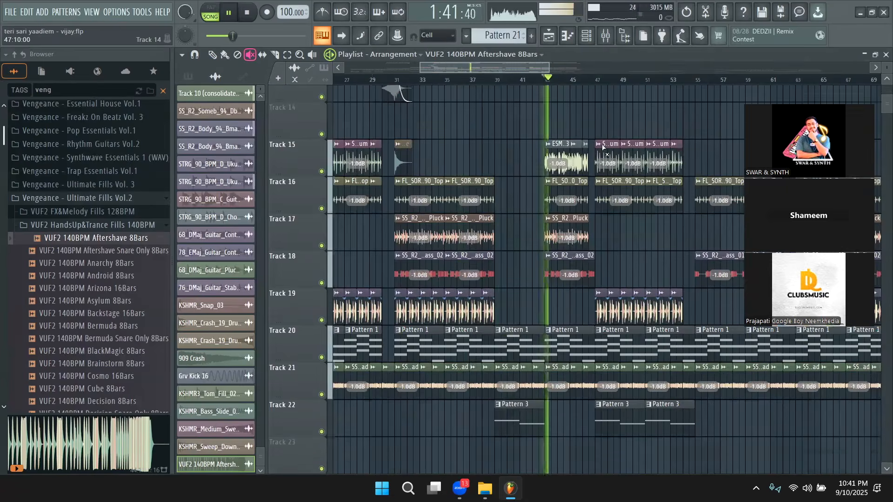
{"action": "scroll", "coordinate": [598, 225], "scroll_direction": "down", "scroll_amount": 10}
{"action": "scroll", "coordinate": [600, 214], "scroll_direction": "up", "scroll_amount": 14}
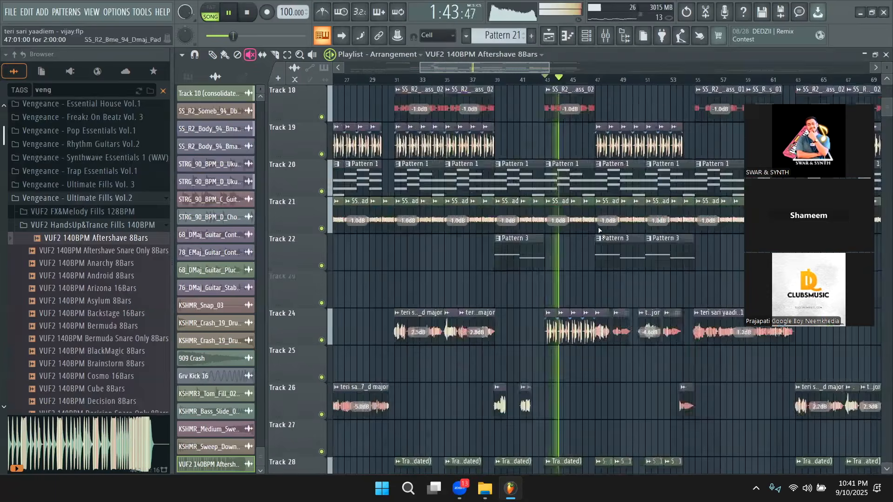
{"action": "key", "text": "space"}
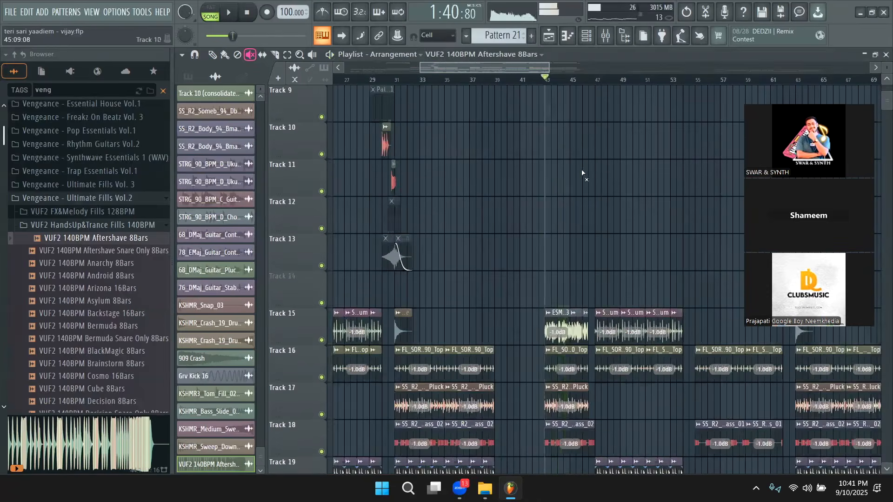
- Play from bar 46 to hear the transition into bar 47
{"action": "scroll", "coordinate": [604, 167], "scroll_direction": "up", "scroll_amount": 7}
{"action": "scroll", "coordinate": [604, 130], "scroll_direction": "up", "scroll_amount": 1}
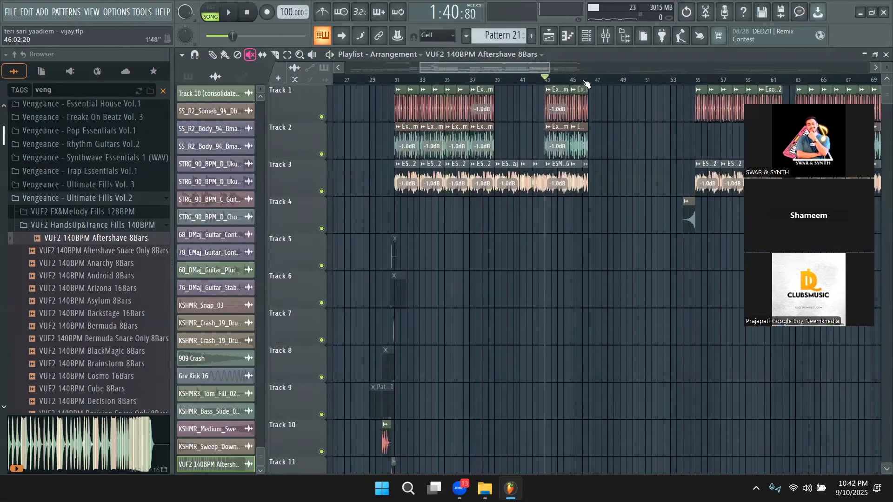
{"action": "scroll", "coordinate": [621, 186], "scroll_direction": "down", "scroll_amount": 12}
{"action": "key", "text": "space"}
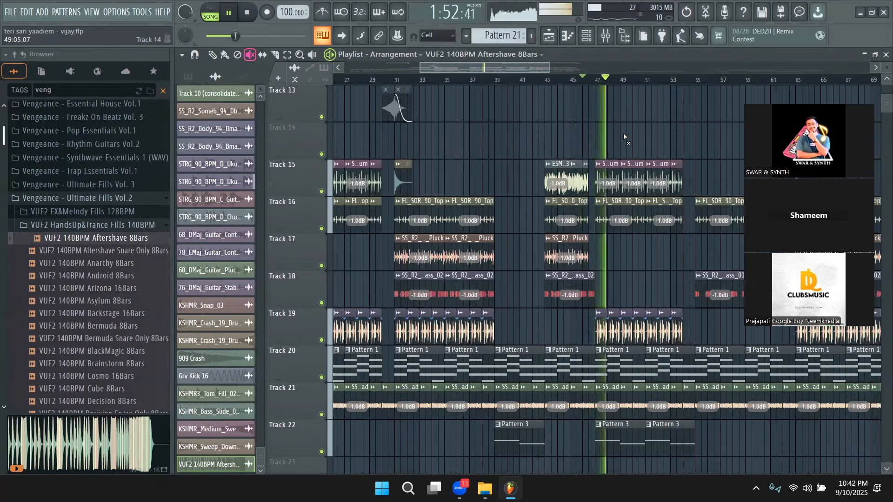
{"action": "key", "text": "space"}
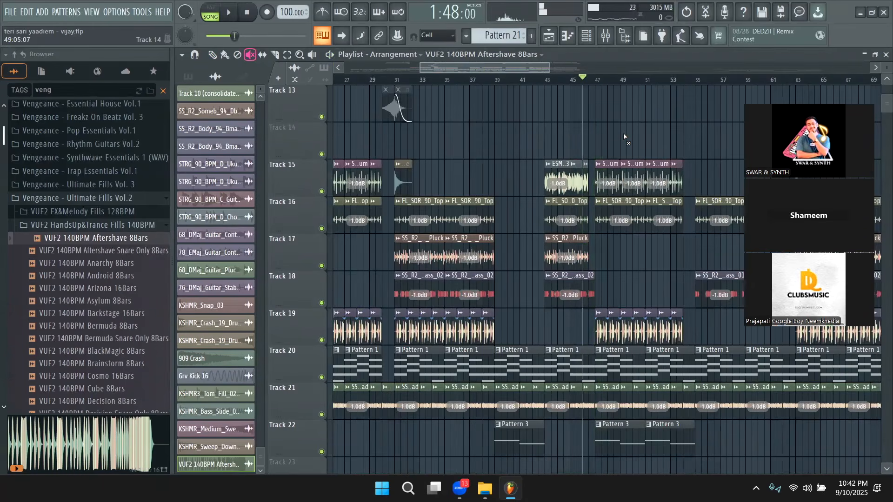
- Zoom in on the arrangement around bars 38 to 61 and replay the transition into bar 47
{"action": "left_click", "coordinate": [512, 55]}
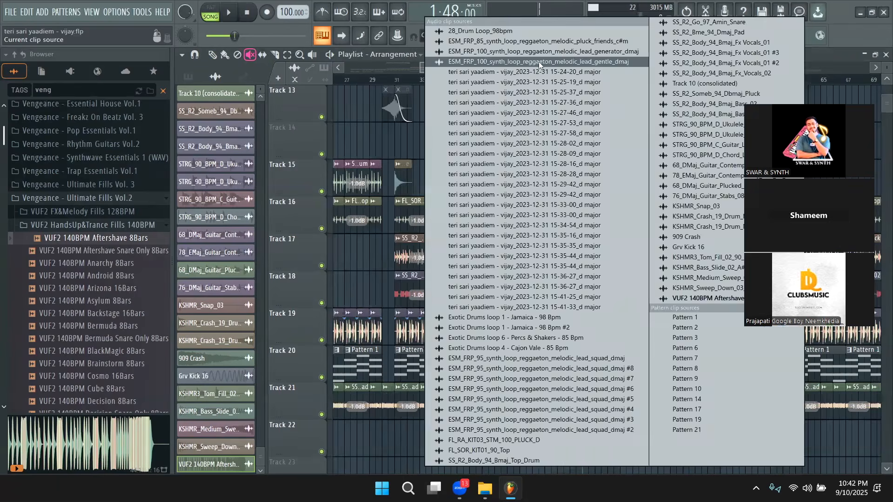
{"action": "left_click", "coordinate": [426, 66]}
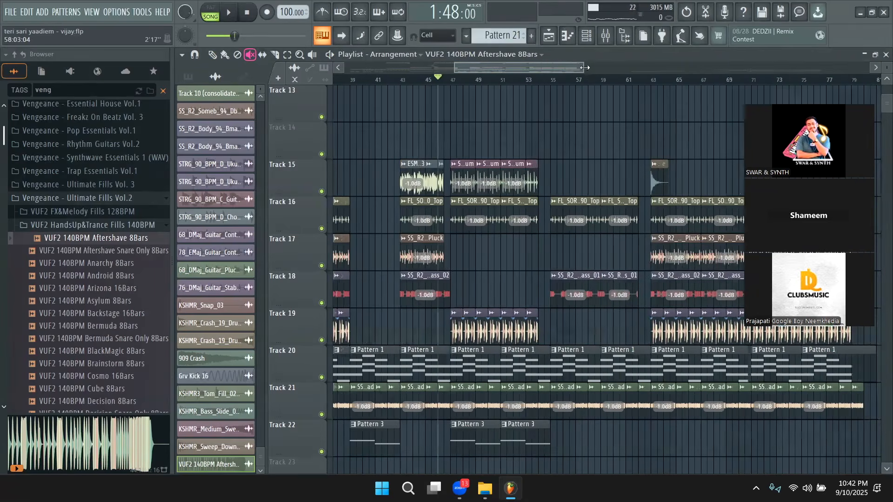
{"action": "left_click_drag", "start_coordinate": [584, 68], "coordinate": [527, 80]}
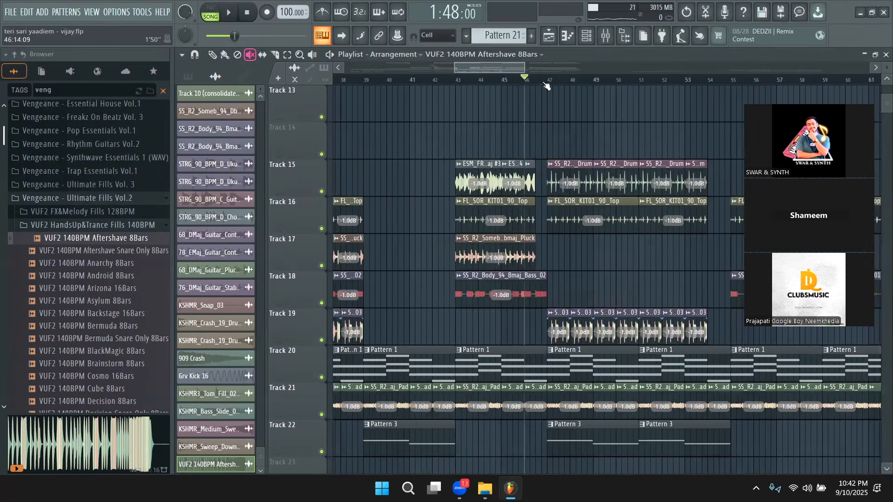
{"action": "key", "text": "space"}
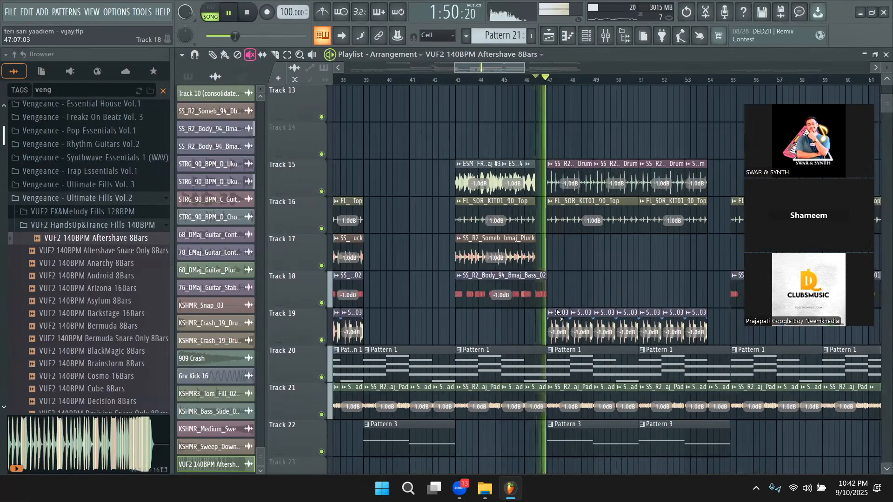
{"action": "key", "text": "space"}
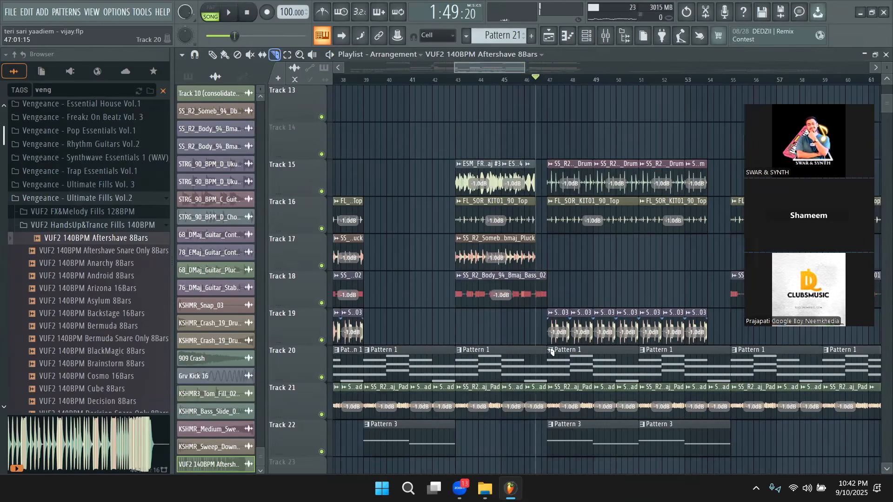
- Cut the Pattern 1 and pad clips on Tracks 20 and 21 short before bar 47, and play the change from bar 45
{"action": "scroll", "coordinate": [553, 344], "scroll_direction": "up", "scroll_amount": 6}
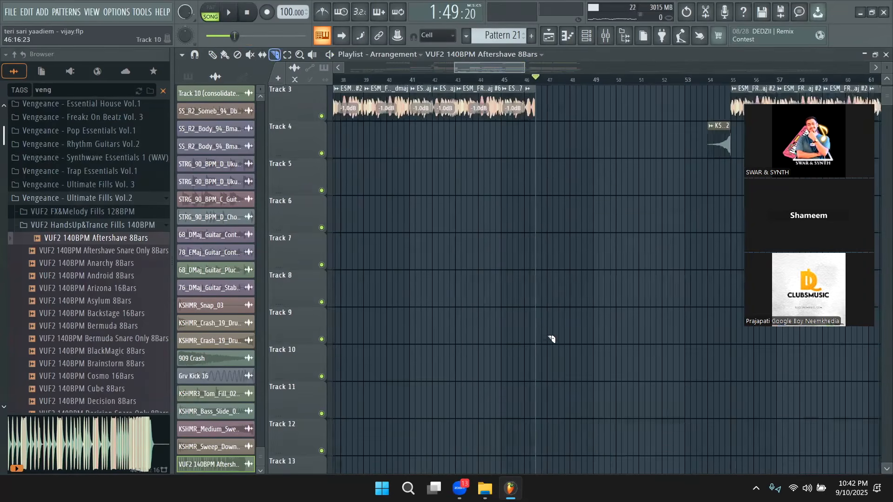
{"action": "key", "text": "space"}
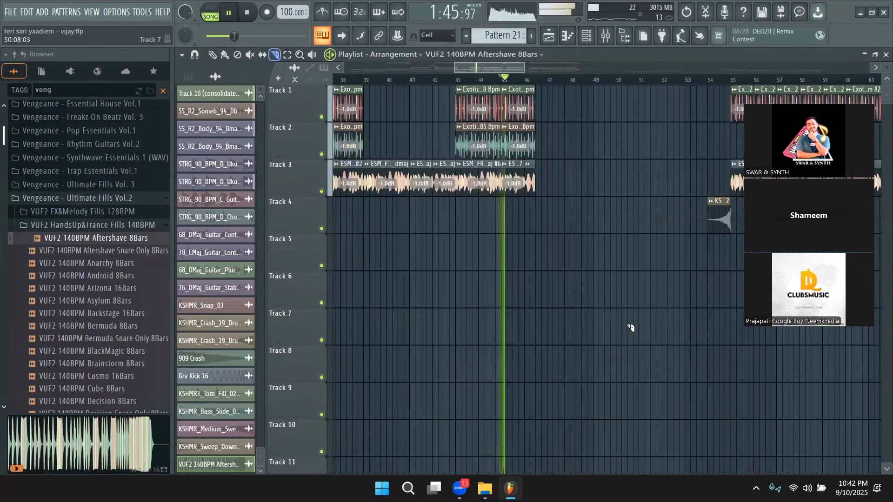
{"action": "scroll", "coordinate": [605, 302], "scroll_direction": "down", "scroll_amount": 4}
{"action": "scroll", "coordinate": [585, 243], "scroll_direction": "down", "scroll_amount": 3}
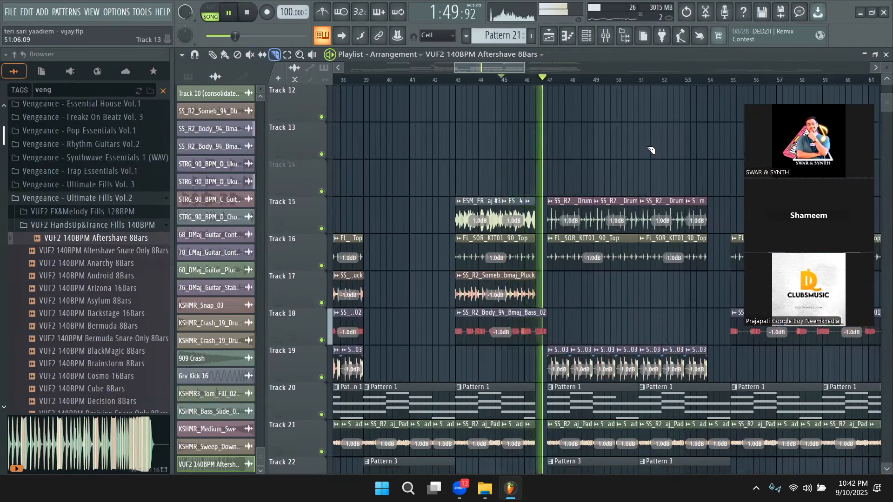
{"action": "key", "text": "space"}
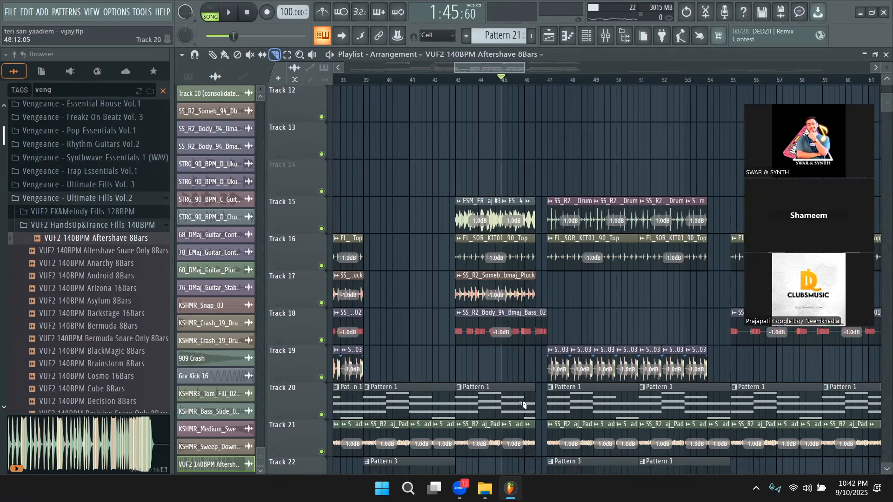
- Play again from bar 45, examining which tracks stop and which continue in the gap before bar 47
{"action": "scroll", "coordinate": [548, 327], "scroll_direction": "down", "scroll_amount": 5}
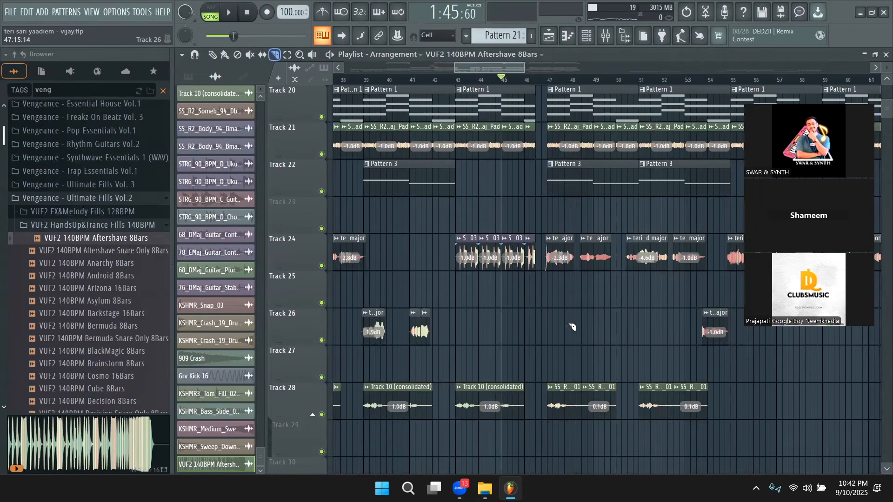
{"action": "key", "text": "space"}
{"action": "scroll", "coordinate": [572, 316], "scroll_direction": "up", "scroll_amount": 5}
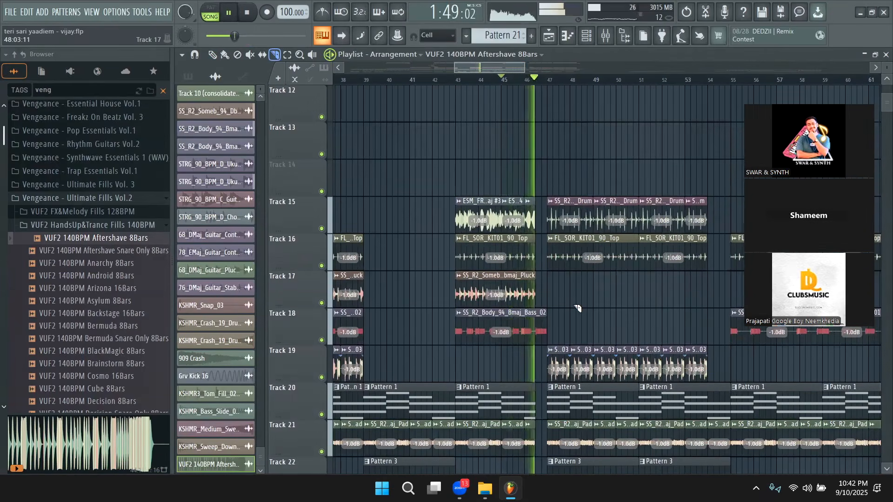
{"action": "key", "text": "space"}
- Extend the Track 24 loop to bar 47, and trim the Track 18 bass clip to end with the neighbouring clips before bar 47
{"action": "scroll", "coordinate": [584, 306], "scroll_direction": "down", "scroll_amount": 3}
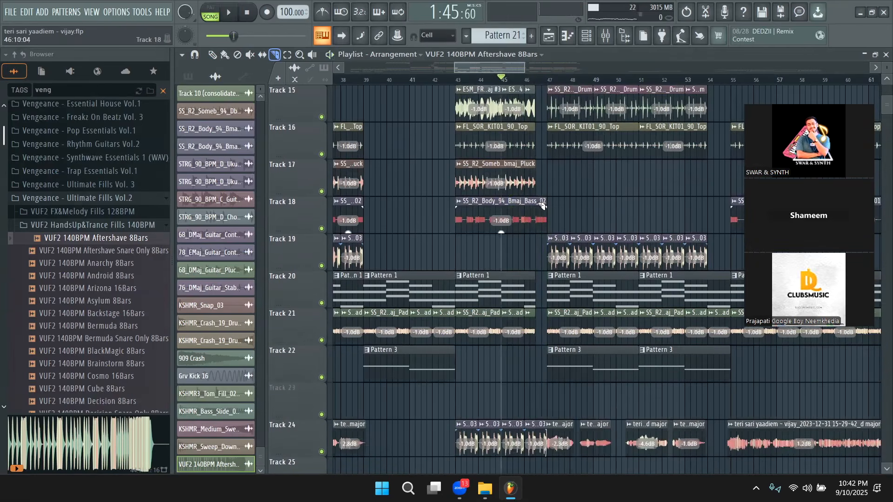
{"action": "left_click_drag", "start_coordinate": [542, 205], "coordinate": [535, 206]}
{"action": "key", "text": "space"}
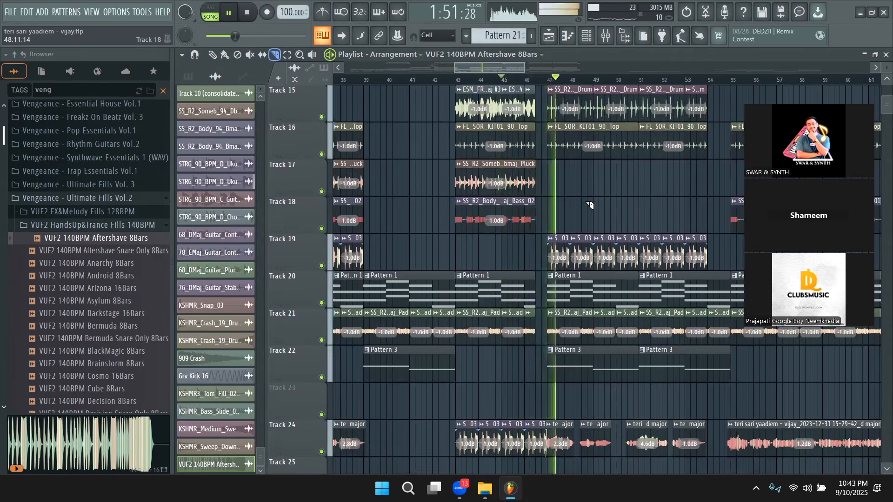
{"action": "key", "text": "space"}
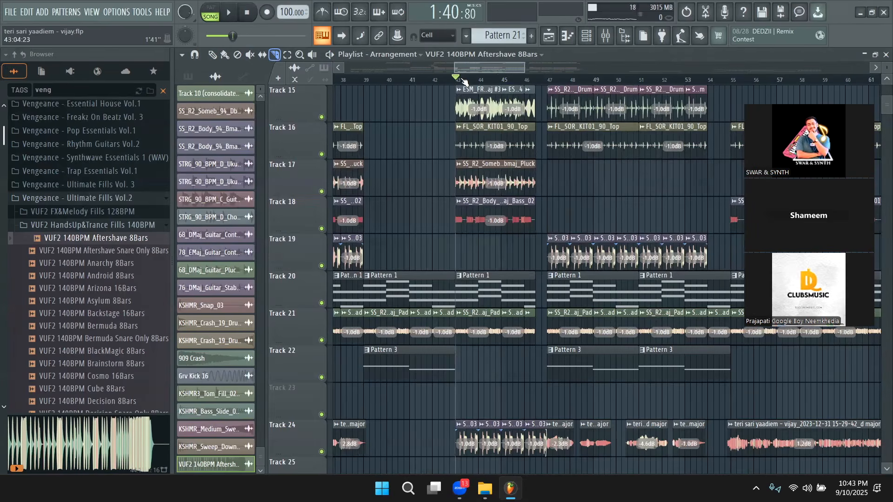
- Play the section from bar 43 through to bar 47 to check the shortened clips
{"action": "key", "text": "space"}
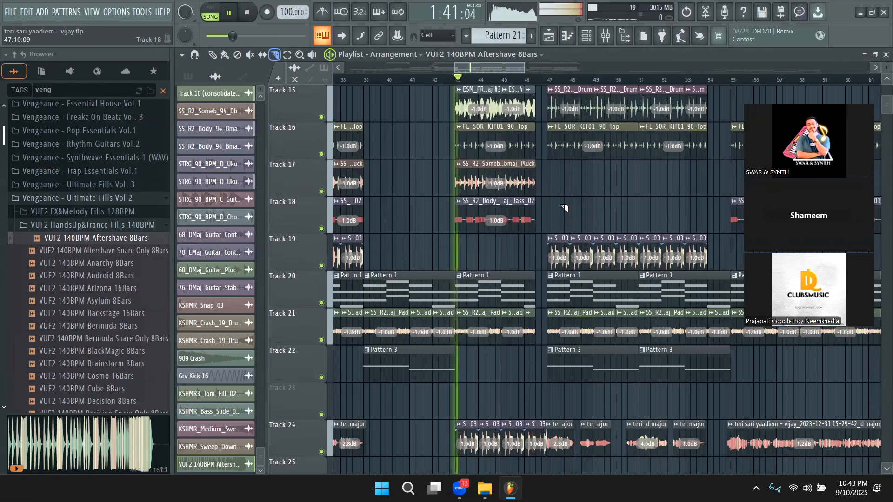
{"action": "key", "text": "space"}
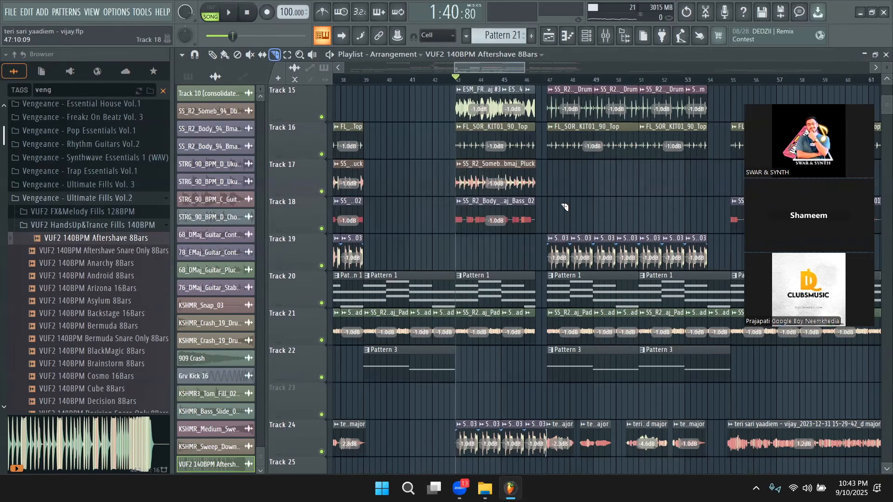
{"action": "key", "text": "space"}
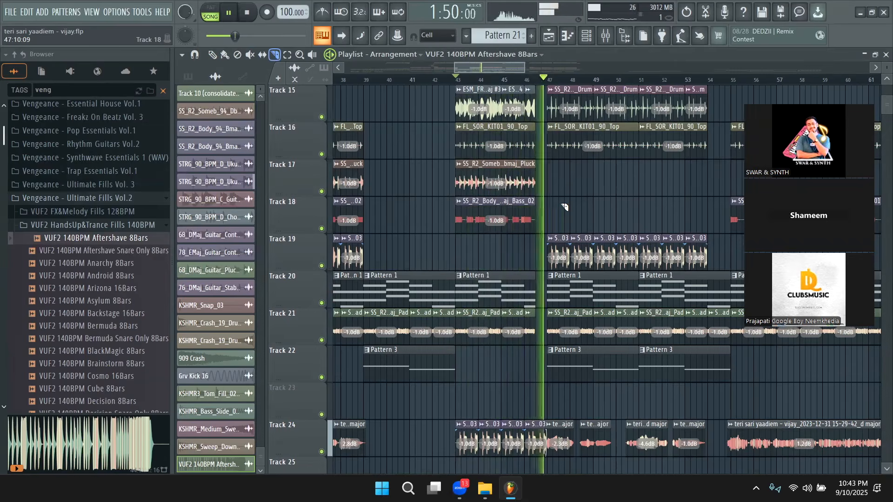
{"action": "key", "text": "space"}
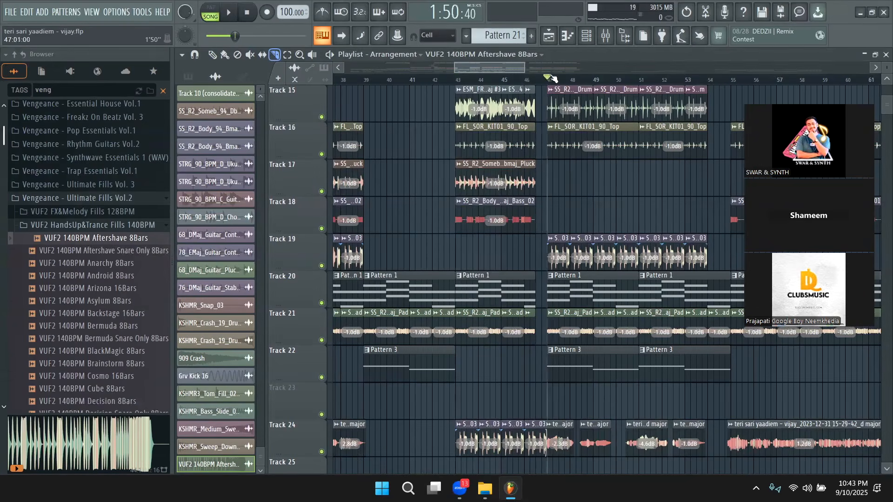
- Play from bar 47 and skip ahead to bar 52 to hear the section change into bar 55
{"action": "left_click_drag", "start_coordinate": [511, 65], "coordinate": [522, 67]}
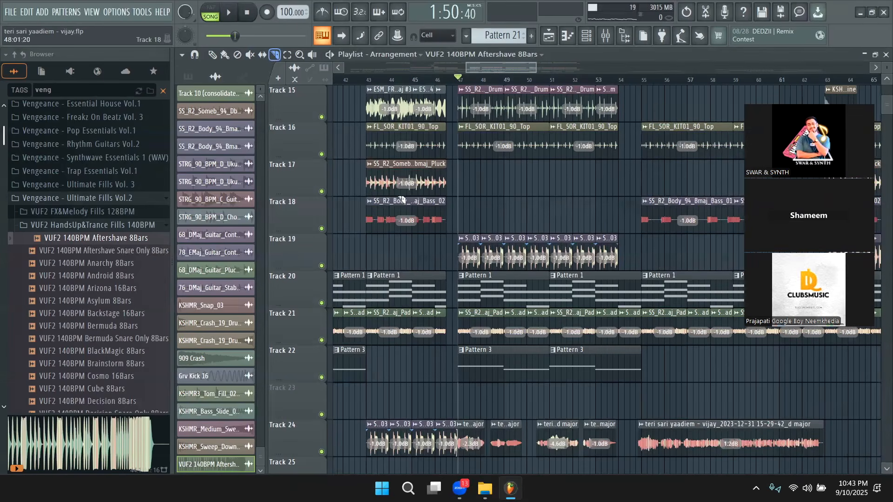
{"action": "scroll", "coordinate": [562, 235], "scroll_direction": "up", "scroll_amount": 5}
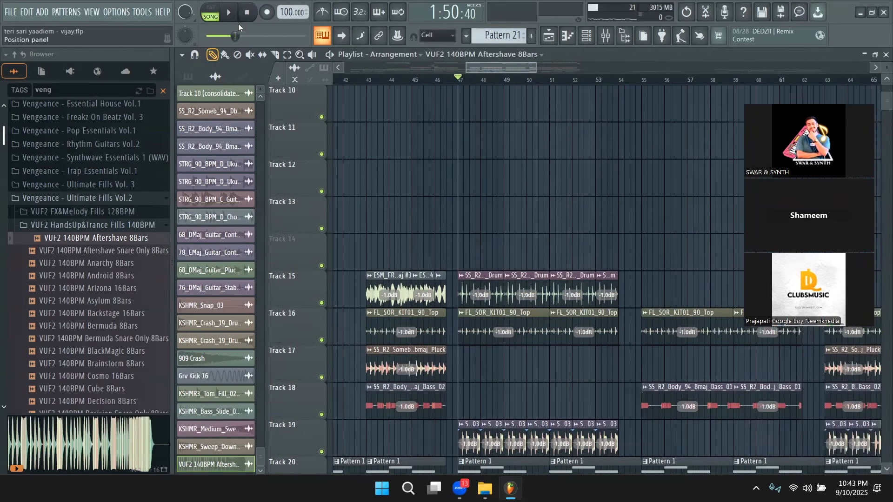
{"action": "left_click", "coordinate": [230, 13]}
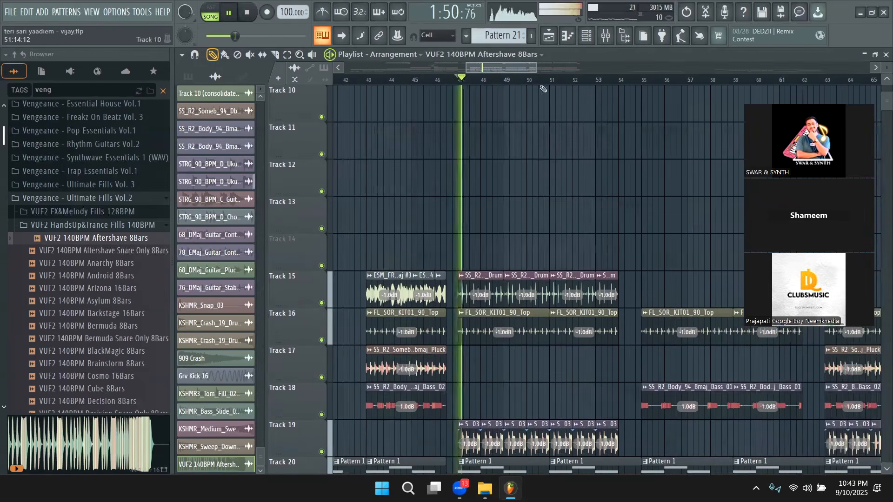
{"action": "left_click", "coordinate": [575, 80]}
{"action": "left_click_drag", "start_coordinate": [515, 69], "coordinate": [539, 70]}
{"action": "scroll", "coordinate": [535, 194], "scroll_direction": "up", "scroll_amount": 8}
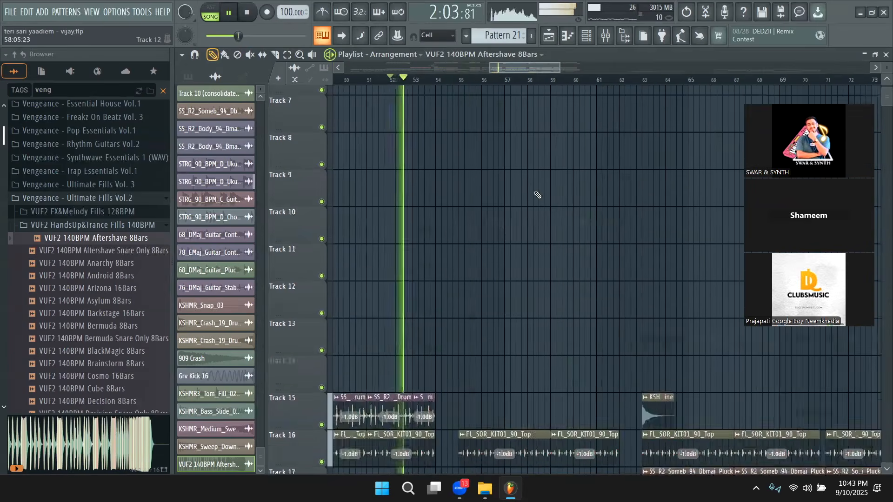
{"action": "scroll", "coordinate": [522, 241], "scroll_direction": "down", "scroll_amount": 11}
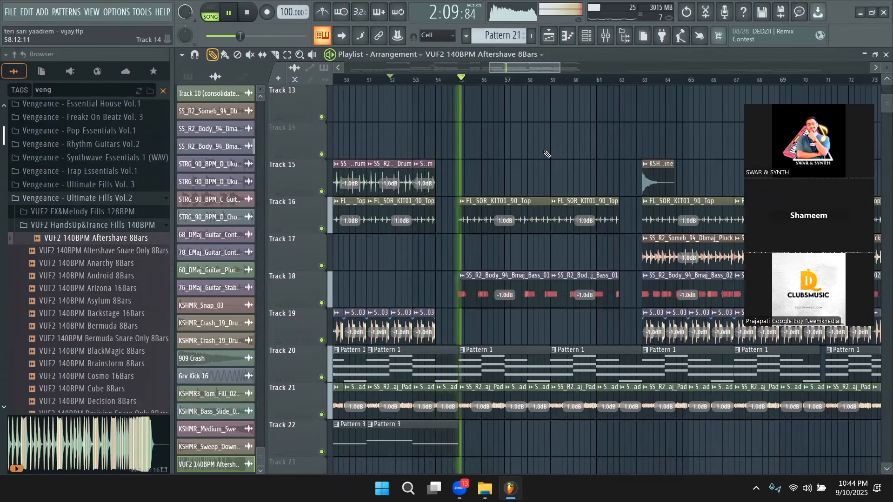
- Keep listening through bars 55 to 65, examining the active tracks and the transition into bar 63
{"action": "scroll", "coordinate": [548, 159], "scroll_direction": "up", "scroll_amount": 2}
{"action": "scroll", "coordinate": [547, 161], "scroll_direction": "up", "scroll_amount": 10}
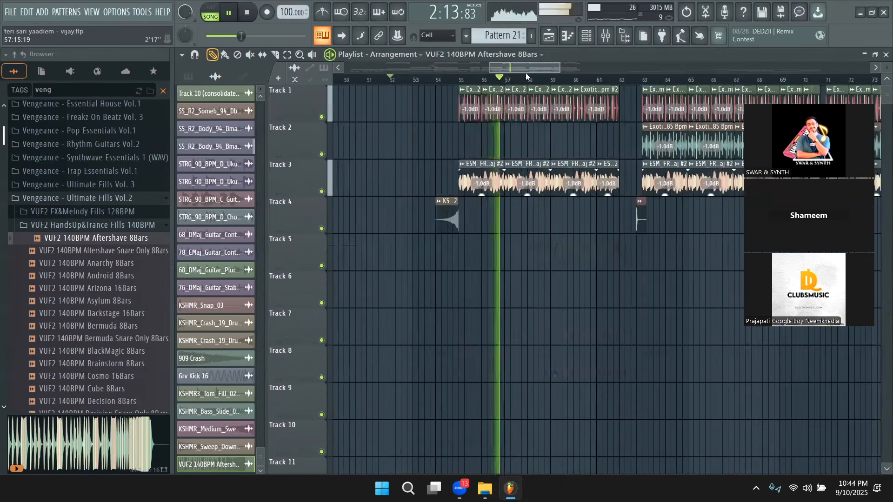
{"action": "scroll", "coordinate": [574, 251], "scroll_direction": "down", "scroll_amount": 6}
{"action": "scroll", "coordinate": [574, 251], "scroll_direction": "down", "scroll_amount": 4}
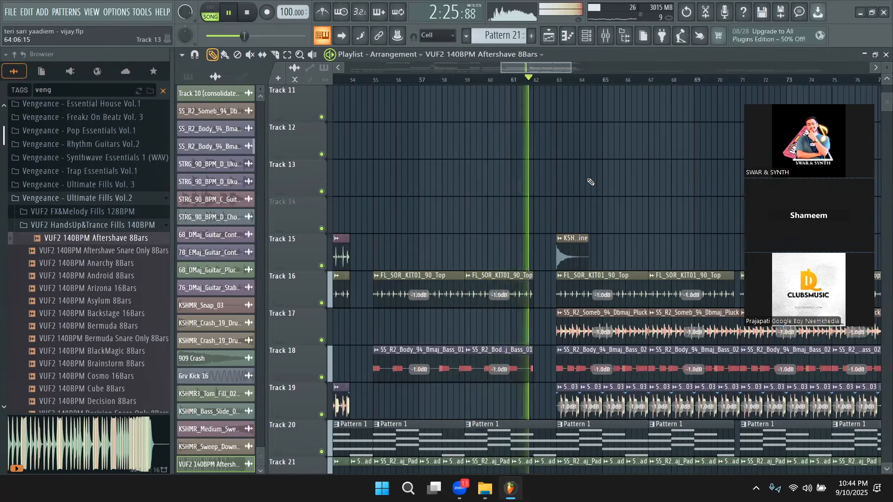
{"action": "scroll", "coordinate": [590, 182], "scroll_direction": "up", "scroll_amount": 7}
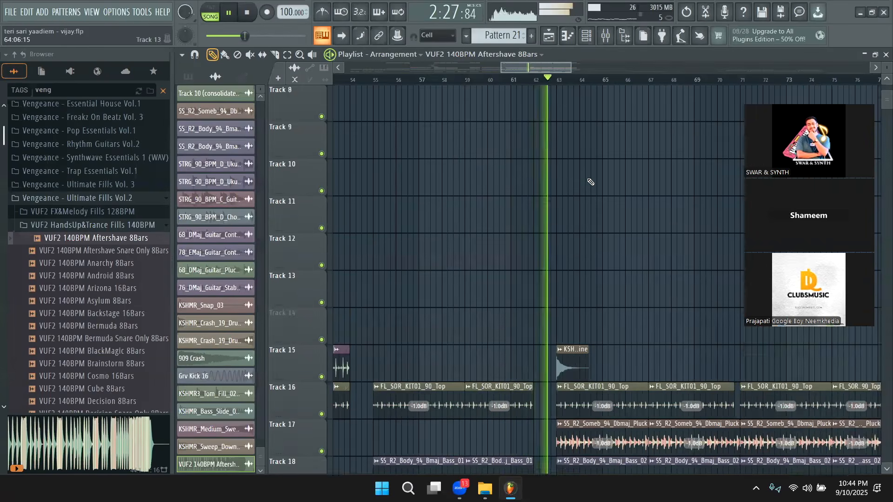
{"action": "scroll", "coordinate": [596, 197], "scroll_direction": "up", "scroll_amount": 3}
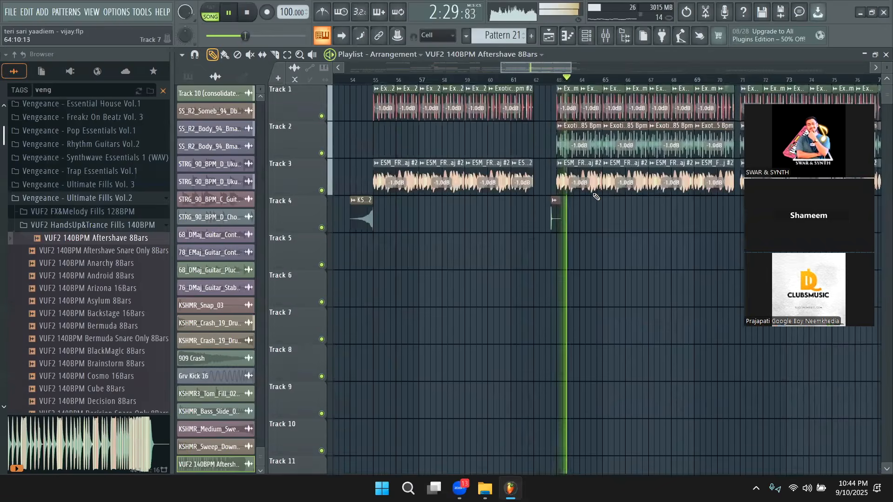
{"action": "scroll", "coordinate": [535, 70], "scroll_direction": "right", "scroll_amount": 3}
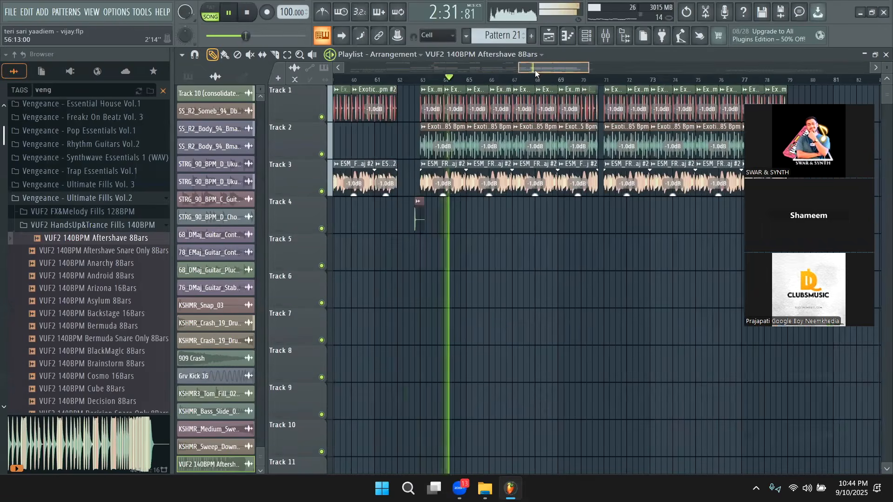
{"action": "key", "text": "space"}
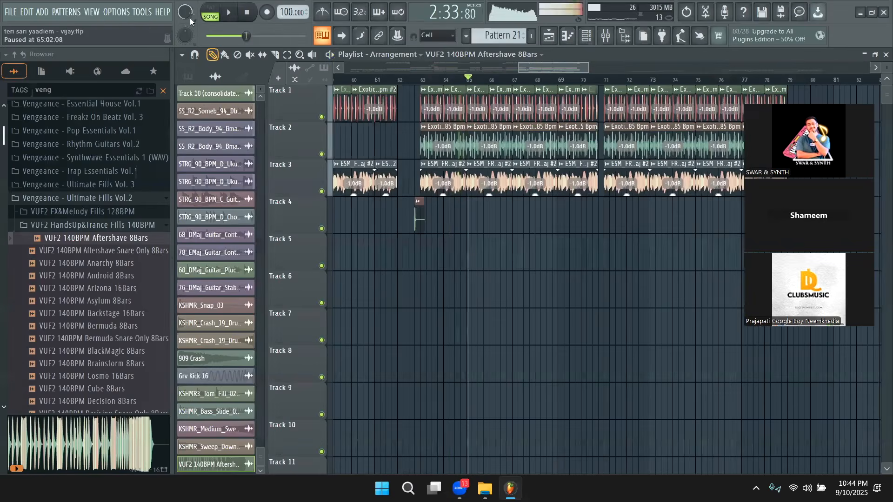
- Replay from bar 61, examining which tracks drop out in the gap before bar 63
{"action": "scroll", "coordinate": [519, 66], "scroll_direction": "left", "scroll_amount": 4}
{"action": "left_click", "coordinate": [553, 79]}
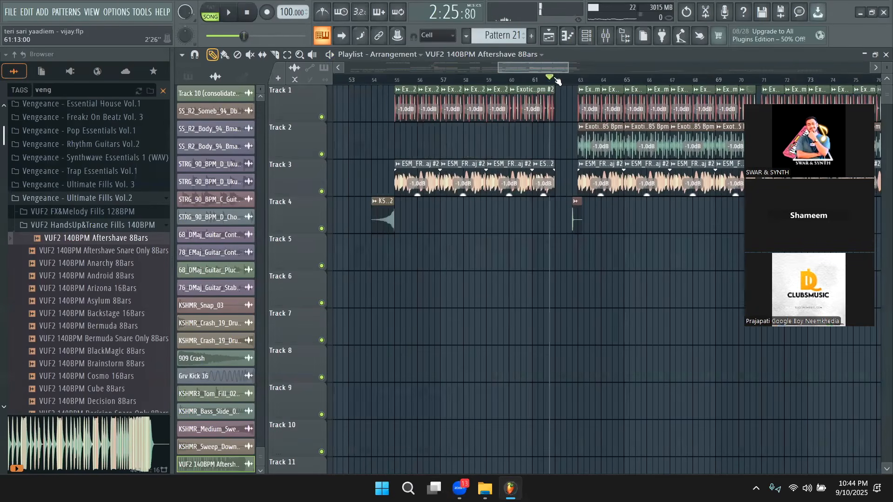
{"action": "left_click", "coordinate": [556, 79]}
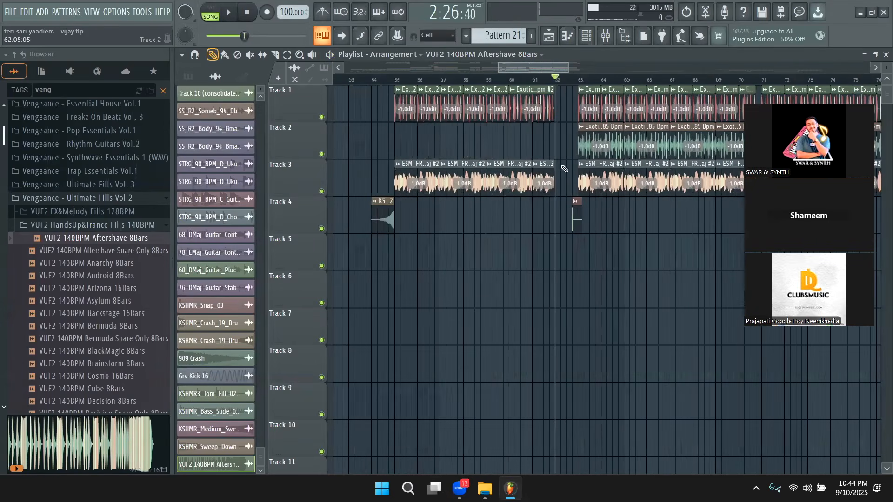
{"action": "scroll", "coordinate": [565, 163], "scroll_direction": "down", "scroll_amount": 5}
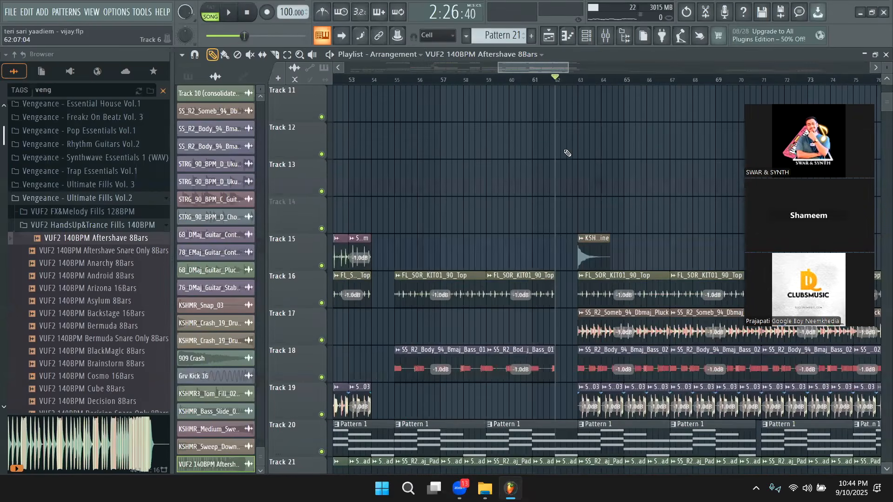
{"action": "left_click", "coordinate": [536, 78]}
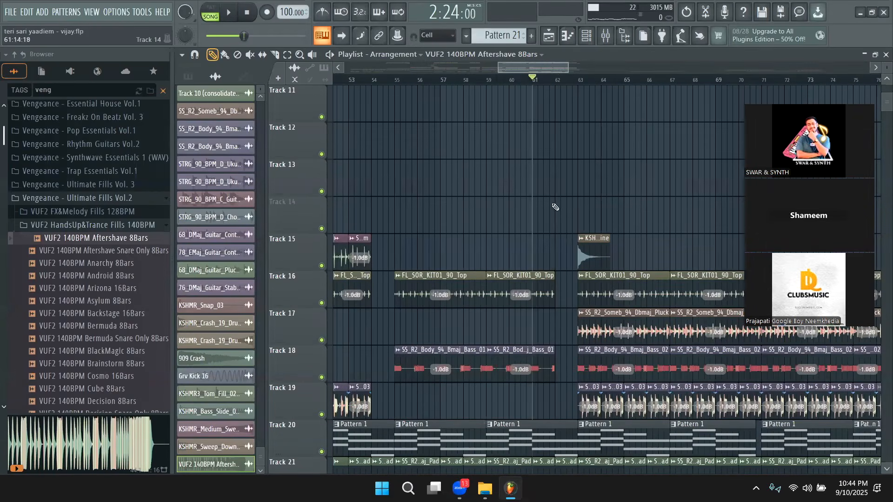
{"action": "scroll", "coordinate": [568, 246], "scroll_direction": "down", "scroll_amount": 2}
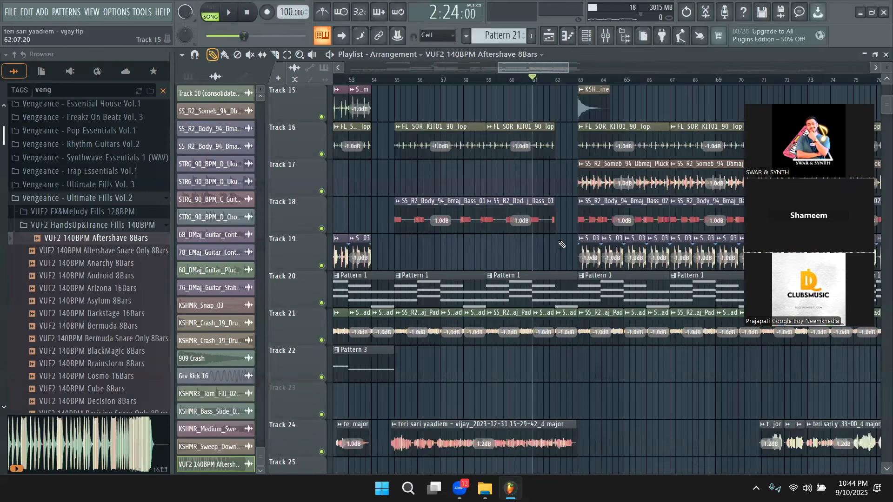
{"action": "left_click", "coordinate": [230, 13]}
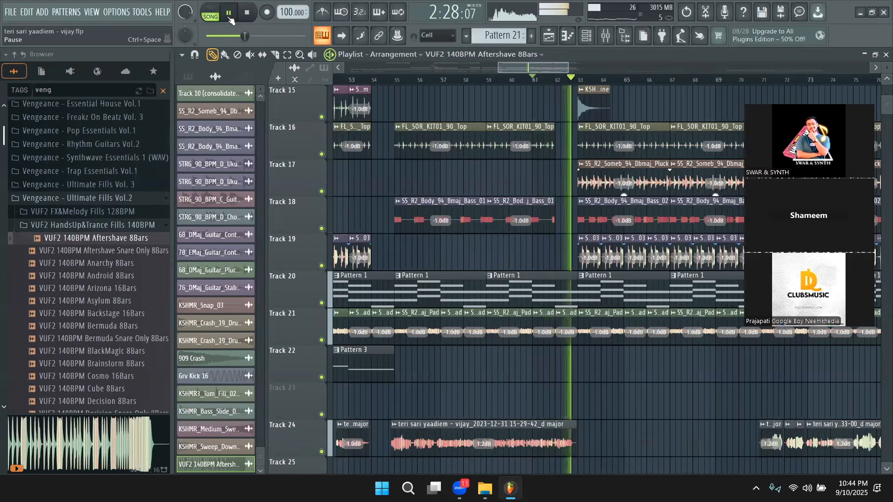
- Play again from bar 61 through to bar 69, examining which tracks return after the gap at bar 63
{"action": "left_click", "coordinate": [230, 18]}
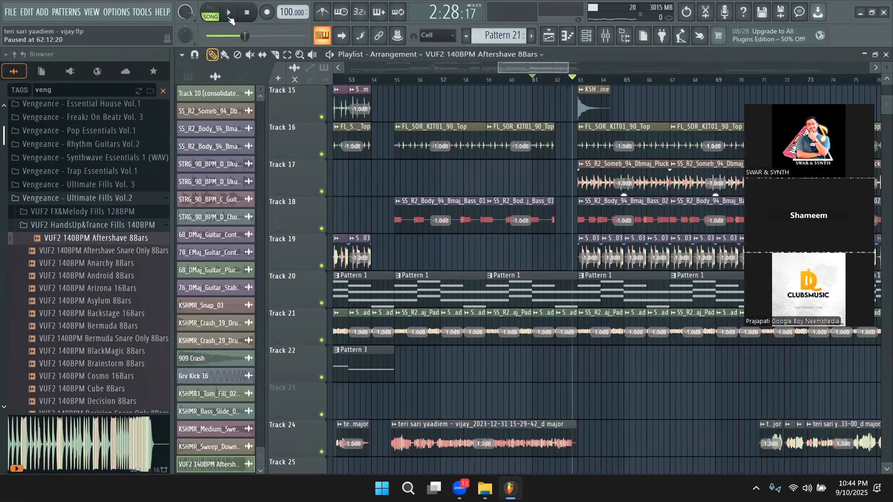
{"action": "left_click", "coordinate": [541, 80]}
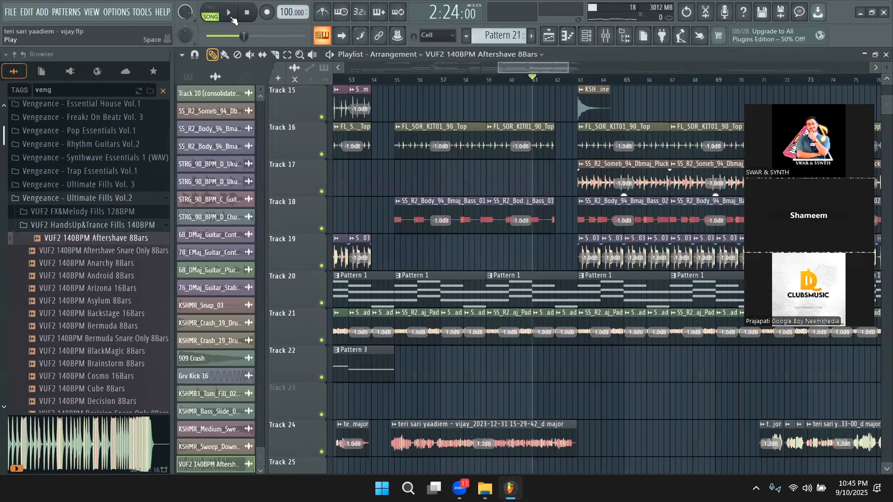
{"action": "left_click", "coordinate": [233, 18]}
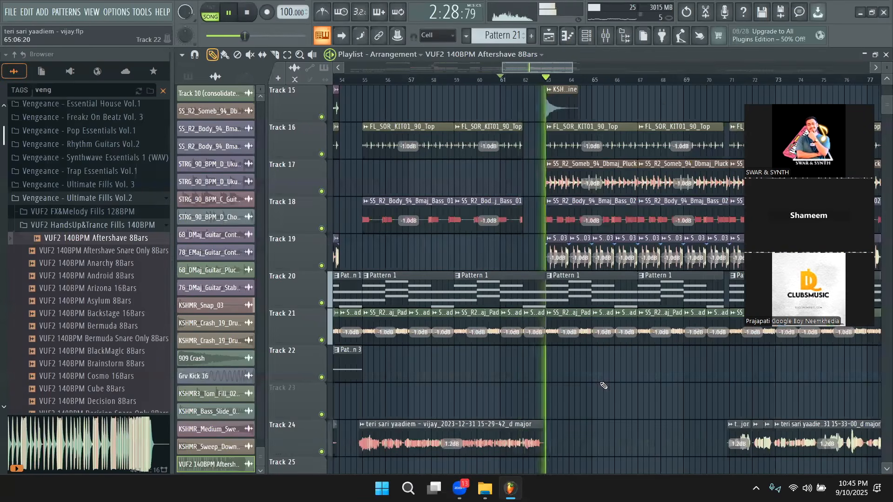
{"action": "left_click_drag", "start_coordinate": [545, 66], "coordinate": [561, 66]}
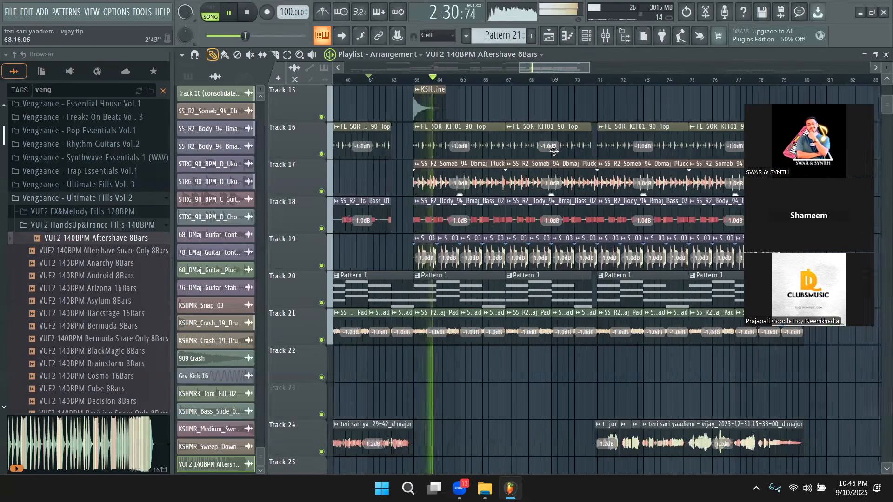
{"action": "scroll", "coordinate": [574, 265], "scroll_direction": "up", "scroll_amount": 4}
{"action": "scroll", "coordinate": [574, 265], "scroll_direction": "up", "scroll_amount": 10}
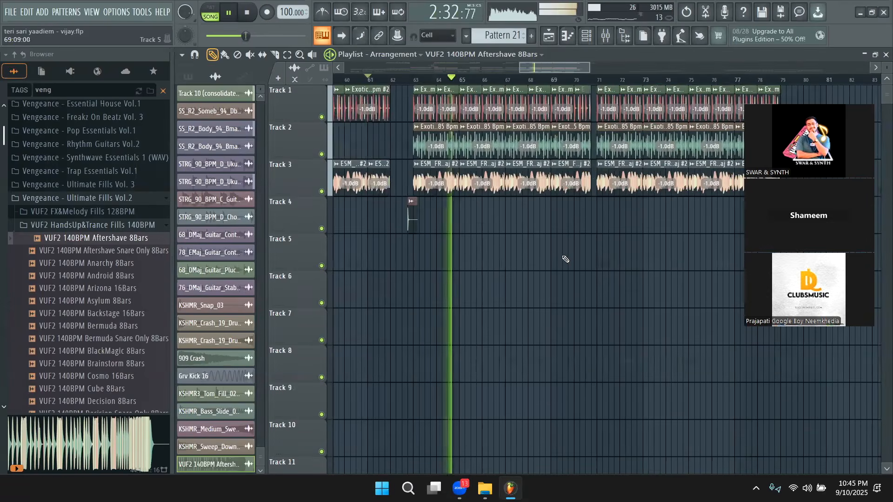
{"action": "left_click_drag", "start_coordinate": [560, 68], "coordinate": [508, 66]}
{"action": "scroll", "coordinate": [578, 227], "scroll_direction": "down", "scroll_amount": 11}
{"action": "scroll", "coordinate": [558, 153], "scroll_direction": "up", "scroll_amount": 4}
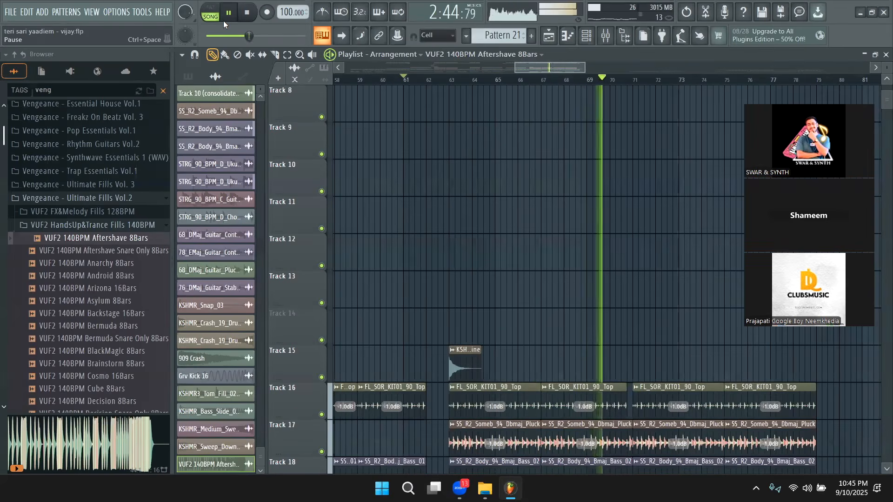
{"action": "left_click", "coordinate": [223, 21]}
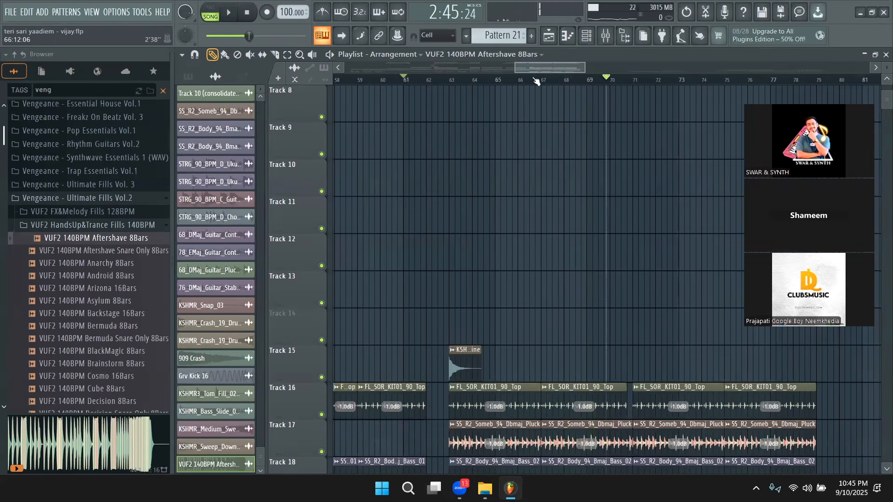
- Zoom out to the whole arrangement and play from bar 3, examining which tracks make up the intro down to track 28
{"action": "left_click_drag", "start_coordinate": [516, 67], "coordinate": [344, 68]}
{"action": "scroll", "coordinate": [542, 135], "scroll_direction": "down", "scroll_amount": 10}
{"action": "scroll", "coordinate": [381, 140], "scroll_direction": "up", "scroll_amount": 3}
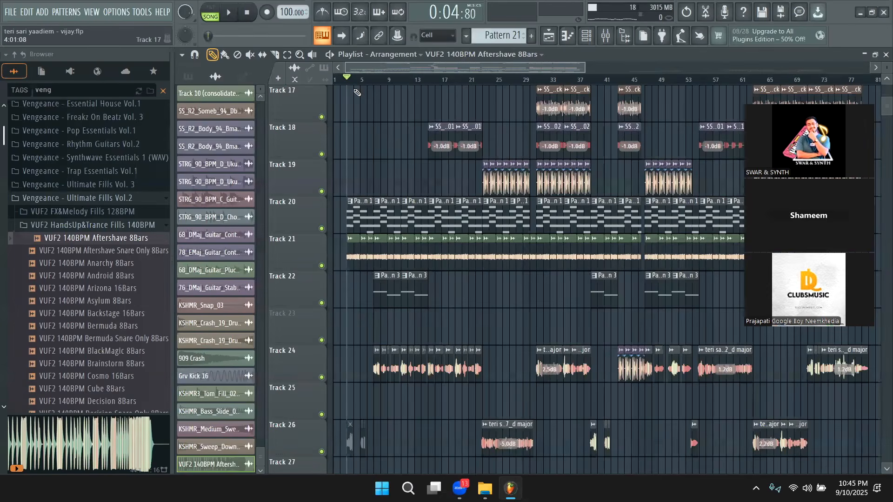
{"action": "key", "text": "space"}
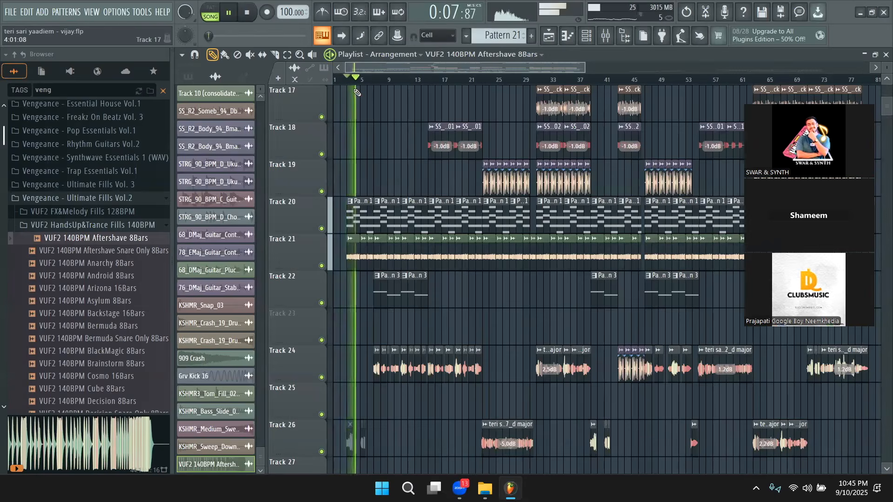
{"action": "scroll", "coordinate": [445, 341], "scroll_direction": "down", "scroll_amount": 2}
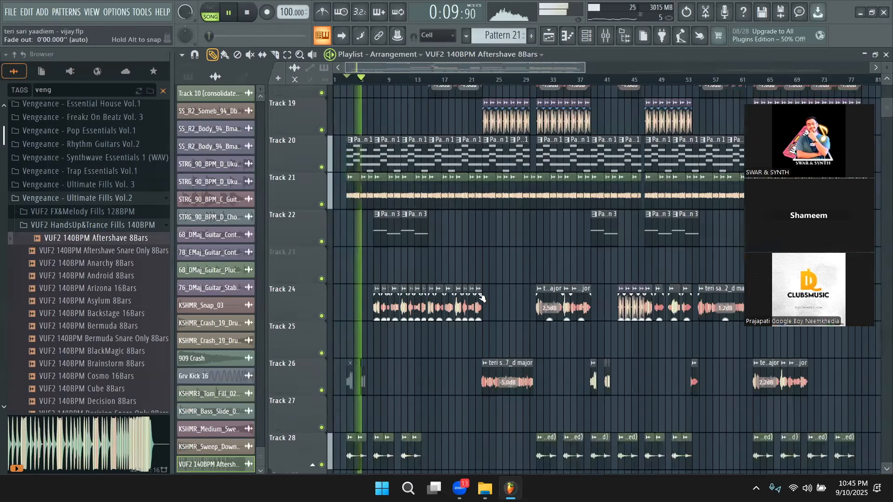
{"action": "scroll", "coordinate": [430, 325], "scroll_direction": "down", "scroll_amount": 4}
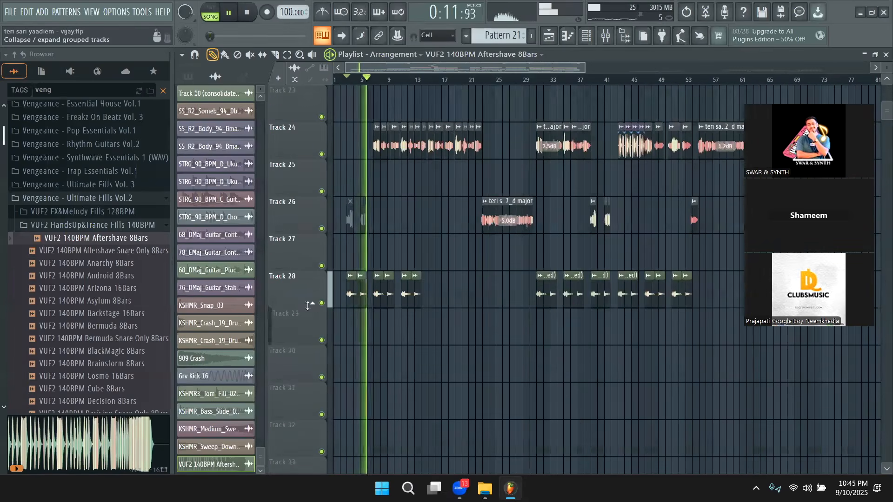
- Solo track 28, play its intro clips from bar 3, and check the first clip's channel settings
{"action": "key", "text": "space"}
{"action": "right_click", "coordinate": [322, 304]}
{"action": "left_click_drag", "start_coordinate": [584, 72], "coordinate": [462, 70]}
{"action": "key", "text": "space"}
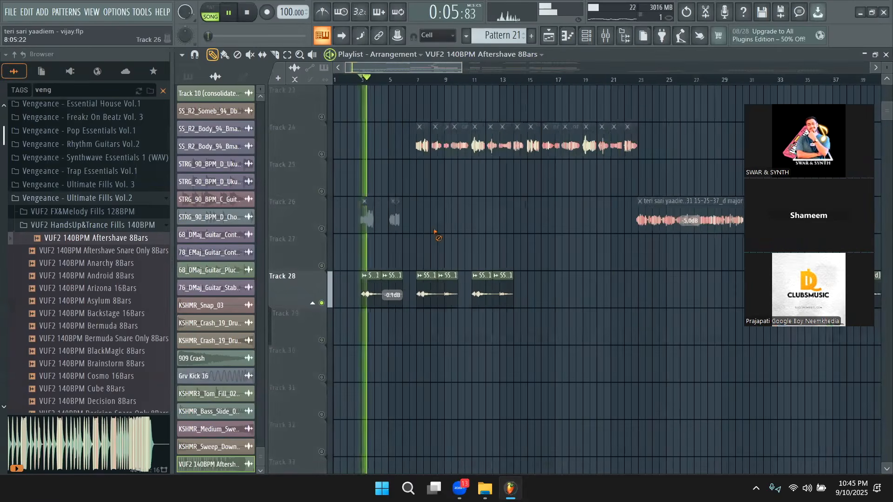
{"action": "double_click", "coordinate": [367, 291]}
{"action": "left_click_drag", "start_coordinate": [714, 297], "coordinate": [141, 130]}
{"action": "key", "text": "Escape"}
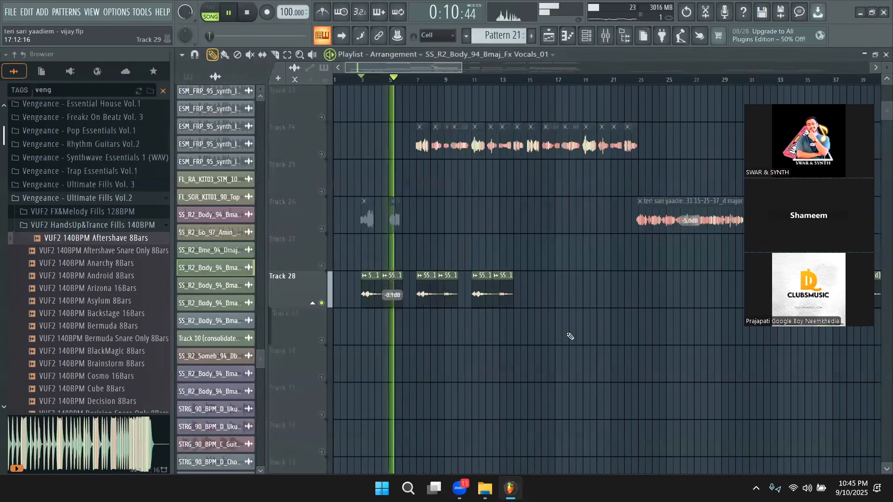
{"action": "key", "text": "space"}
- Enable track 21 alongside the soloed track 28 and play both from bar 3 to hear the pad under the FX vocals
{"action": "scroll", "coordinate": [297, 175], "scroll_direction": "up", "scroll_amount": 3}
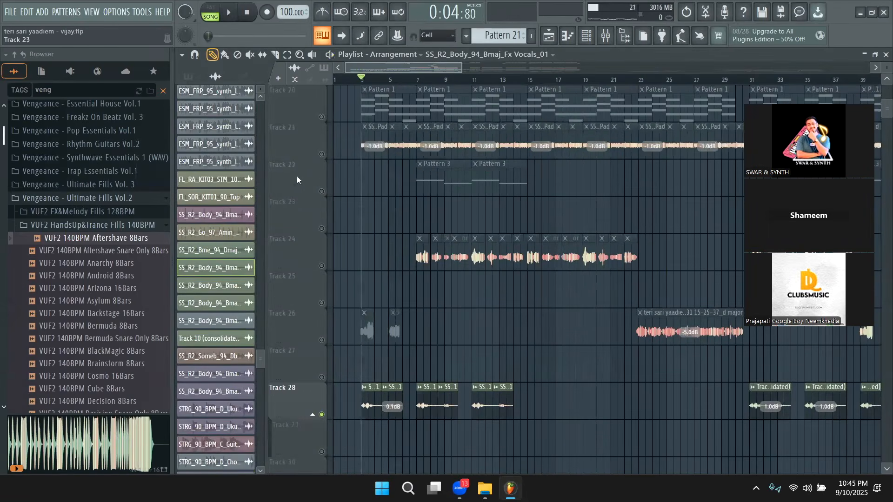
{"action": "left_click", "coordinate": [322, 155]}
{"action": "key", "text": "space"}
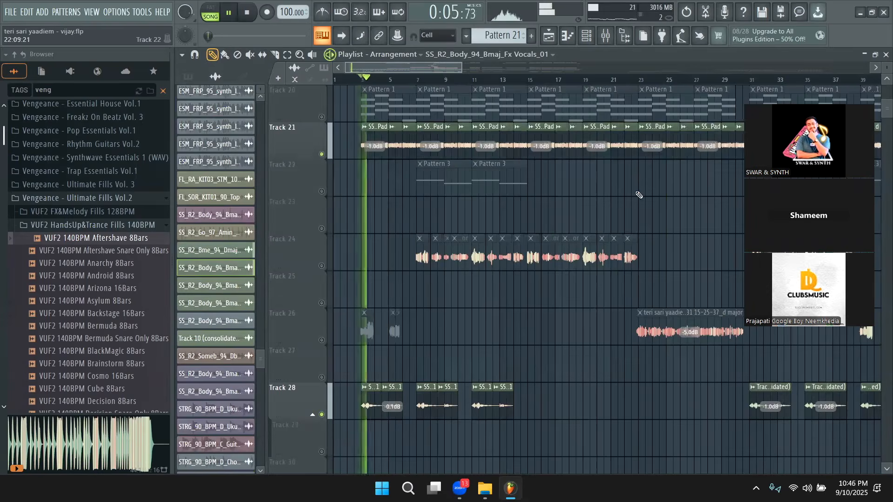
{"action": "key", "text": "space"}
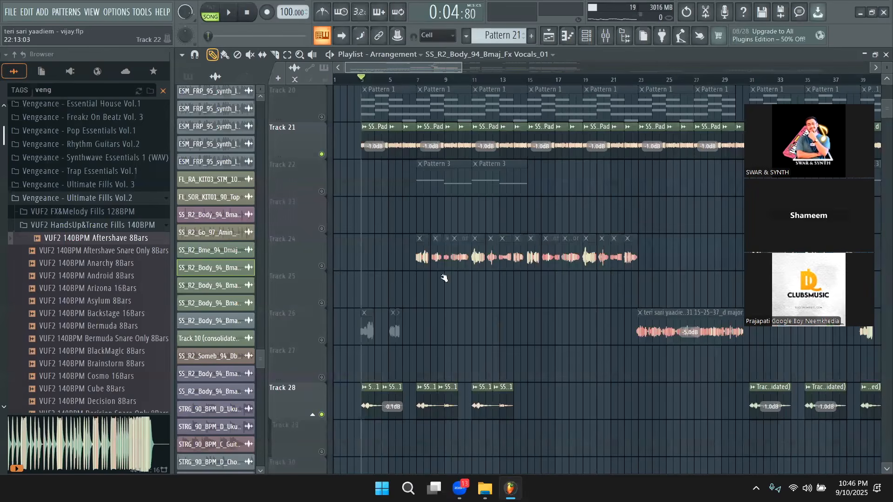
{"action": "key", "text": "space"}
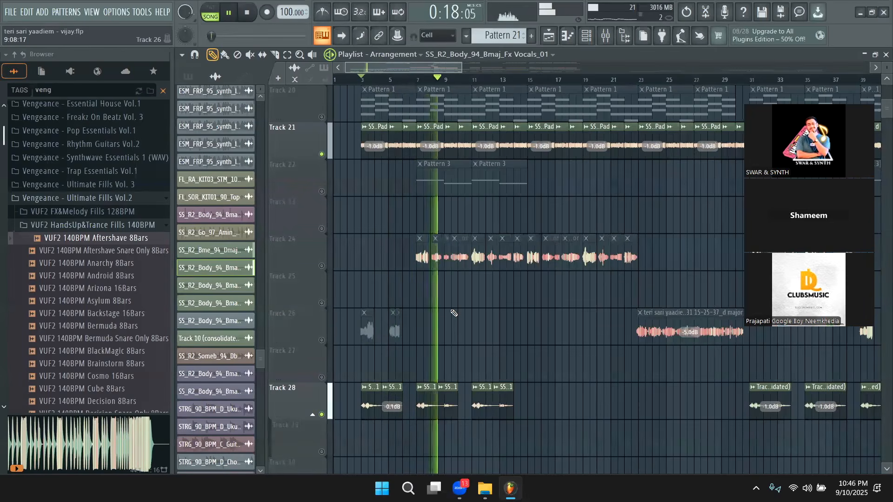
{"action": "key", "text": "space"}
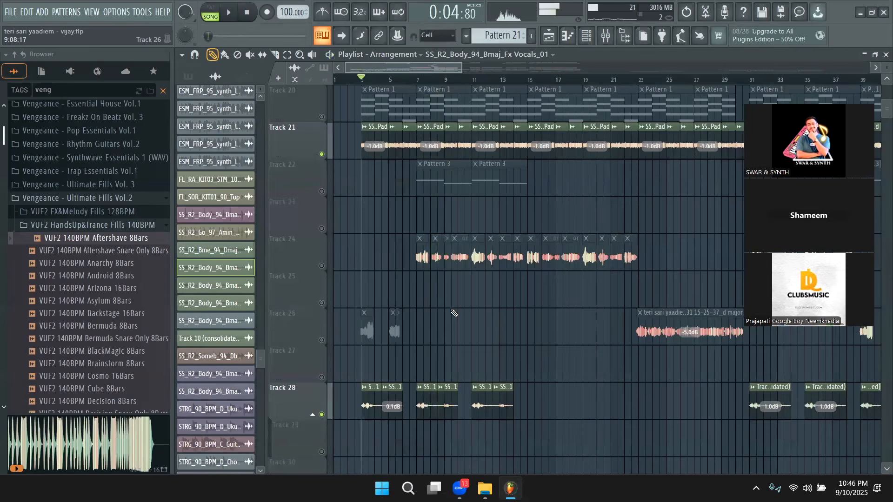
- Collapse the Vengeance - Ultimate Fills Vol.2 folder in the sample browser
{"action": "left_click", "coordinate": [44, 199]}
{"action": "scroll", "coordinate": [87, 239], "scroll_direction": "up", "scroll_amount": 4}
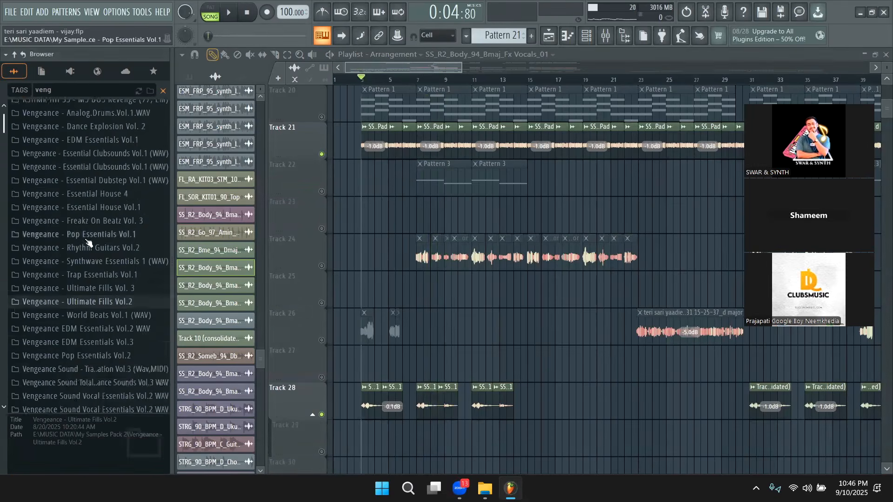
{"action": "scroll", "coordinate": [349, 290], "scroll_direction": "up", "scroll_amount": 5}
- Enable track 20 as well and play the intro from bar 3 with tracks 20, 21 and 28
{"action": "left_click", "coordinate": [321, 303]}
{"action": "scroll", "coordinate": [493, 316], "scroll_direction": "down", "scroll_amount": 4}
{"action": "key", "text": "space"}
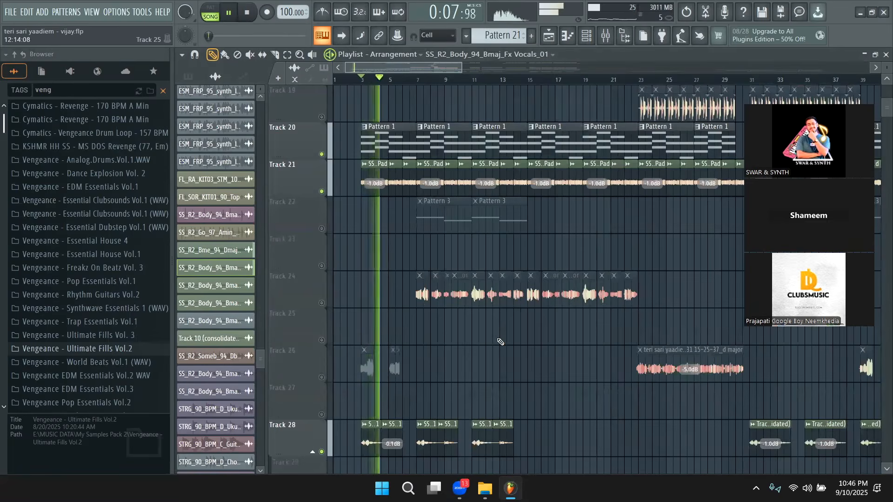
{"action": "key", "text": "space"}
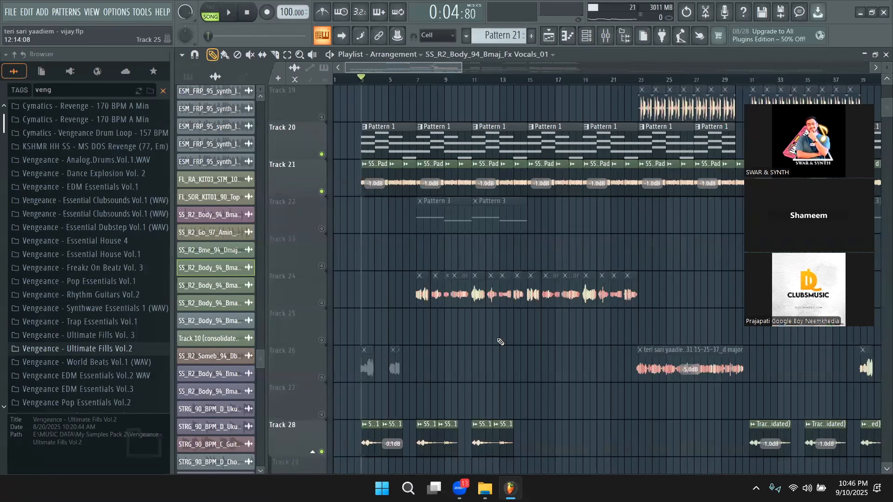
{"action": "key", "text": "space"}
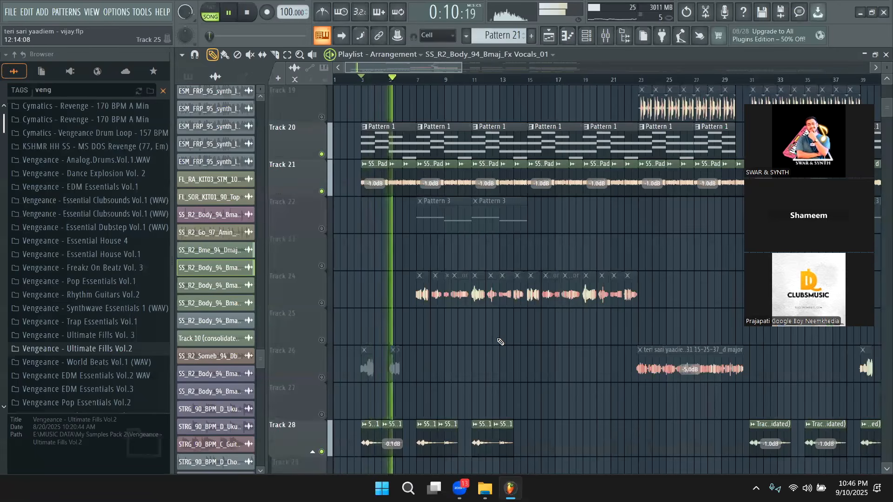
{"action": "key", "text": "space"}
- Enable track 26, unmute its two vocal clips near bars 3 and 5, and start playback of the intro
{"action": "left_click", "coordinate": [321, 377]}
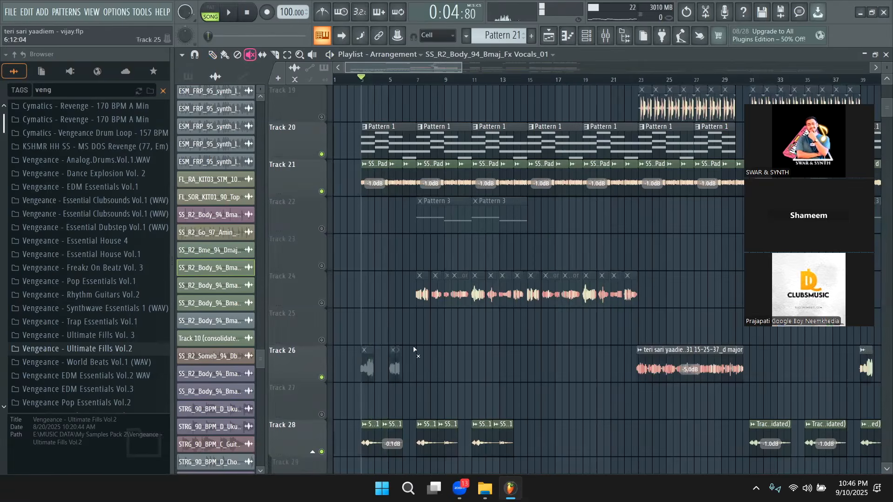
{"action": "key", "text": "space"}
{"action": "left_click", "coordinate": [213, 55]}
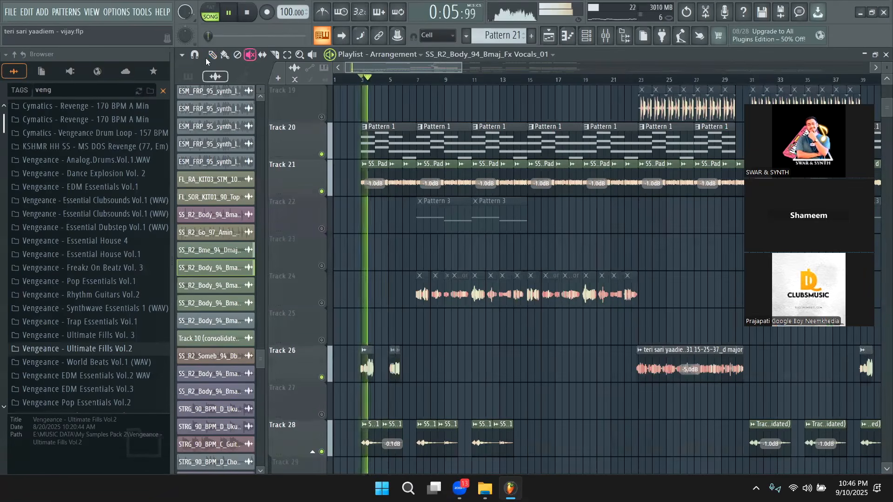
- Open the bar 3 vocal clip's channel settings and examine its mixer track, Insert 13, during playback
{"action": "double_click", "coordinate": [368, 372]}
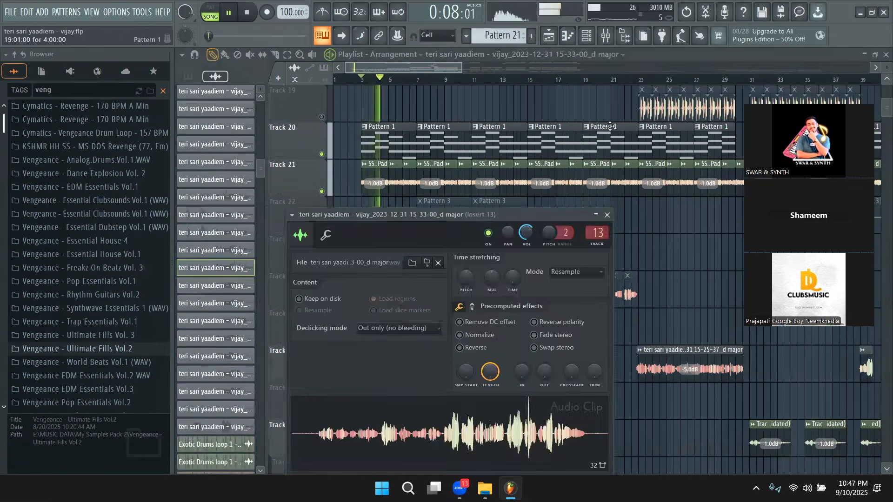
{"action": "left_click", "coordinate": [605, 36]}
{"action": "scroll", "coordinate": [337, 84], "scroll_direction": "left", "scroll_amount": 6}
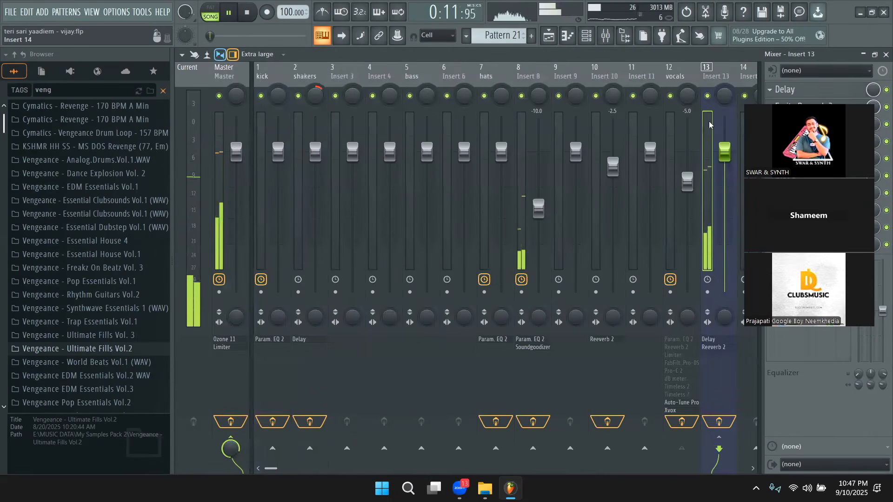
{"action": "key", "text": "space"}
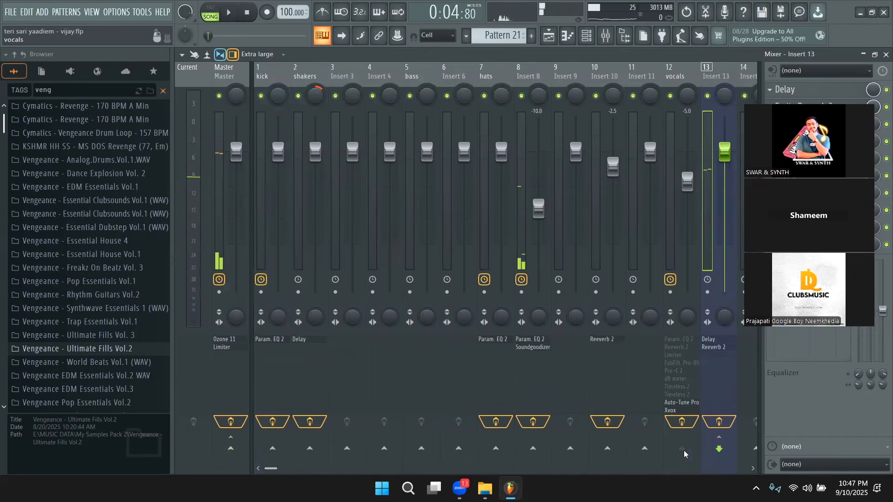
- Compare the vocals and Insert 13 mixer tracks while playing the intro, and lower Insert 13's volume to -5.4 dB
{"action": "left_click", "coordinate": [687, 96]}
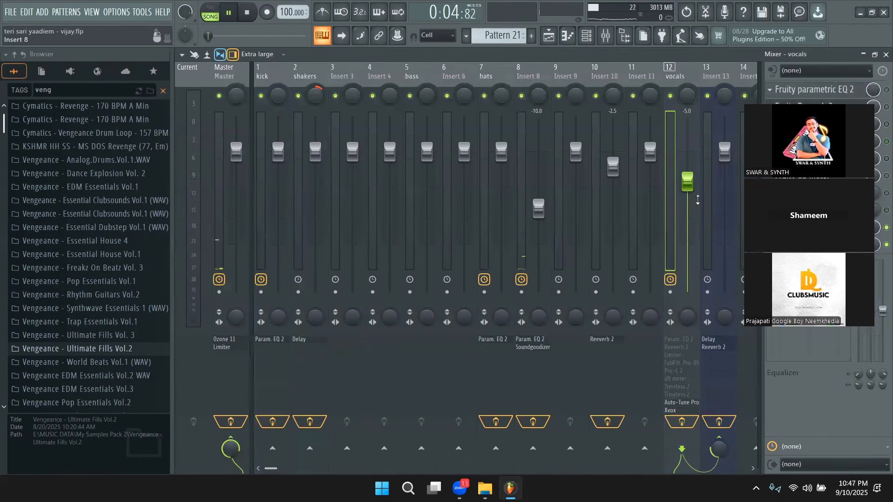
{"action": "scroll", "coordinate": [651, 87], "scroll_direction": "right", "scroll_amount": 2}
{"action": "left_click", "coordinate": [651, 87]}
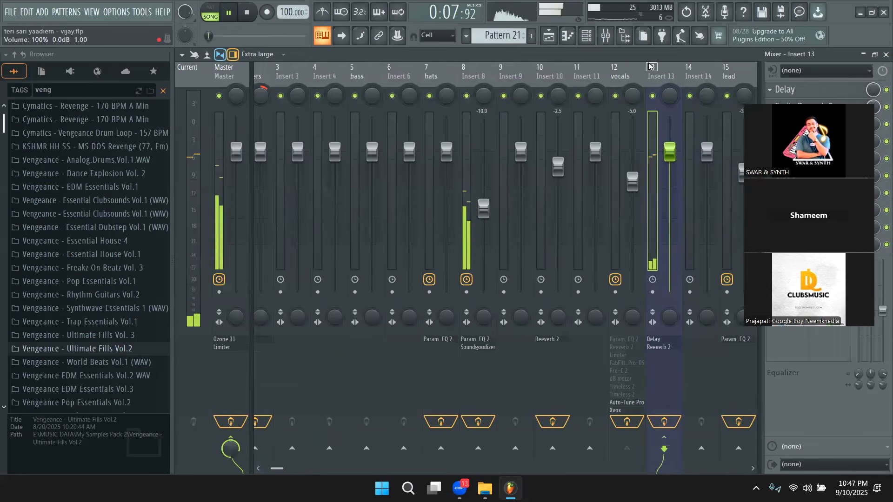
{"action": "left_click", "coordinate": [623, 73]}
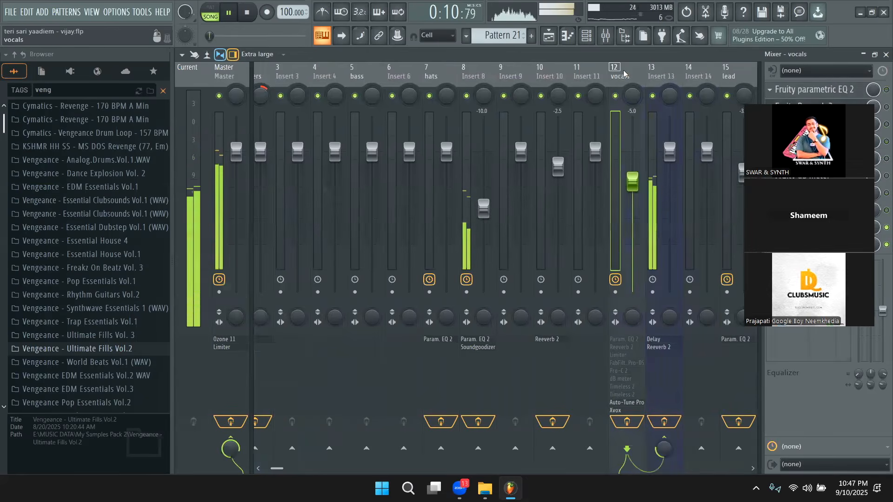
{"action": "left_click", "coordinate": [673, 72]}
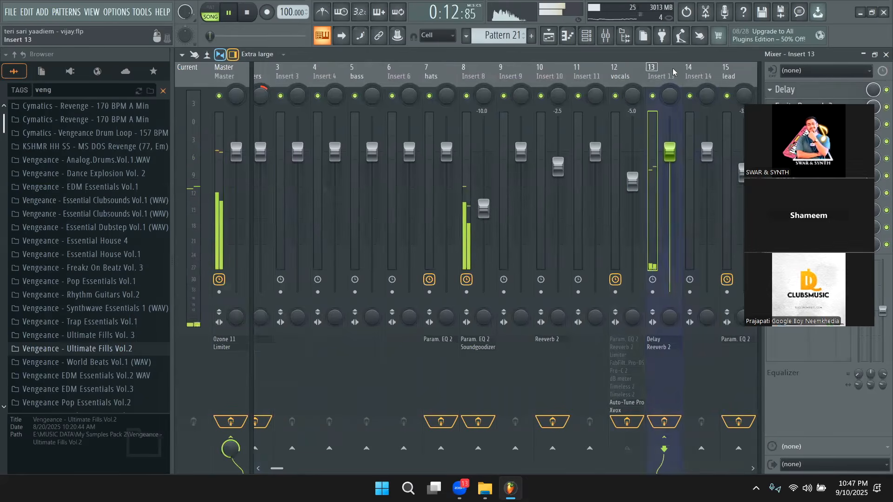
{"action": "left_click_drag", "start_coordinate": [670, 151], "coordinate": [669, 177]}
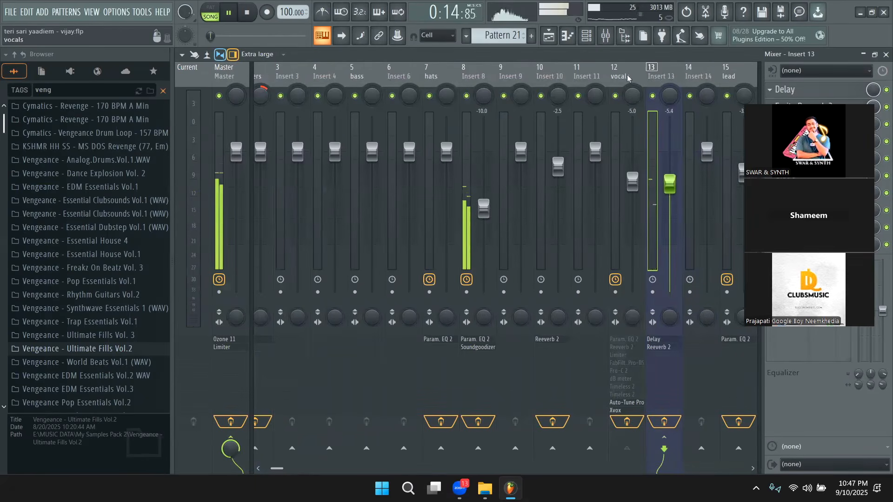
- Check the Auto-Tune Pro settings on the vocals mixer track and add Auto-Tune Pro to Insert 13's third effect slot
{"action": "left_click", "coordinate": [635, 127]}
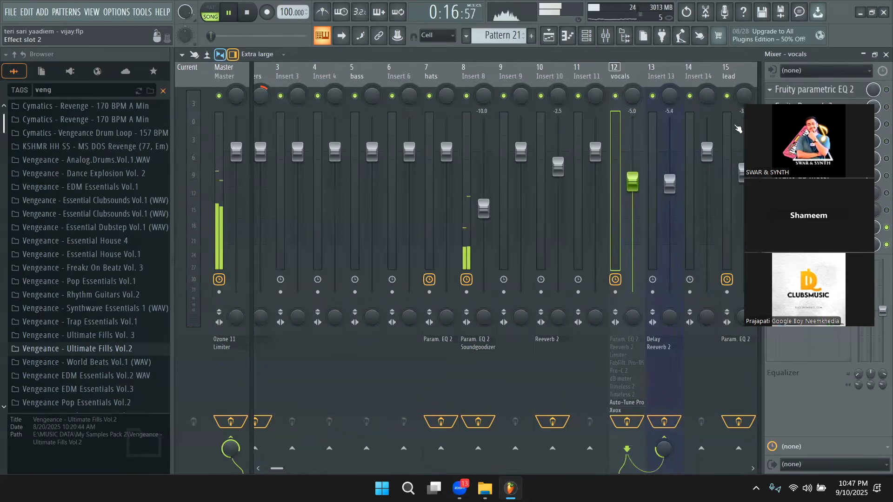
{"action": "left_click", "coordinate": [807, 228]}
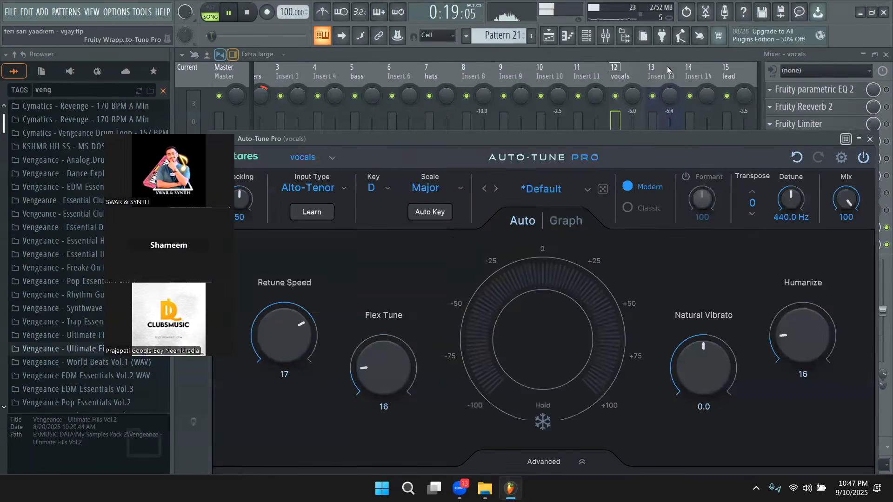
{"action": "left_click", "coordinate": [667, 69]}
{"action": "left_click", "coordinate": [793, 124]}
{"action": "mouse_move", "coordinate": [777, 137]}
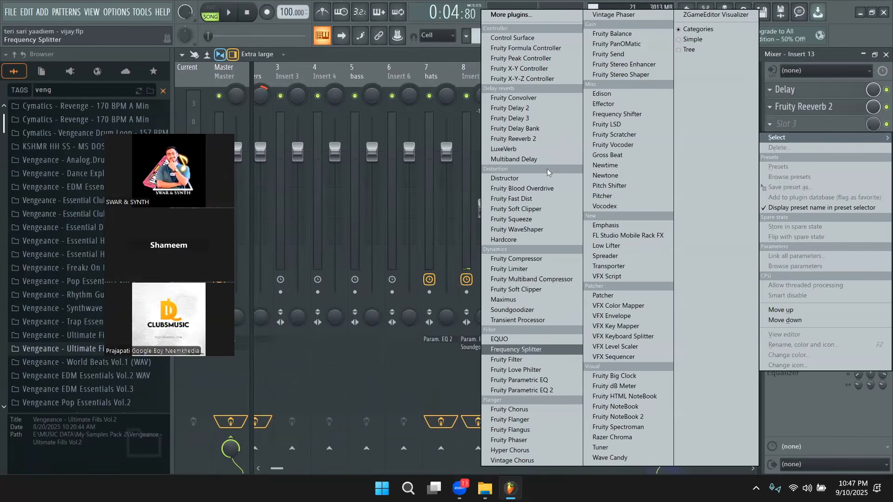
{"action": "left_click", "coordinate": [510, 15]}
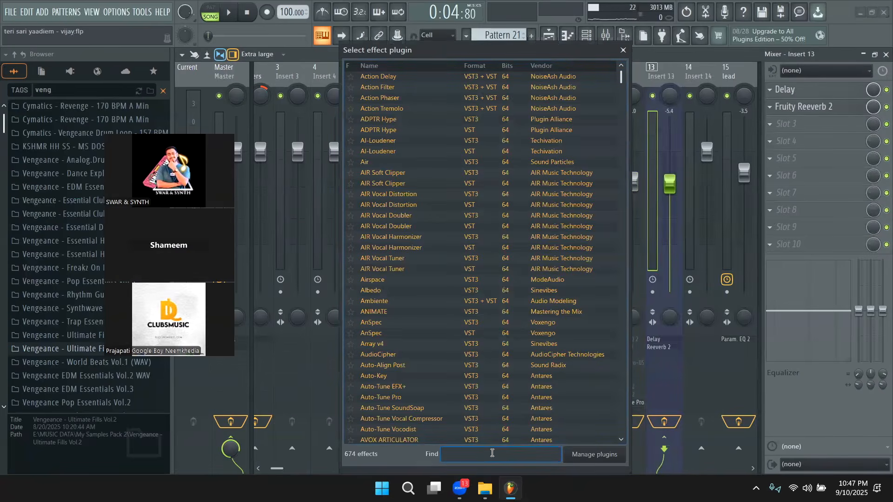
{"action": "type", "text": "auto"}
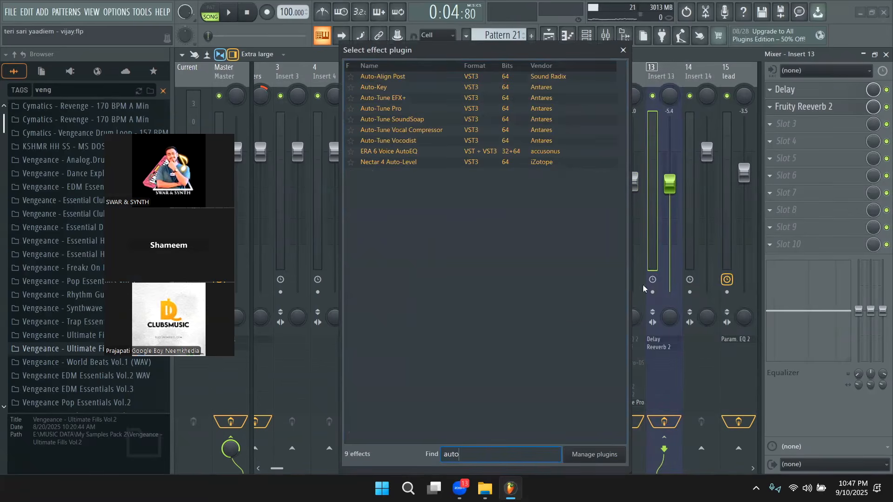
{"action": "double_click", "coordinate": [403, 110]}
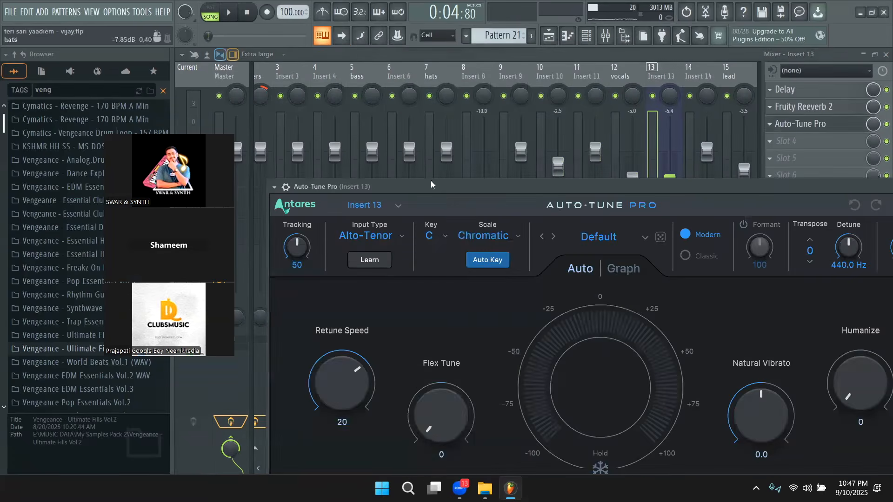
- Set Insert 13's Auto-Tune Pro to the key of D and the Major scale
{"action": "left_click", "coordinate": [445, 236]}
{"action": "left_click", "coordinate": [439, 288]}
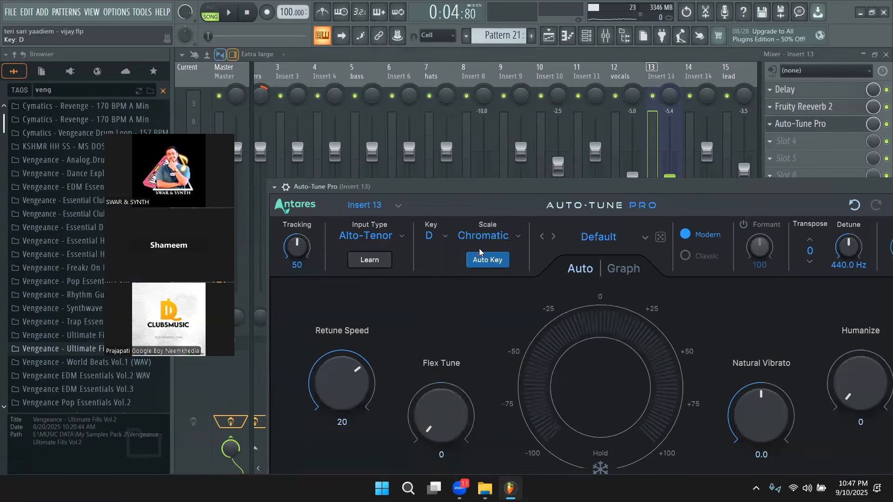
{"action": "left_click", "coordinate": [485, 236]}
{"action": "left_click", "coordinate": [486, 195]}
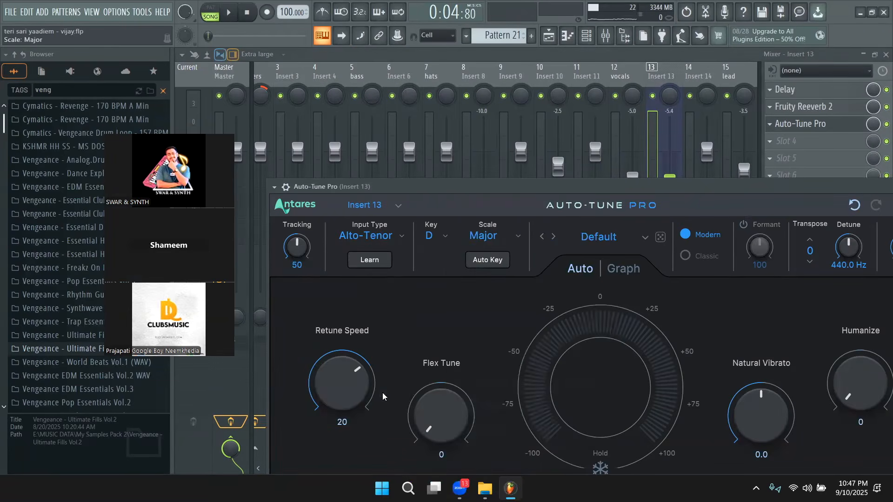
- Set Insert 13's Auto-Tune Pro to Flex Tune 50, Humanize 14 and Retune Speed 11 during playback, and close the plugin
{"action": "left_click_drag", "start_coordinate": [506, 186], "coordinate": [415, 85]}
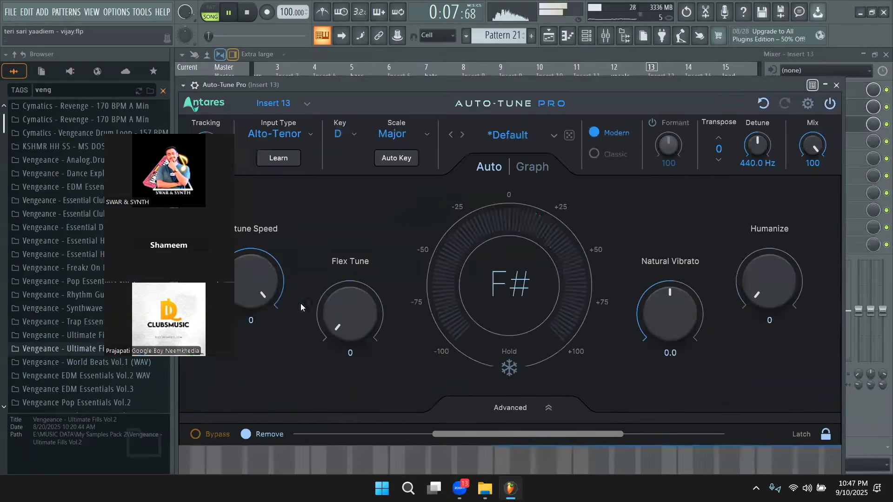
{"action": "left_click_drag", "start_coordinate": [350, 307], "coordinate": [348, 248]}
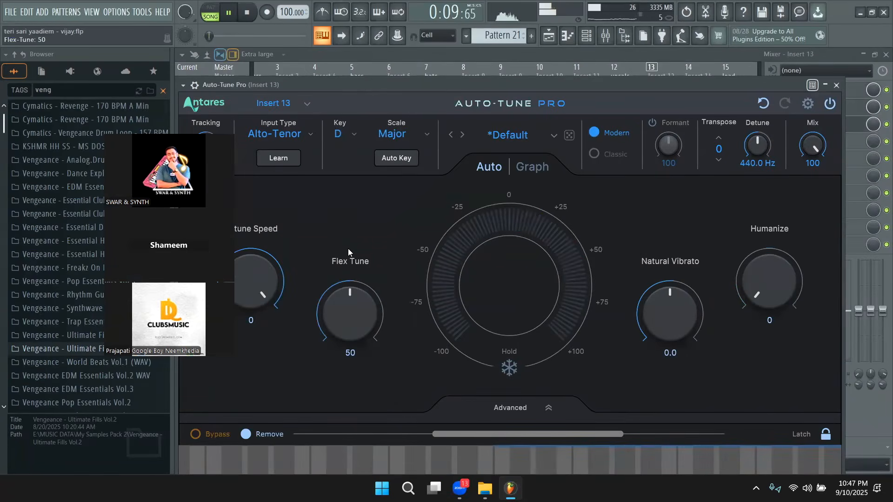
{"action": "left_click_drag", "start_coordinate": [769, 293], "coordinate": [770, 281]}
{"action": "left_click_drag", "start_coordinate": [256, 288], "coordinate": [249, 306]}
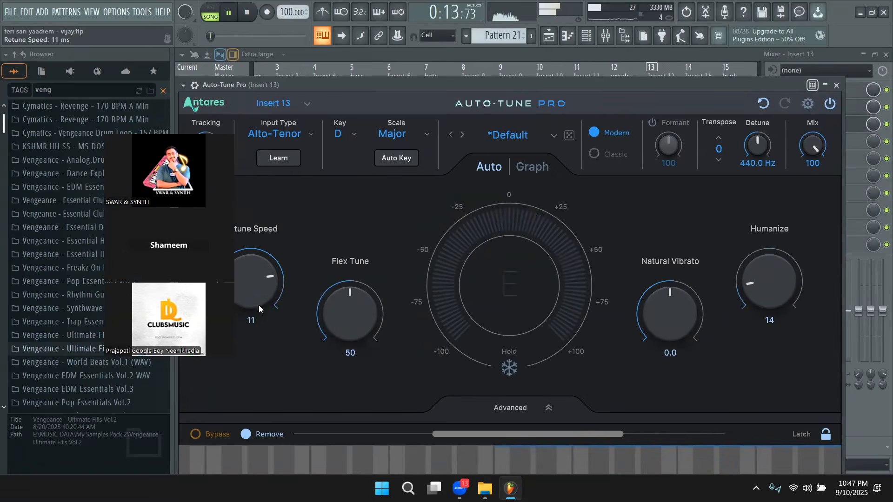
{"action": "left_click", "coordinate": [836, 85]}
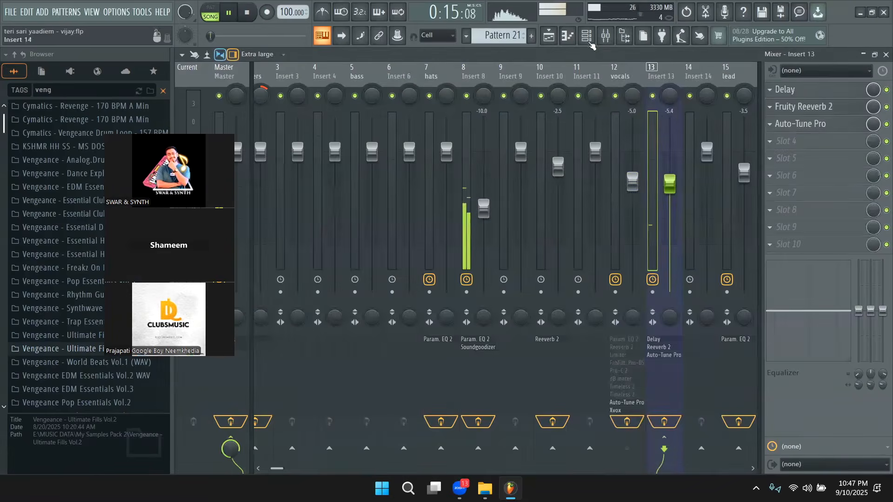
- Return to the playlist and play the intro from bar 2 to about bar 10, examining tracks 18 to 28
{"action": "left_click", "coordinate": [549, 36]}
{"action": "key", "text": "space"}
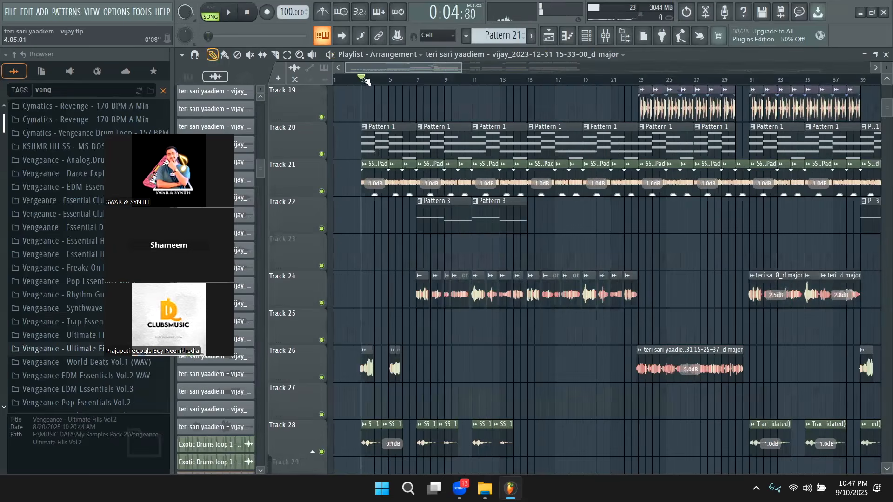
{"action": "left_click_drag", "start_coordinate": [365, 81], "coordinate": [352, 79]}
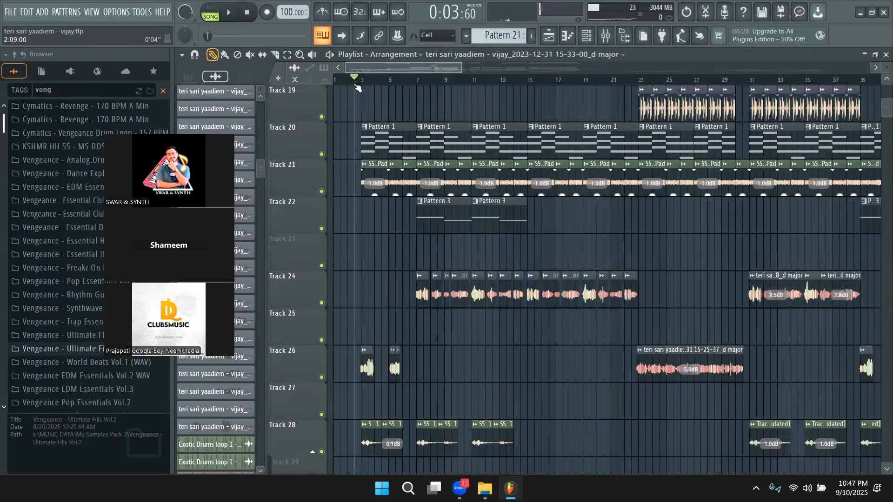
{"action": "key", "text": "space"}
{"action": "left_click_drag", "start_coordinate": [459, 67], "coordinate": [388, 95]}
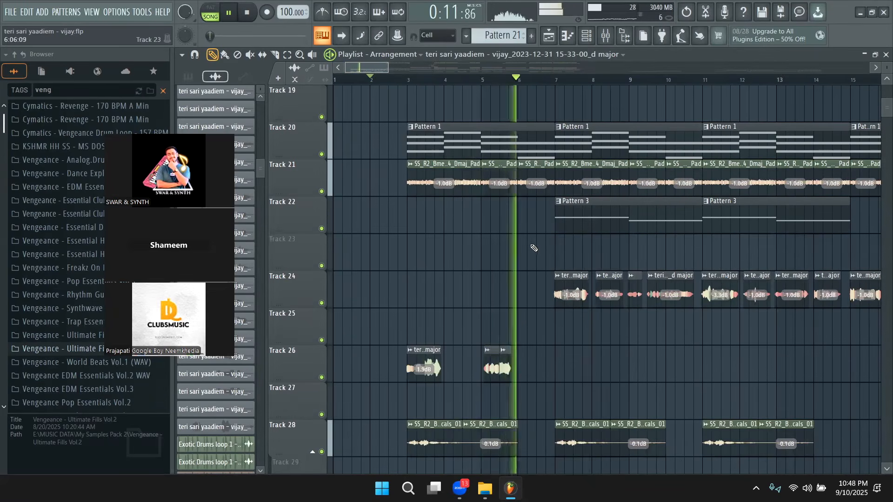
{"action": "scroll", "coordinate": [563, 232], "scroll_direction": "up", "scroll_amount": 3}
{"action": "scroll", "coordinate": [600, 223], "scroll_direction": "down", "scroll_amount": 2}
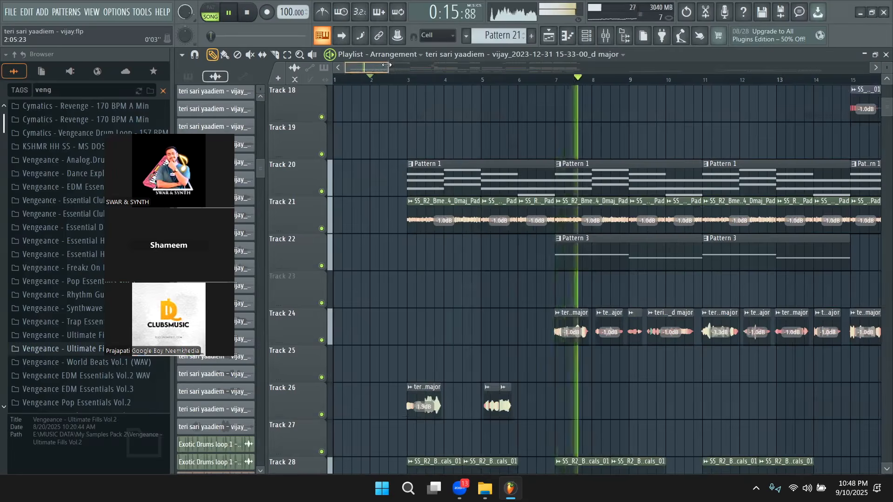
{"action": "scroll", "coordinate": [418, 66], "scroll_direction": "down", "scroll_amount": 4}
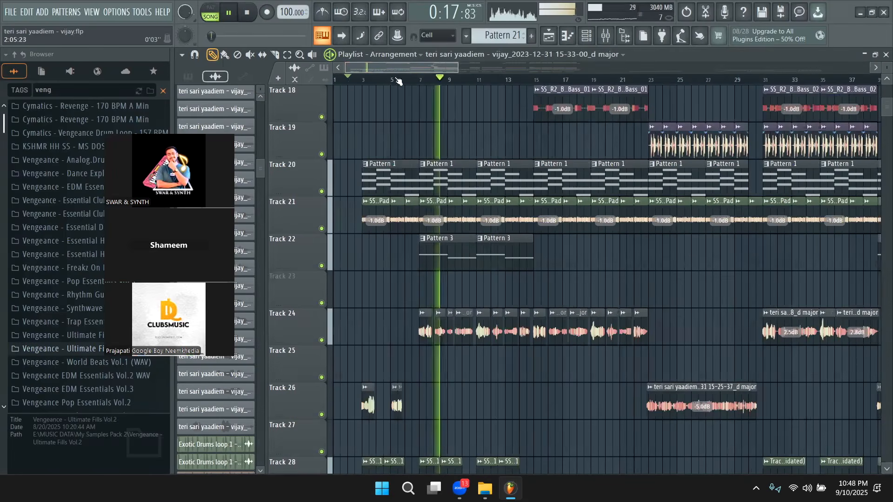
{"action": "left_click", "coordinate": [239, 18]}
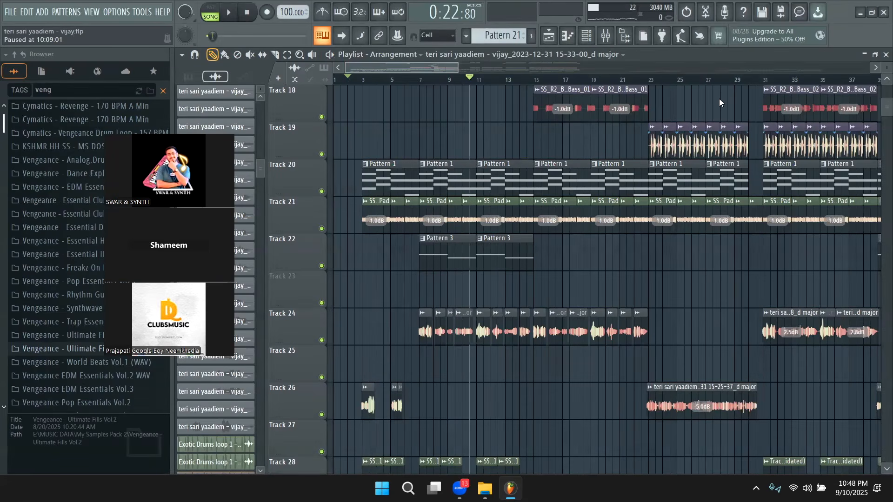
- Play the section from bar 7 to about bar 14 and examine tracks 15 to 24
{"action": "left_click", "coordinate": [419, 76]}
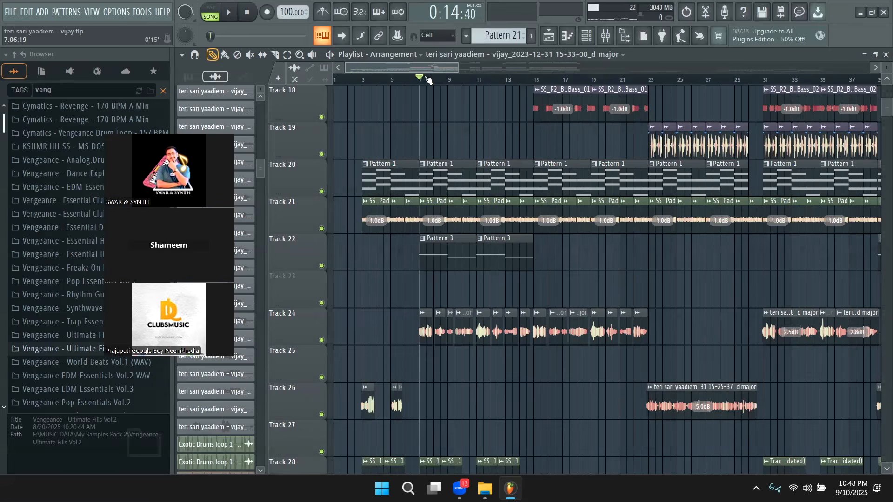
{"action": "key", "text": "space"}
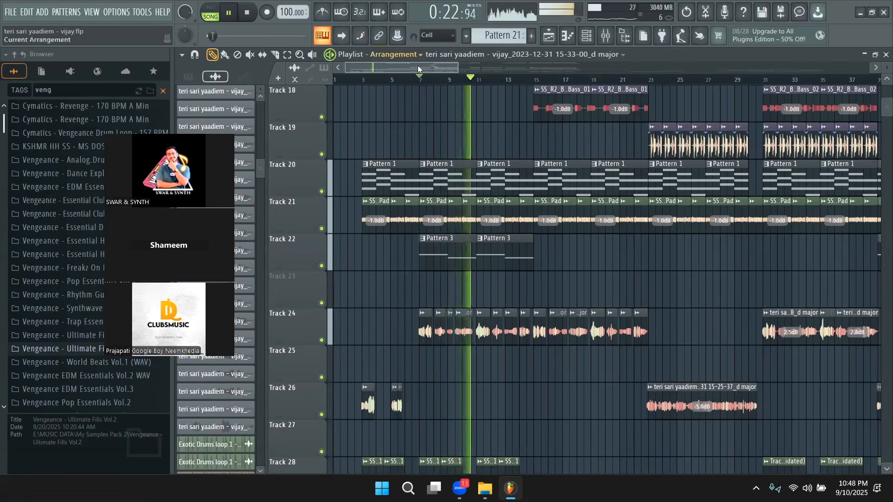
{"action": "mouse_move", "coordinate": [418, 69]}
{"action": "left_mouse_down"}
{"action": "mouse_move", "coordinate": [442, 71]}
{"action": "mouse_move", "coordinate": [422, 72]}
{"action": "left_mouse_up"}
{"action": "scroll", "coordinate": [547, 148], "scroll_direction": "up", "scroll_amount": 3}
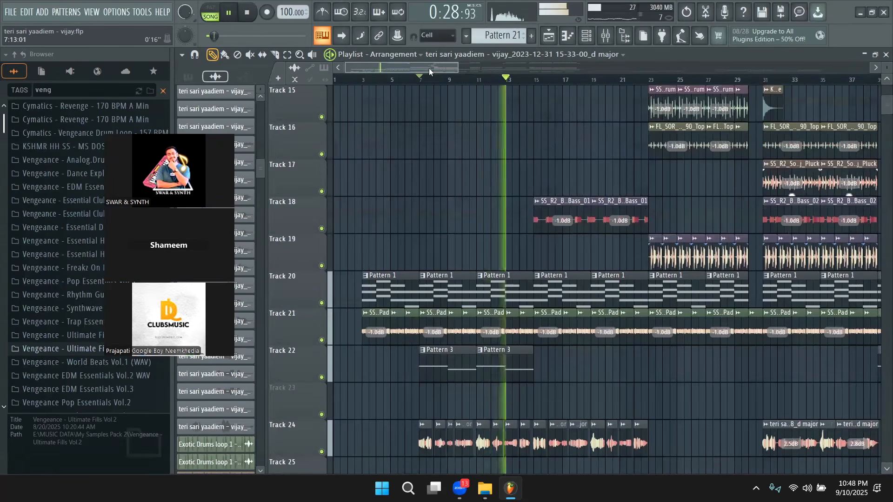
{"action": "left_click_drag", "start_coordinate": [429, 68], "coordinate": [439, 68]}
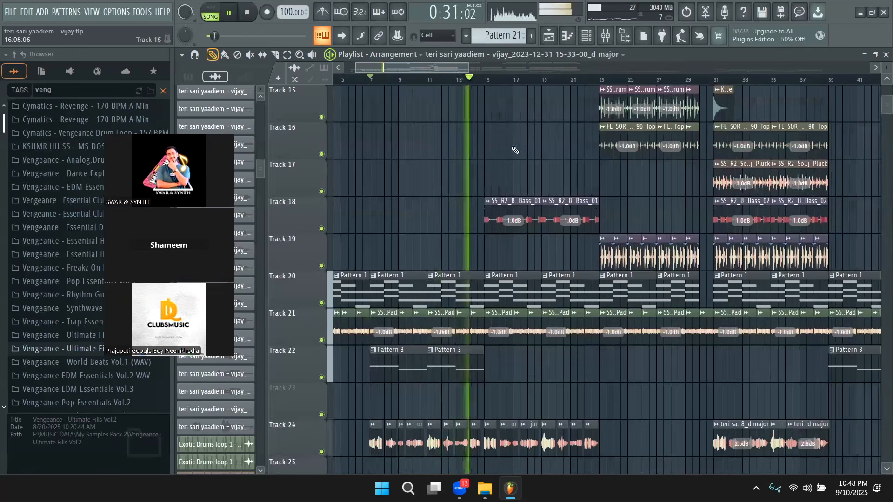
{"action": "left_click", "coordinate": [229, 13]}
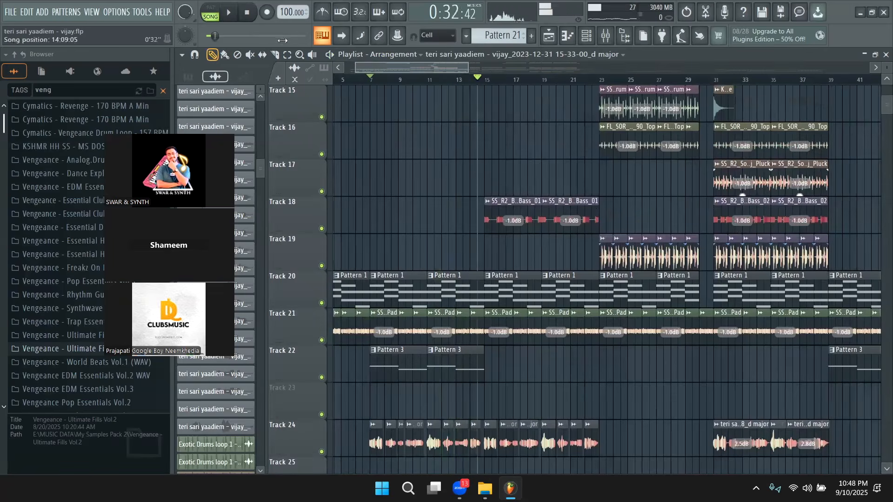
- Inspect the drum and loop clips entering at bar 15 on the first tracks and start playback from bar 14
{"action": "left_click", "coordinate": [478, 79]}
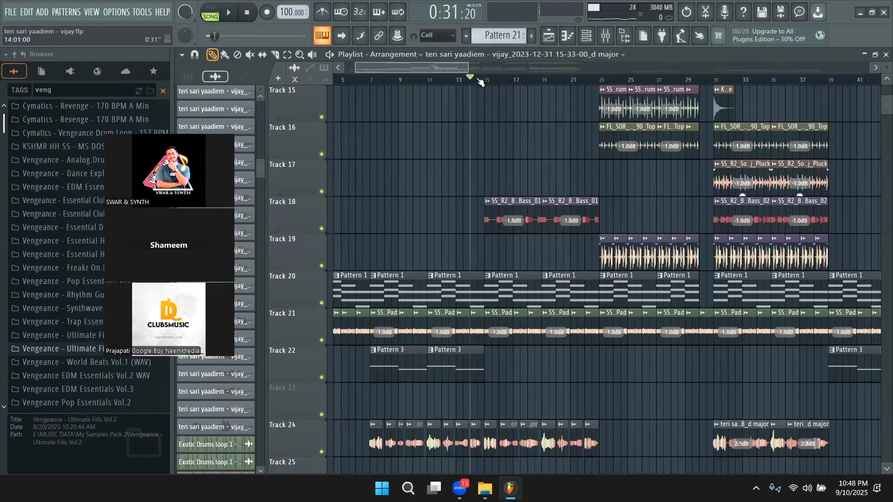
{"action": "scroll", "coordinate": [514, 171], "scroll_direction": "up", "scroll_amount": 7}
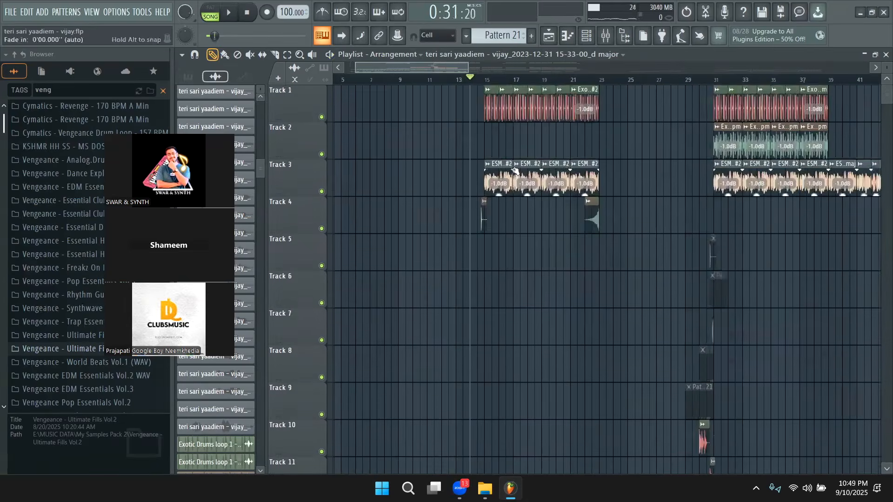
{"action": "scroll", "coordinate": [505, 161], "scroll_direction": "down", "scroll_amount": 7}
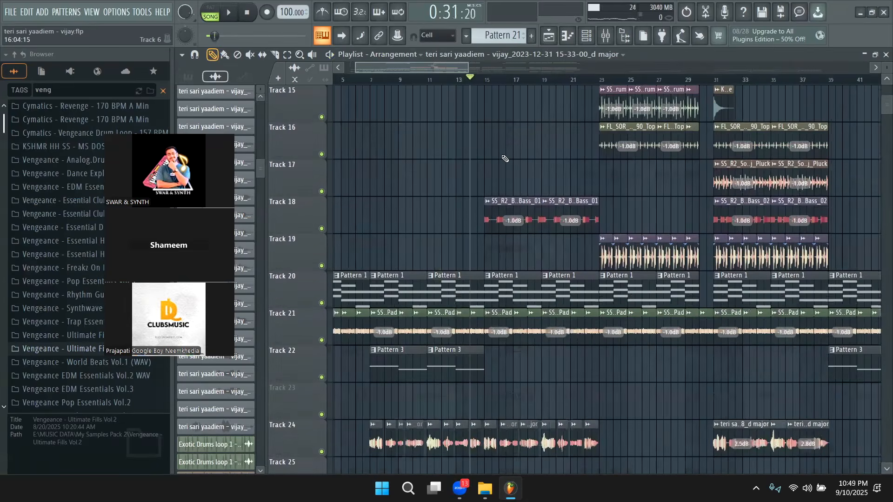
{"action": "left_click", "coordinate": [233, 17]}
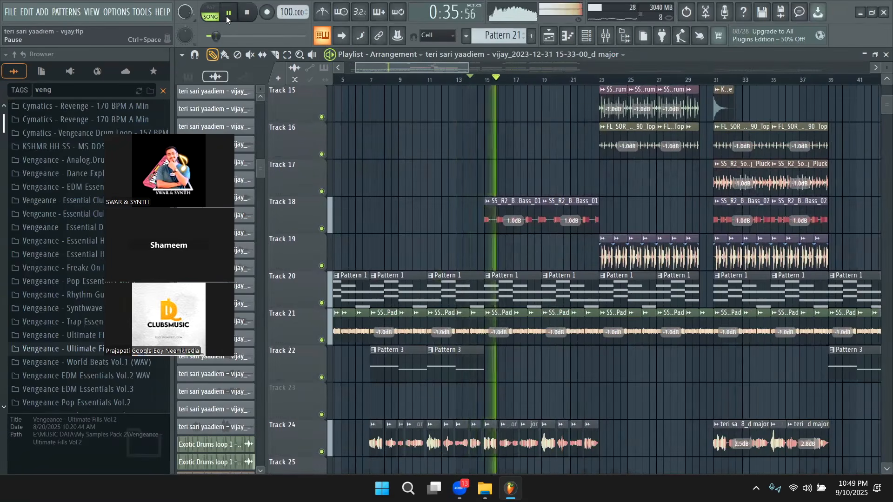
- Place two more Pattern 3 clips on track 22 at bars 15 and 19, and play the section until about bar 21
{"action": "left_click", "coordinate": [464, 367]}
{"action": "left_click", "coordinate": [494, 365]}
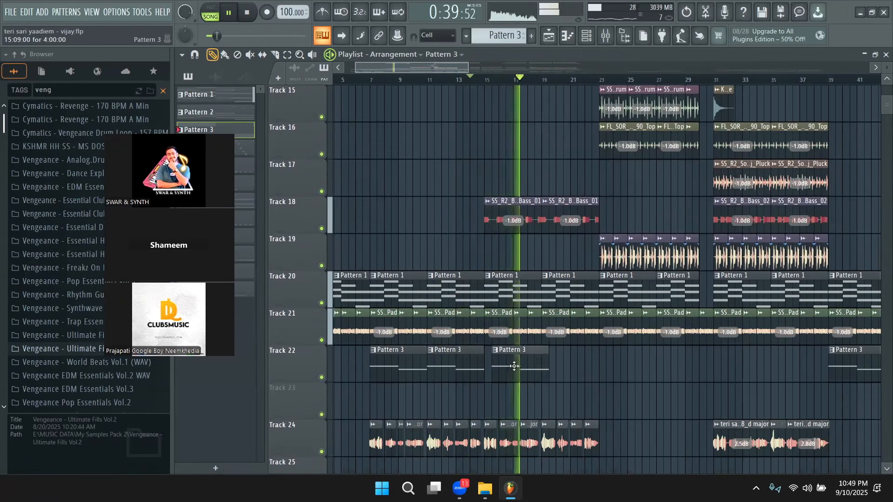
{"action": "left_click_drag", "start_coordinate": [515, 365], "coordinate": [506, 365]}
{"action": "left_click", "coordinate": [545, 365]}
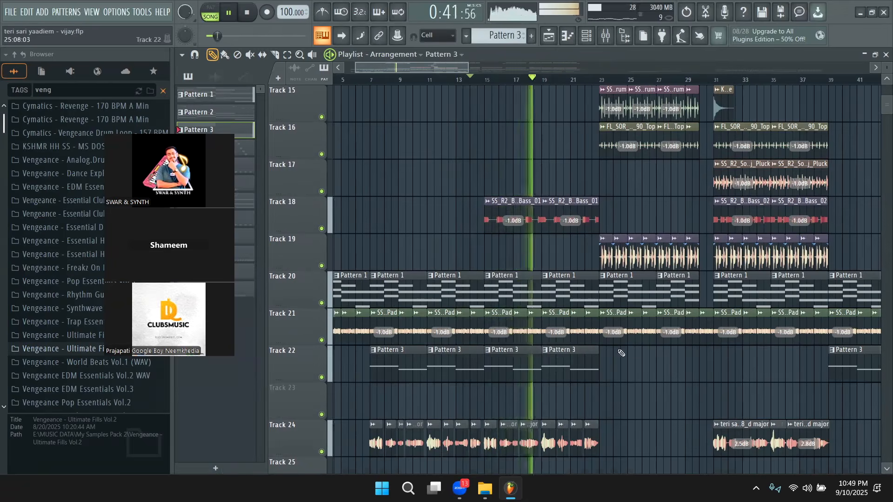
{"action": "left_click_drag", "start_coordinate": [438, 69], "coordinate": [446, 70]}
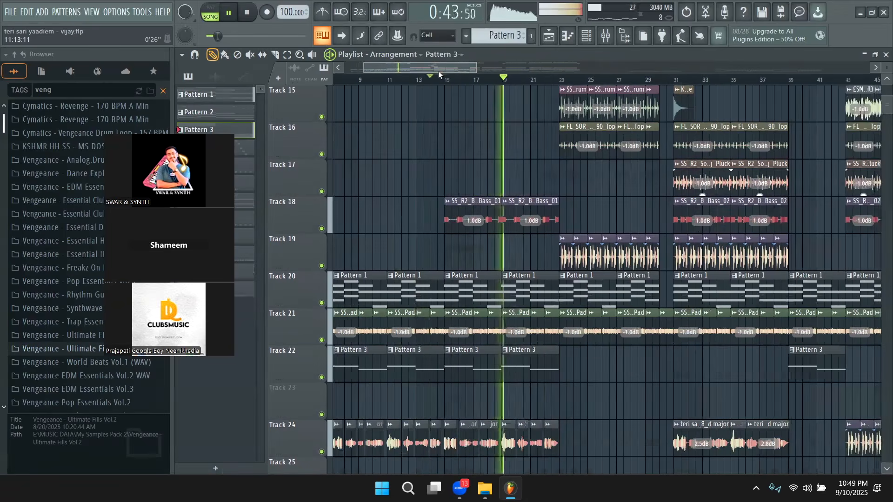
{"action": "left_click", "coordinate": [232, 21]}
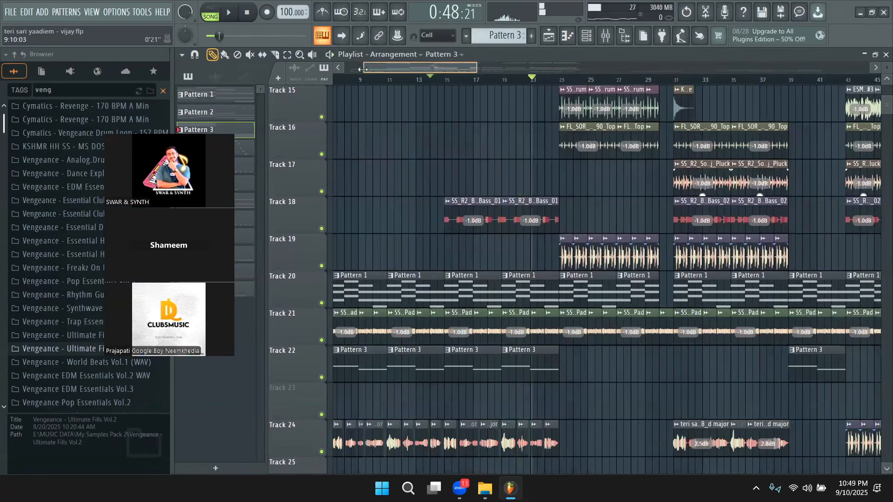
{"action": "scroll", "coordinate": [371, 78], "scroll_direction": "down", "scroll_amount": 2}
{"action": "scroll", "coordinate": [427, 256], "scroll_direction": "down", "scroll_amount": 5}
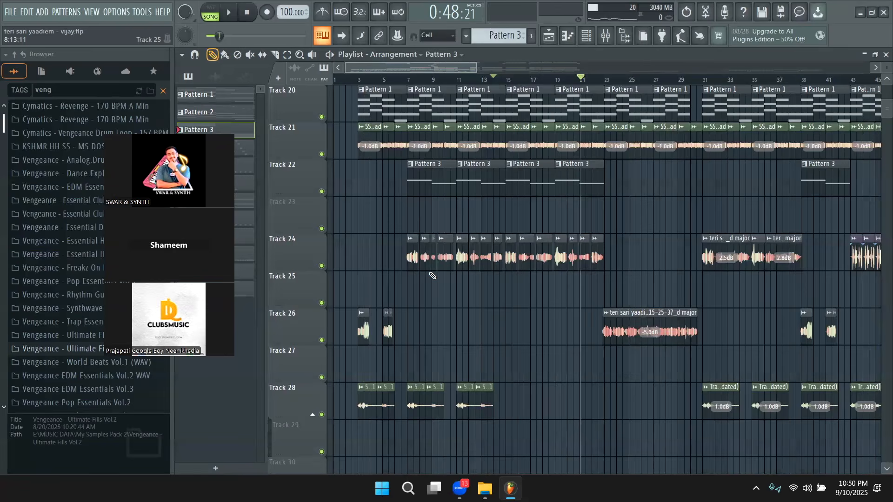
- Close FL Studio and the TERI SARI YAADIEN folder window, and refresh the desktop
{"action": "left_click", "coordinate": [17, 11]}
{"action": "left_click", "coordinate": [18, 61]}
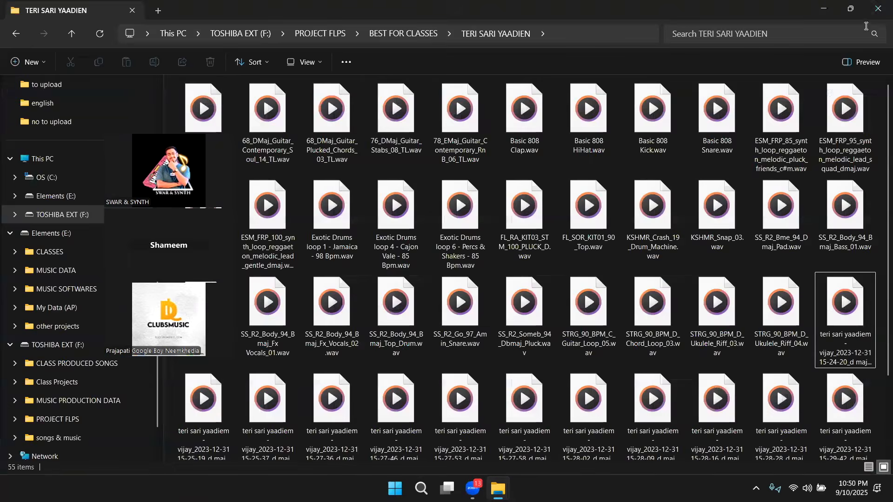
{"action": "left_click", "coordinate": [880, 6]}
{"action": "right_click", "coordinate": [703, 69]}
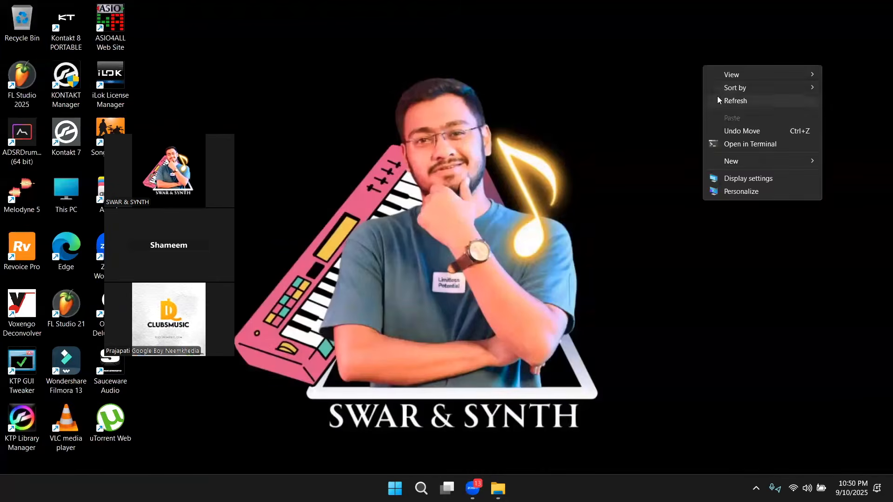
{"action": "left_click", "coordinate": [717, 96]}
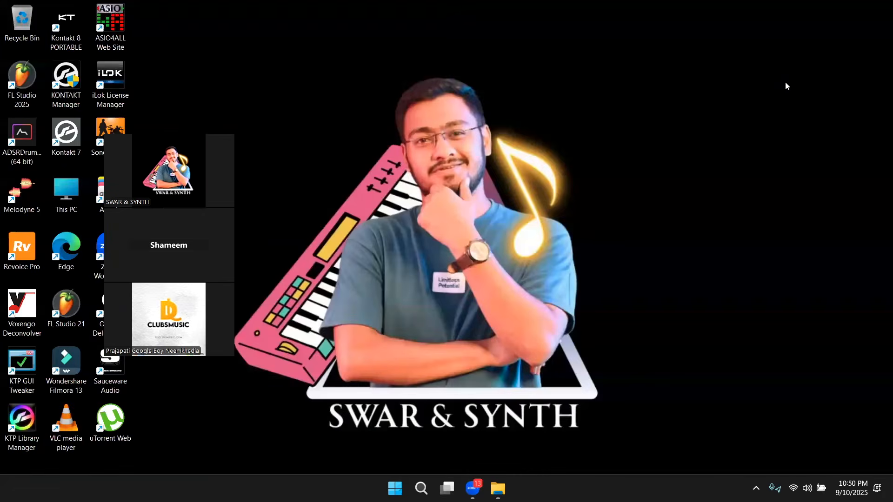